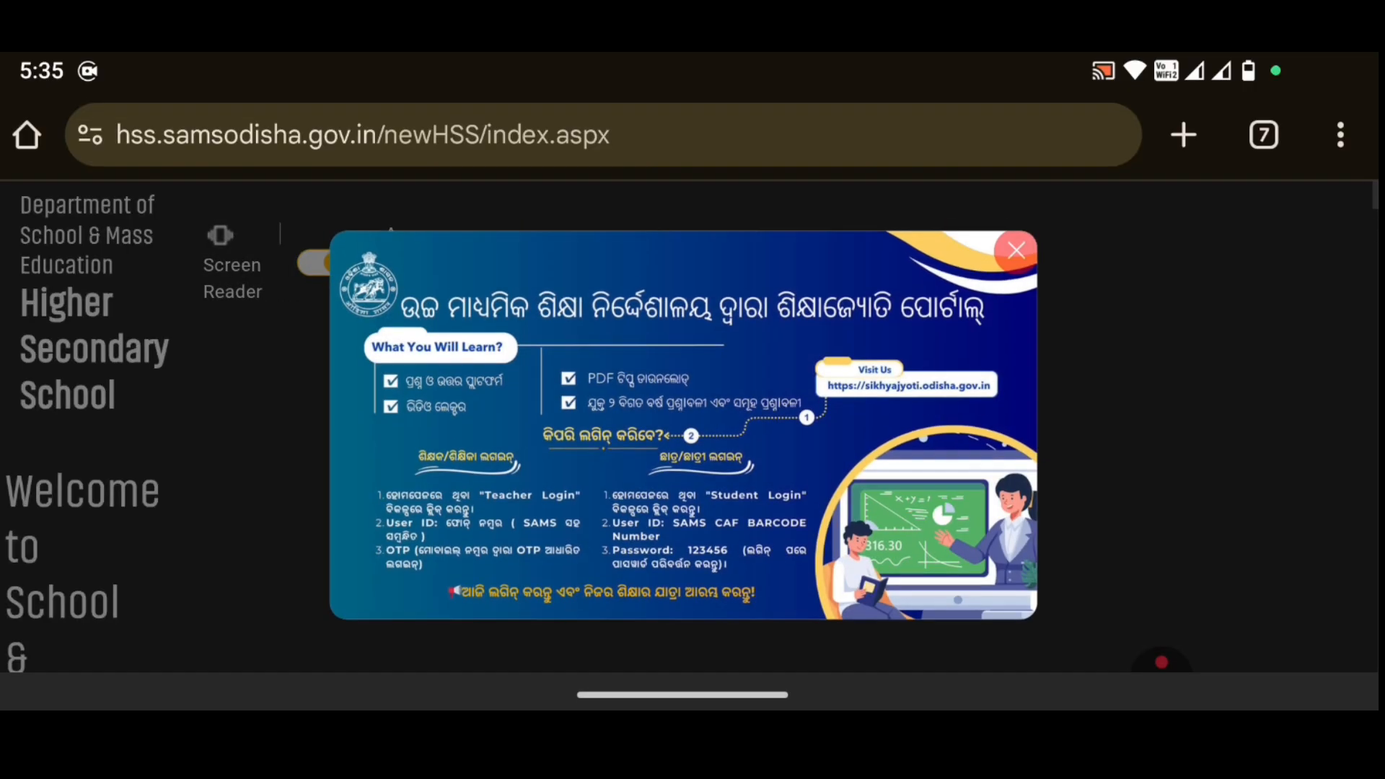
# Dismiss the announcement popup and look through the Higher Secondary School home page's notices, figures and MIS reports.
pyautogui.click(1016, 236)
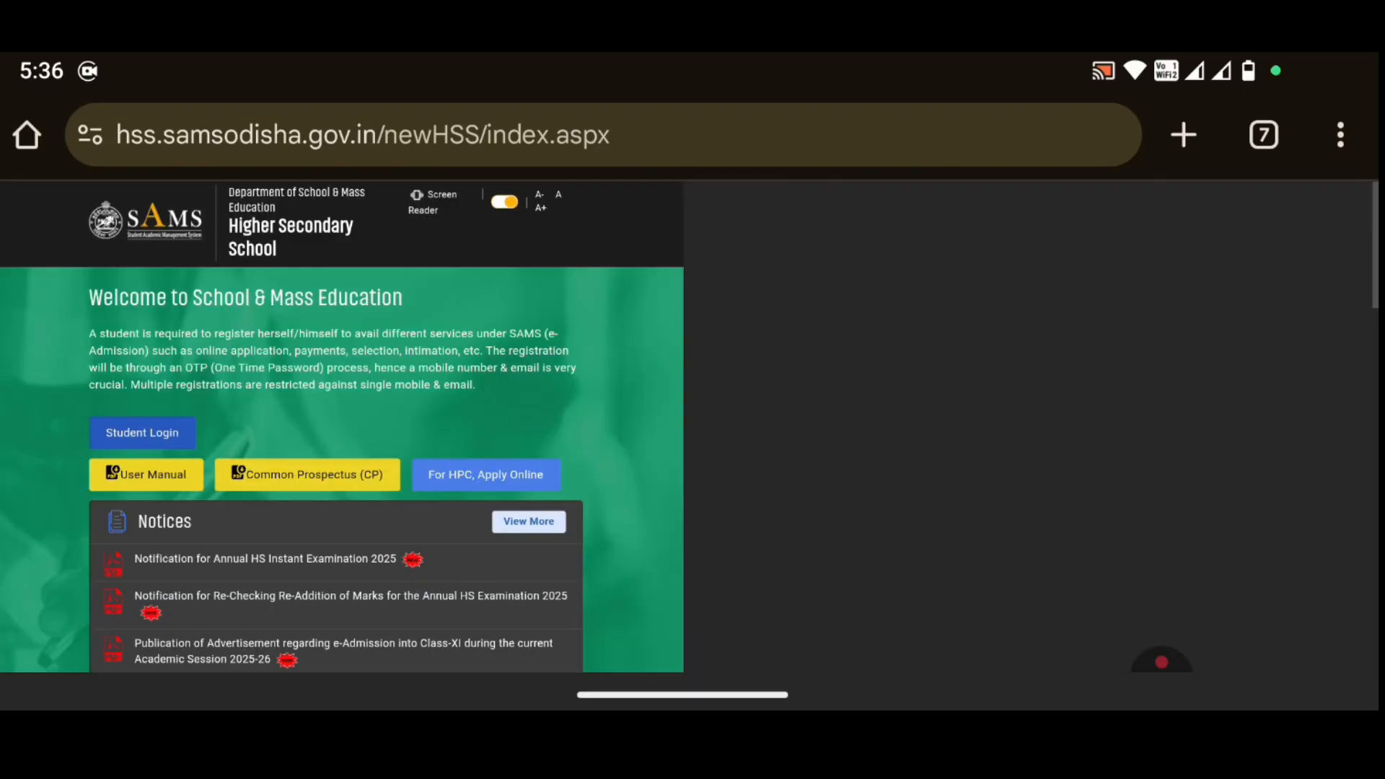
pyautogui.scroll(-1, 684, 433)
pyautogui.scroll(1, 684, 433)
pyautogui.scroll(-10, 342, 433)
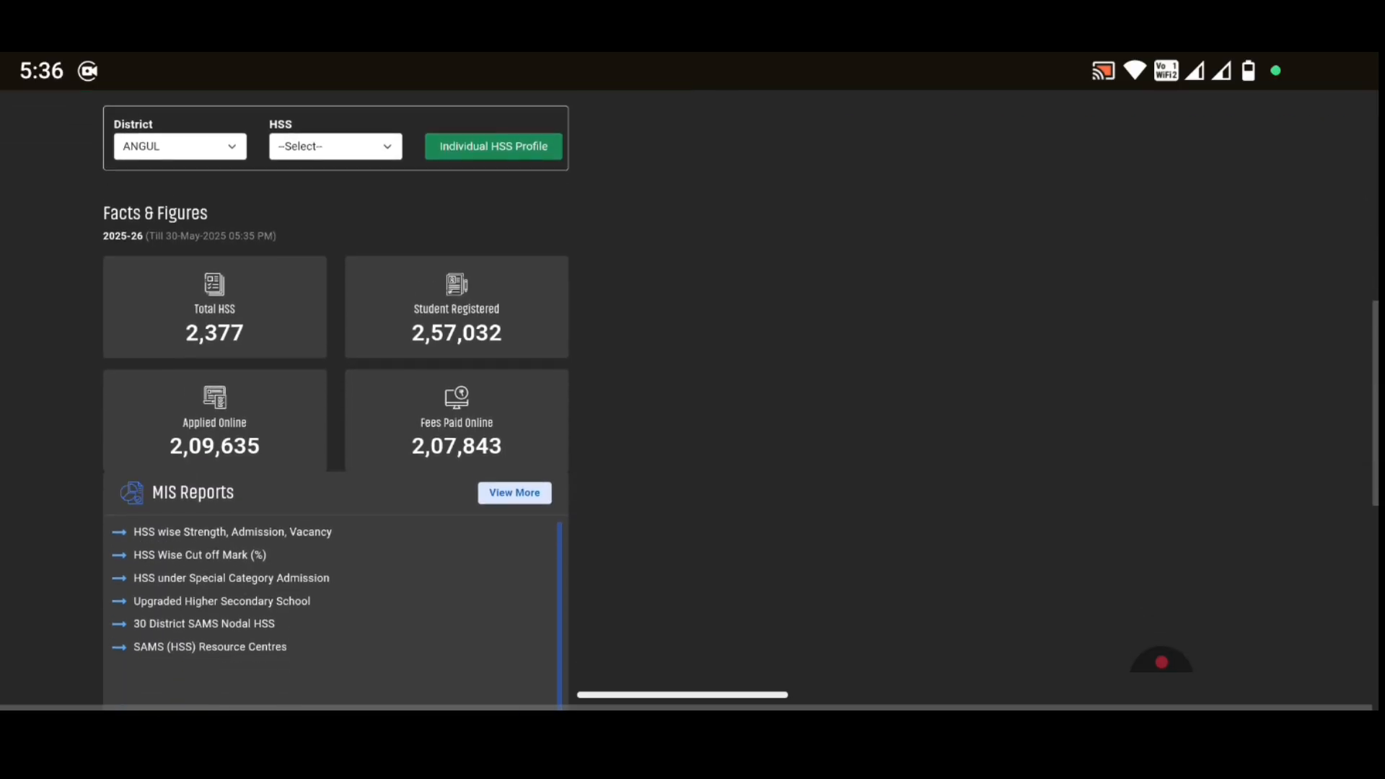
pyautogui.scroll(10, 342, 433)
pyautogui.click(1162, 660)
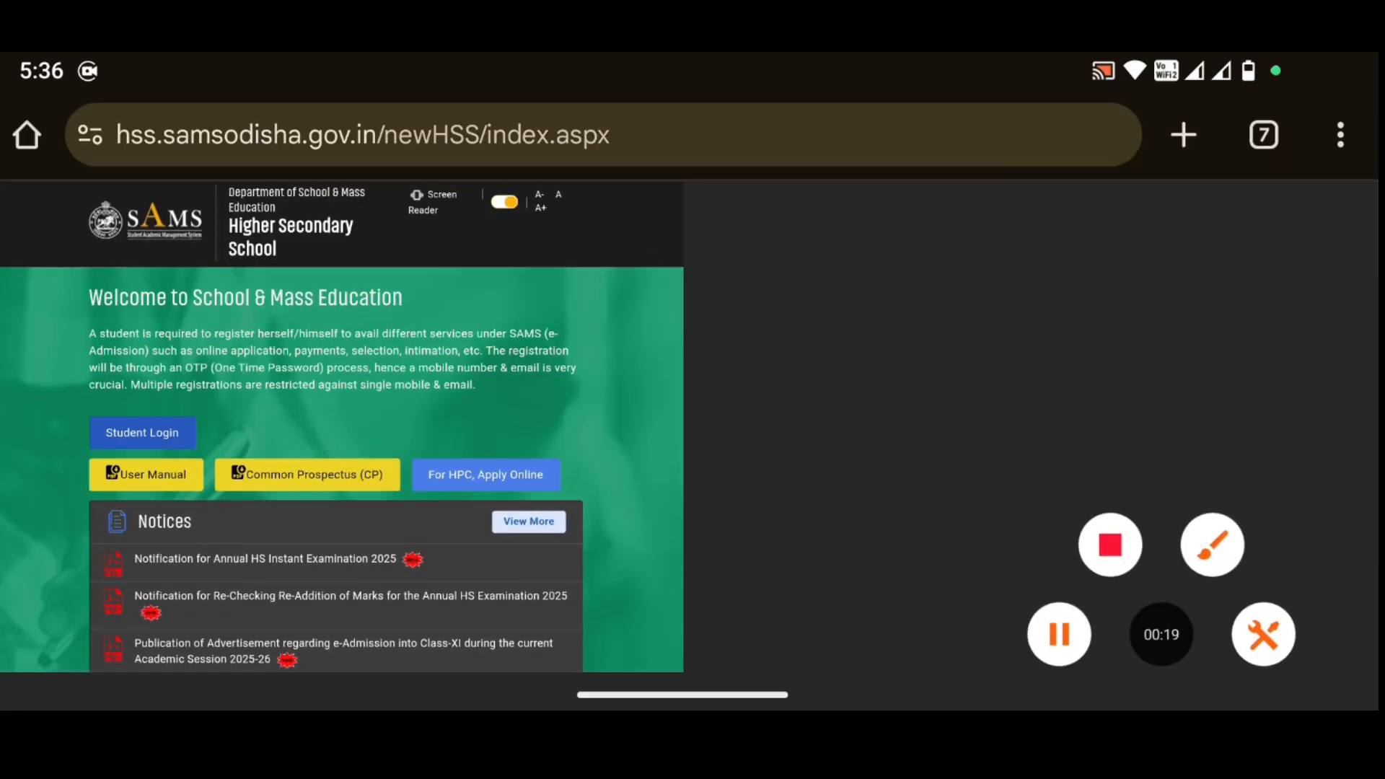
pyautogui.click(1213, 545)
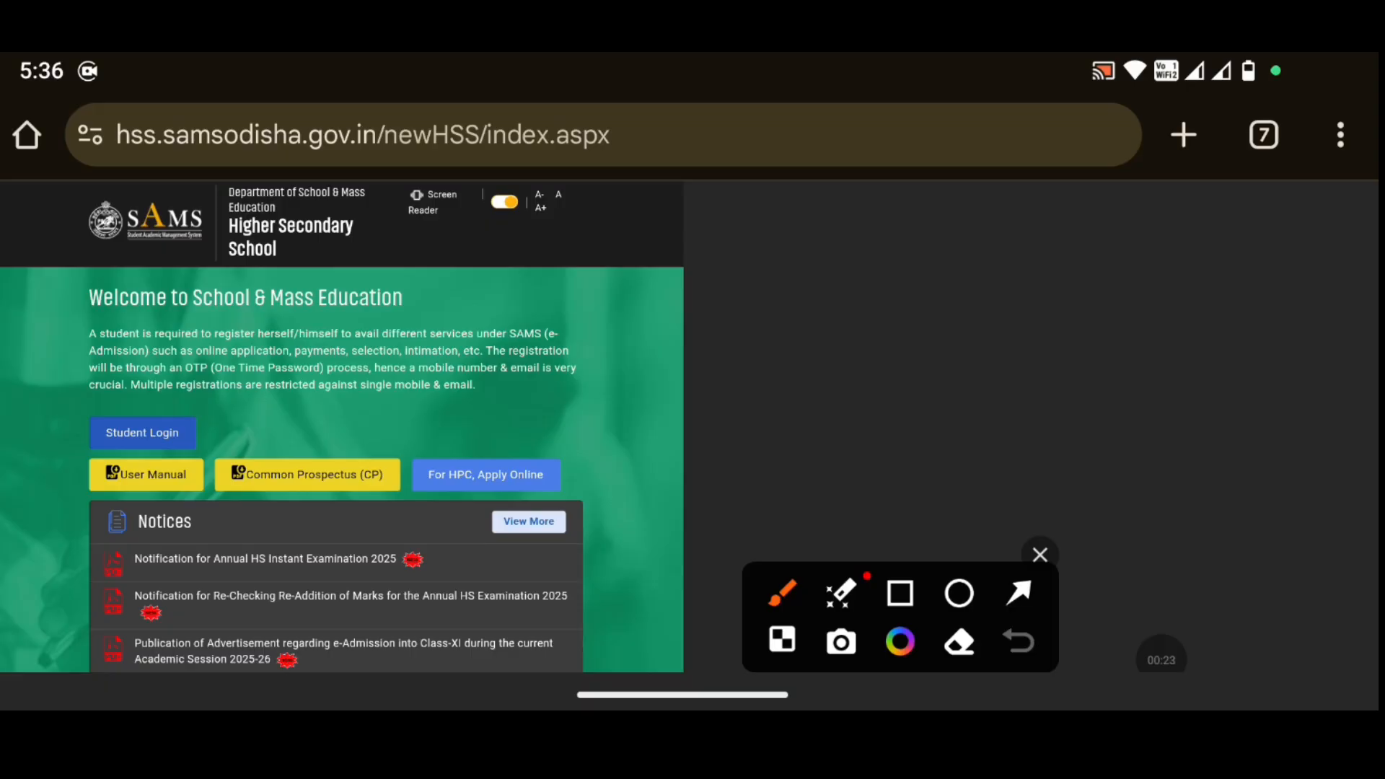
pyautogui.moveTo(737, 441)
pyautogui.mouseDown()
pyautogui.moveTo(814, 437)
pyautogui.moveTo(772, 381)
pyautogui.mouseUp()
pyautogui.moveTo(787, 303); pyautogui.dragTo(821, 374)
pyautogui.moveTo(810, 283); pyautogui.dragTo(856, 364)
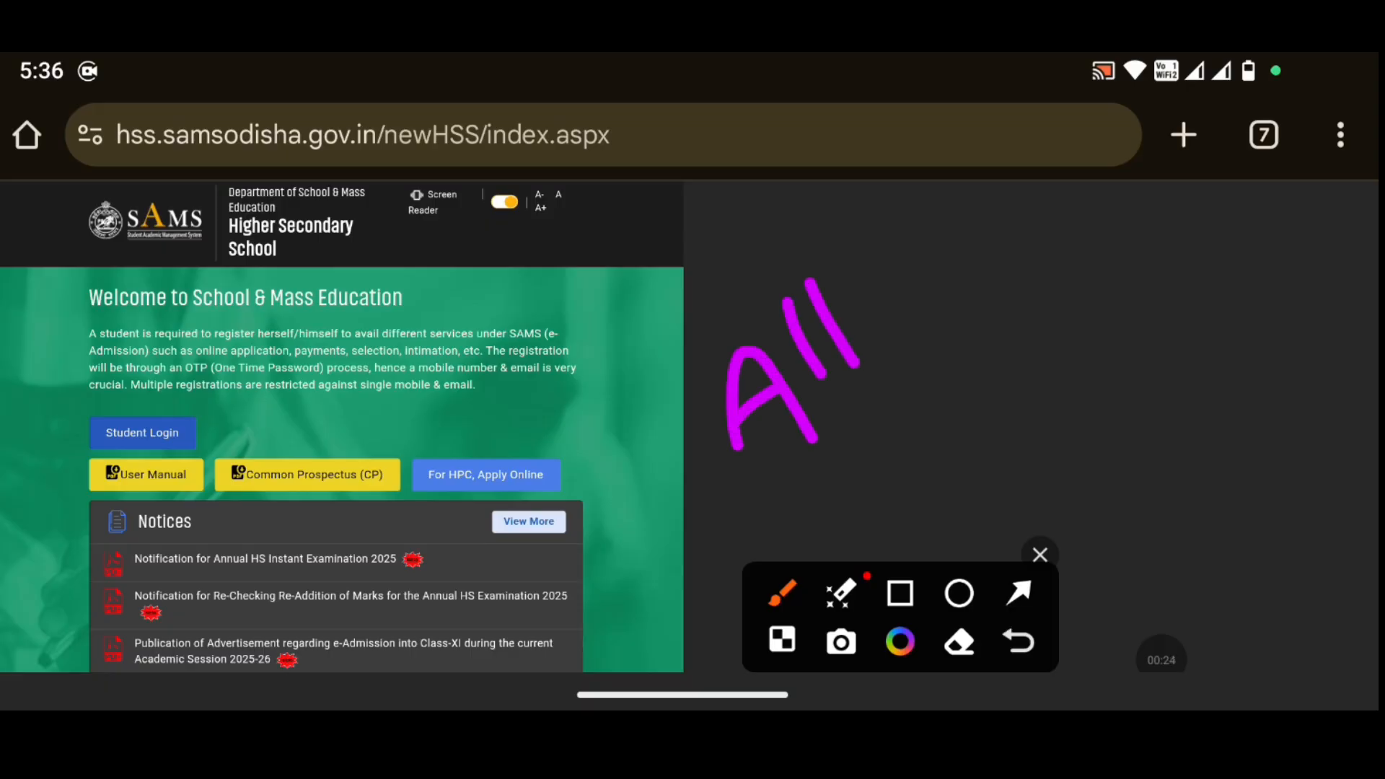
pyautogui.moveTo(950, 371); pyautogui.dragTo(1010, 442)
pyautogui.moveTo(913, 388)
pyautogui.mouseDown()
pyautogui.moveTo(998, 315)
pyautogui.moveTo(1028, 404)
pyautogui.mouseUp()
pyautogui.moveTo(1049, 337); pyautogui.dragTo(1115, 396)
pyautogui.moveTo(1125, 260)
pyautogui.mouseDown()
pyautogui.moveTo(1212, 364)
pyautogui.moveTo(1255, 269)
pyautogui.moveTo(1289, 273)
pyautogui.mouseUp()
pyautogui.moveTo(1256, 177); pyautogui.dragTo(1261, 243)
pyautogui.click(1040, 555)
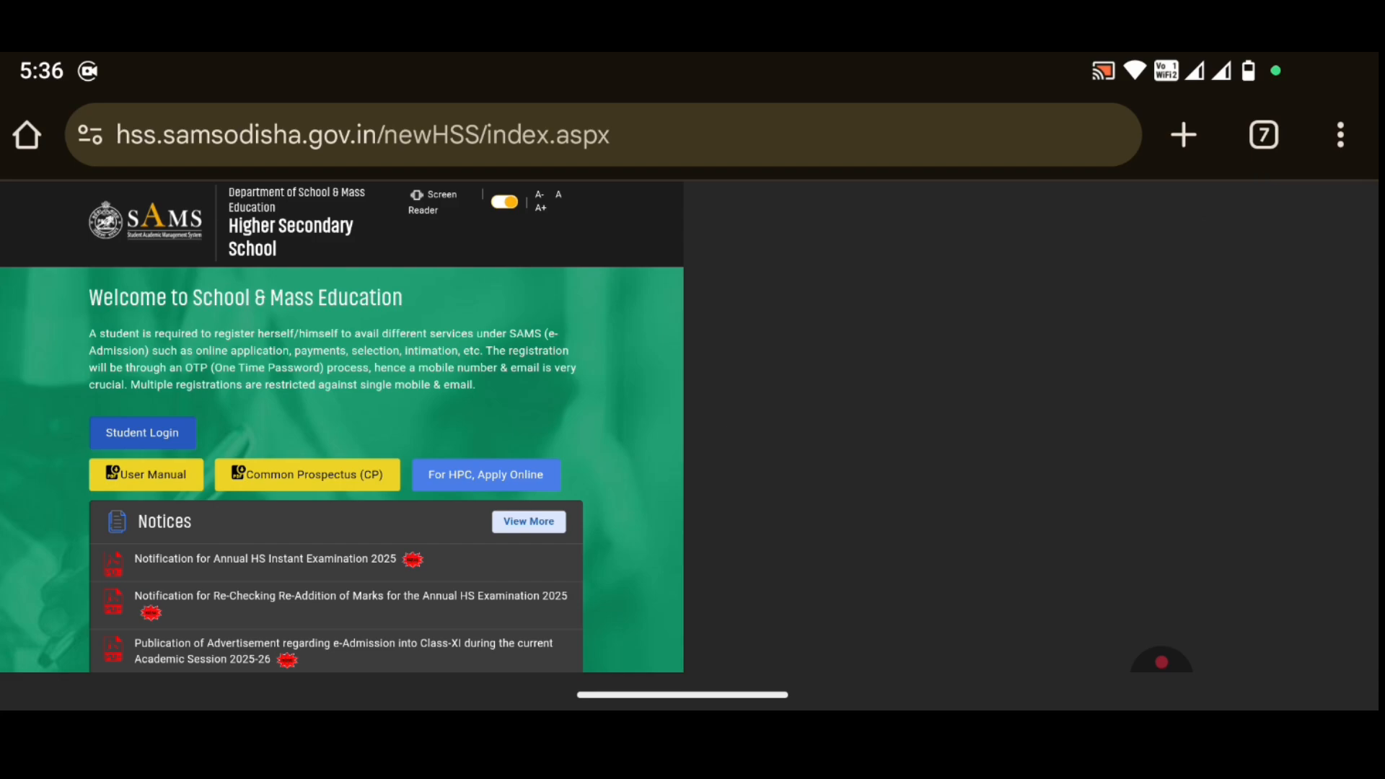
pyautogui.click(1162, 635)
pyautogui.click(1213, 544)
pyautogui.moveTo(792, 386)
pyautogui.mouseDown()
pyautogui.moveTo(841, 455)
pyautogui.moveTo(818, 307)
pyautogui.mouseUp()
pyautogui.moveTo(852, 459); pyautogui.dragTo(878, 411)
pyautogui.moveTo(909, 345); pyautogui.dragTo(963, 361)
pyautogui.moveTo(979, 310); pyautogui.dragTo(1014, 408)
pyautogui.moveTo(1011, 278); pyautogui.dragTo(1049, 350)
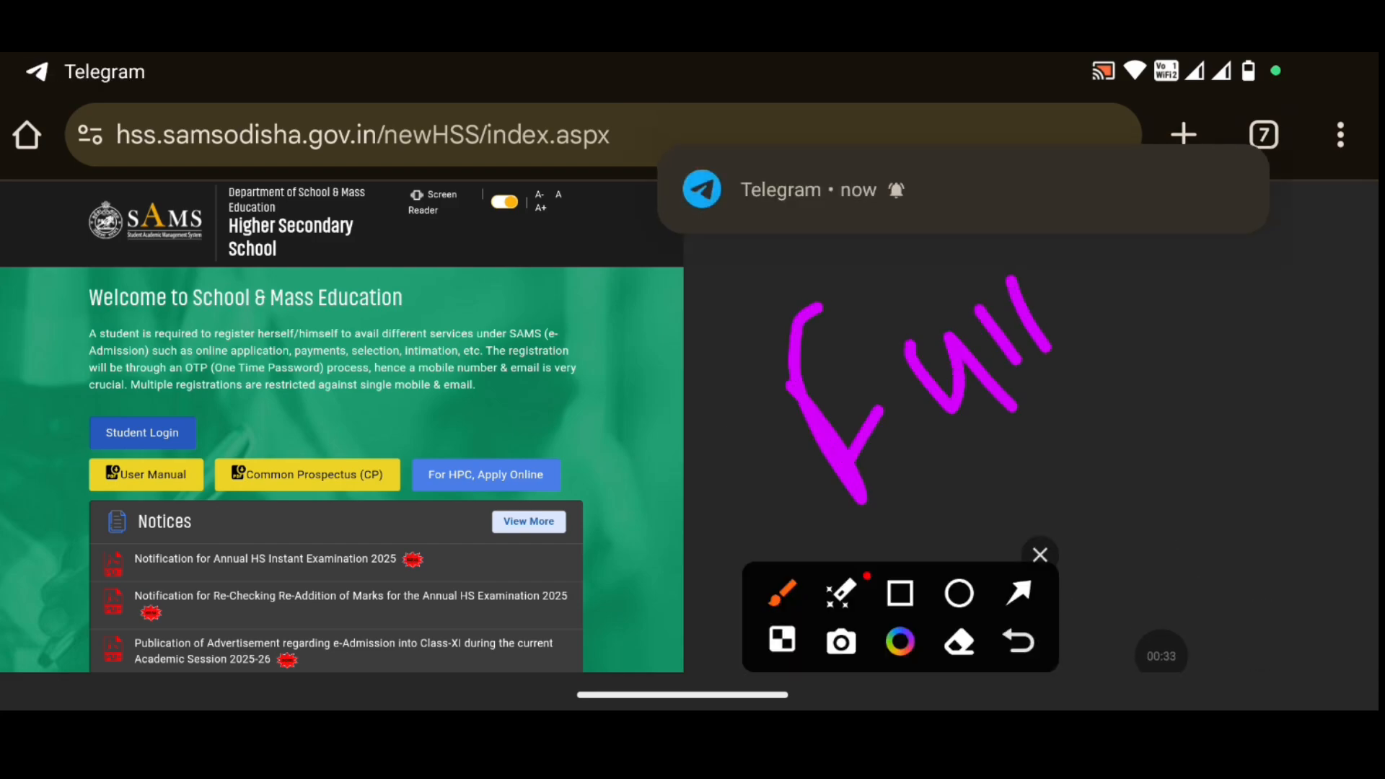
pyautogui.moveTo(1014, 475); pyautogui.dragTo(1072, 559)
pyautogui.moveTo(974, 487); pyautogui.dragTo(1090, 379)
pyautogui.moveTo(1028, 505); pyautogui.dragTo(1042, 549)
pyautogui.moveTo(1137, 335)
pyautogui.mouseDown()
pyautogui.moveTo(1111, 433)
pyautogui.moveTo(1183, 321)
pyautogui.mouseUp()
pyautogui.moveTo(1183, 322)
pyautogui.mouseDown()
pyautogui.moveTo(1220, 375)
pyautogui.moveTo(1227, 281)
pyautogui.moveTo(1205, 416)
pyautogui.mouseUp()
pyautogui.click(1040, 554)
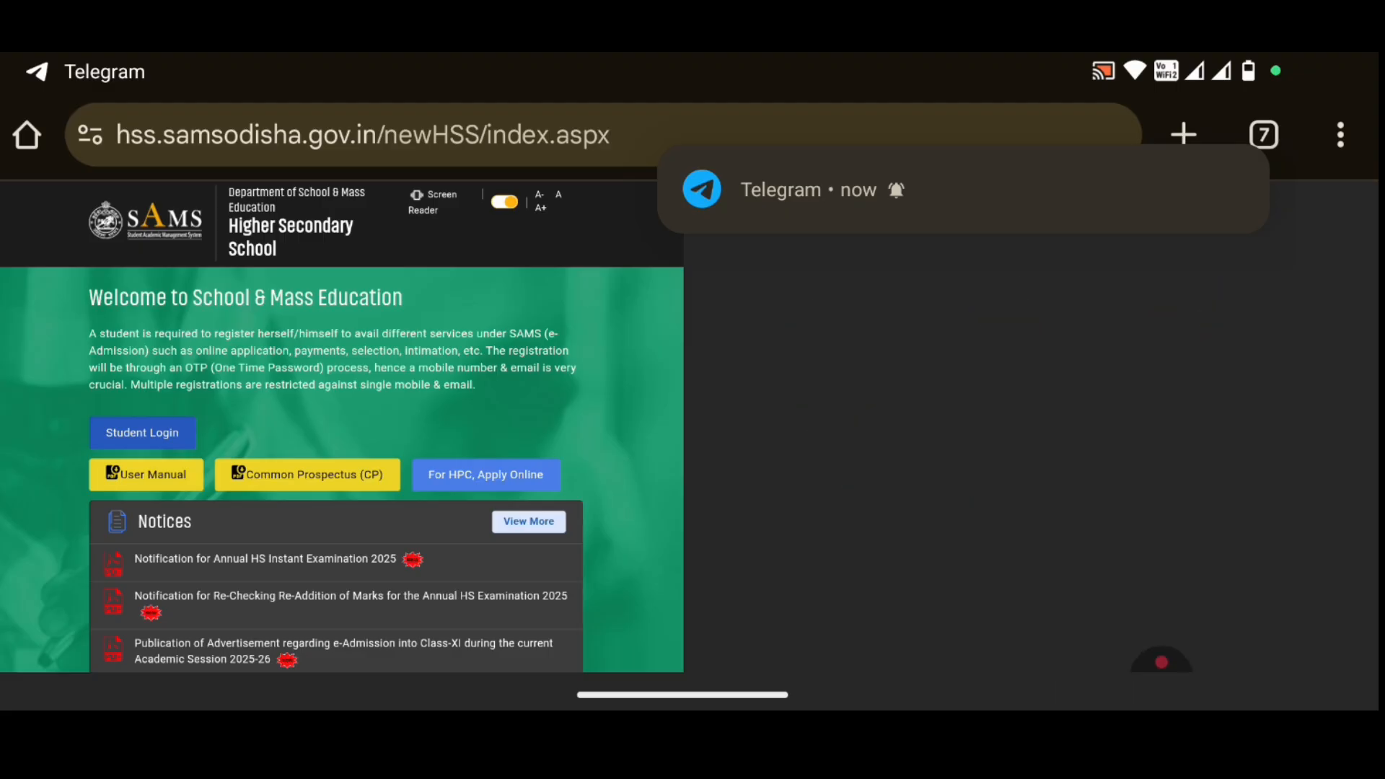
# Leave the SAMS pages and the earlier search results to return to the browser's start page.
pyautogui.hotkey('alt', 'Left')
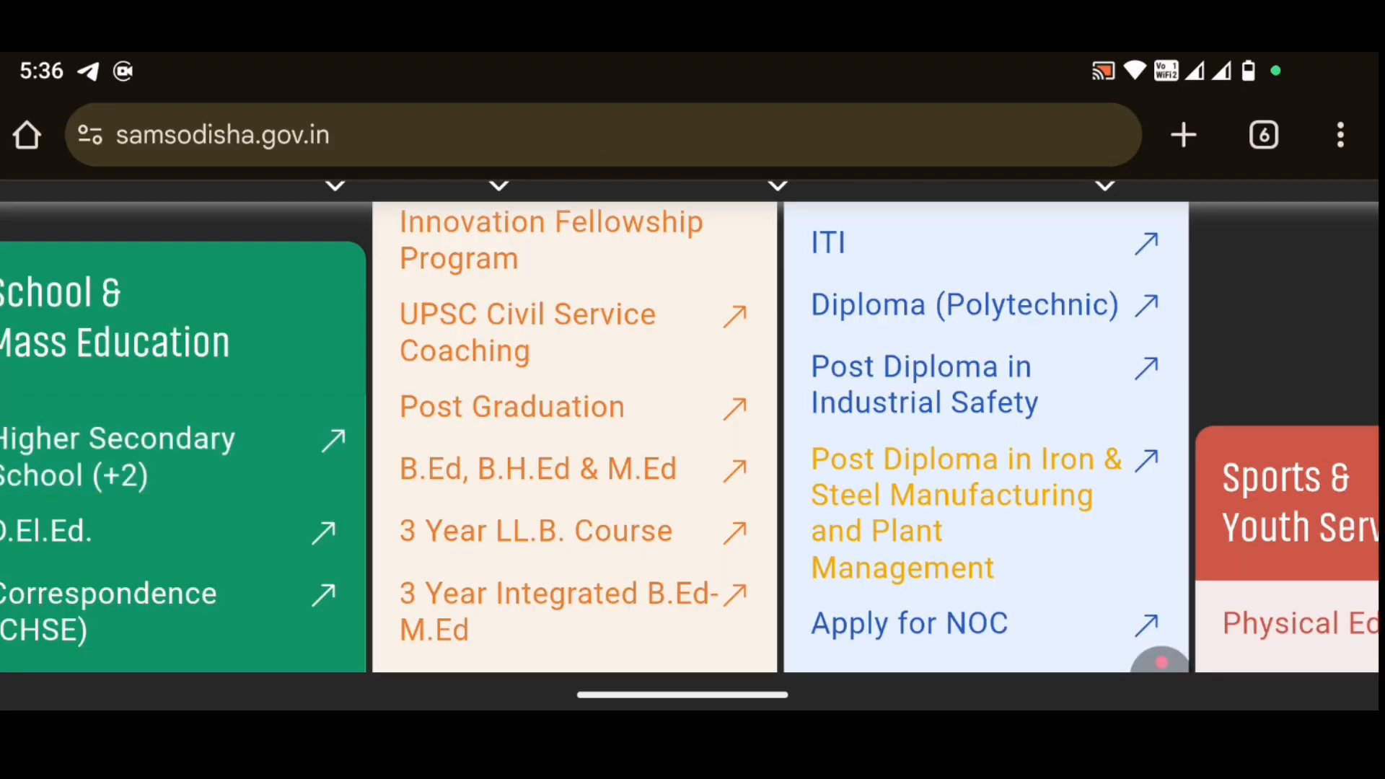
pyautogui.hotkey('alt', 'Left')
pyautogui.scroll(2, 682, 426)
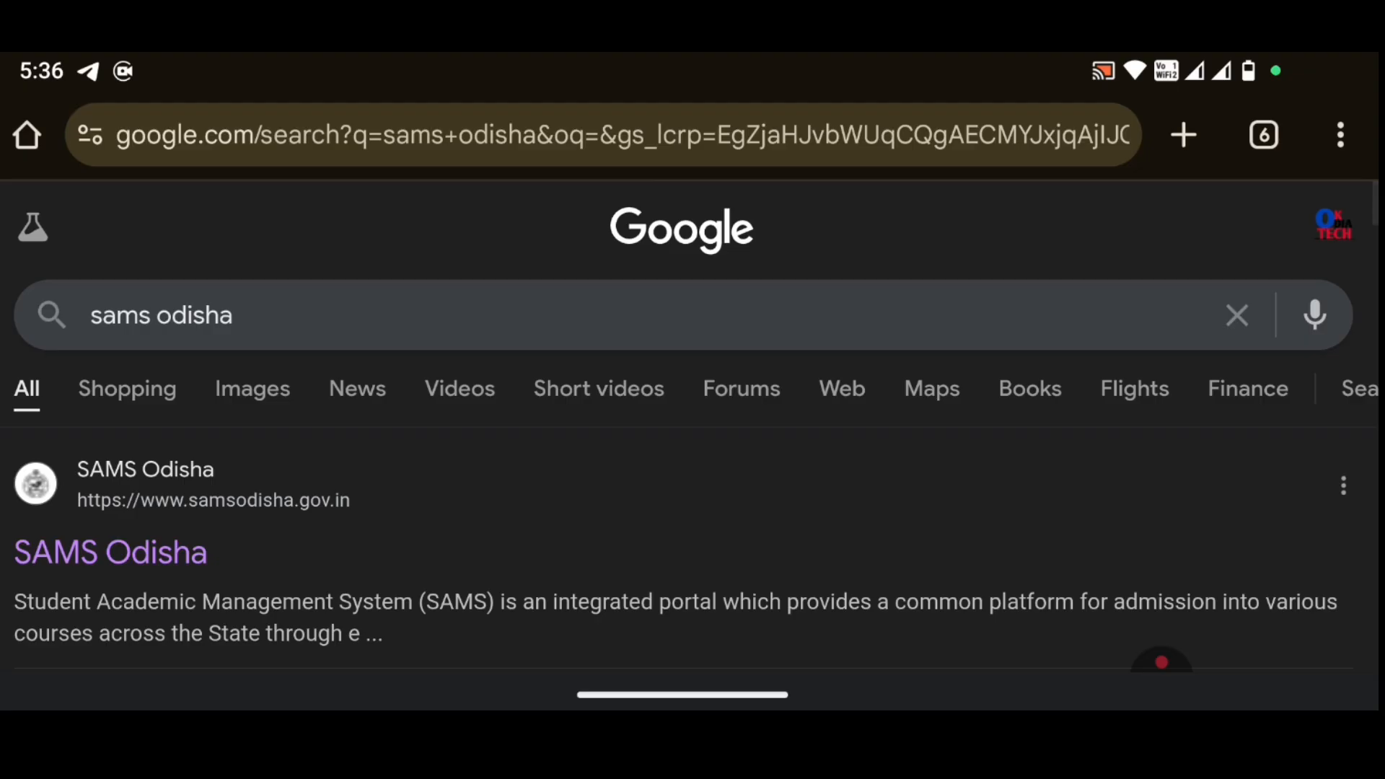
pyautogui.hotkey('alt', 'Left')
pyautogui.scroll(4, 682, 425)
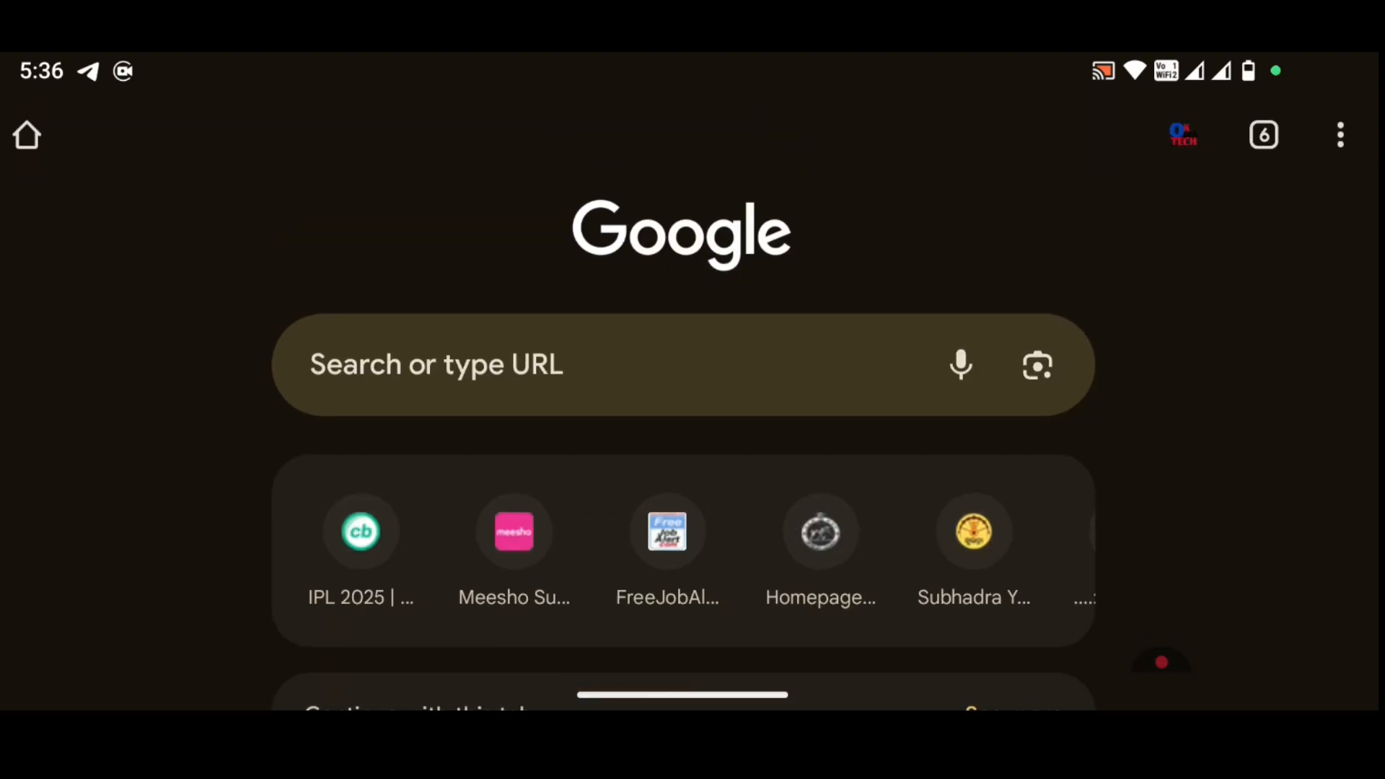
# Search for "sams odisha" and open the SAMS Odisha result at samsodisha.gov.in.
pyautogui.click(577, 365)
pyautogui.write('sa')
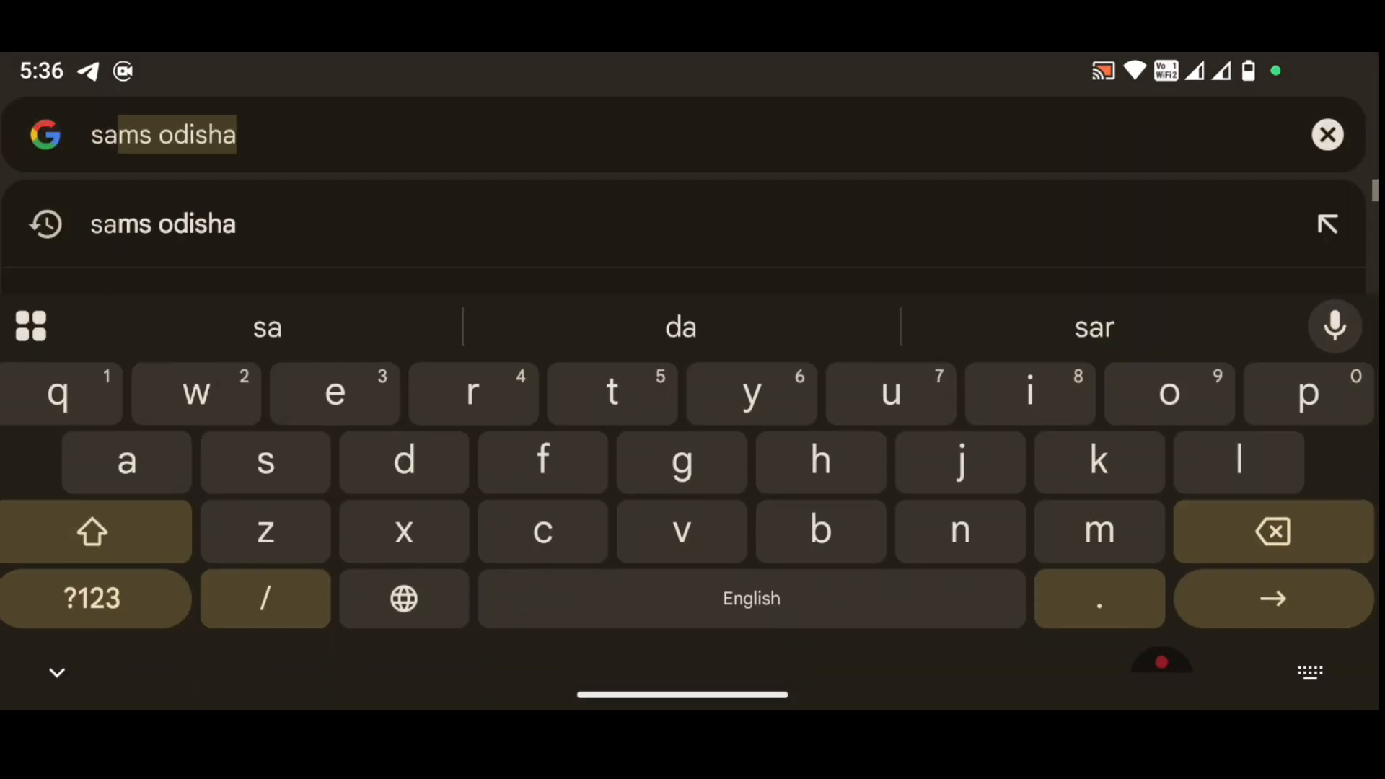
pyautogui.click(237, 135)
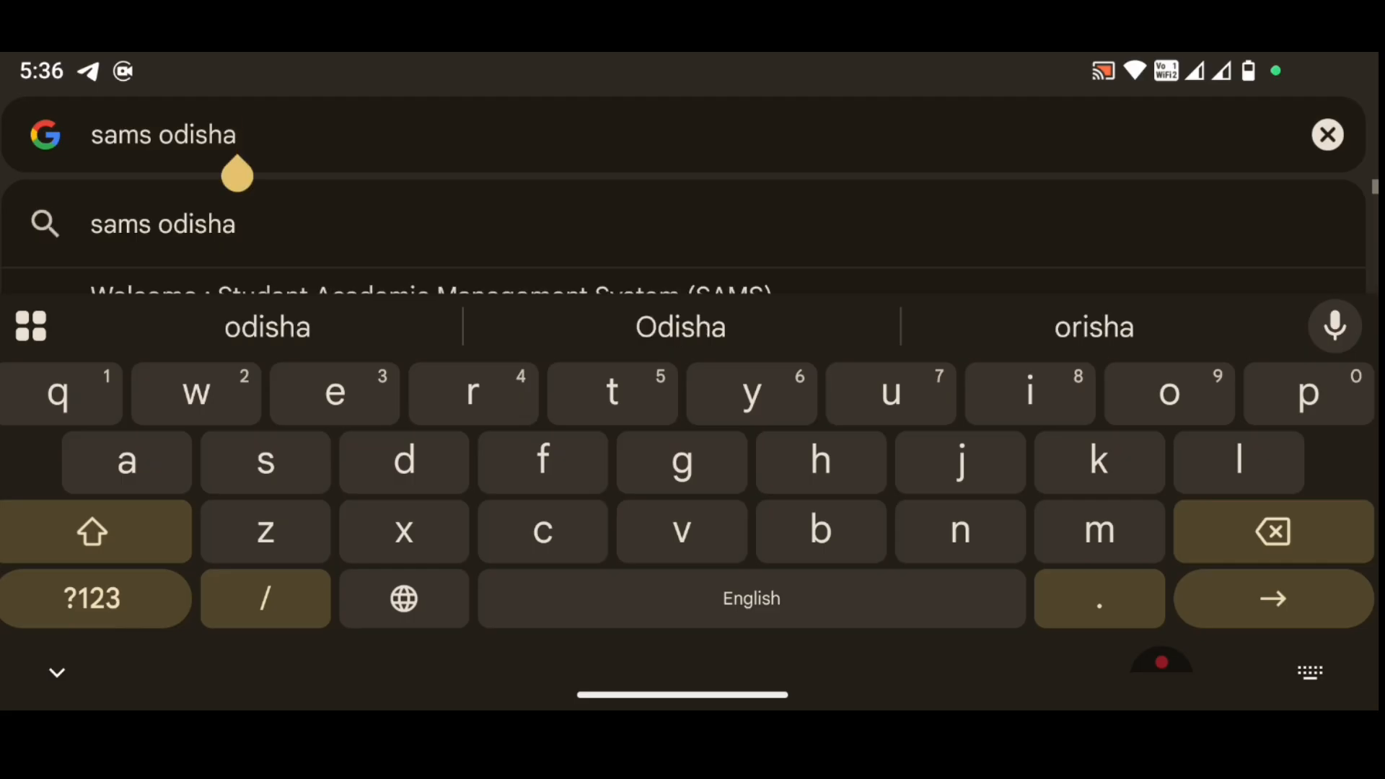
pyautogui.press('Return')
pyautogui.scroll(3, 157, 529)
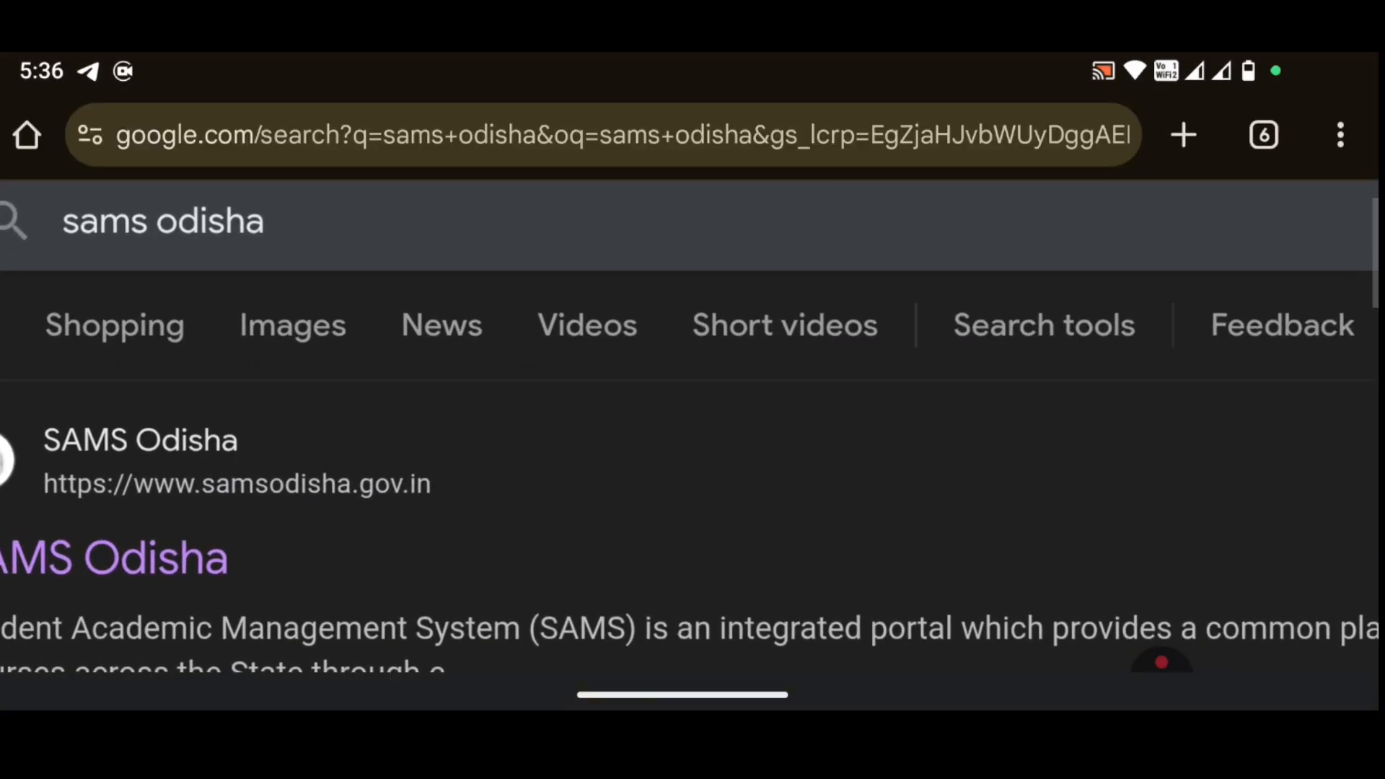
pyautogui.hscroll(-1, 682, 426)
pyautogui.scroll(-1, 689, 425)
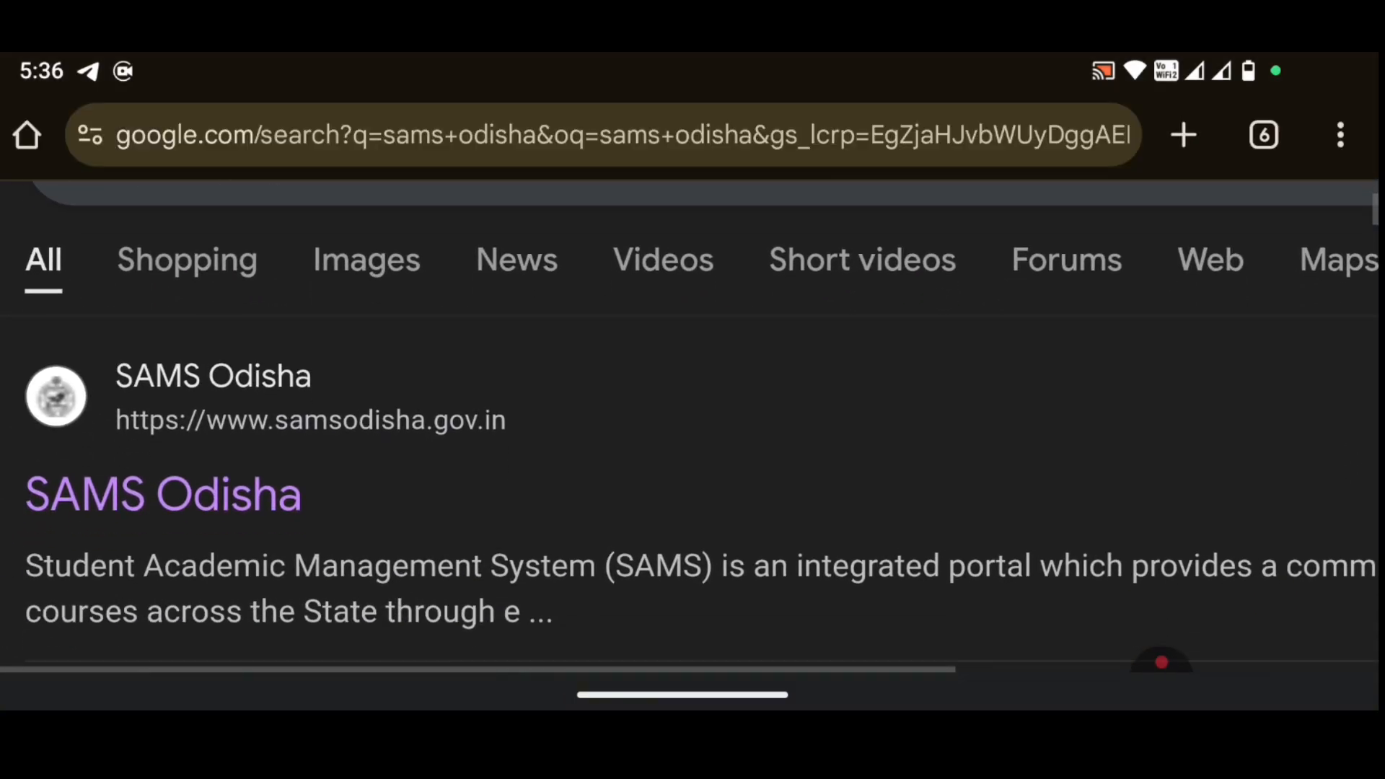
pyautogui.click(164, 494)
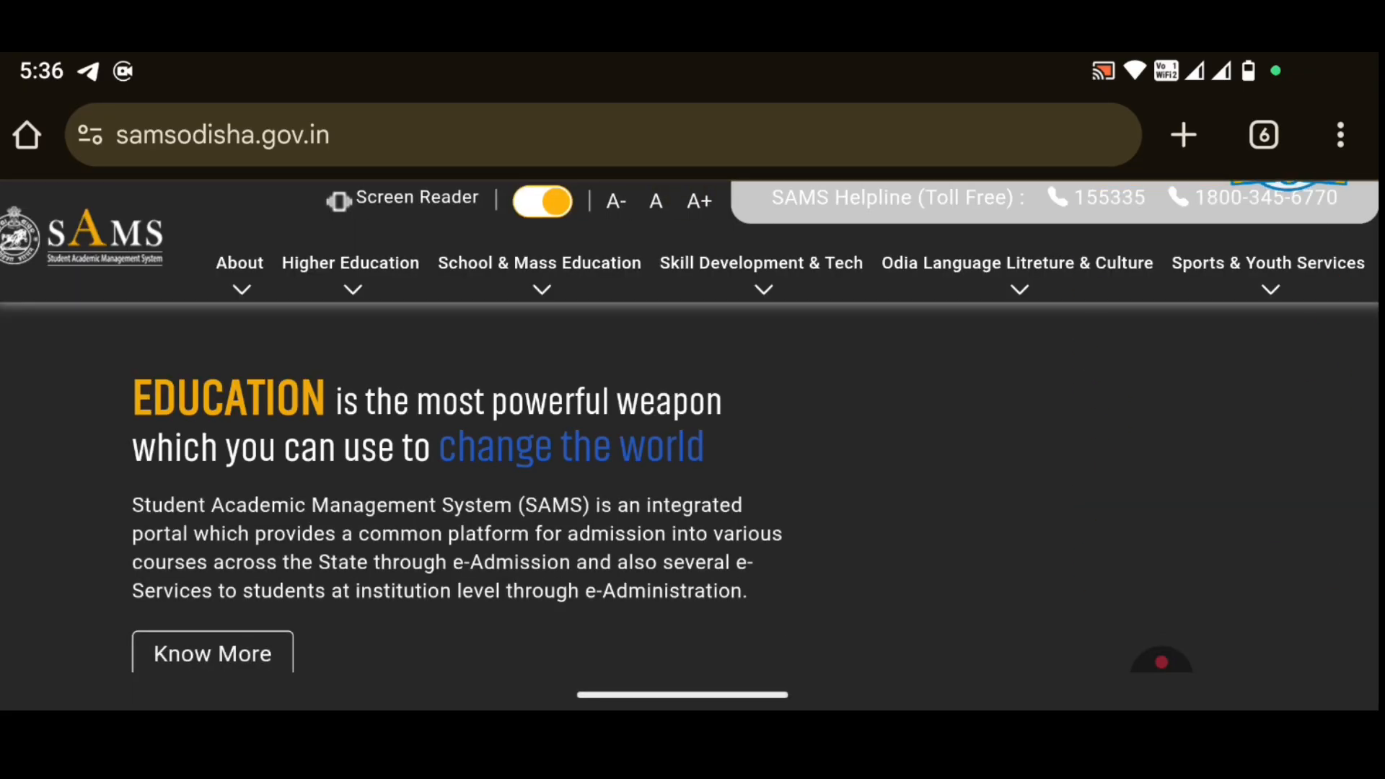
pyautogui.click(1341, 135)
pyautogui.click(1161, 660)
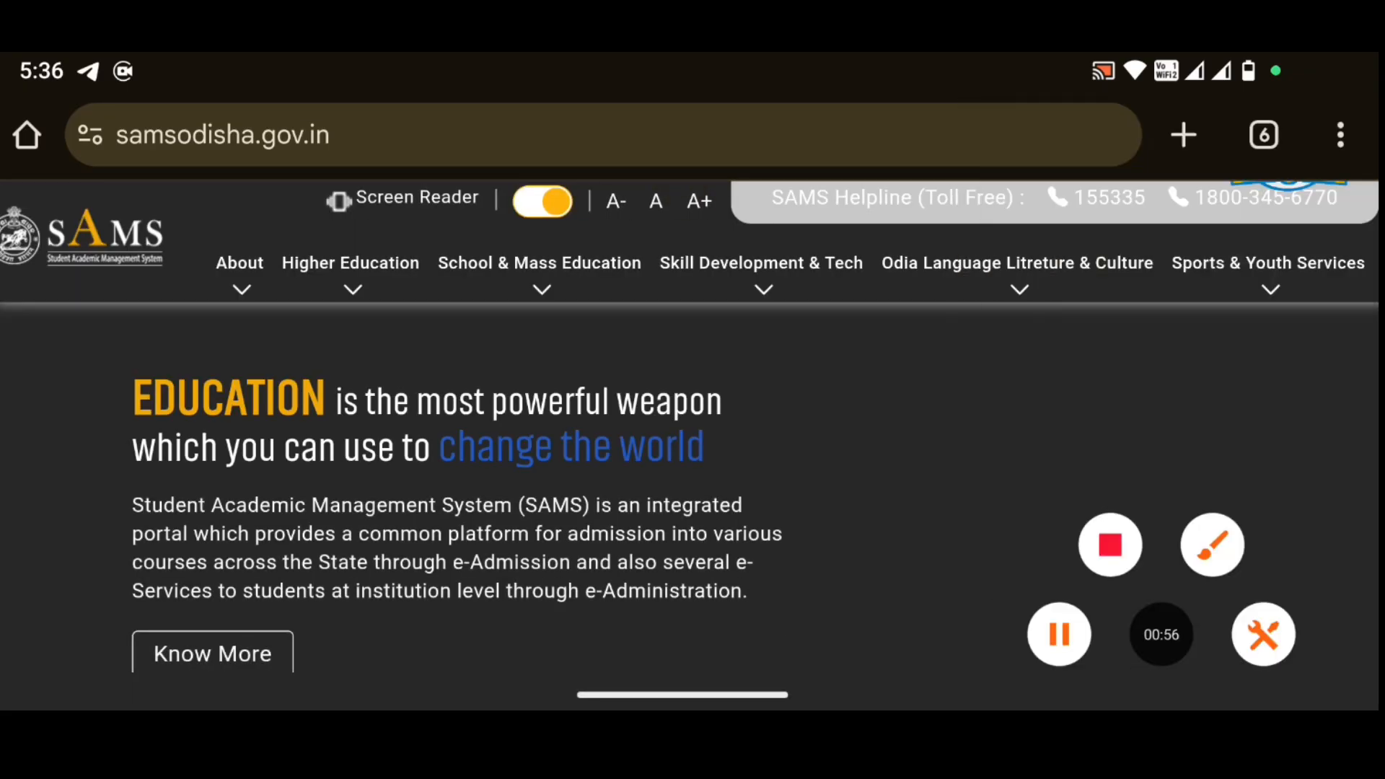
pyautogui.click(1212, 545)
pyautogui.moveTo(1020, 402); pyautogui.dragTo(1324, 130)
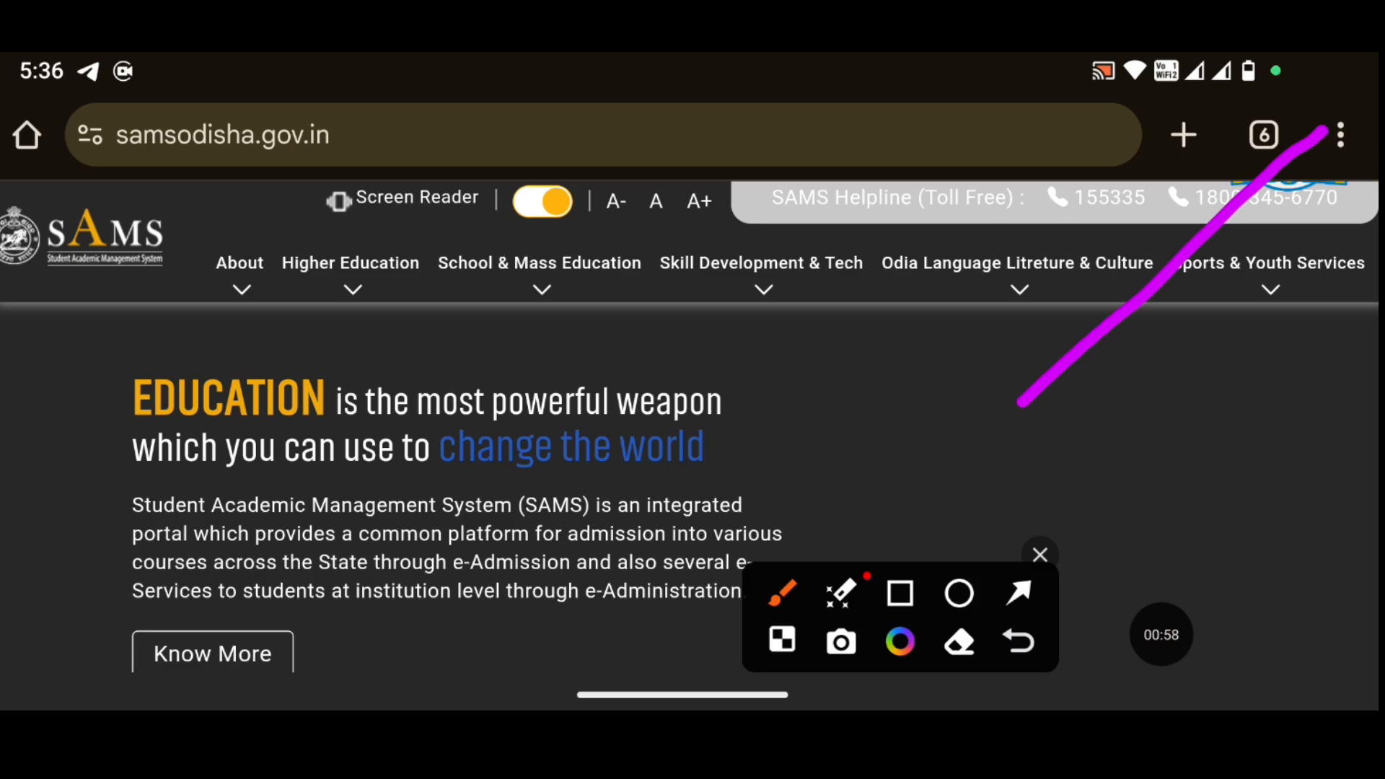
pyautogui.moveTo(1259, 163)
pyautogui.mouseDown()
pyautogui.moveTo(1320, 121)
pyautogui.moveTo(1254, 167)
pyautogui.mouseUp()
pyautogui.click(1040, 555)
# Switch the desktop site view off and on again for the SAMS Odisha home page.
pyautogui.click(1338, 135)
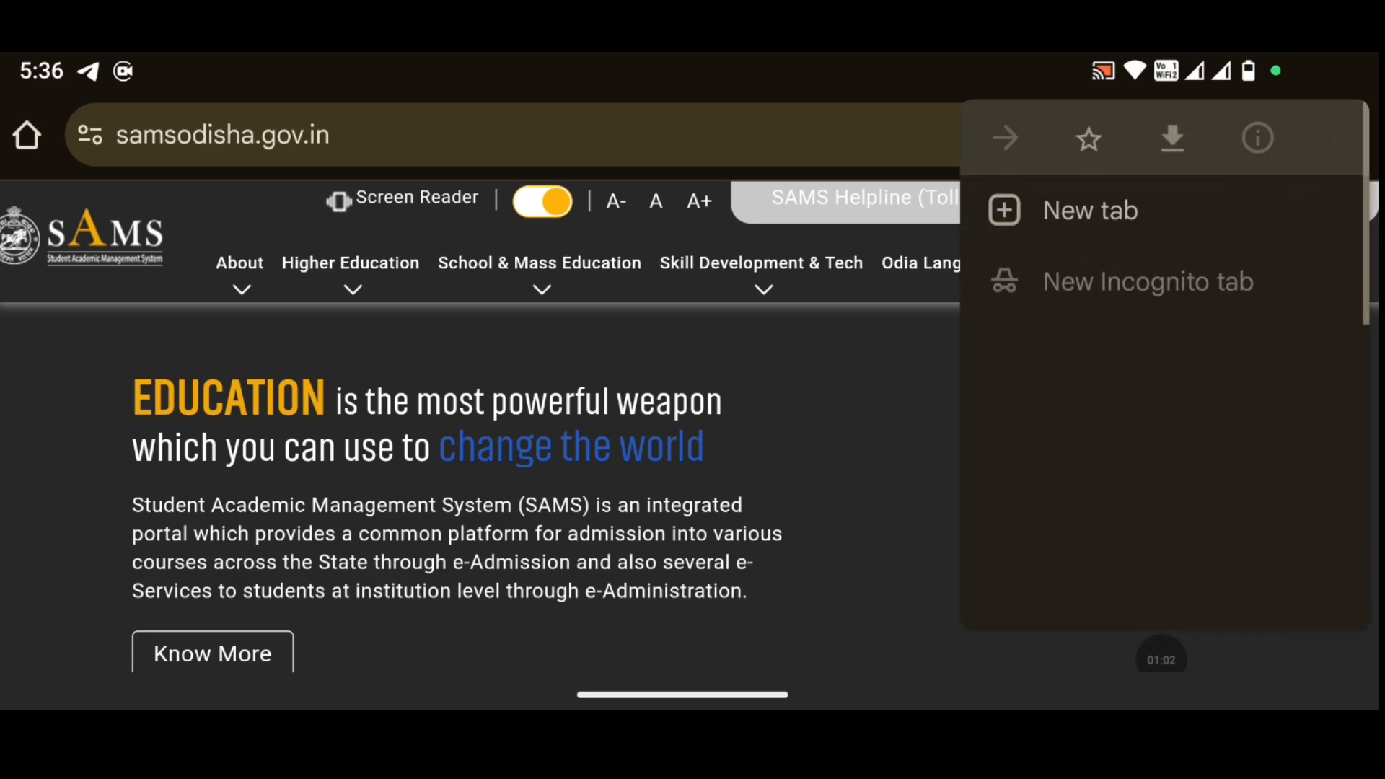
pyautogui.scroll(-5, 1162, 360)
pyautogui.scroll(-5, 1162, 360)
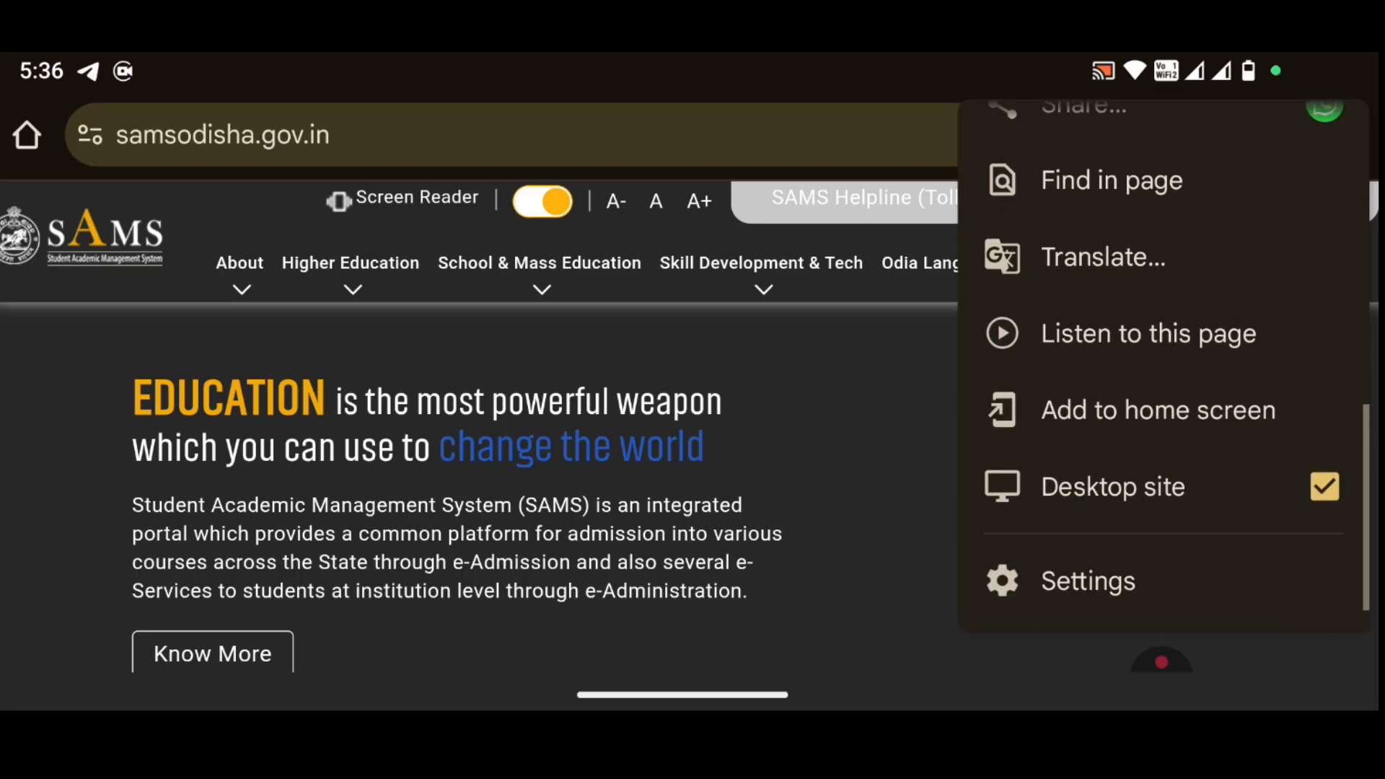
pyautogui.scroll(-1, 1161, 361)
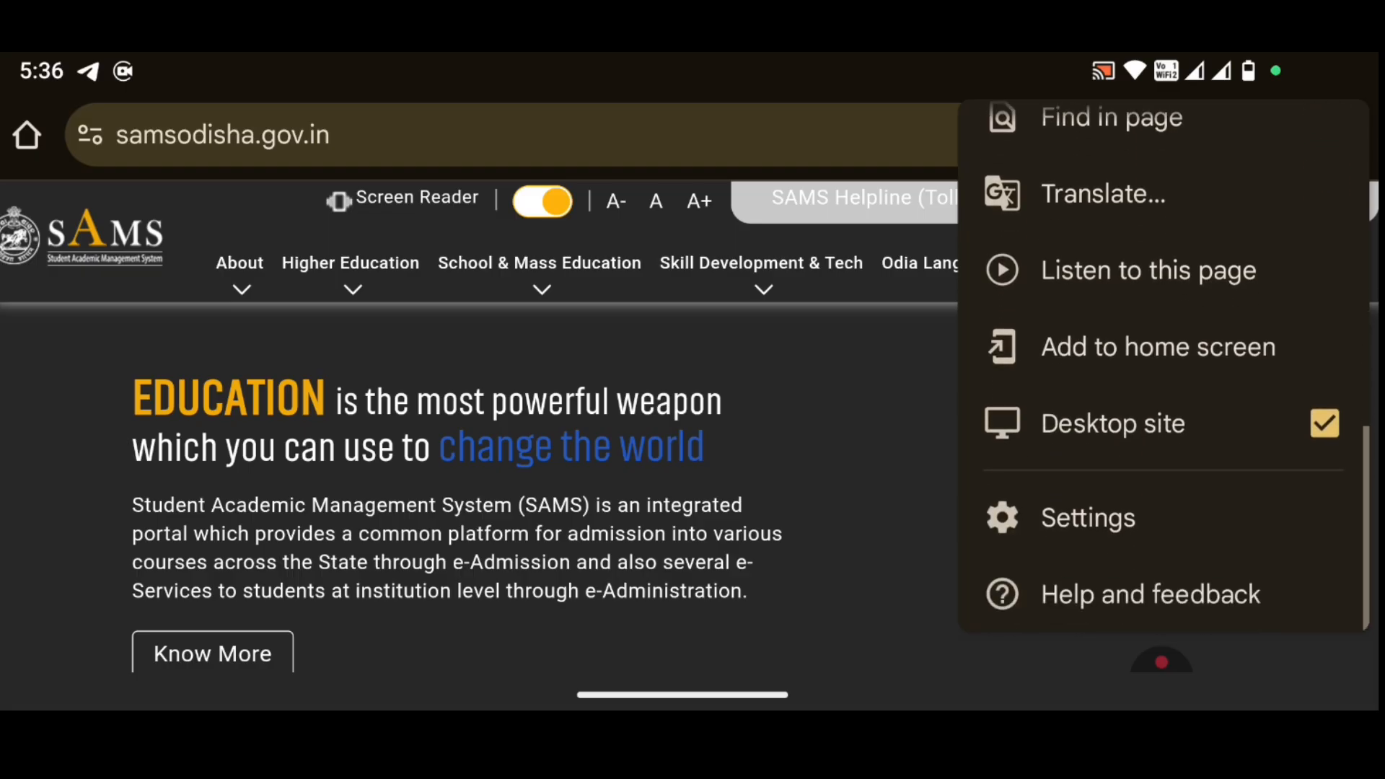
pyautogui.click(1324, 423)
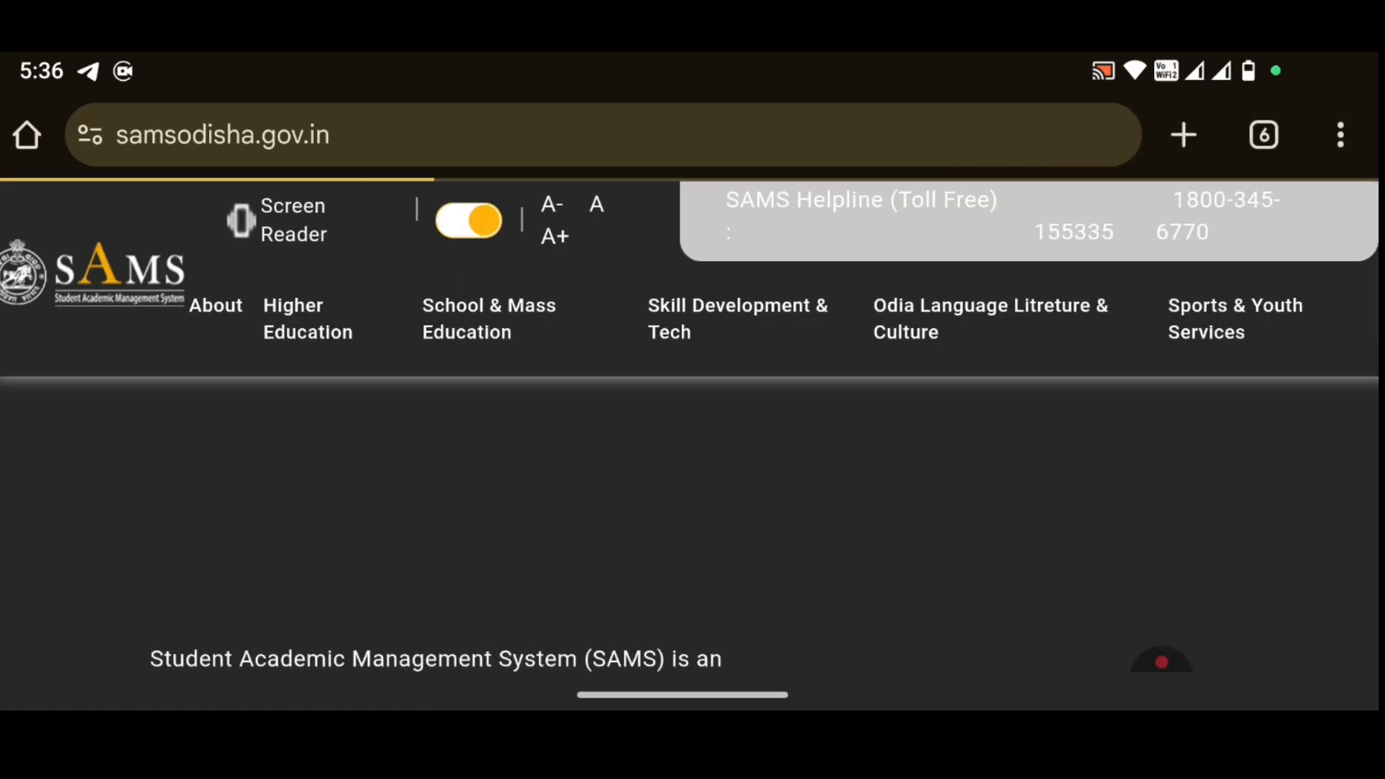
pyautogui.click(1340, 135)
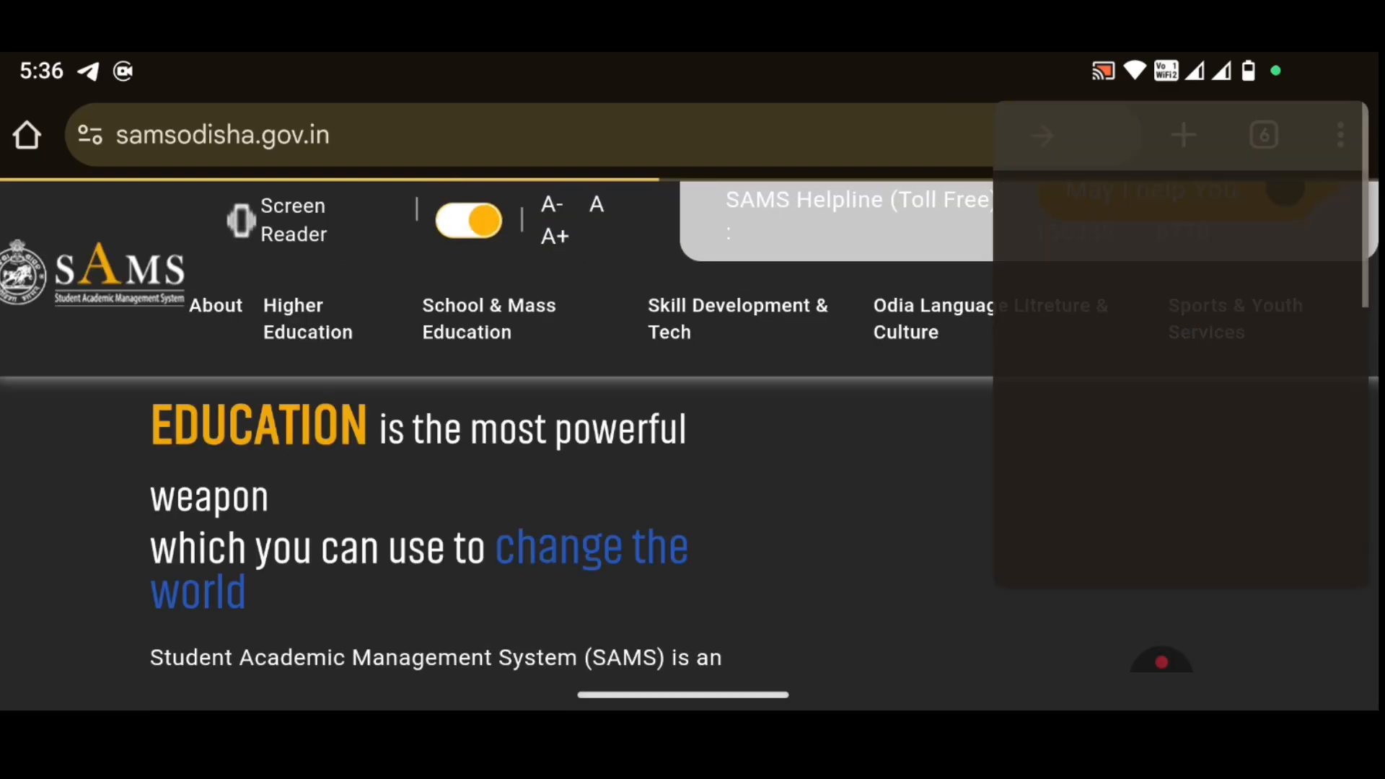
pyautogui.scroll(-10, 1162, 361)
pyautogui.click(1324, 420)
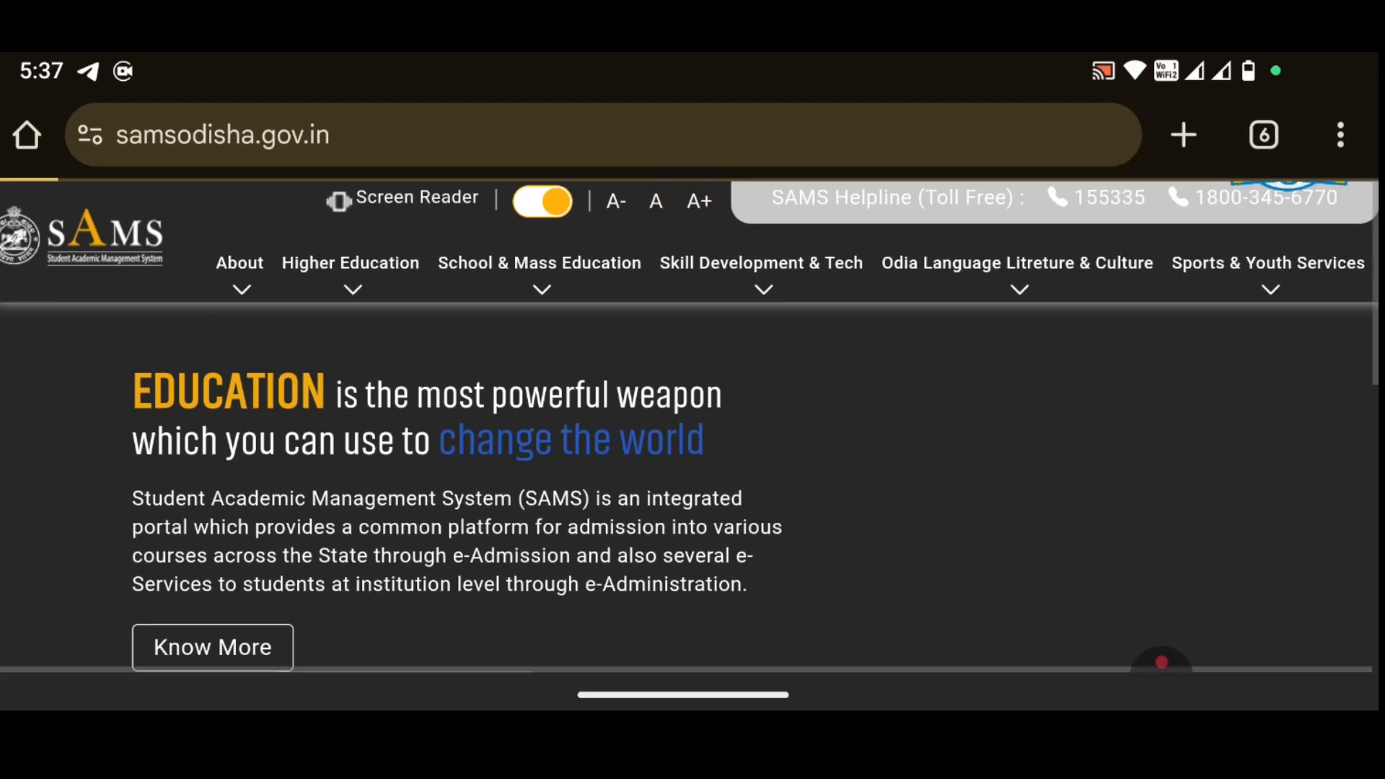
# Open the Higher Secondary School (+2) site listed under School & Mass Education on the SAMS home page.
pyautogui.scroll(-3, 476, 491)
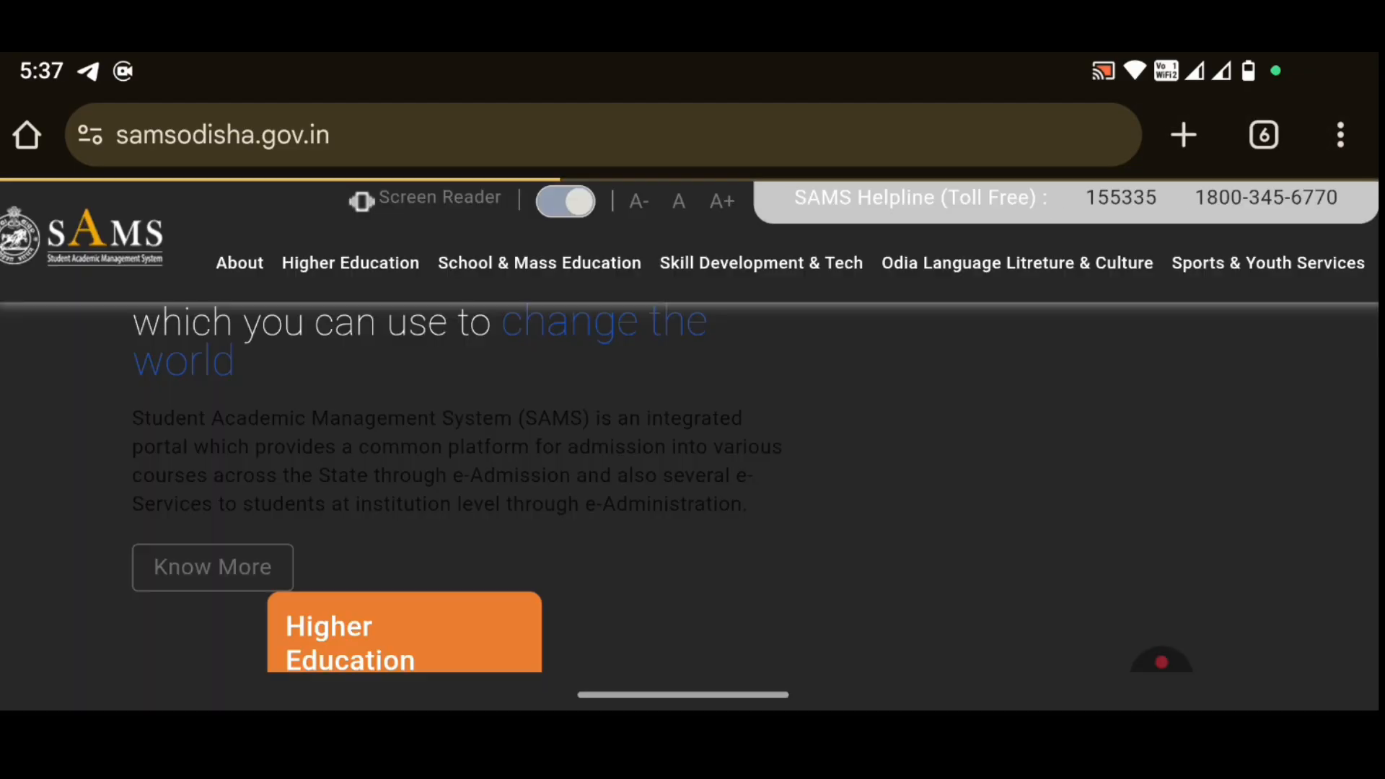
pyautogui.scroll(-5, 689, 487)
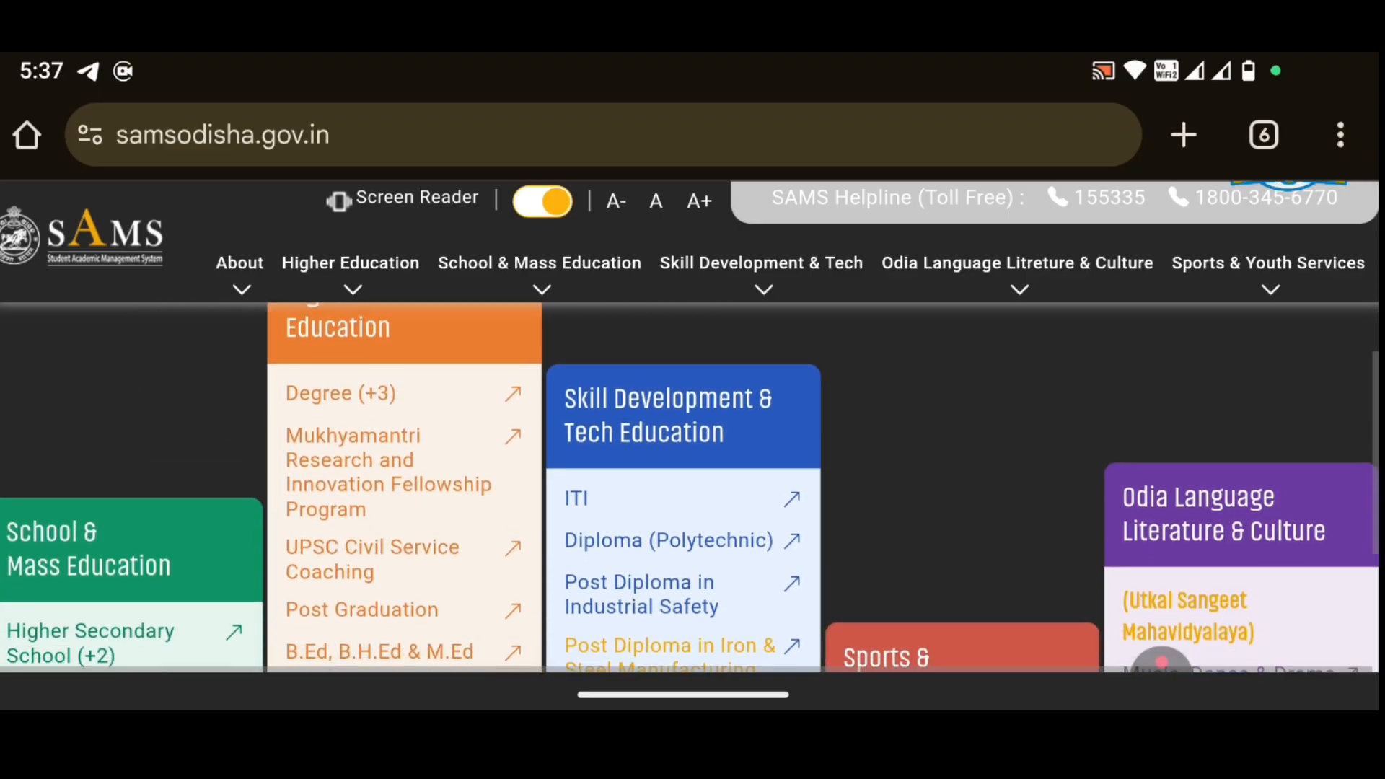
pyautogui.scroll(-3, 690, 487)
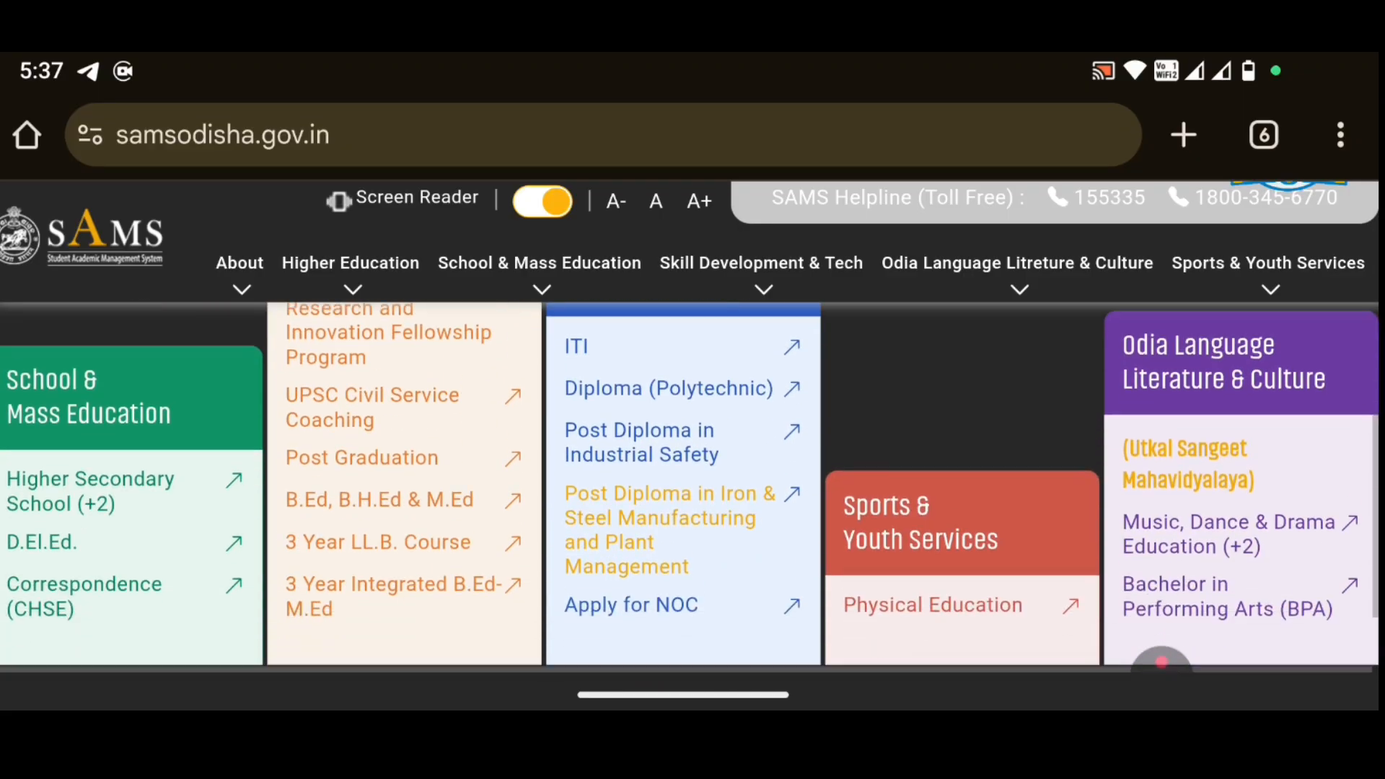
pyautogui.scroll(3, 690, 487)
pyautogui.scroll(1, 690, 426)
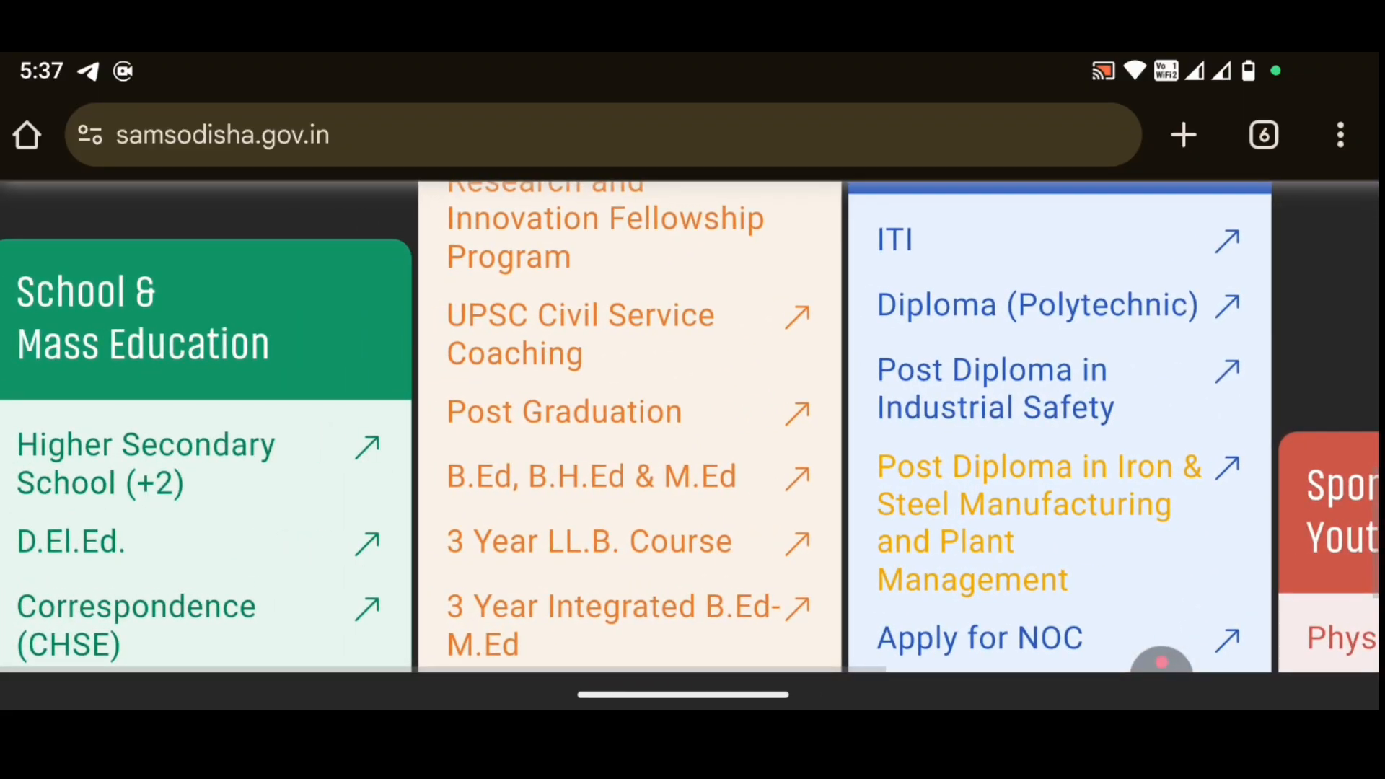
pyautogui.click(1161, 661)
pyautogui.click(1212, 545)
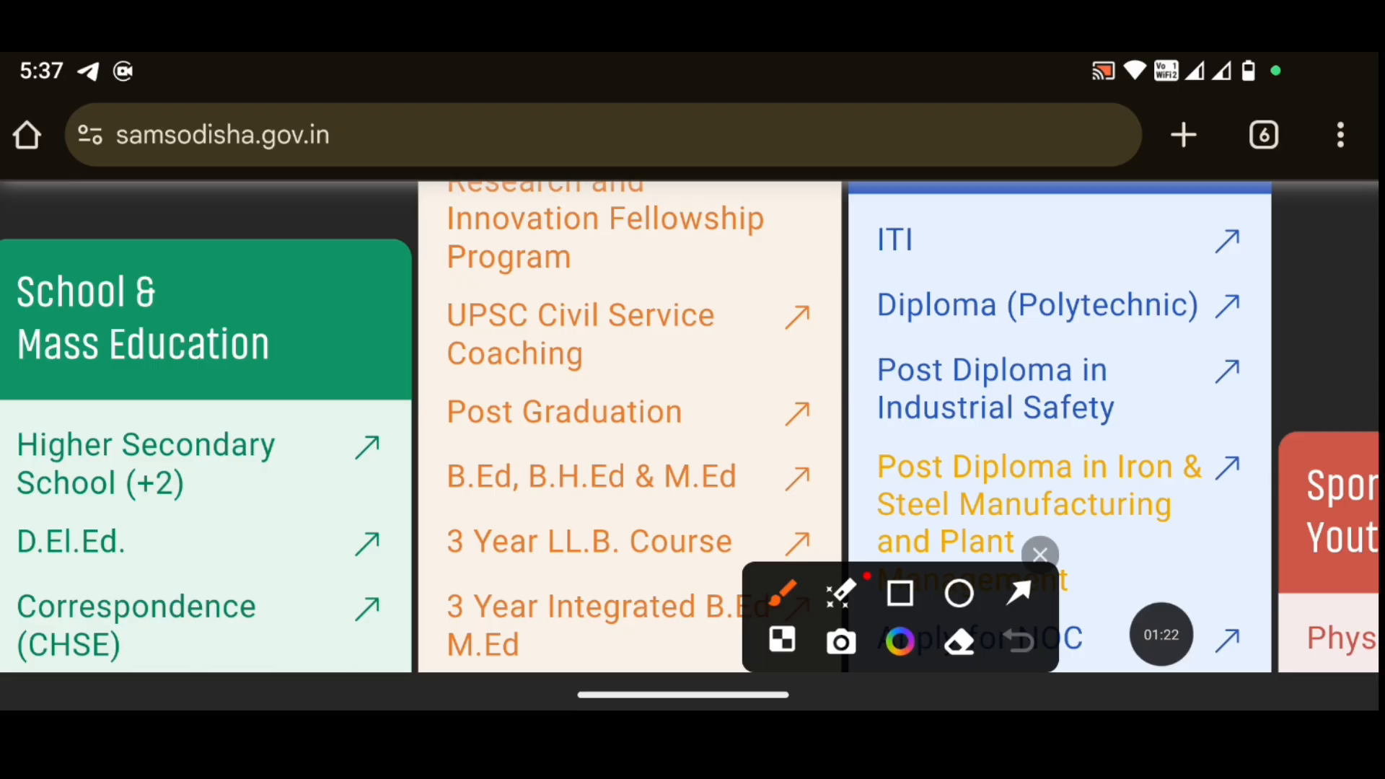
pyautogui.moveTo(35, 512)
pyautogui.mouseDown()
pyautogui.moveTo(361, 506)
pyautogui.moveTo(137, 385)
pyautogui.moveTo(43, 508)
pyautogui.mouseUp()
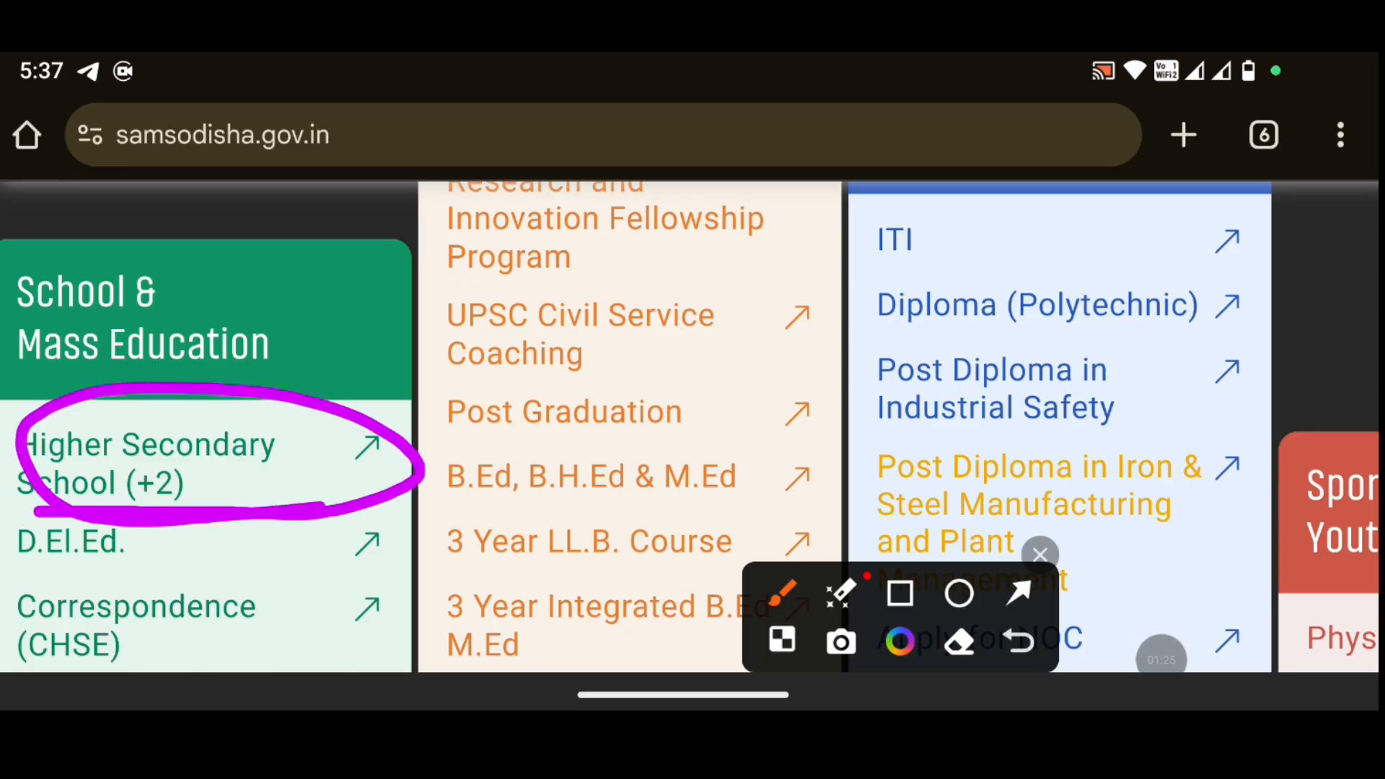
pyautogui.click(1040, 555)
pyautogui.click(144, 466)
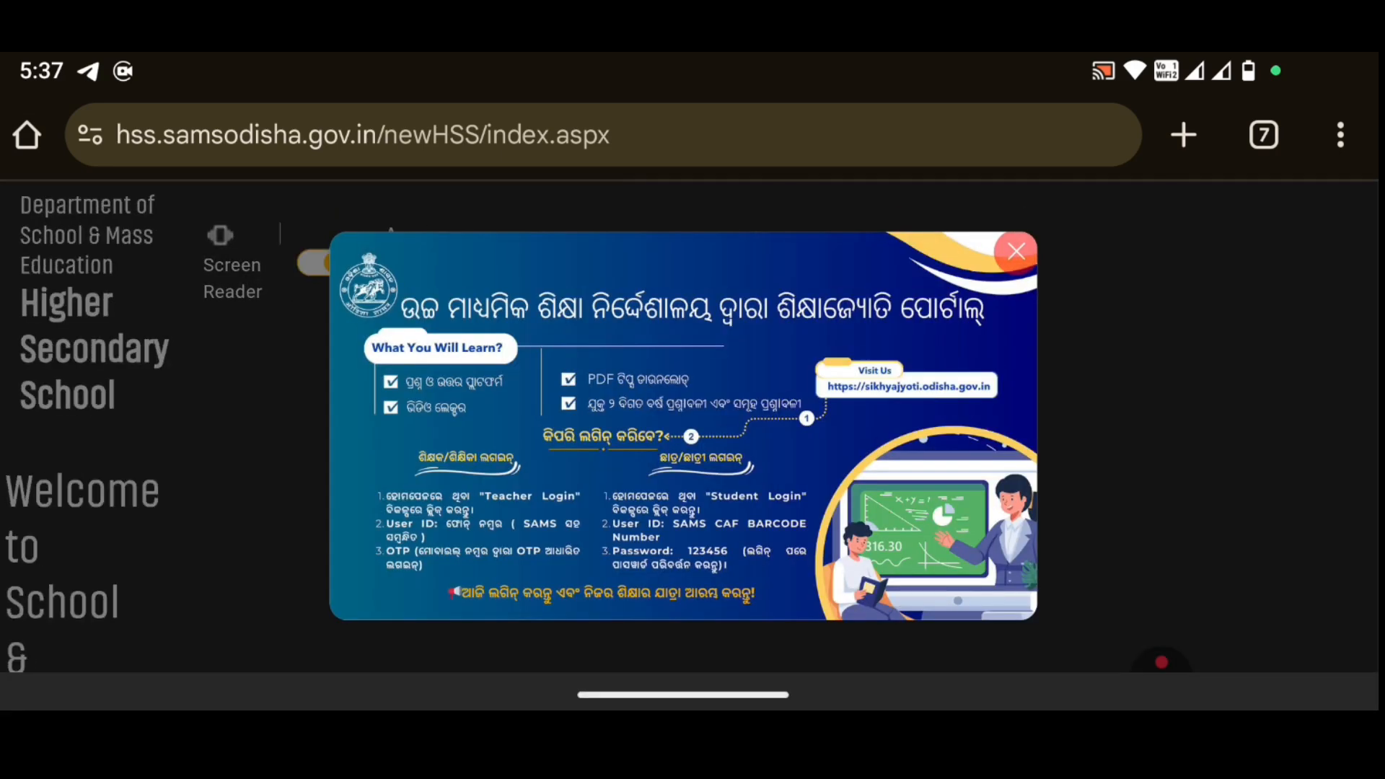
# Dismiss the announcement popup and open Student Login on the Higher Secondary School home page.
pyautogui.click(1016, 251)
pyautogui.scroll(3, 461, 433)
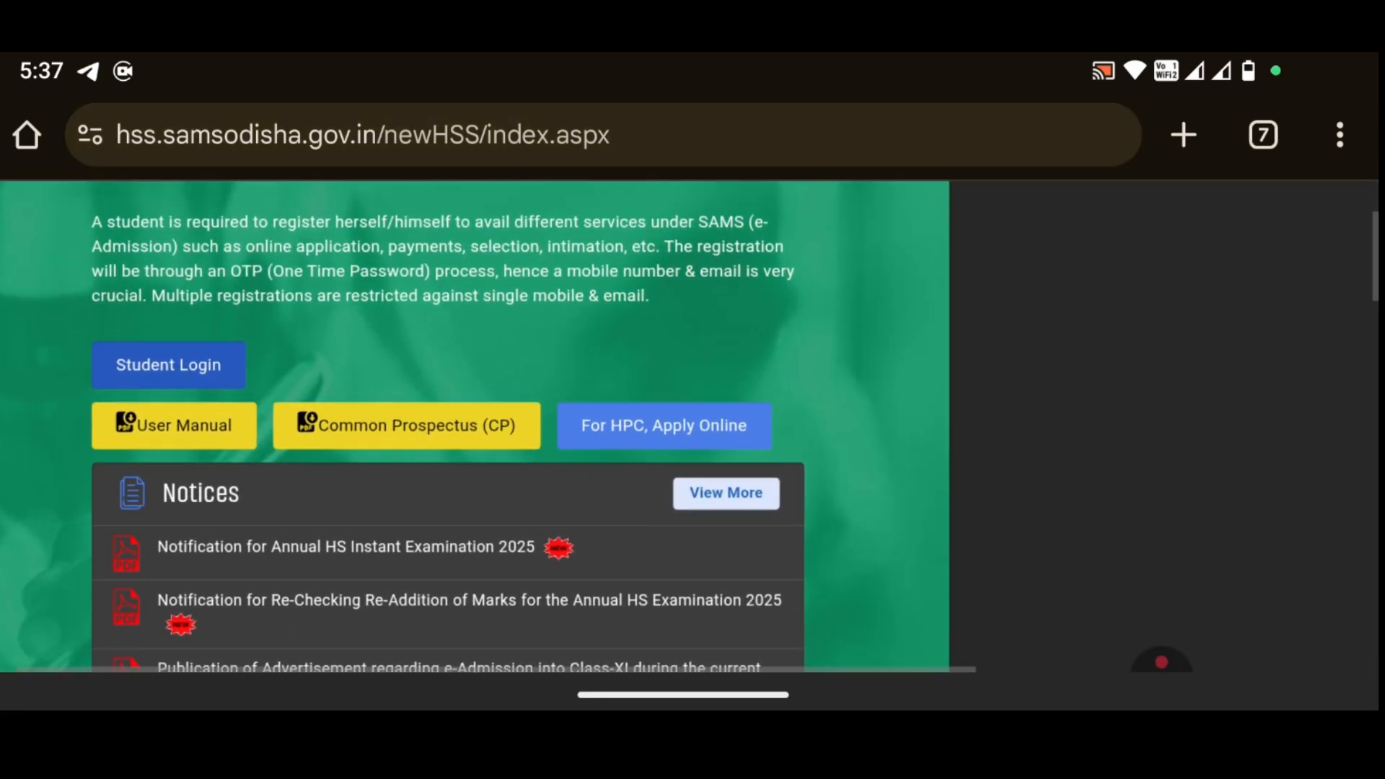
pyautogui.scroll(3, 462, 433)
pyautogui.click(1162, 661)
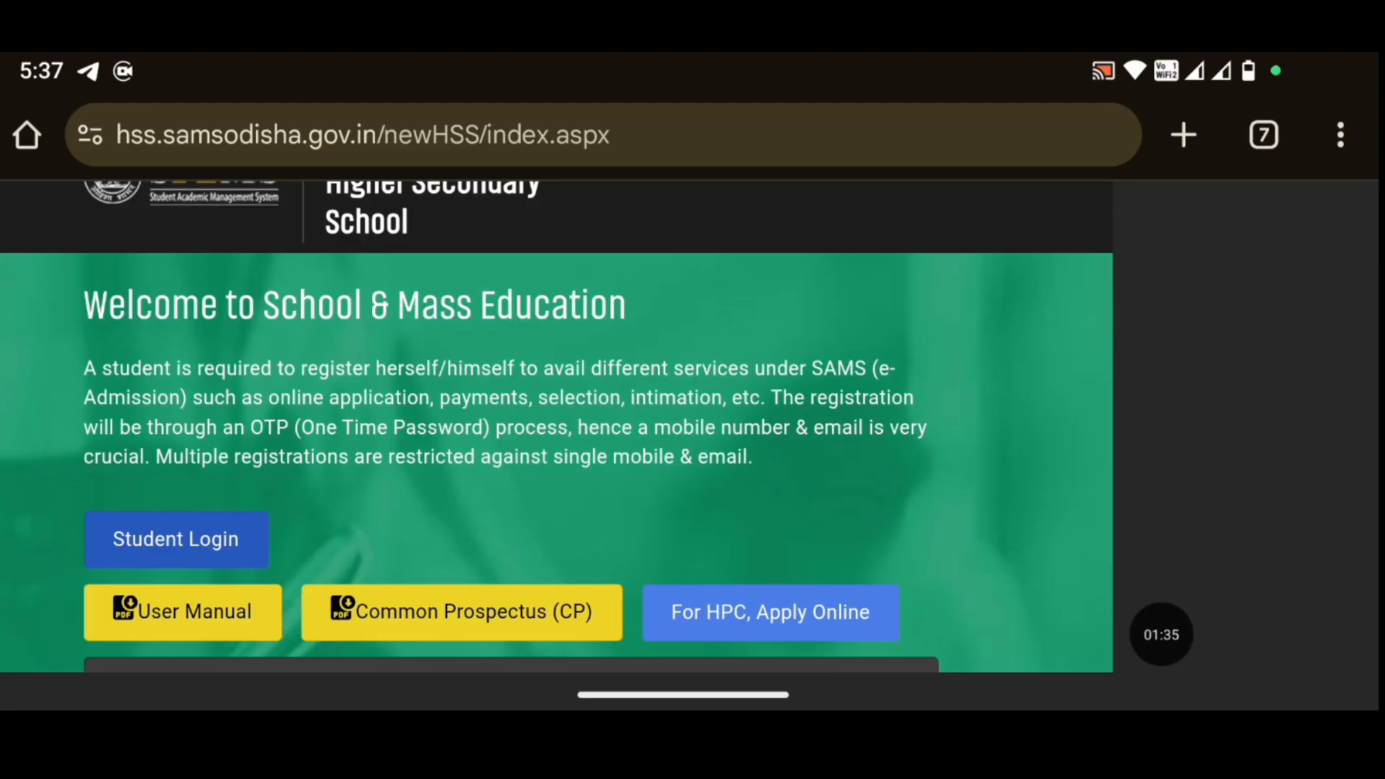
pyautogui.click(1162, 635)
pyautogui.click(1212, 544)
pyautogui.moveTo(74, 558)
pyautogui.mouseDown()
pyautogui.moveTo(144, 577)
pyautogui.moveTo(321, 501)
pyautogui.moveTo(72, 548)
pyautogui.mouseUp()
pyautogui.click(1040, 554)
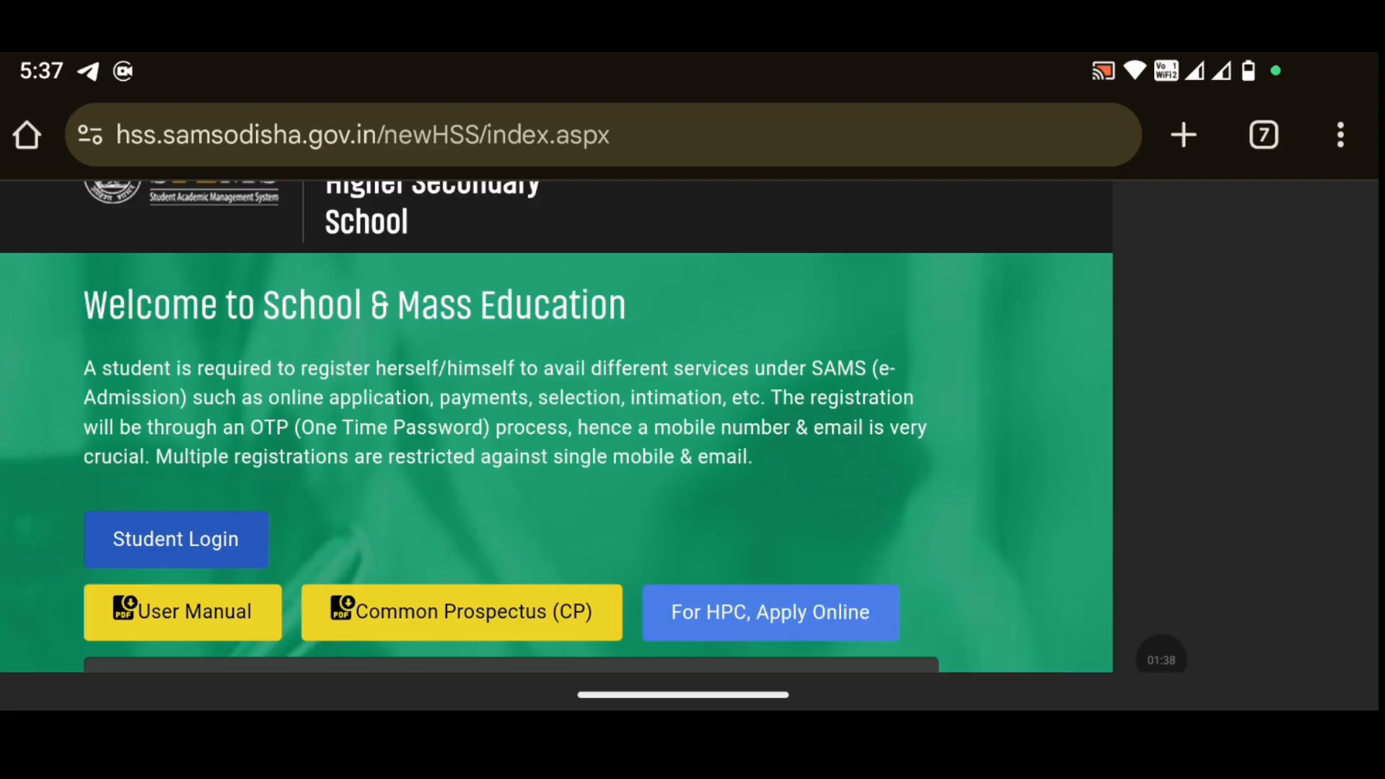
pyautogui.click(116, 539)
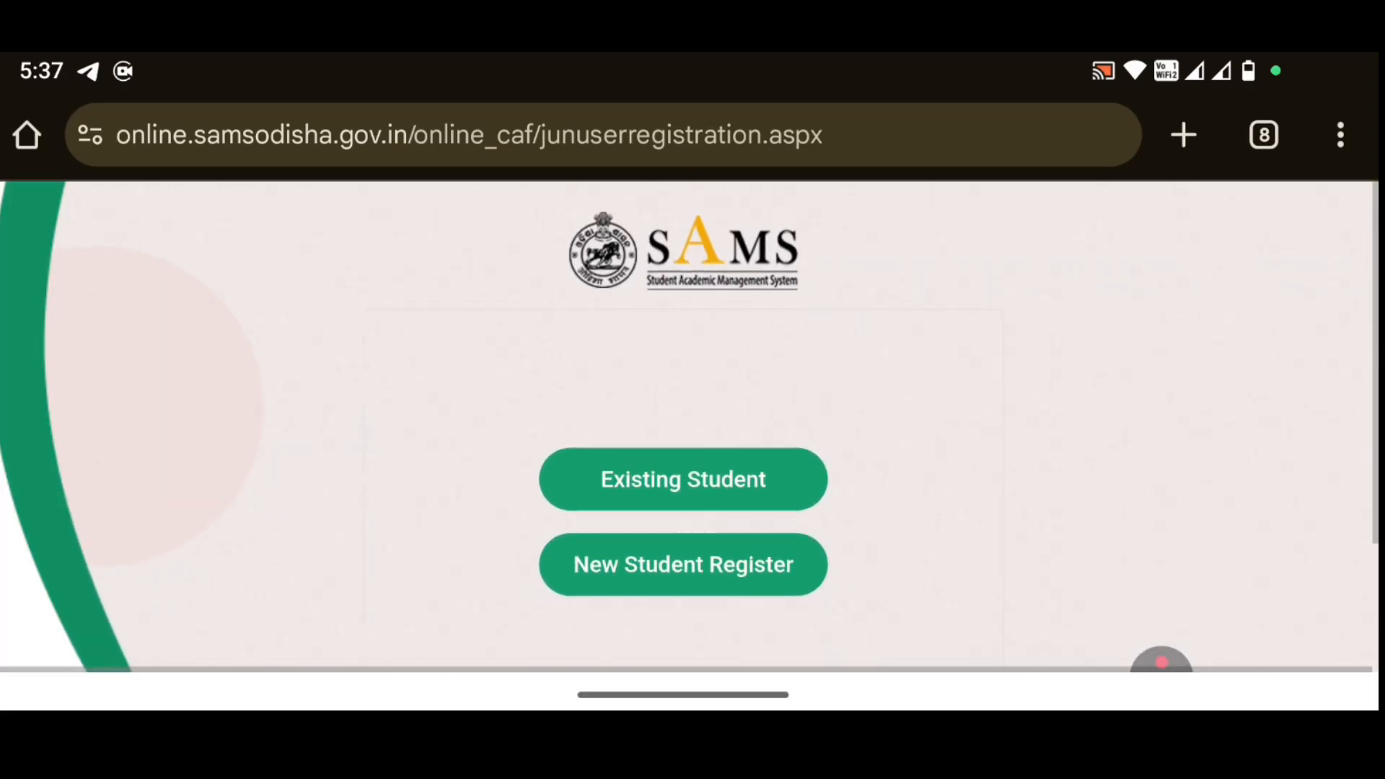
pyautogui.click(1161, 660)
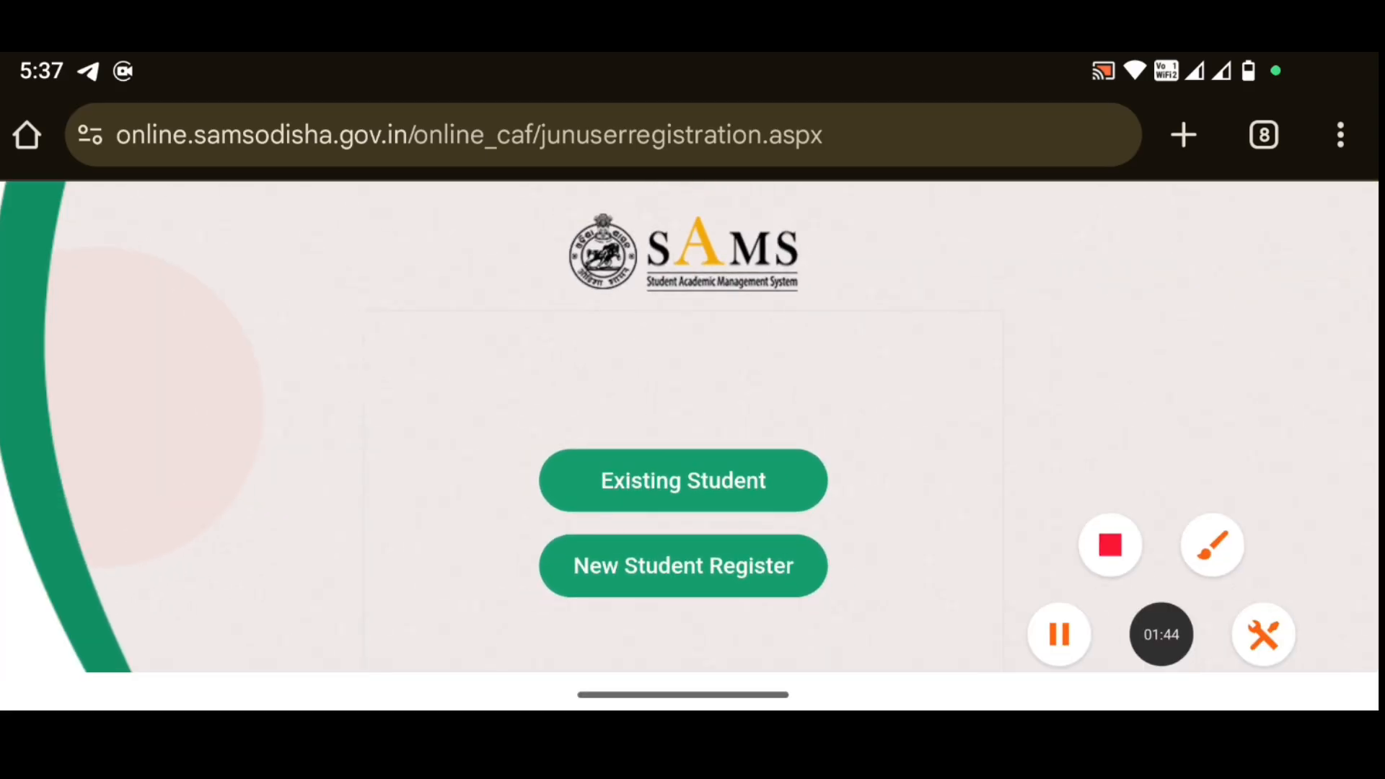
pyautogui.click(1213, 544)
pyautogui.moveTo(842, 440)
pyautogui.mouseDown()
pyautogui.moveTo(1023, 413)
pyautogui.moveTo(1053, 395)
pyautogui.mouseUp()
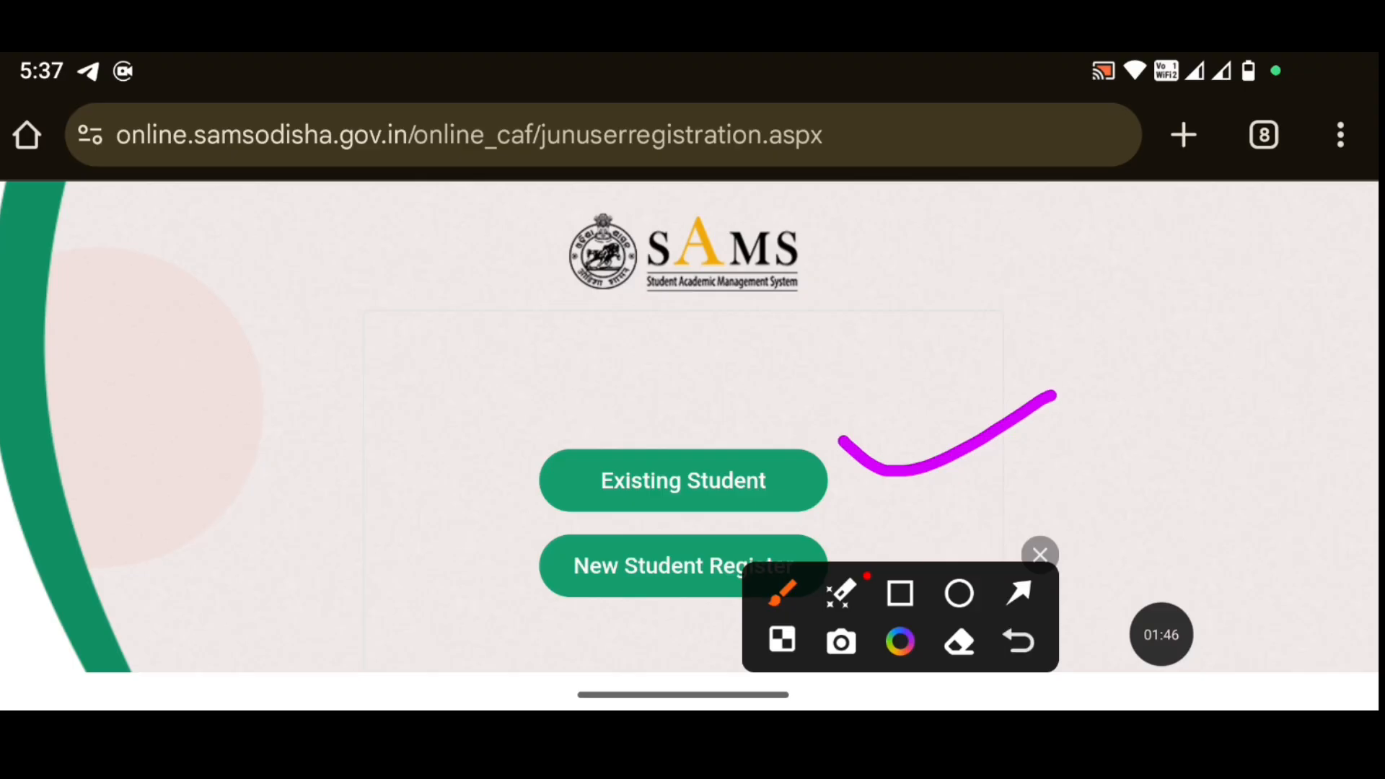
pyautogui.moveTo(493, 629)
pyautogui.mouseDown()
pyautogui.moveTo(743, 648)
pyautogui.moveTo(664, 511)
pyautogui.moveTo(710, 665)
pyautogui.moveTo(866, 641)
pyautogui.mouseUp()
pyautogui.click(1040, 555)
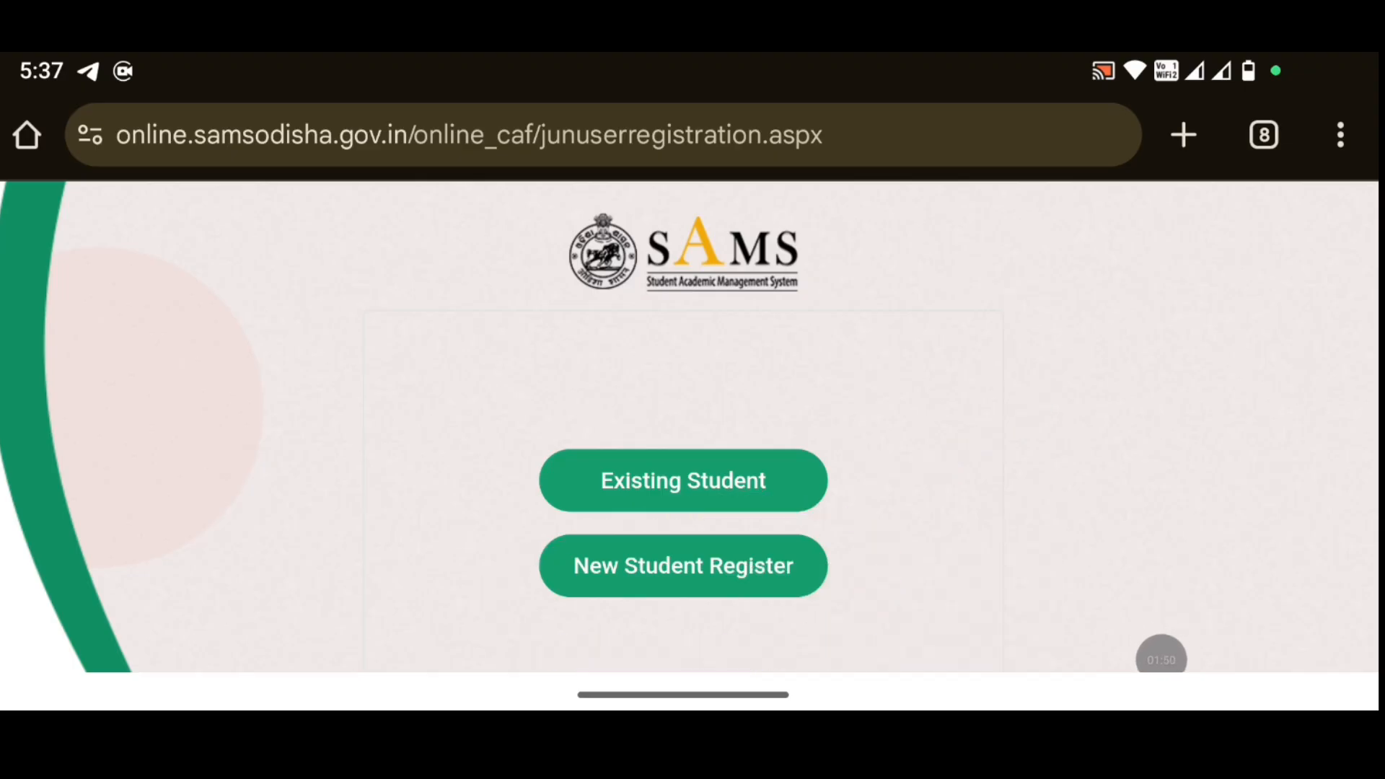
pyautogui.click(1162, 658)
pyautogui.click(1161, 635)
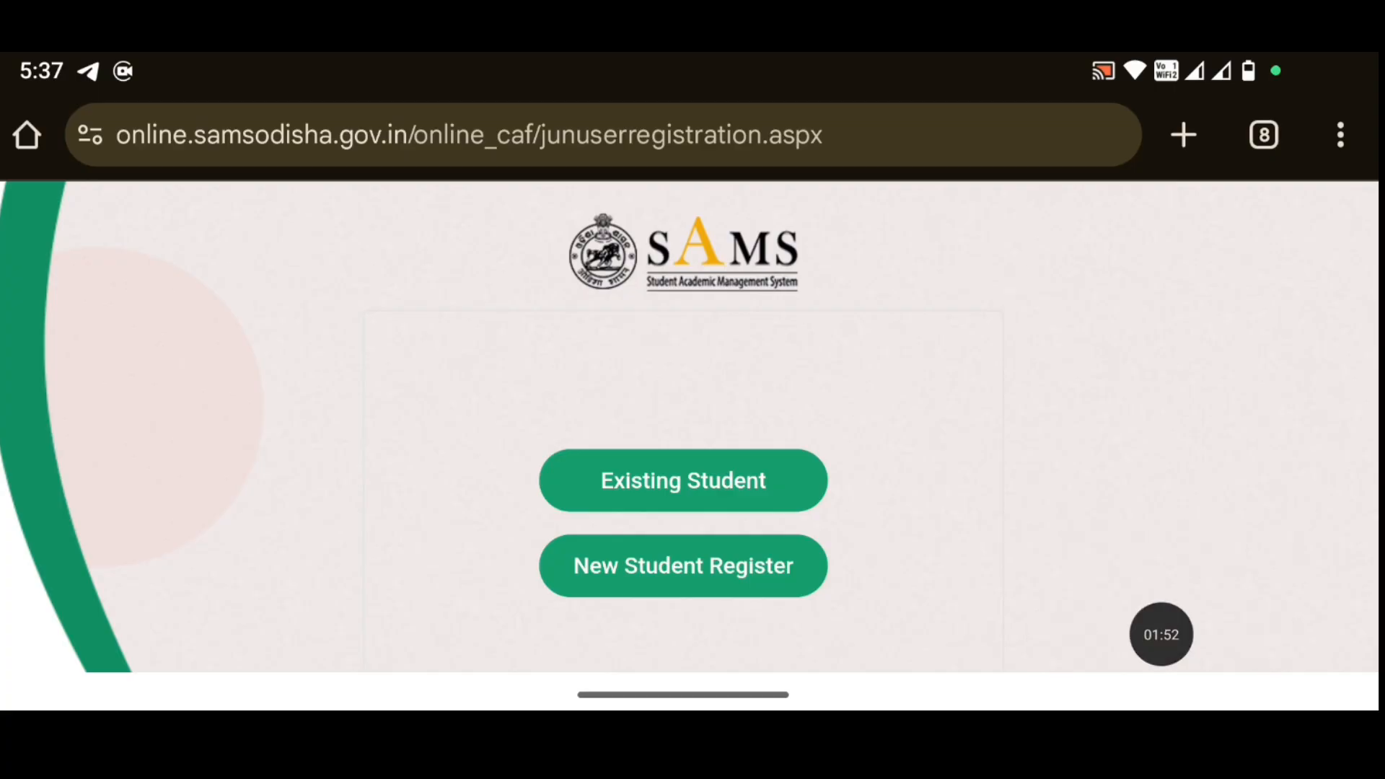
# Open the New Student Register sign-up form and look over its fields and notes.
pyautogui.click(683, 567)
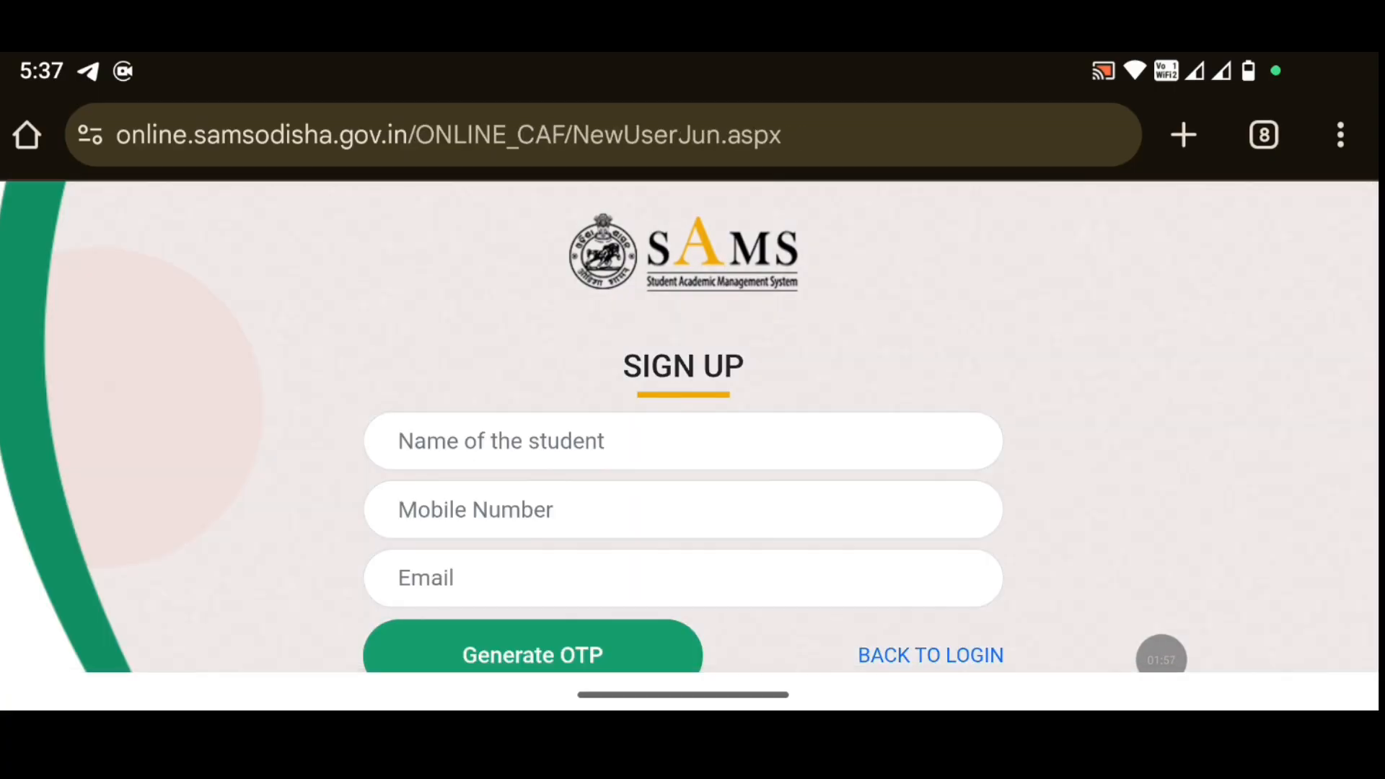
pyautogui.scroll(-1, 683, 427)
pyautogui.scroll(1, 683, 428)
pyautogui.scroll(-1, 684, 427)
pyautogui.click(1162, 657)
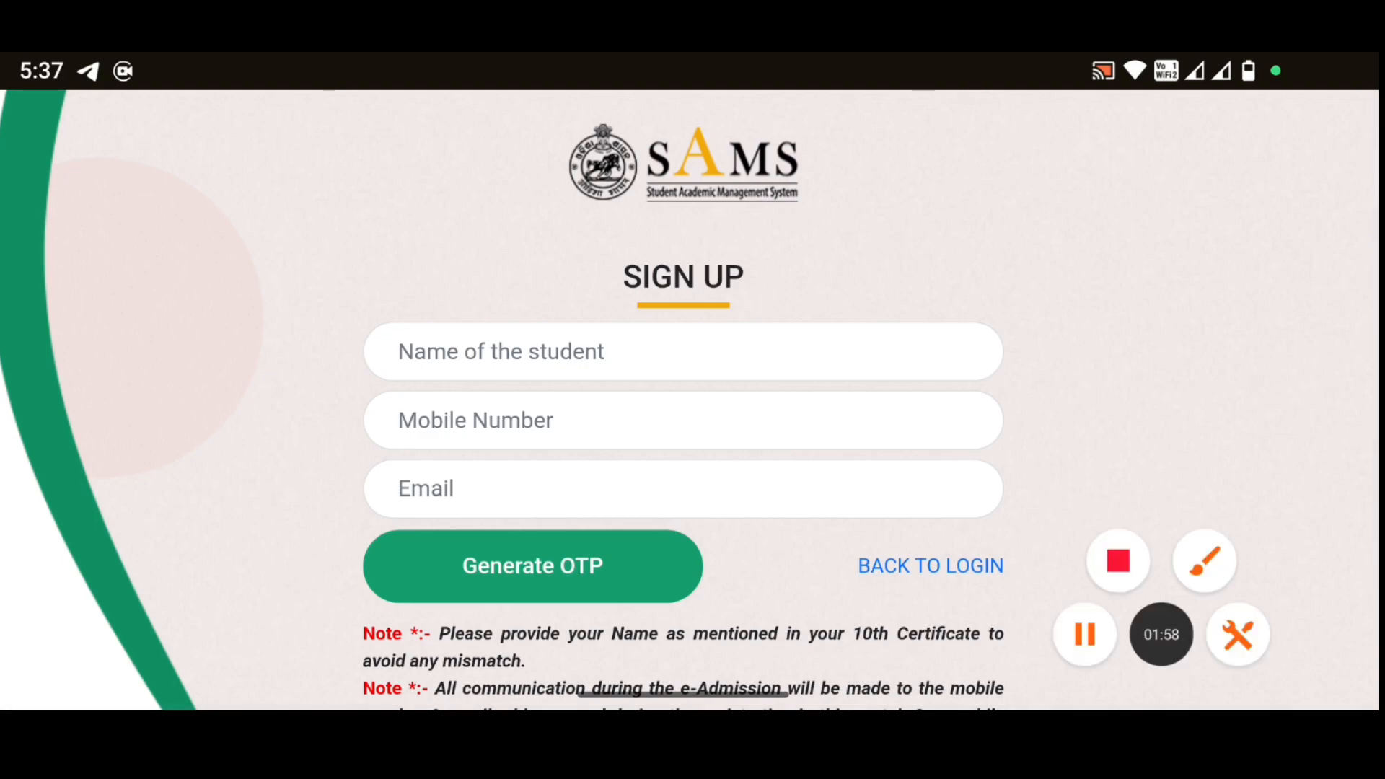
pyautogui.click(1211, 547)
pyautogui.moveTo(633, 350)
pyautogui.mouseDown()
pyautogui.moveTo(687, 358)
pyautogui.moveTo(890, 292)
pyautogui.mouseUp()
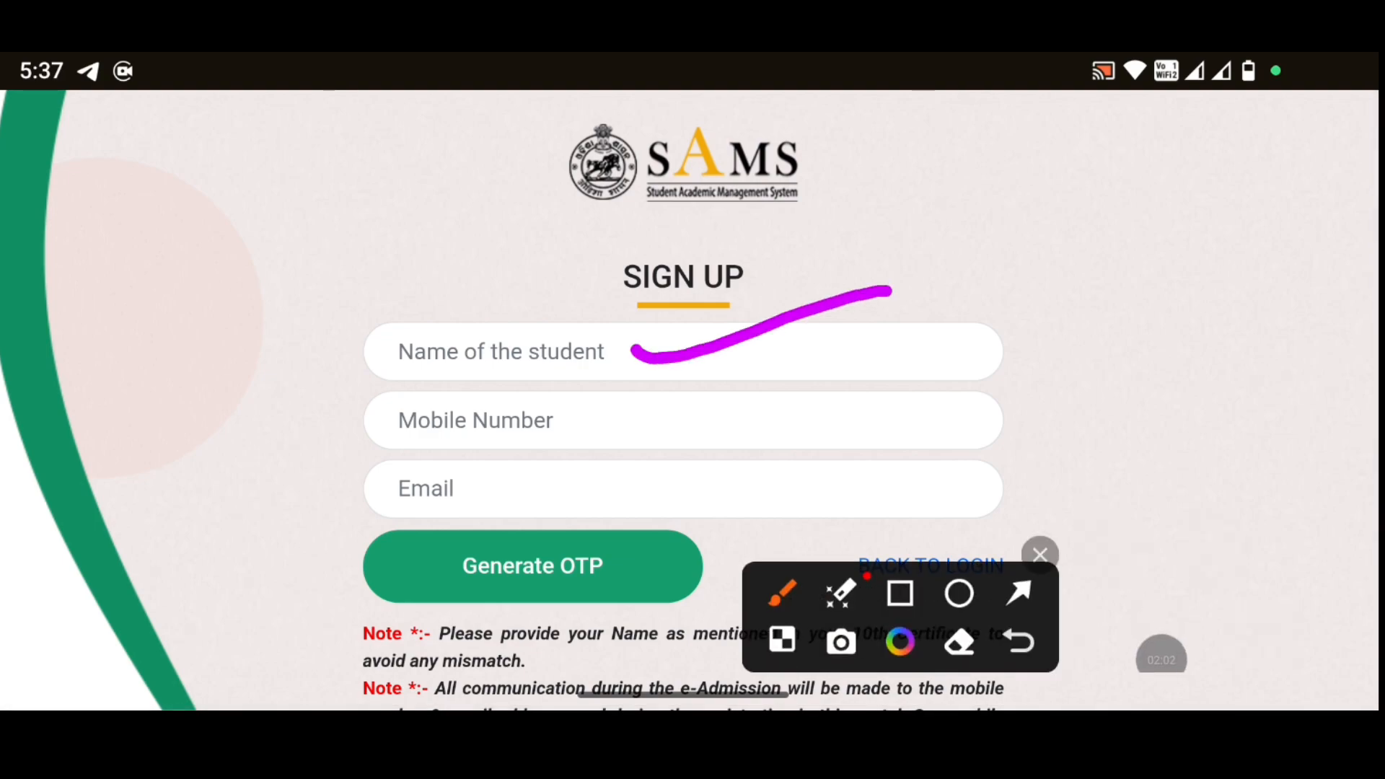
pyautogui.moveTo(395, 328)
pyautogui.mouseDown()
pyautogui.moveTo(401, 362)
pyautogui.moveTo(379, 393)
pyautogui.mouseUp()
pyautogui.moveTo(500, 315); pyautogui.dragTo(495, 374)
pyautogui.moveTo(528, 332)
pyautogui.mouseDown()
pyautogui.moveTo(553, 361)
pyautogui.moveTo(694, 330)
pyautogui.mouseUp()
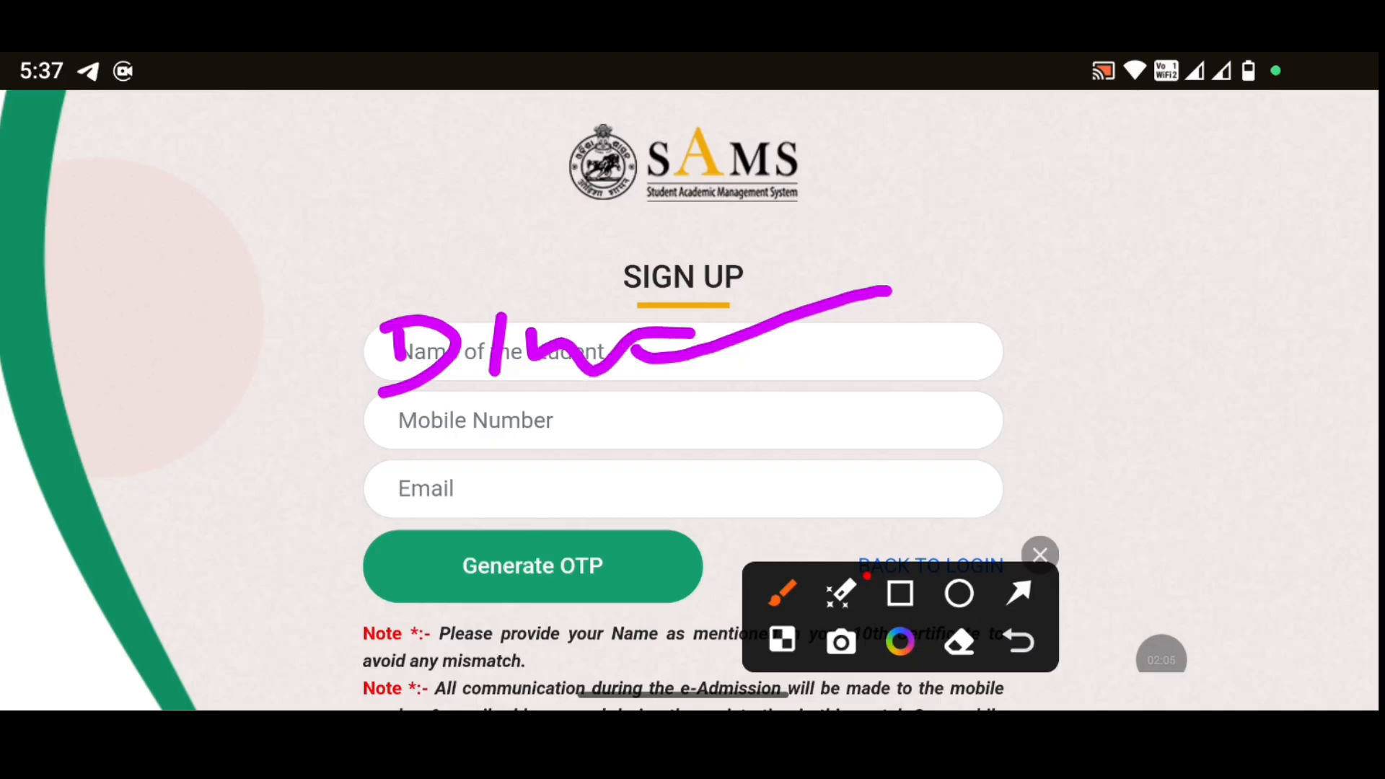
pyautogui.moveTo(476, 408); pyautogui.dragTo(470, 439)
pyautogui.moveTo(510, 396); pyautogui.dragTo(575, 435)
pyautogui.moveTo(621, 410); pyautogui.dragTo(731, 416)
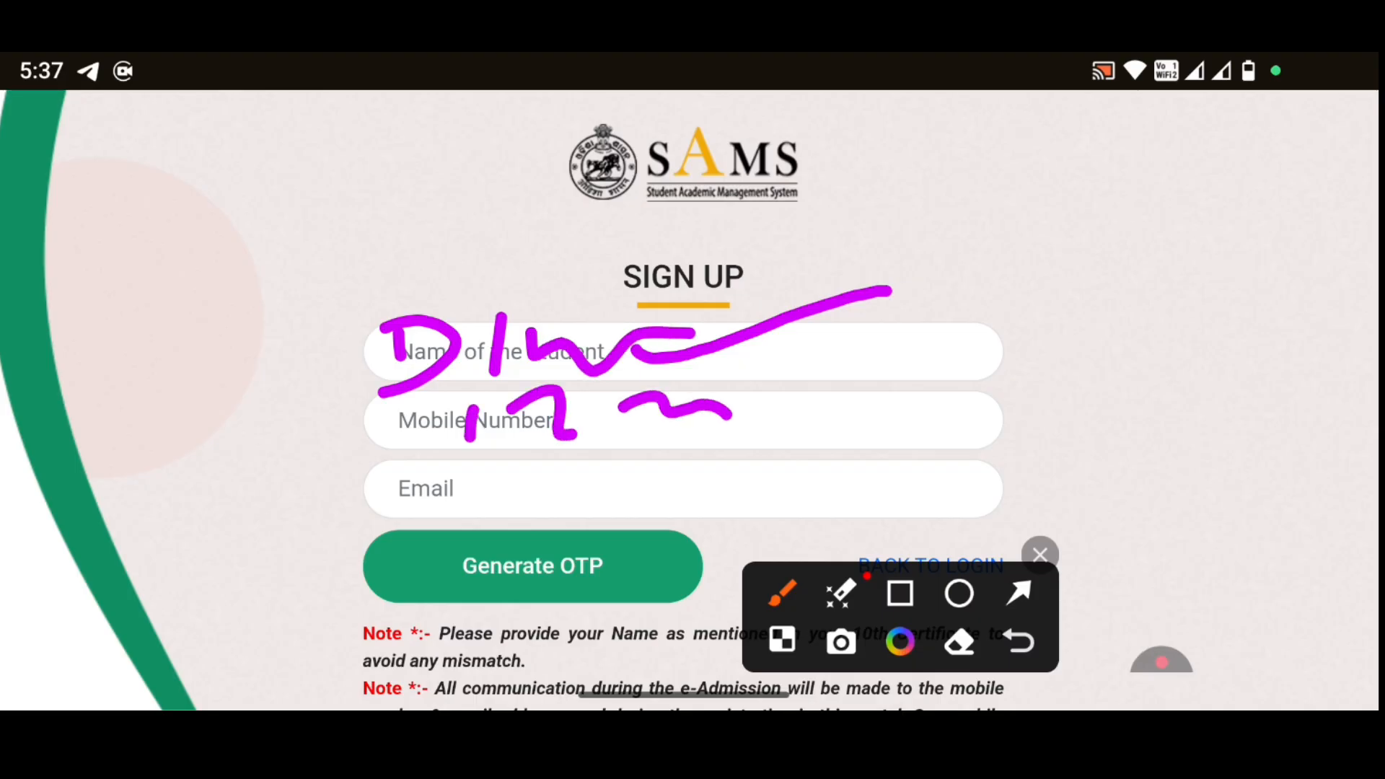
pyautogui.moveTo(448, 483); pyautogui.dragTo(466, 513)
pyautogui.moveTo(499, 511); pyautogui.dragTo(560, 492)
pyautogui.moveTo(614, 489); pyautogui.dragTo(650, 491)
pyautogui.moveTo(729, 461)
pyautogui.mouseDown()
pyautogui.moveTo(671, 499)
pyautogui.moveTo(656, 541)
pyautogui.moveTo(770, 541)
pyautogui.mouseUp()
pyautogui.moveTo(790, 505); pyautogui.dragTo(1159, 465)
pyautogui.click(1040, 554)
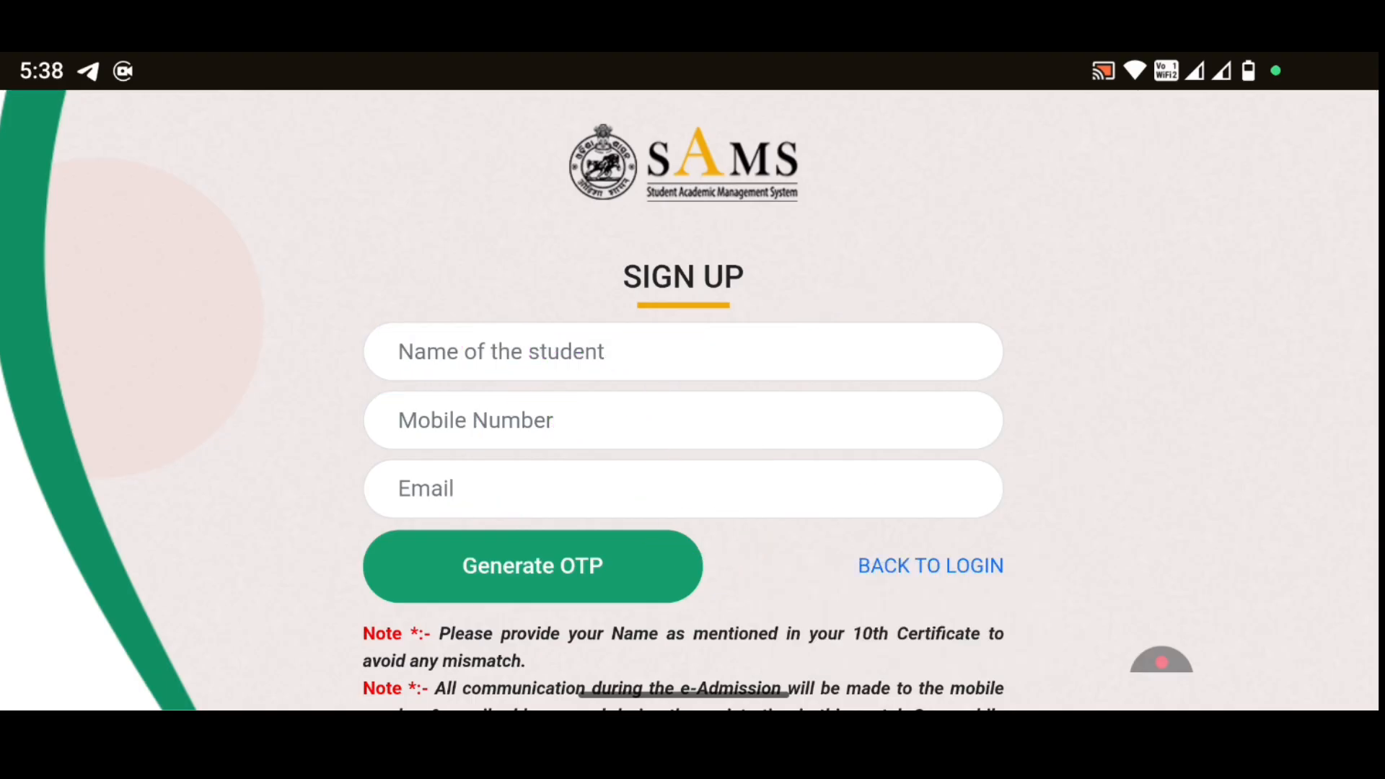
# Try to generate an OTP with the sign-up form left blank, and dismiss the dialog.
pyautogui.click(532, 566)
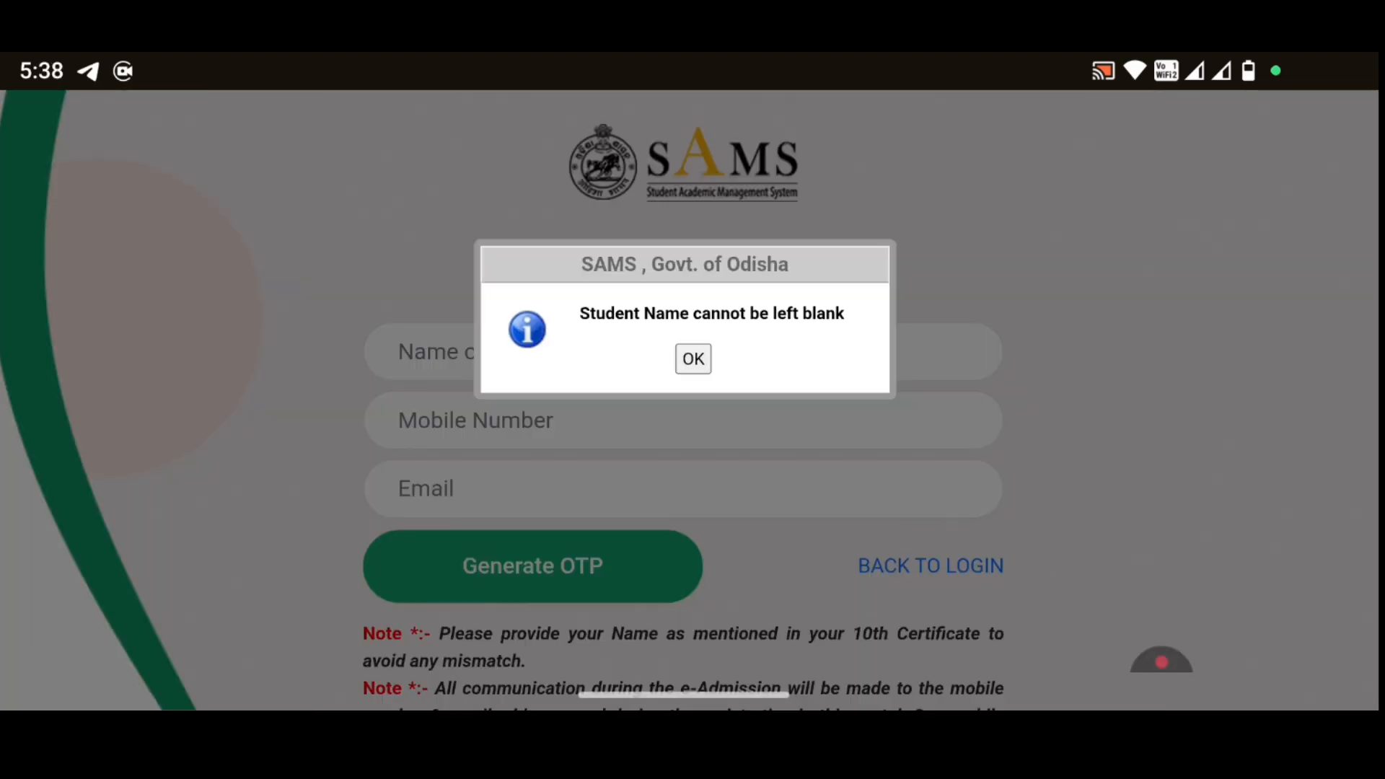
pyautogui.click(693, 359)
pyautogui.click(1162, 662)
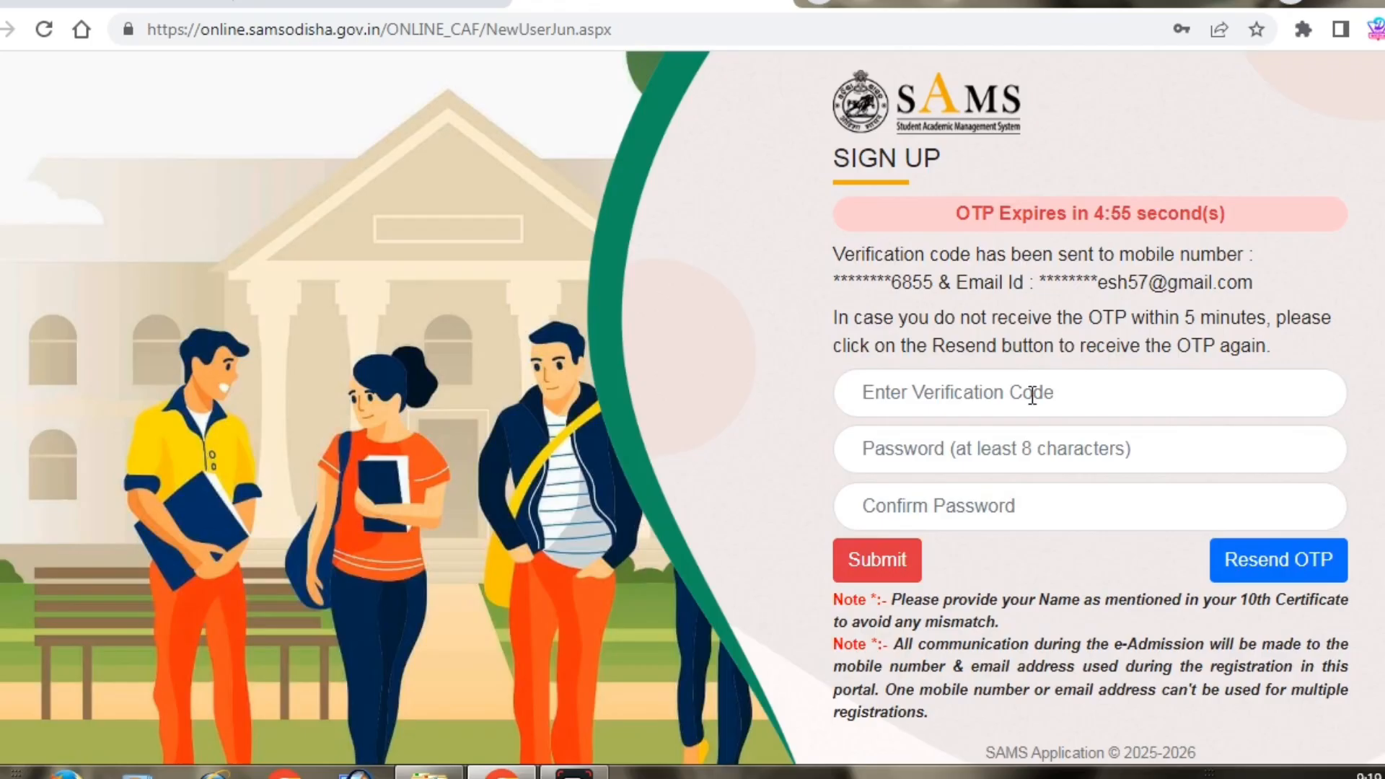
pyautogui.click(1039, 393)
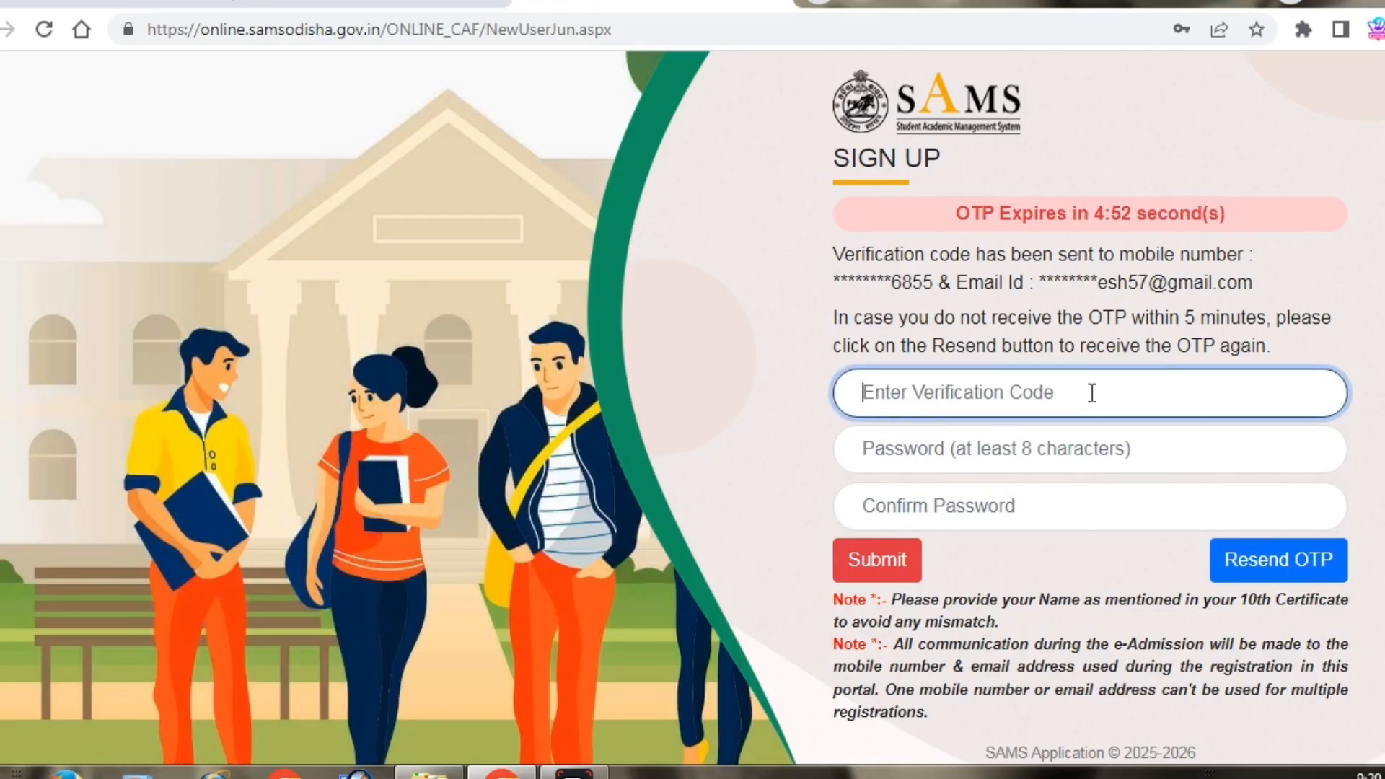
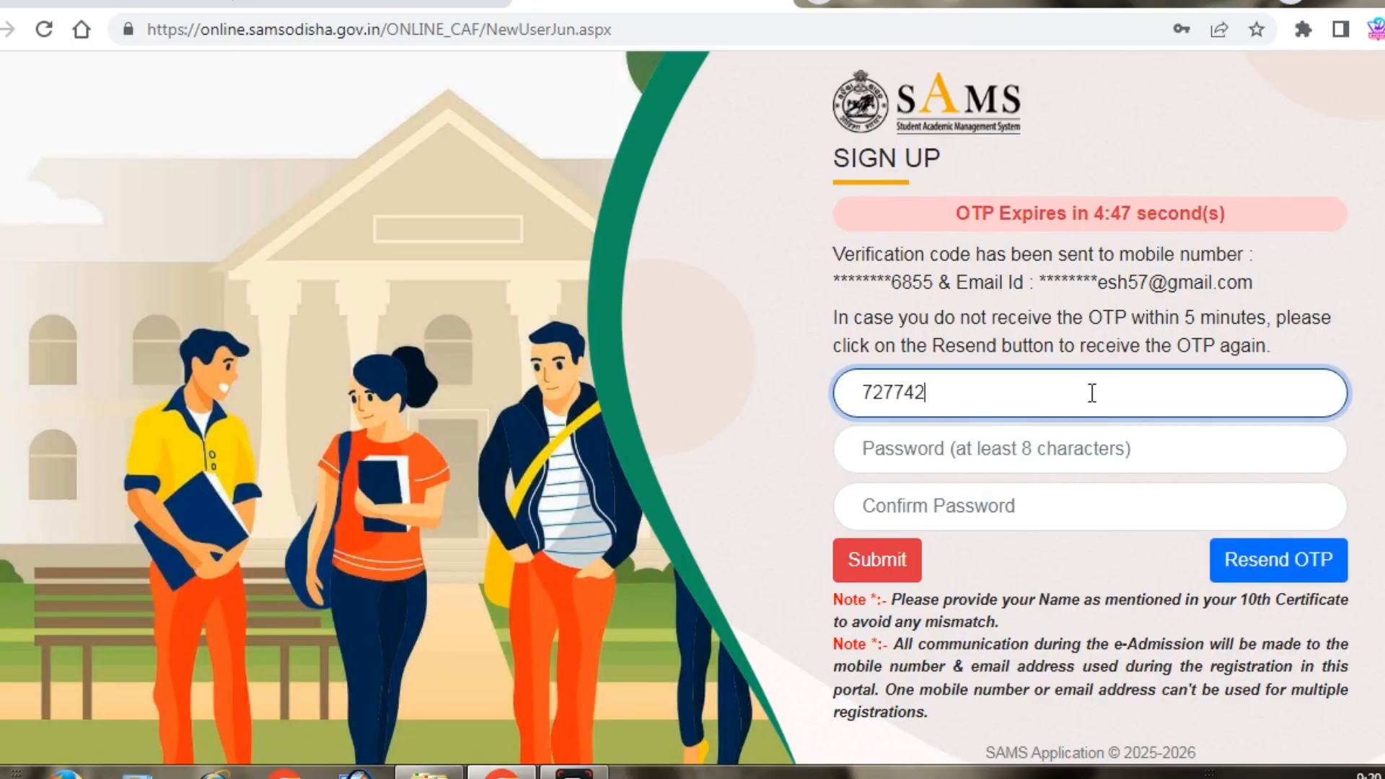
# Enter the verification code, fill in and confirm the account password, and submit the sign-up form.
pyautogui.press('Tab')
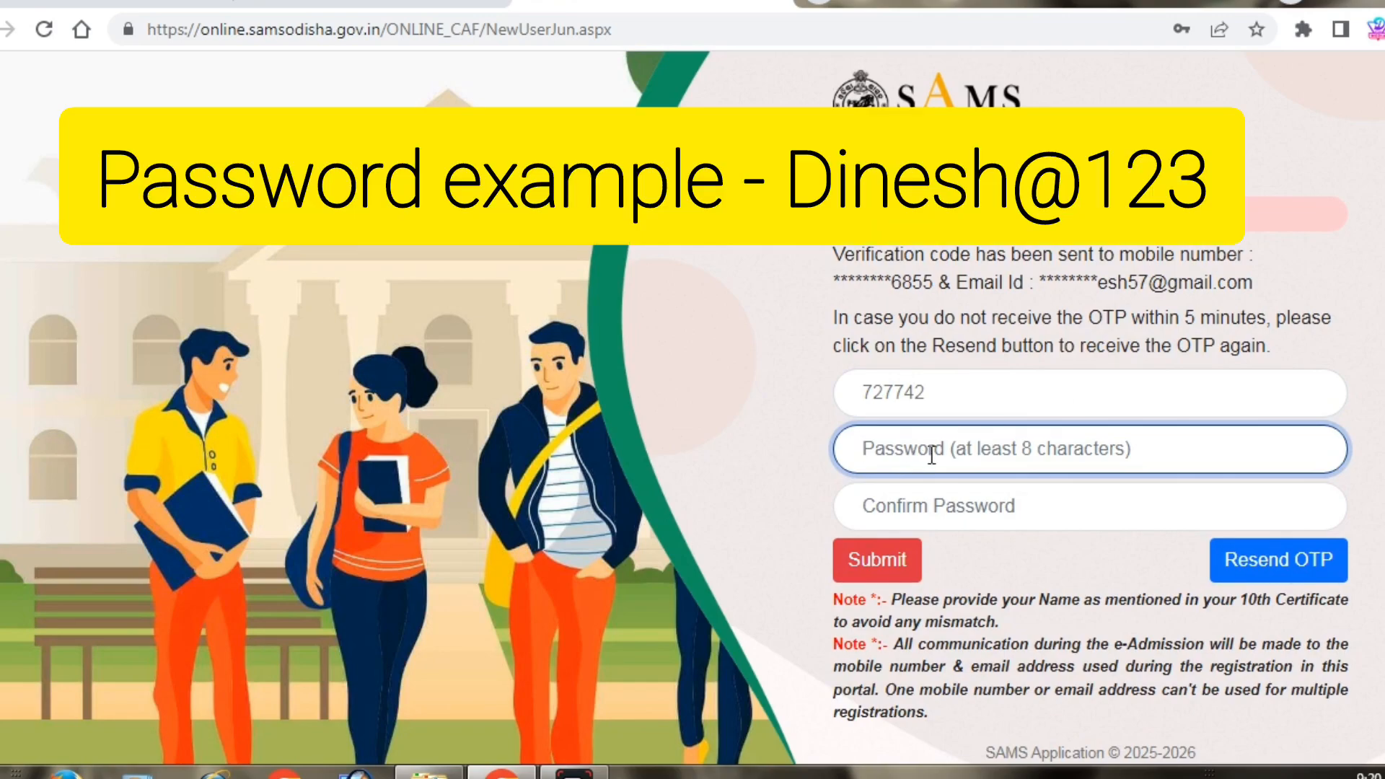
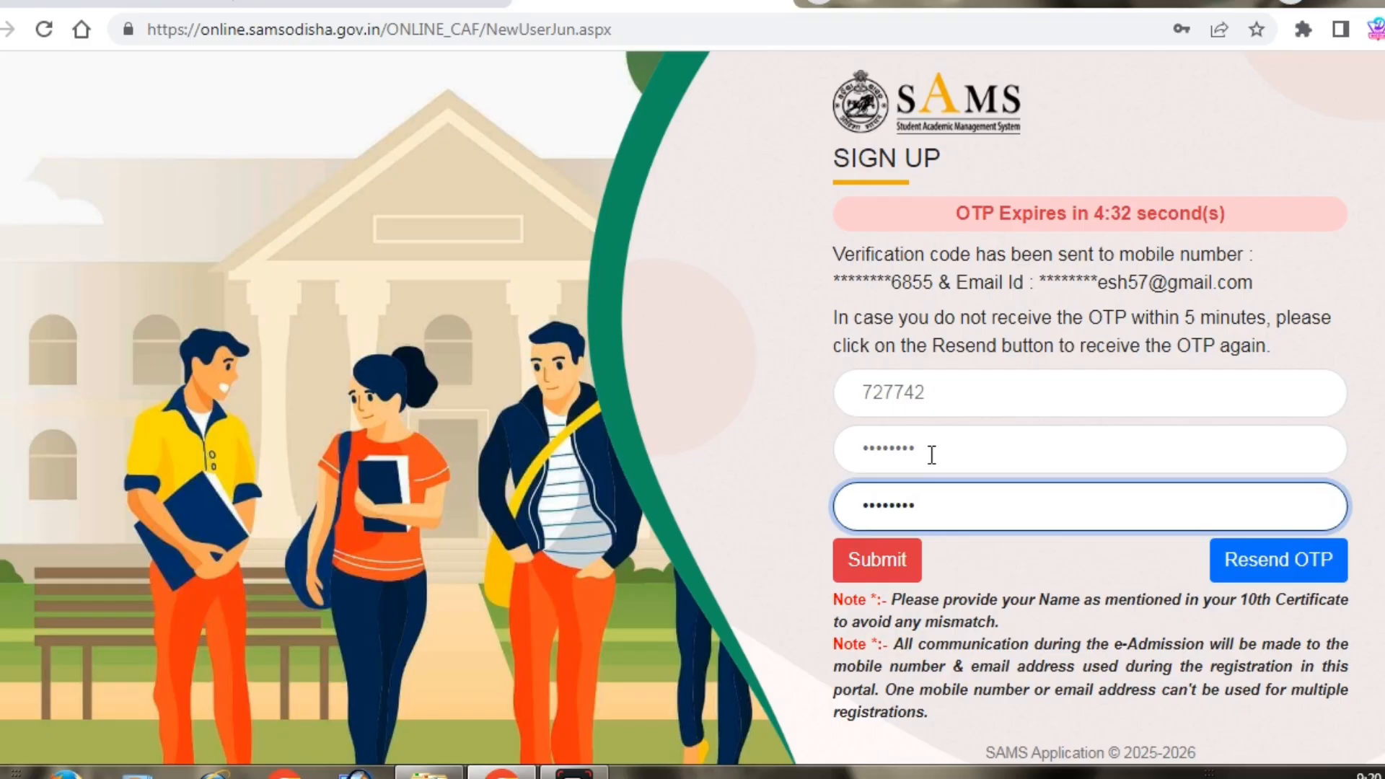
pyautogui.press('Tab')
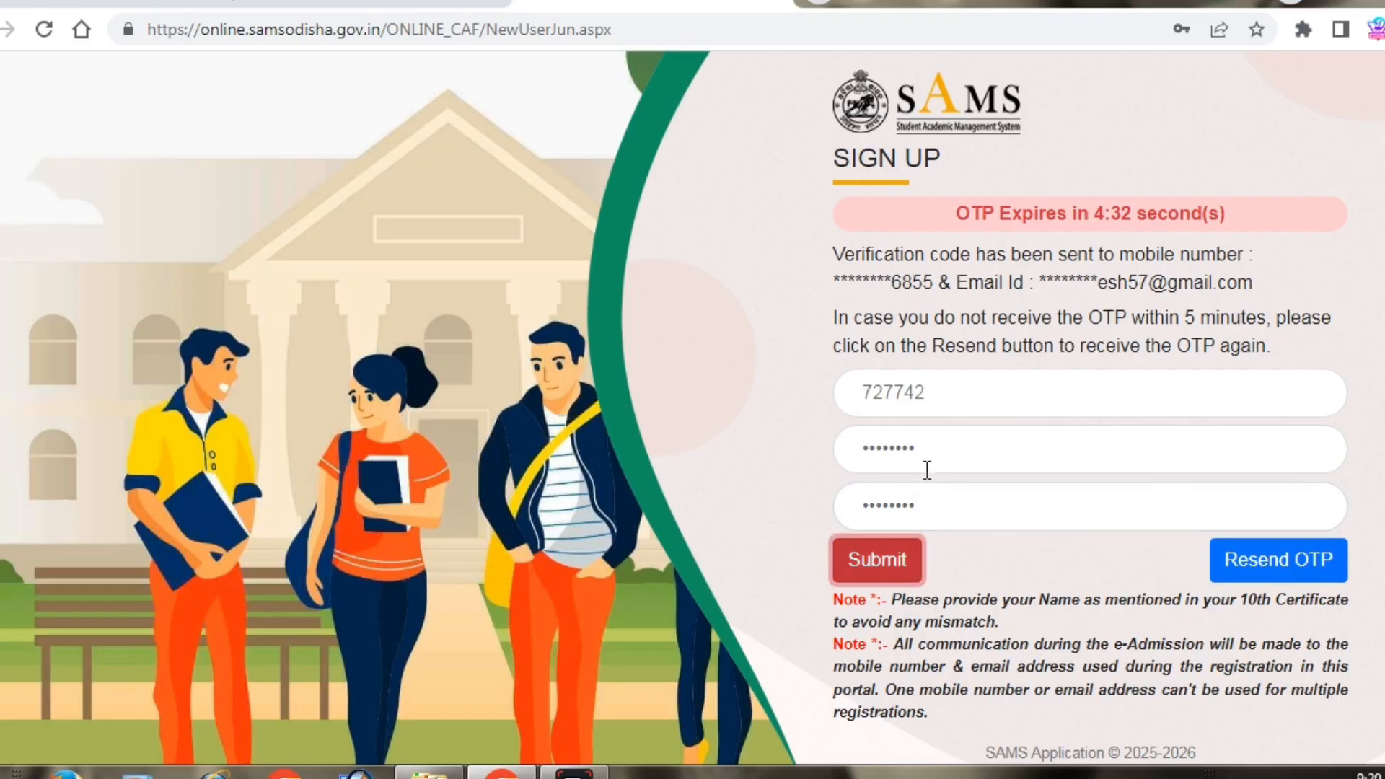
pyautogui.click(875, 561)
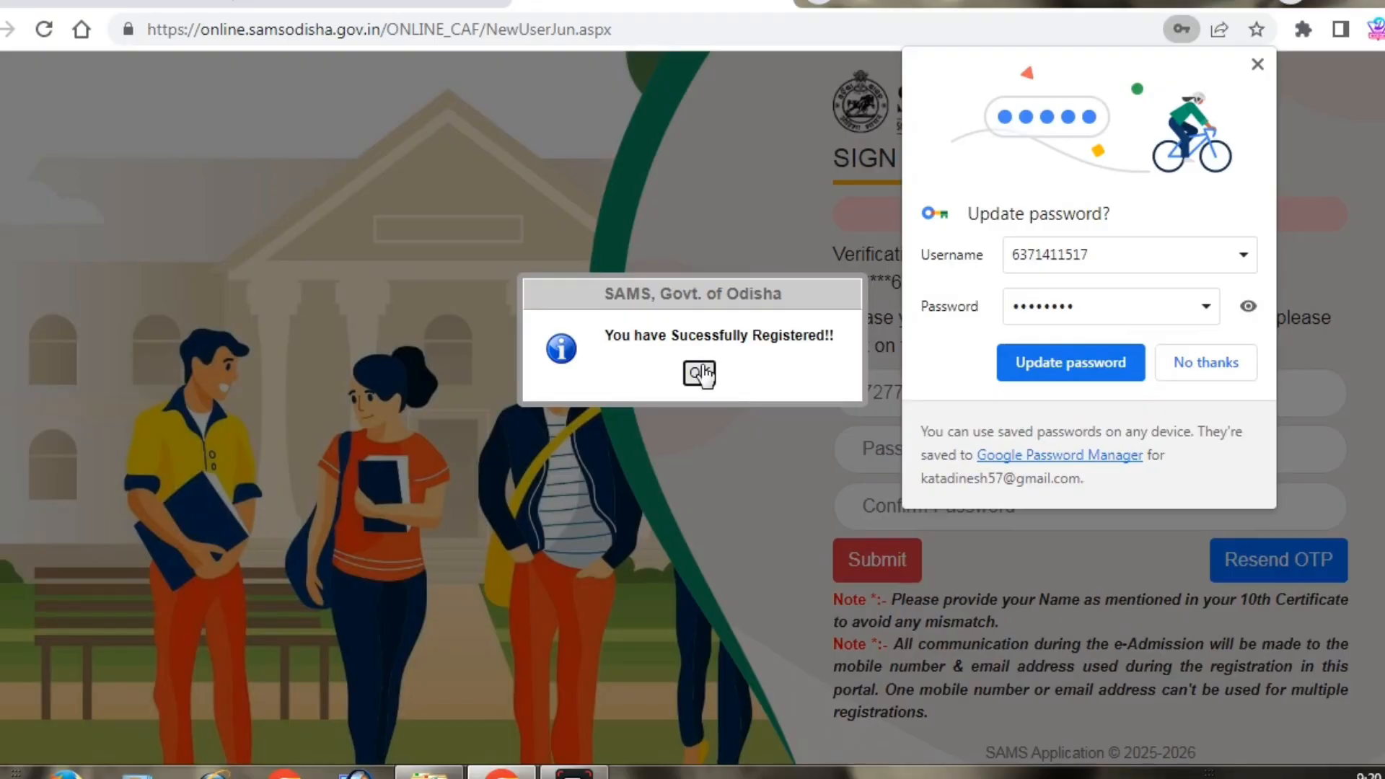
# Decline the browser's password update, acknowledge the registration dialog, and open the Existing Student login.
pyautogui.click(1200, 362)
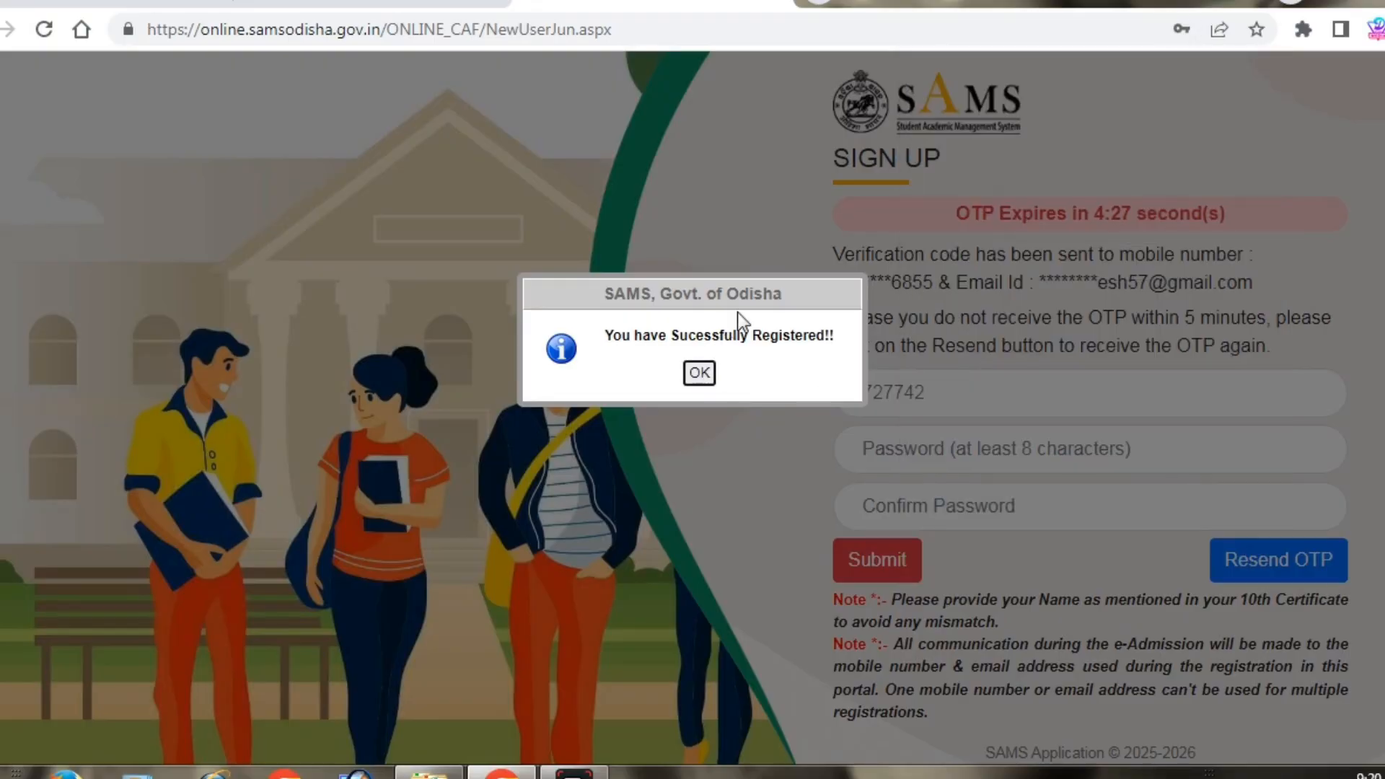
pyautogui.click(700, 373)
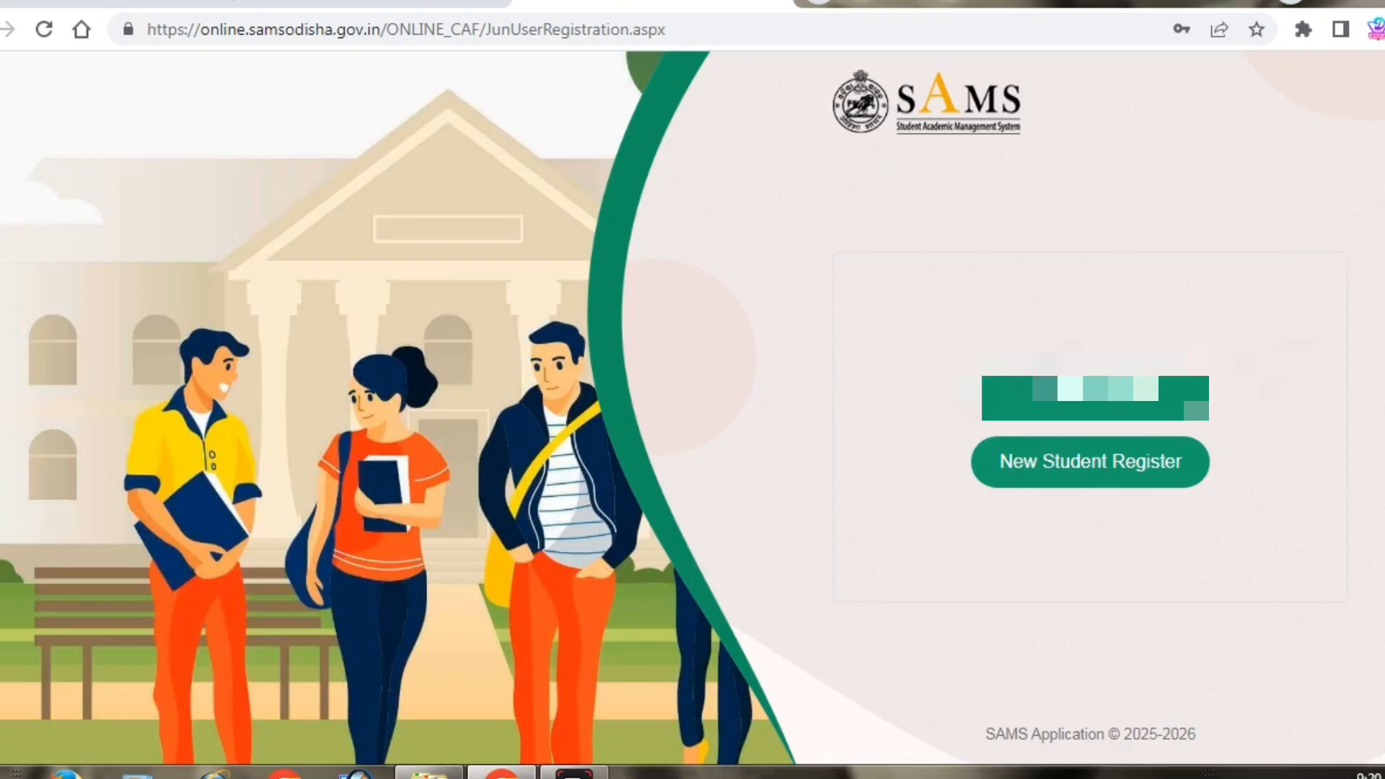
pyautogui.click(1120, 390)
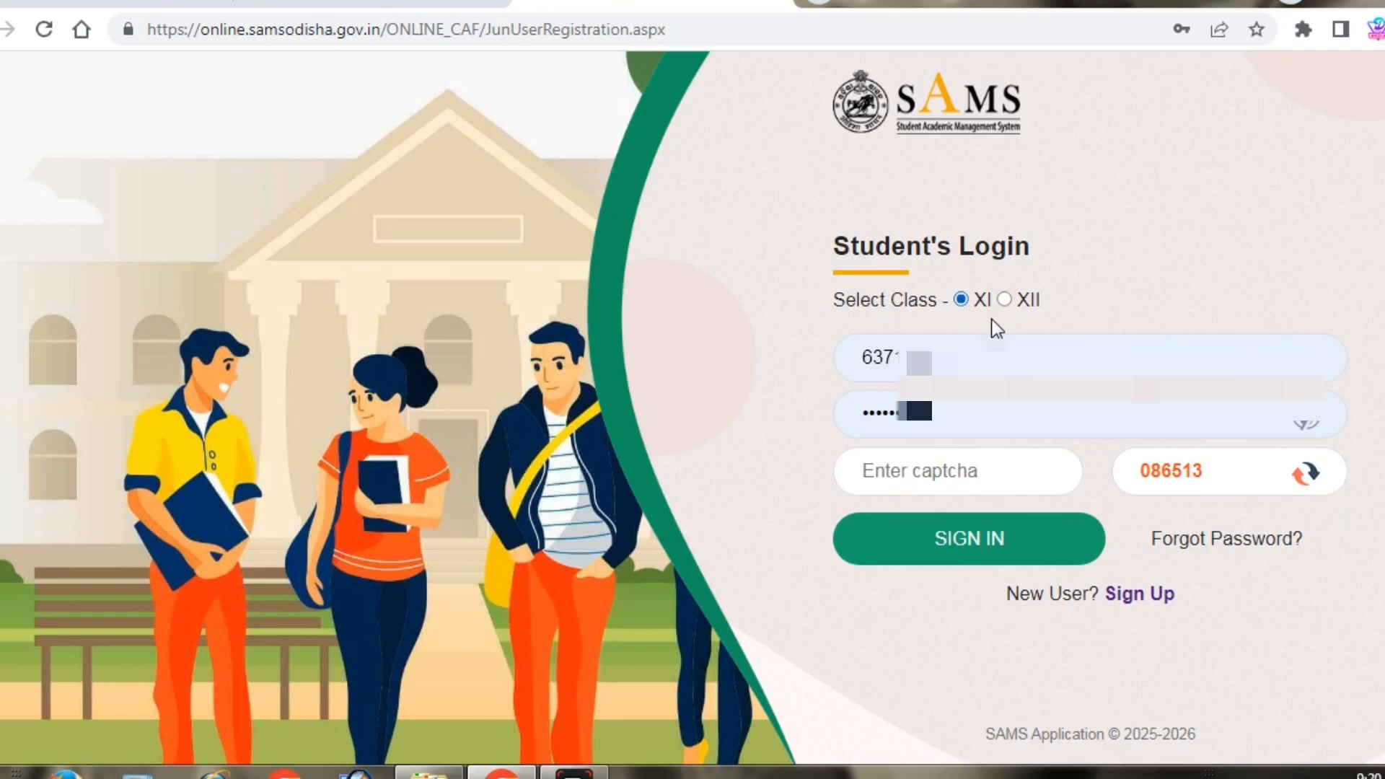
# Replace the prefilled mobile number in the class XI student login with the registered student's mobile number.
pyautogui.click(995, 357)
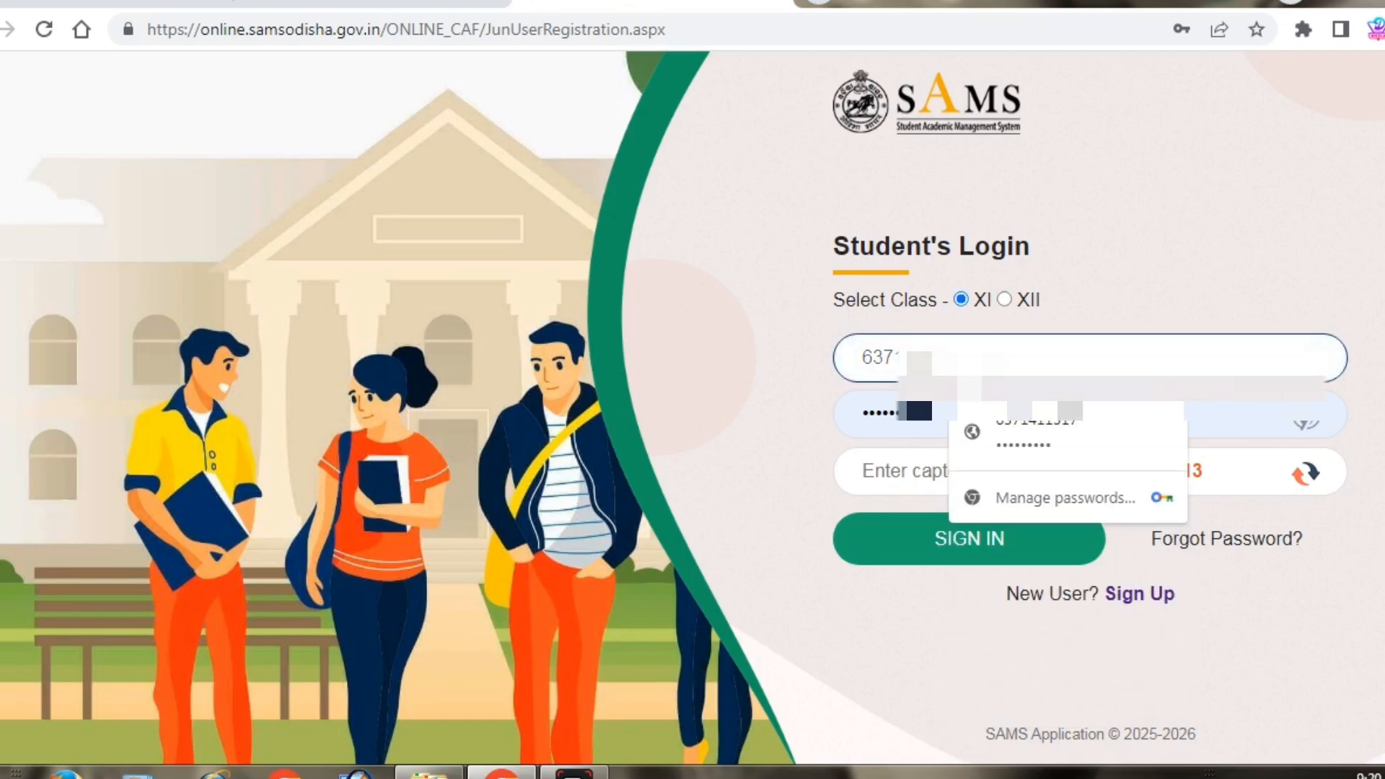
pyautogui.hotkey('ctrl', 'a')
pyautogui.press('BackSpace')
pyautogui.write('7')
pyautogui.press('BackSpace')
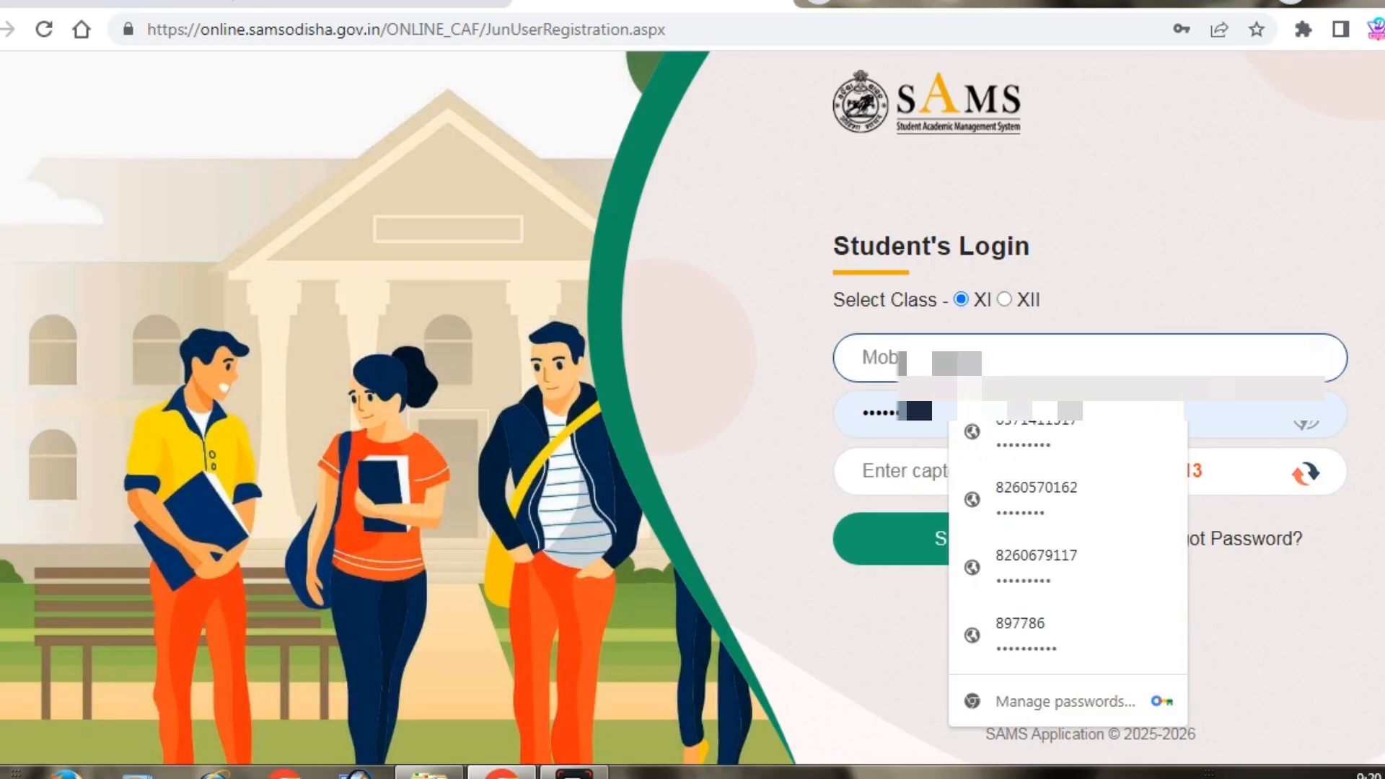
pyautogui.write('845')
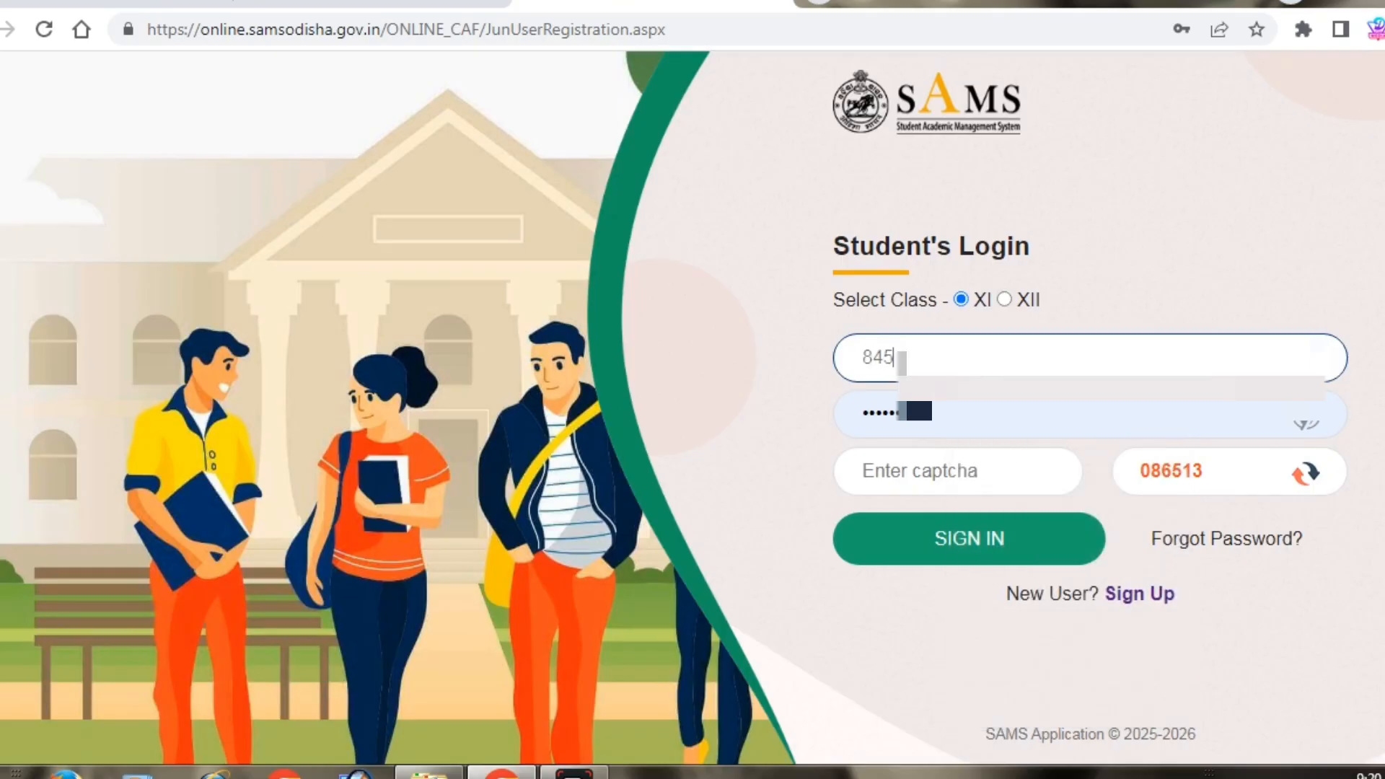
pyautogui.write('78')
# Enter the account password and the displayed captcha, and sign in to the student account.
pyautogui.press('Tab')
pyautogui.write('1')
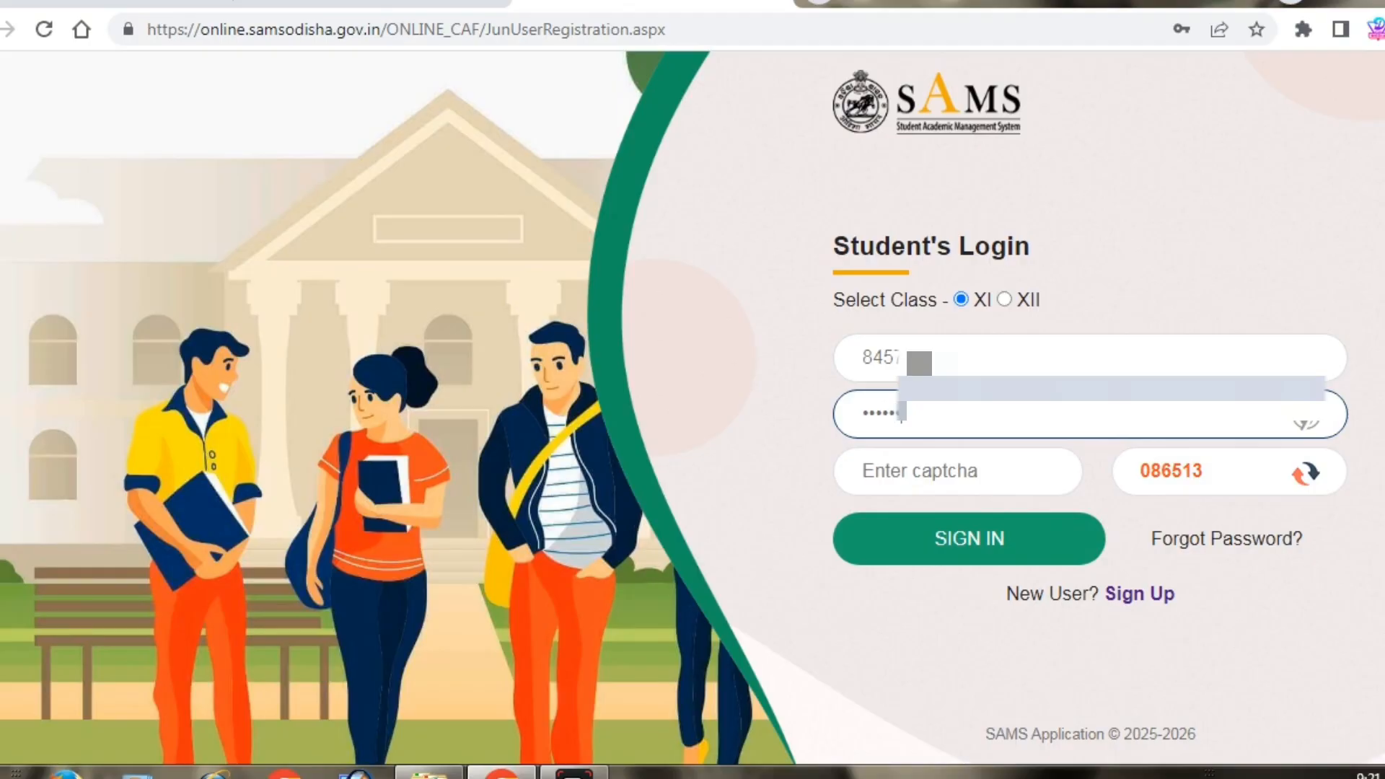
pyautogui.press('Tab')
pyautogui.write('0')
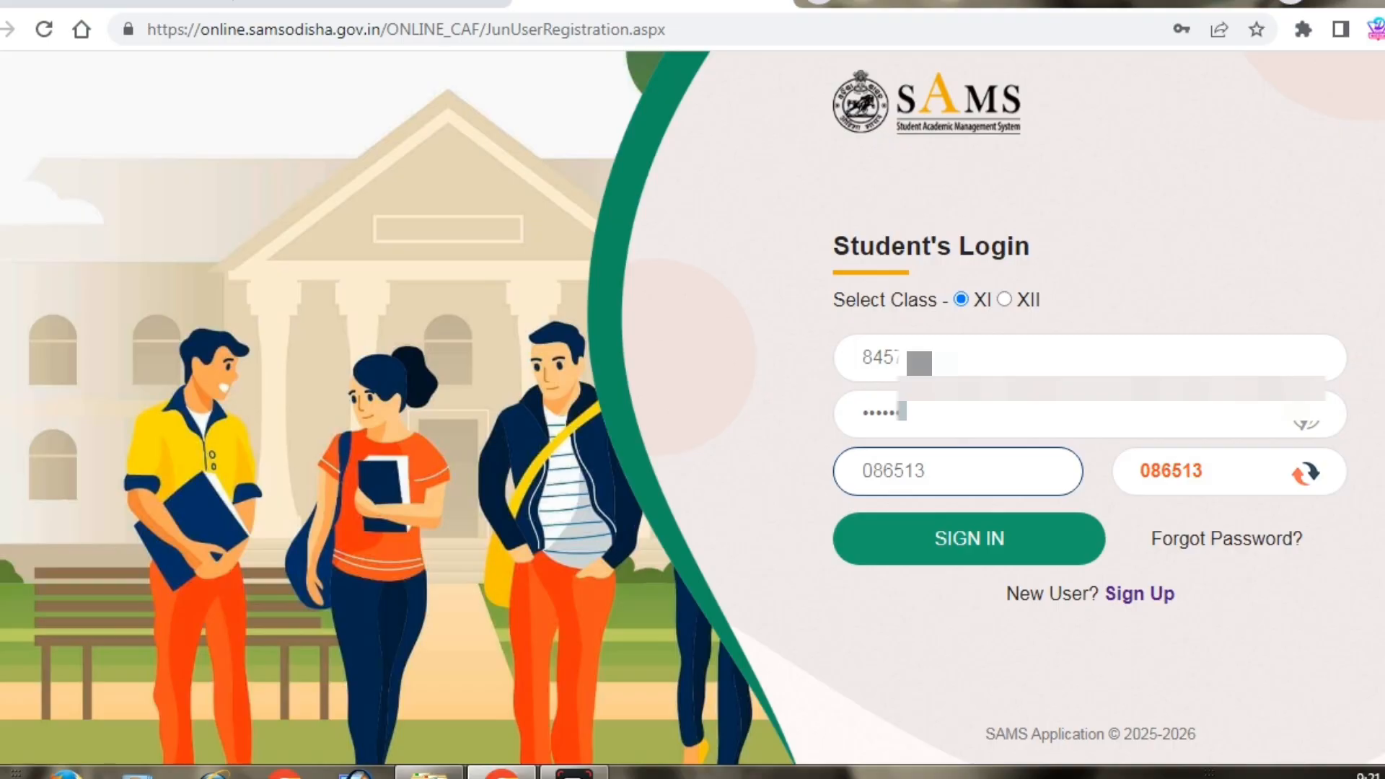
pyautogui.click(953, 540)
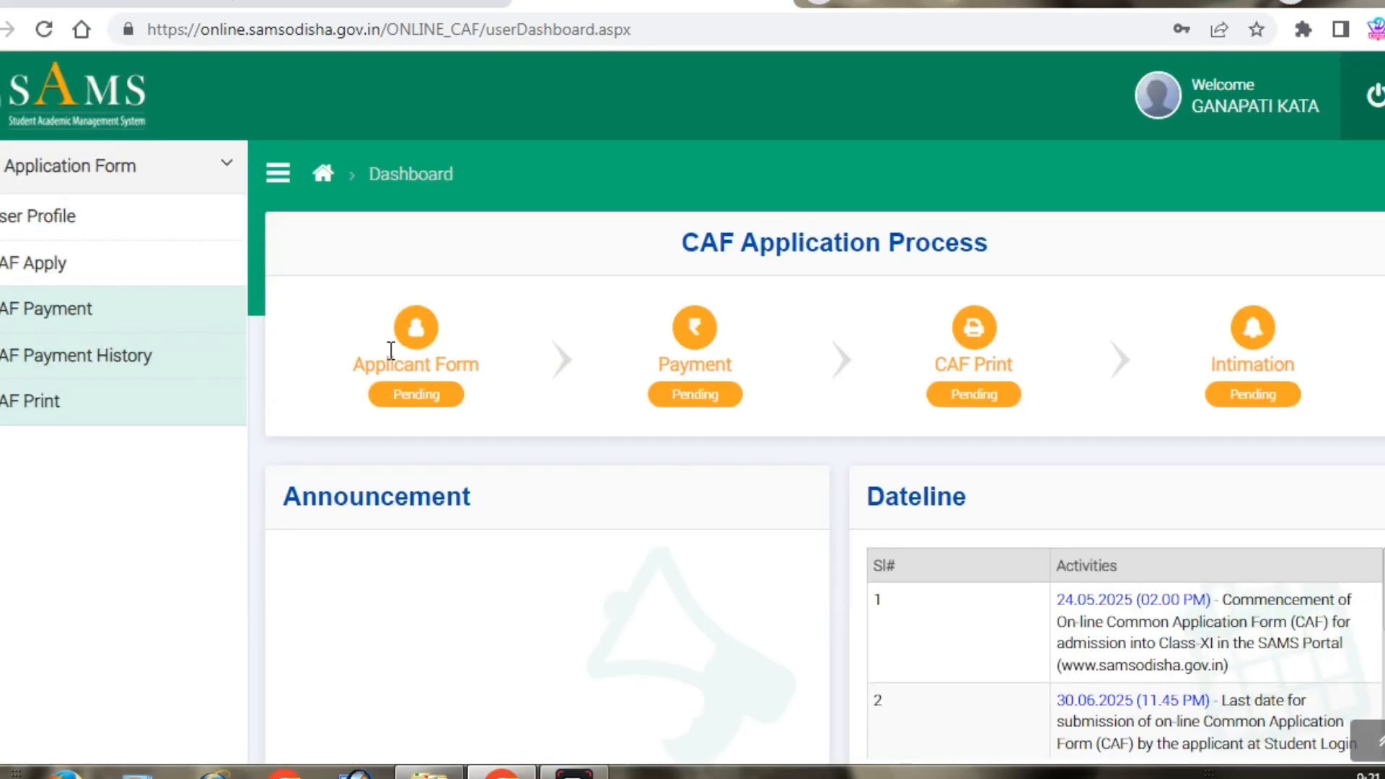
# Examine the CAF application stages and the Dateline start and last dates on the student dashboard.
pyautogui.moveTo(355, 366); pyautogui.dragTo(526, 370)
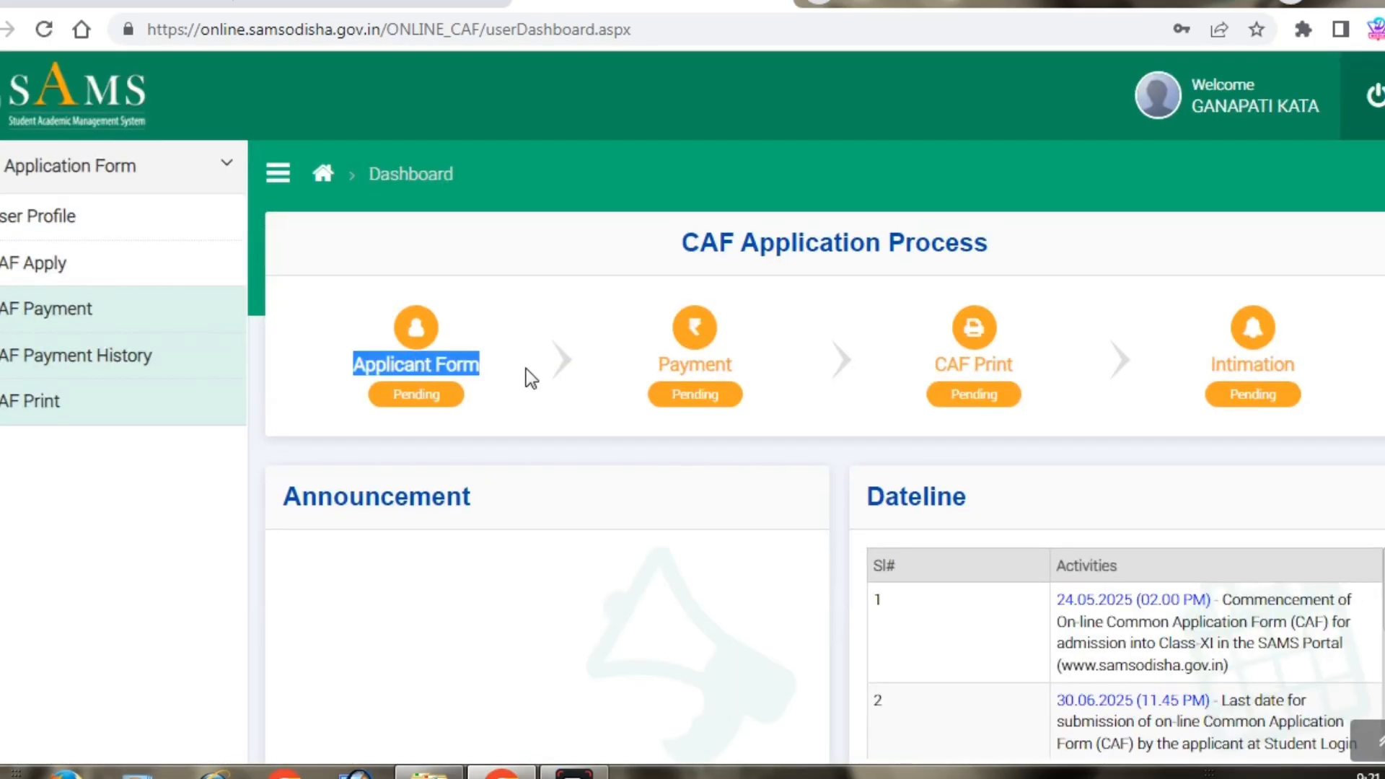
pyautogui.moveTo(654, 362); pyautogui.dragTo(742, 366)
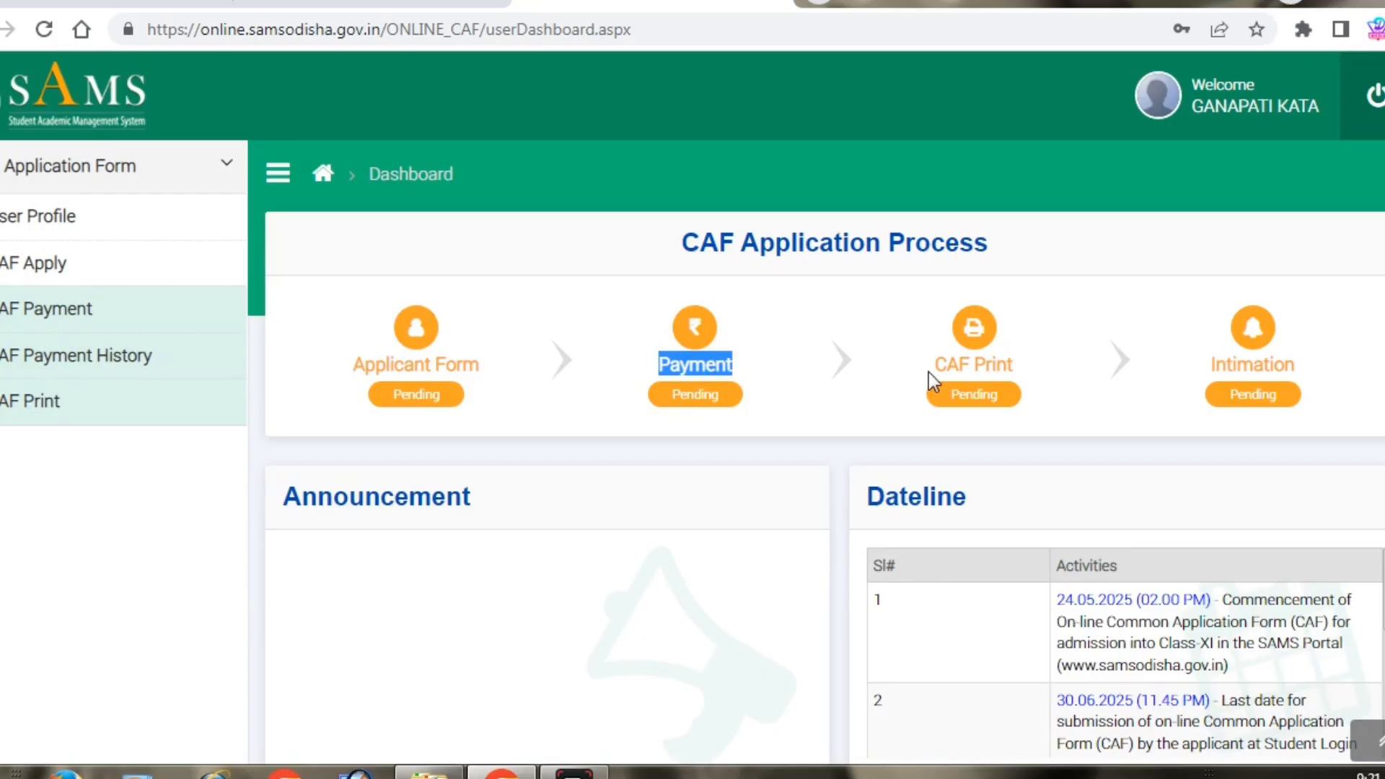
pyautogui.moveTo(929, 372); pyautogui.dragTo(1309, 382)
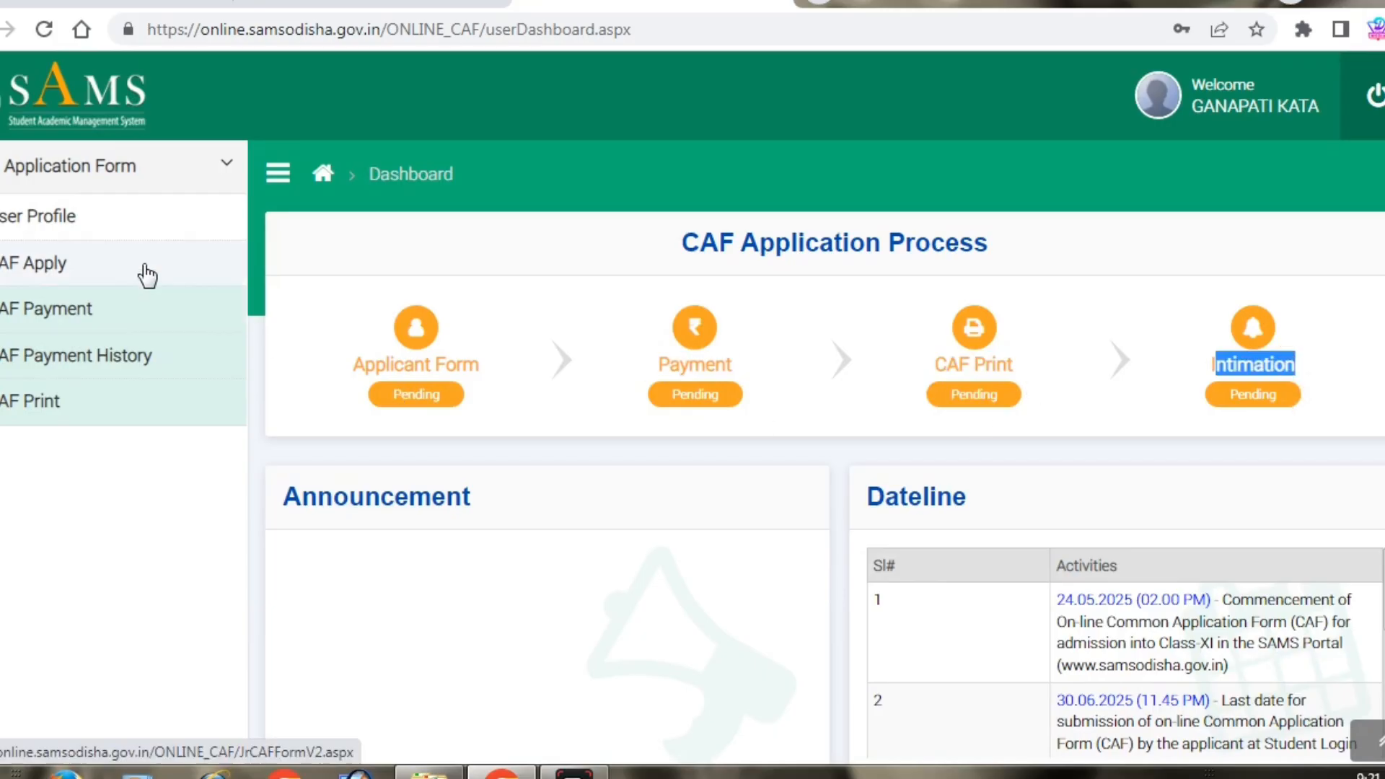
pyautogui.click(611, 529)
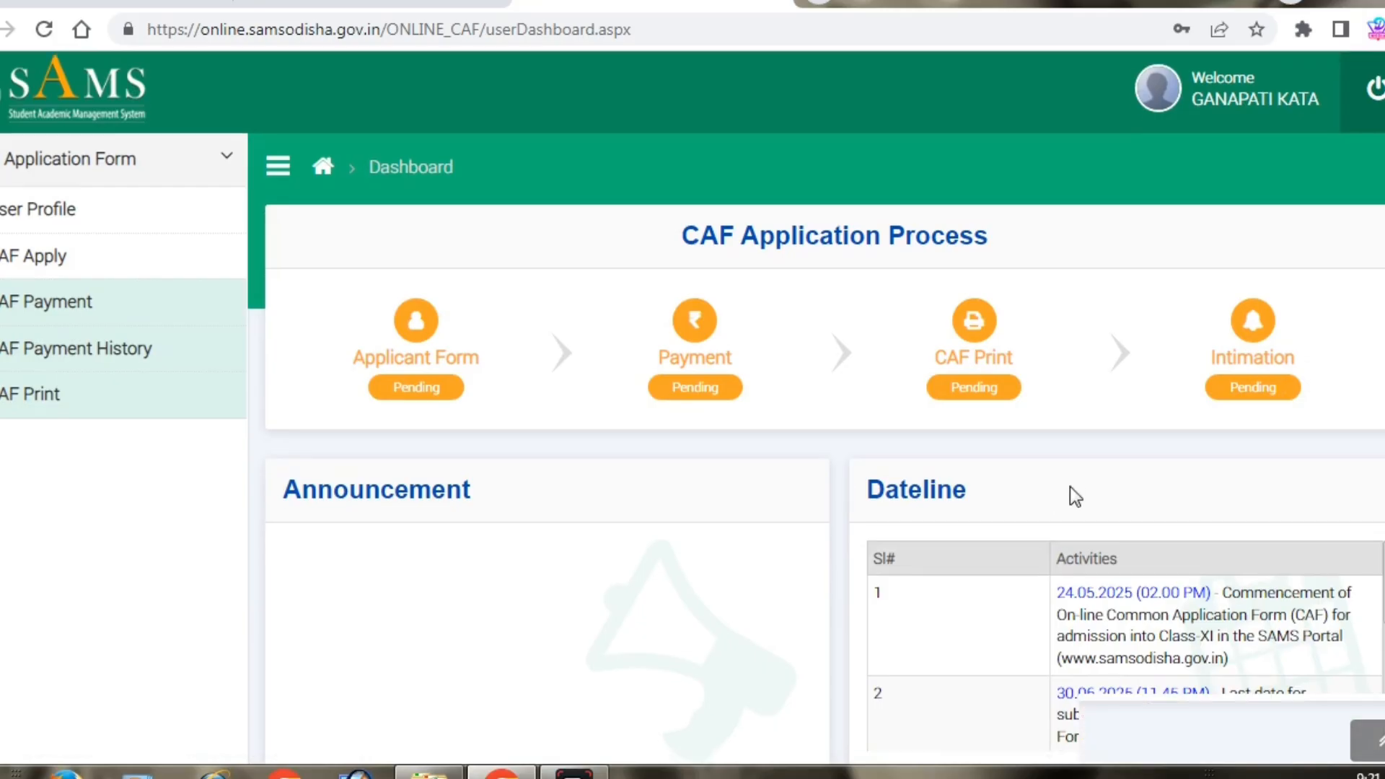
pyautogui.scroll(-2, 1071, 495)
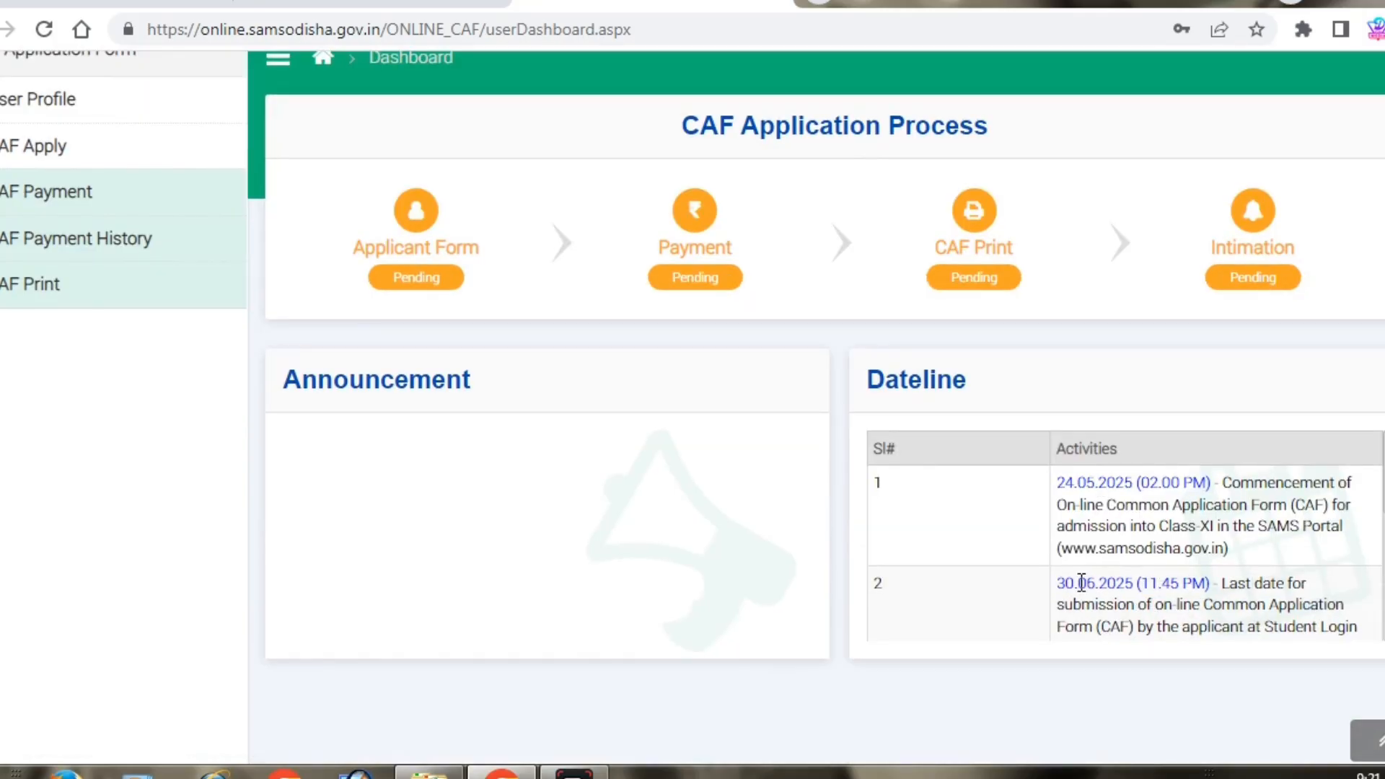
pyautogui.moveTo(1057, 583); pyautogui.dragTo(1212, 588)
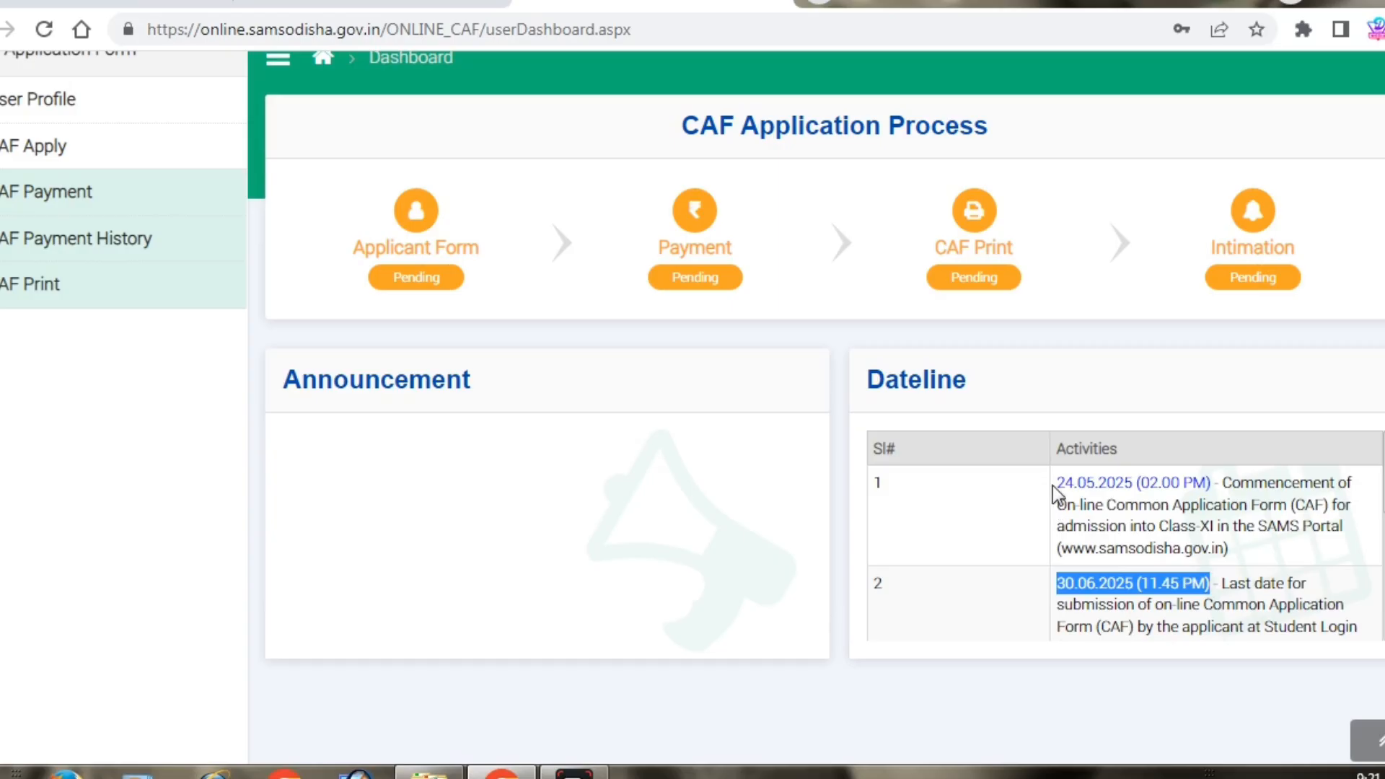
pyautogui.moveTo(1055, 482); pyautogui.dragTo(1203, 492)
pyautogui.click(630, 570)
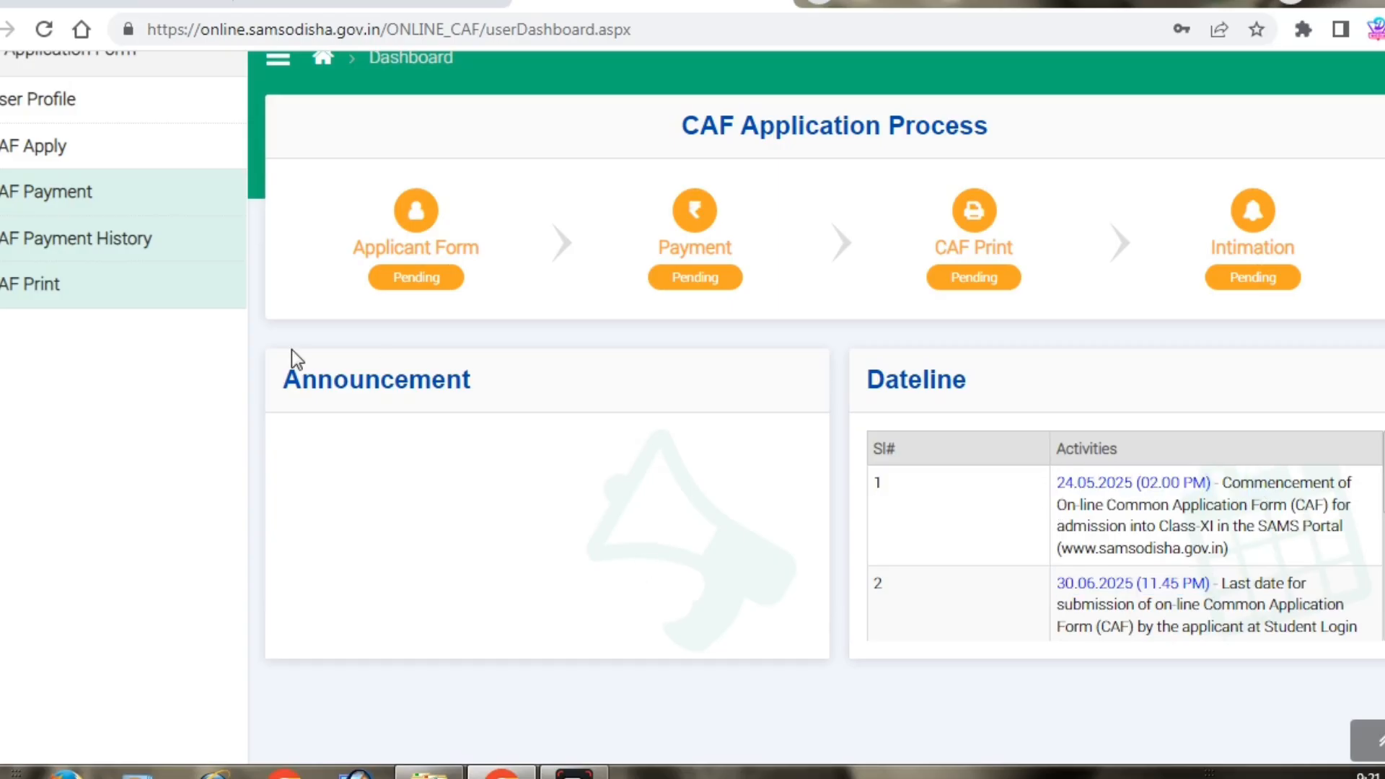
pyautogui.scroll(2, 294, 356)
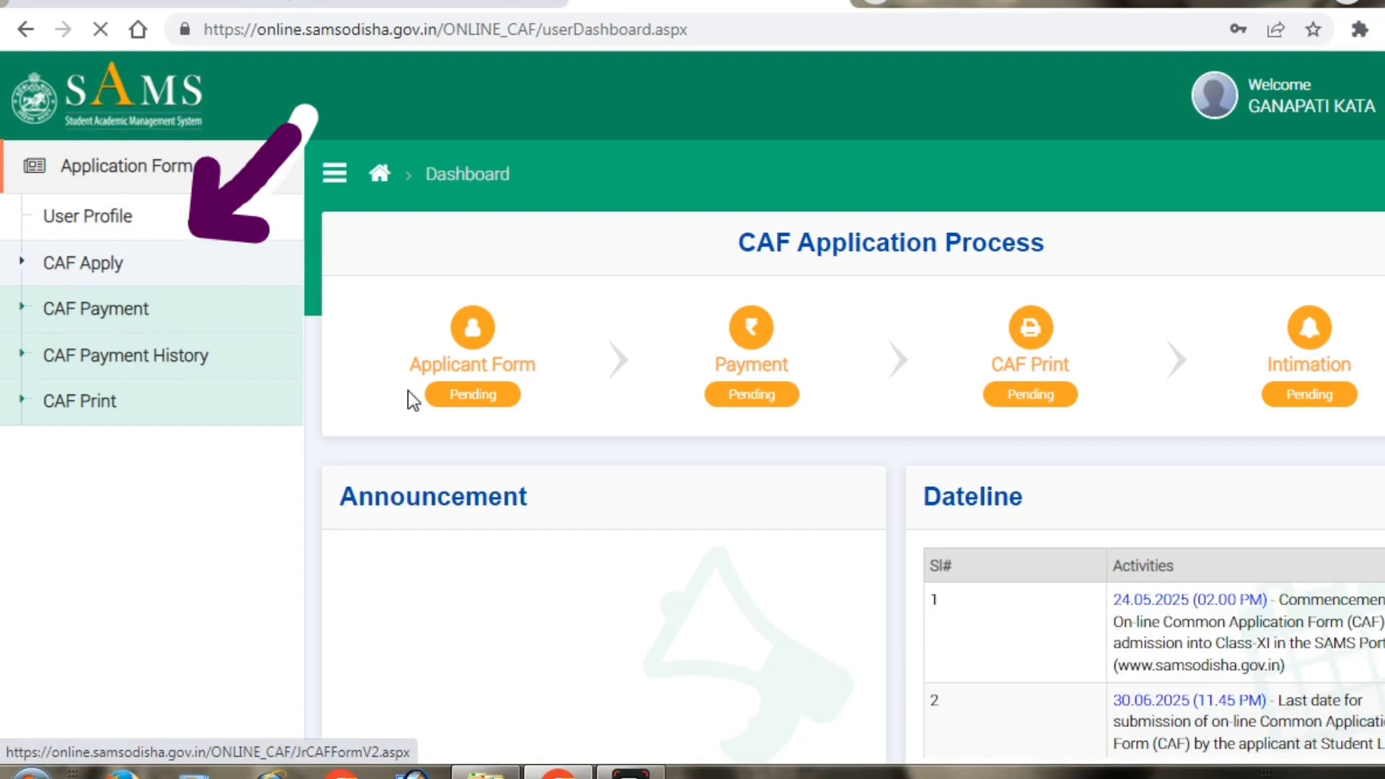
# Open the CAF application form, keep BSE, Odisha as the examination board, and set the year of passing to 2025.
pyautogui.click(110, 268)
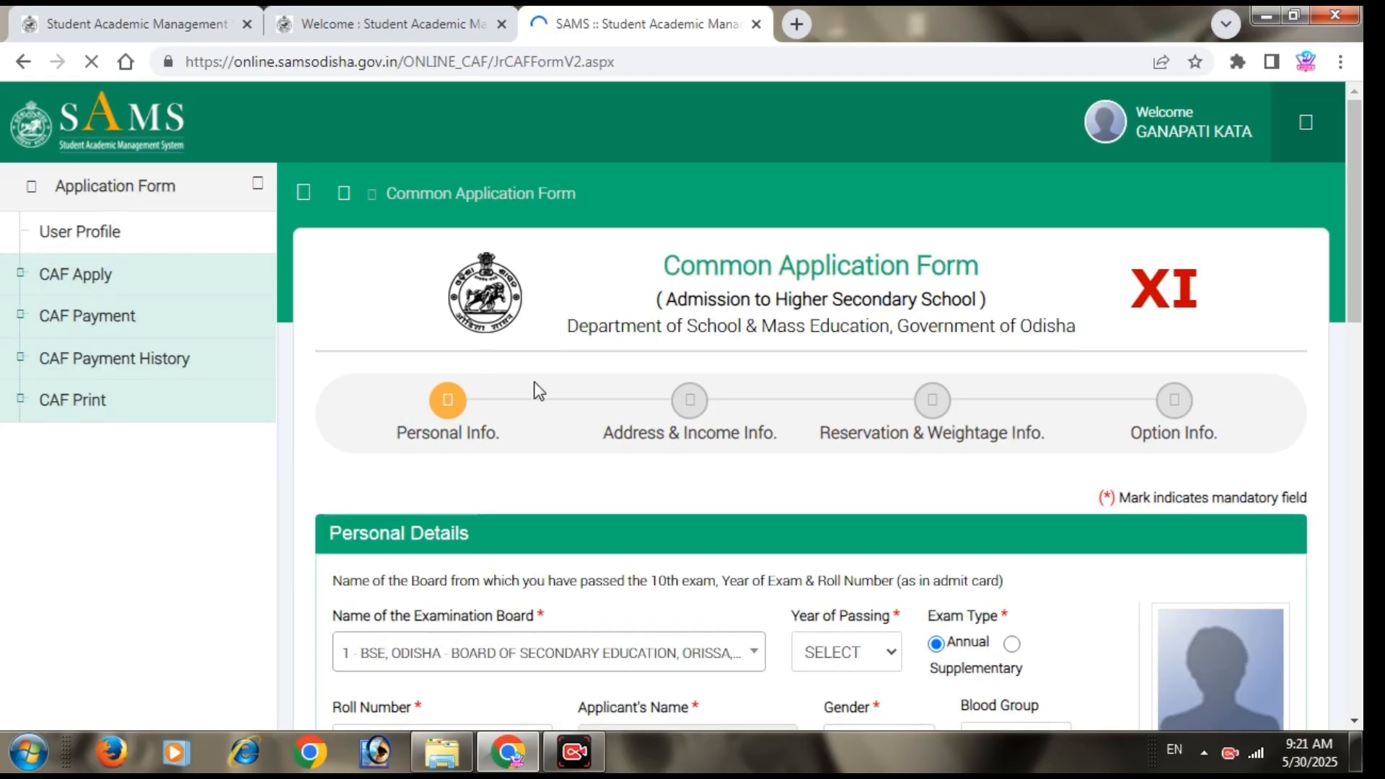
pyautogui.scroll(-3, 435, 375)
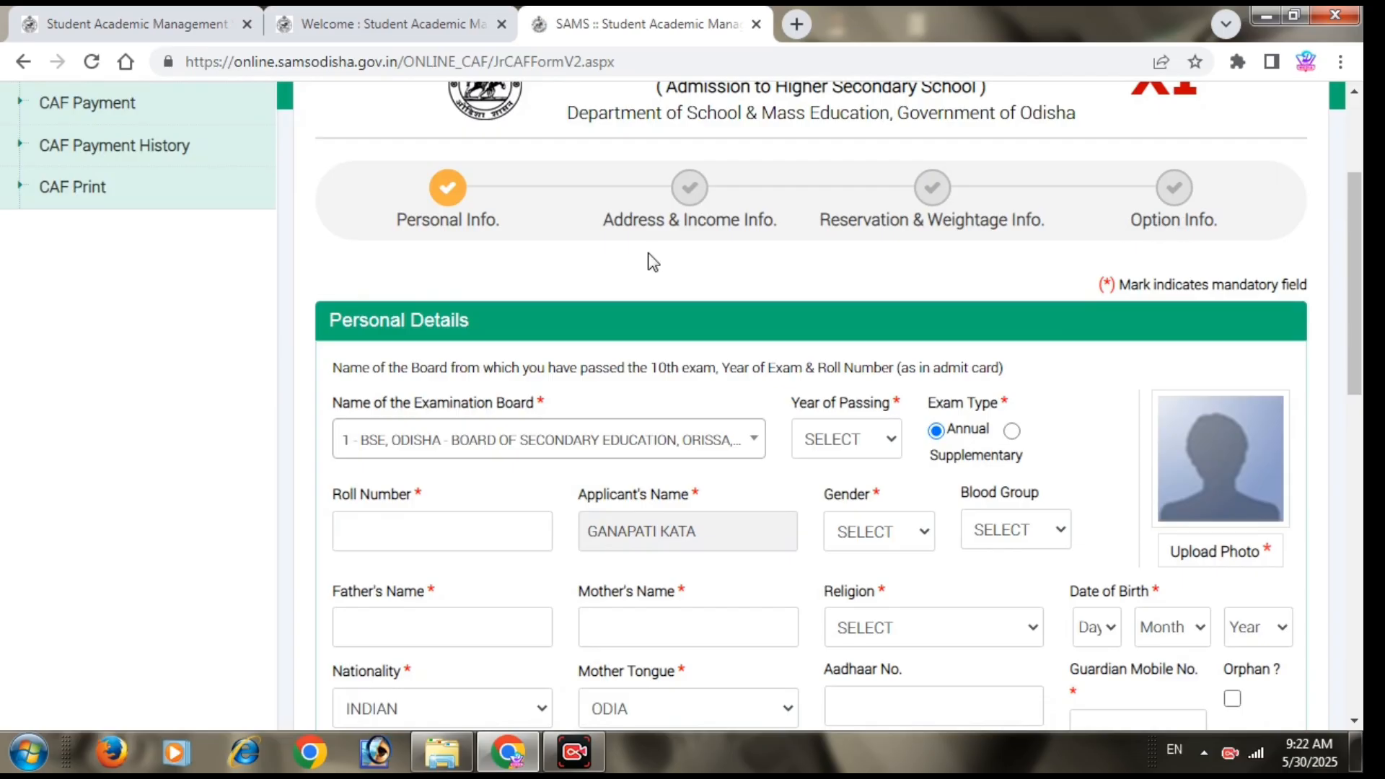
pyautogui.scroll(-2, 443, 386)
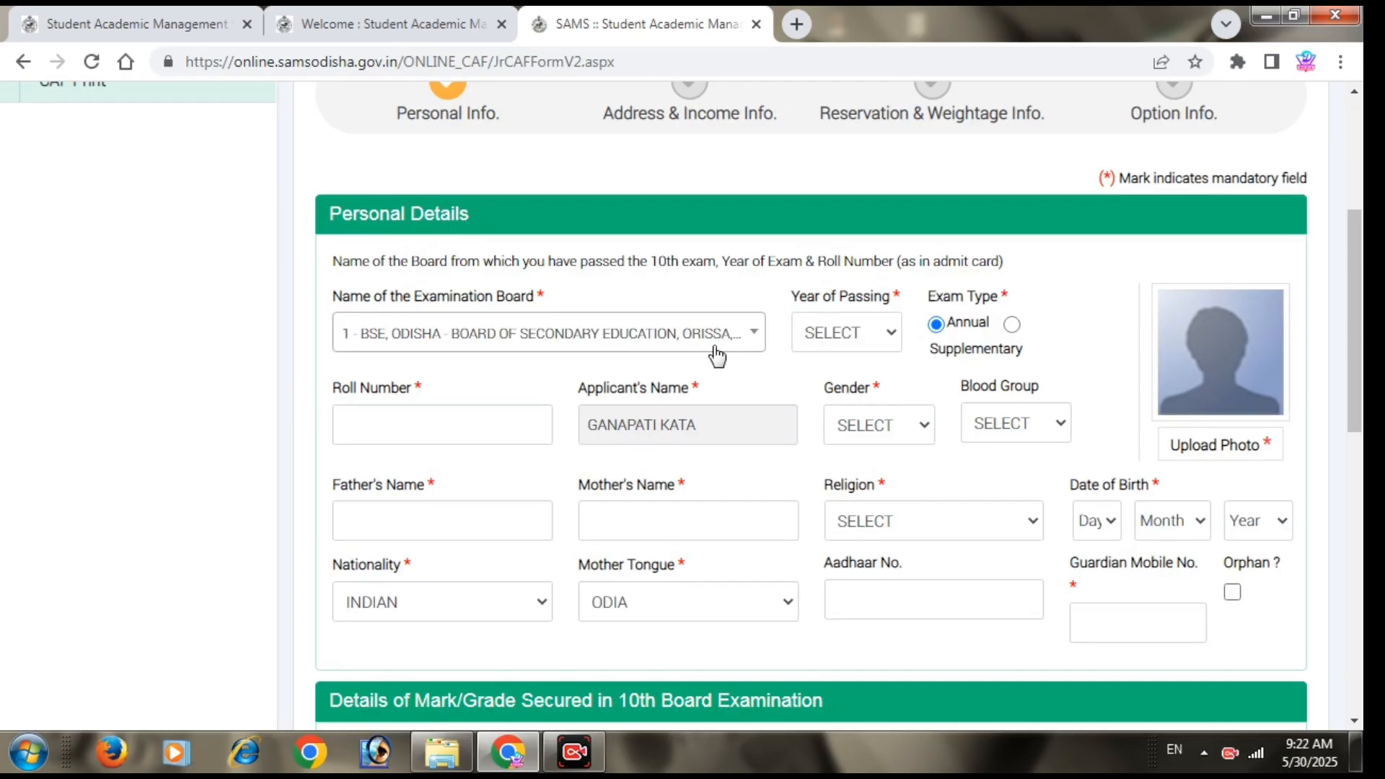
pyautogui.click(634, 338)
pyautogui.click(633, 451)
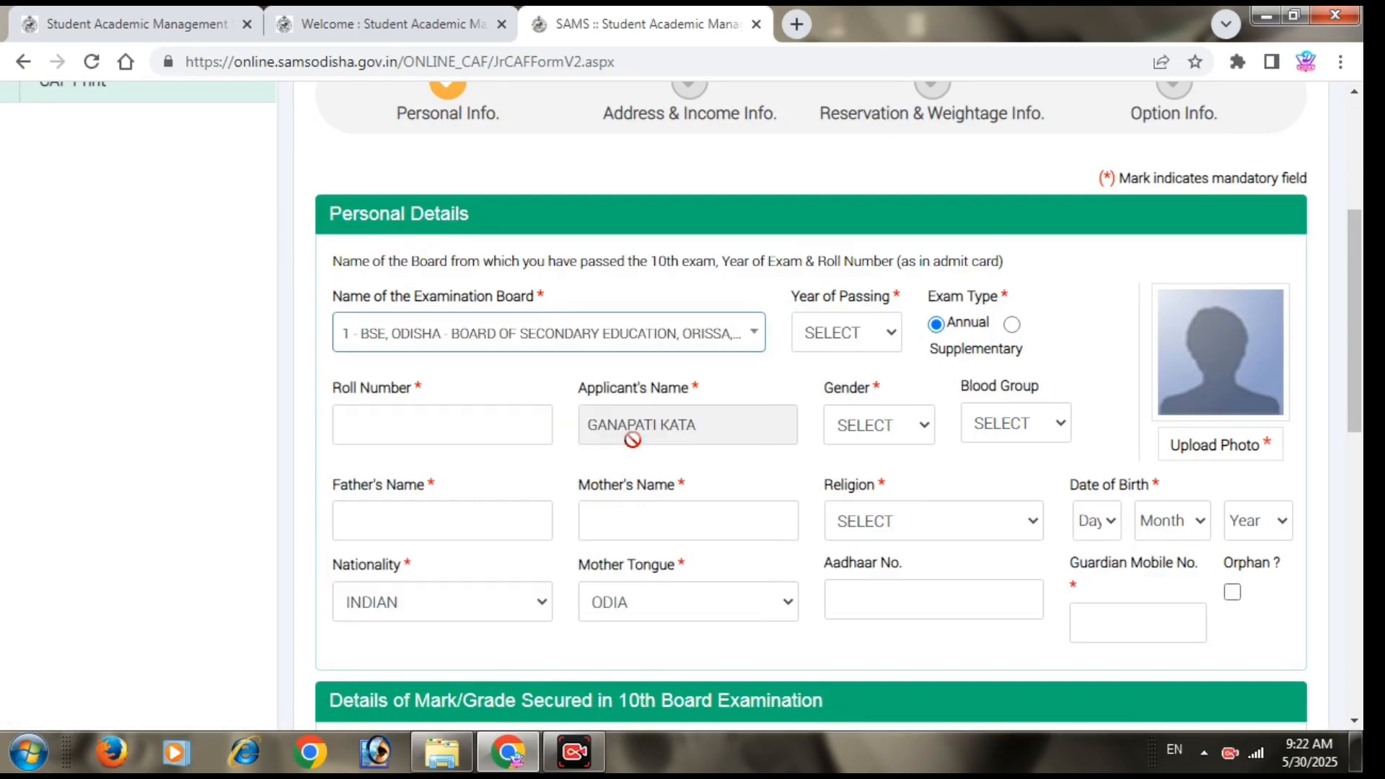
pyautogui.click(847, 331)
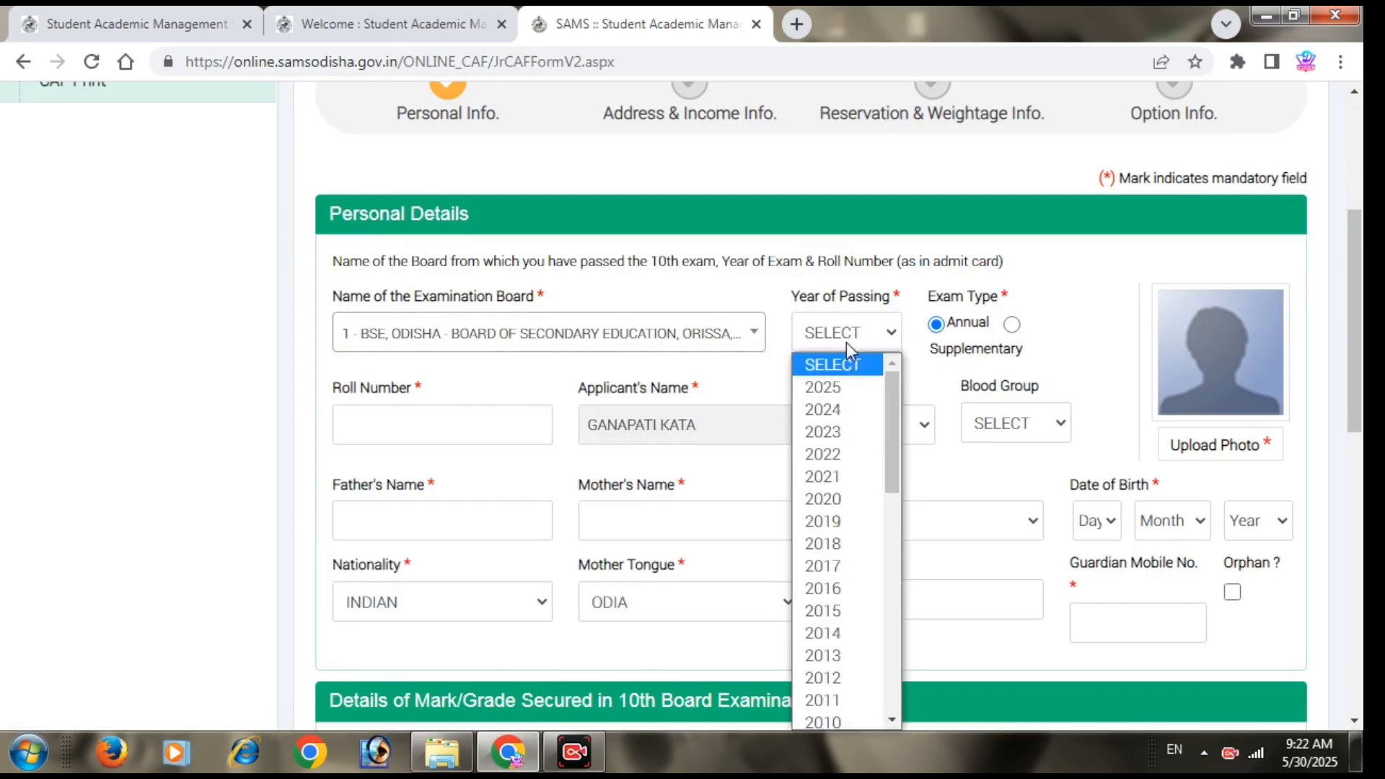
pyautogui.click(859, 387)
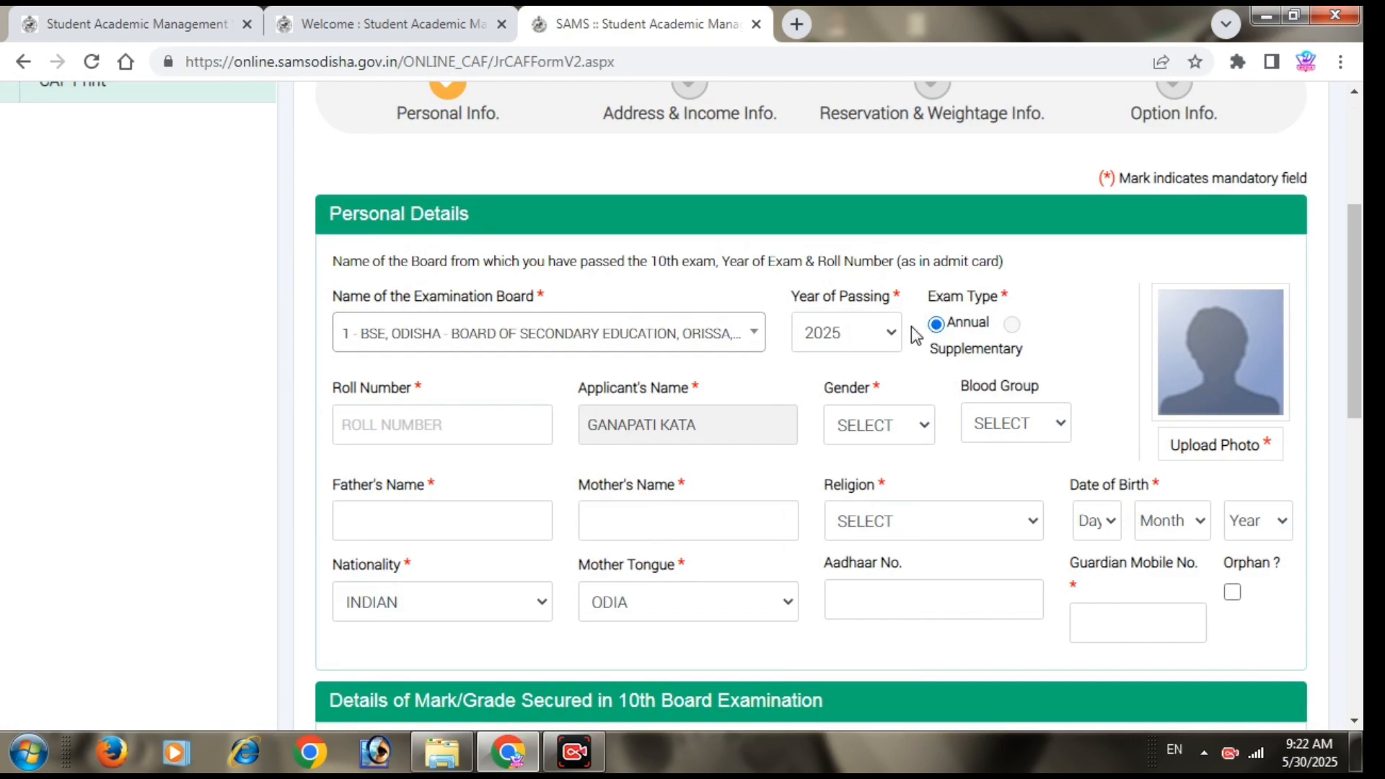
# Enter the applicant's 10th exam roll number so the board record loads into the personal details.
pyautogui.scroll(-1, 800, 340)
pyautogui.click(422, 331)
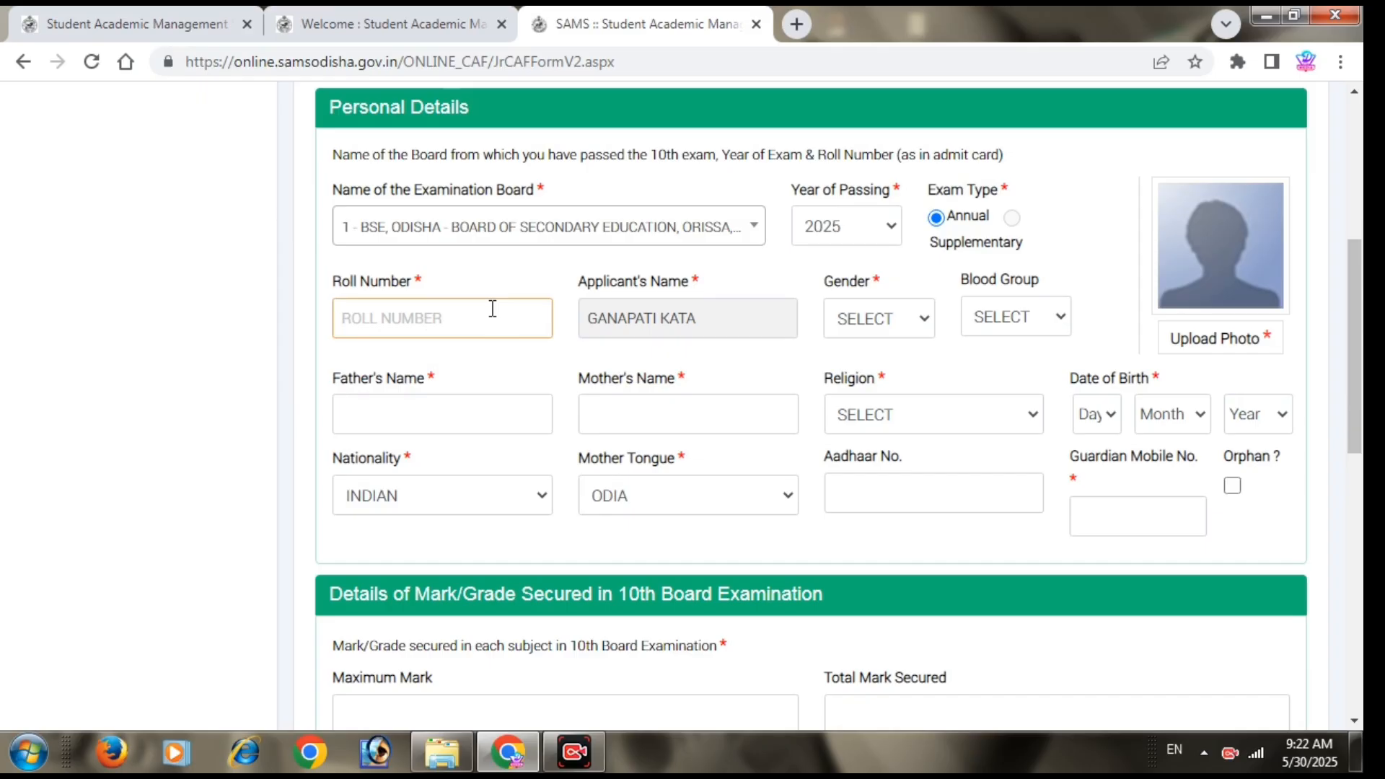
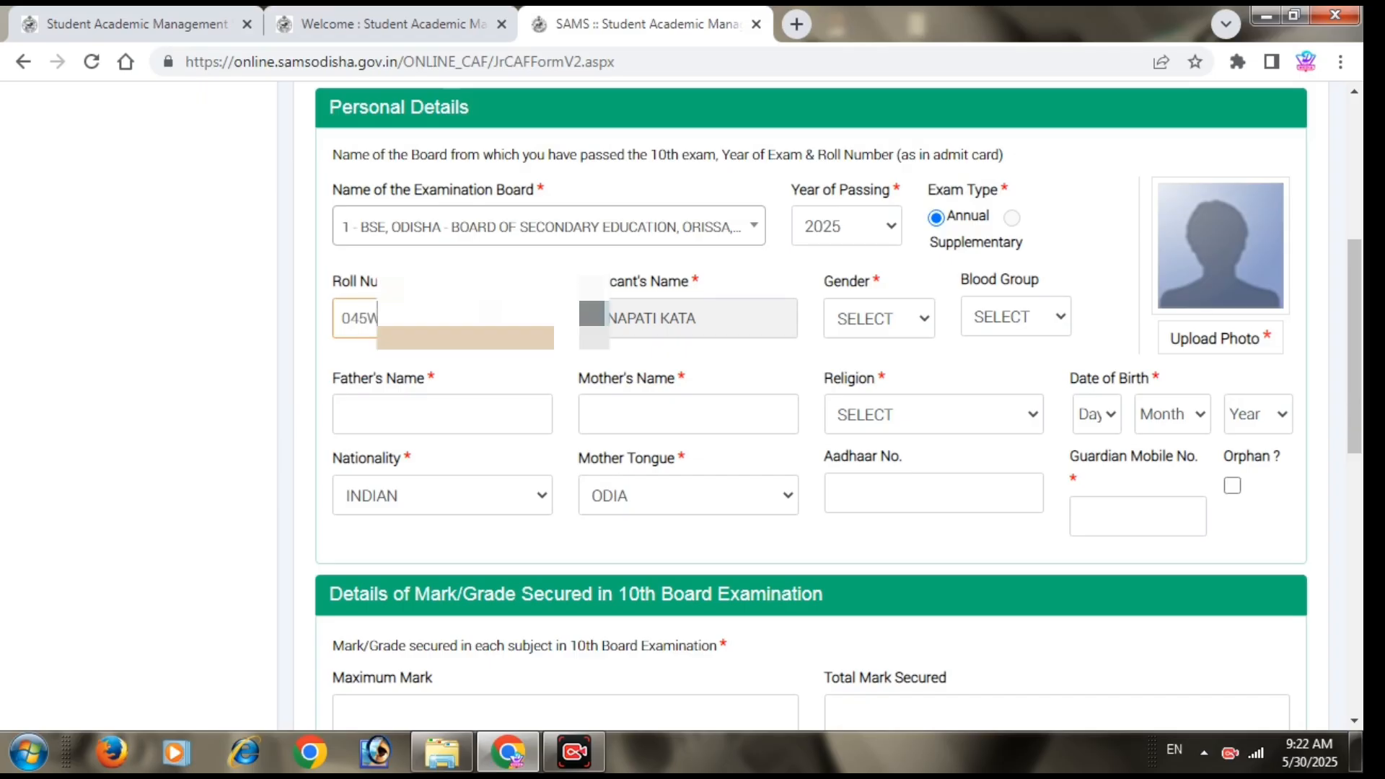
pyautogui.press('BackSpace')
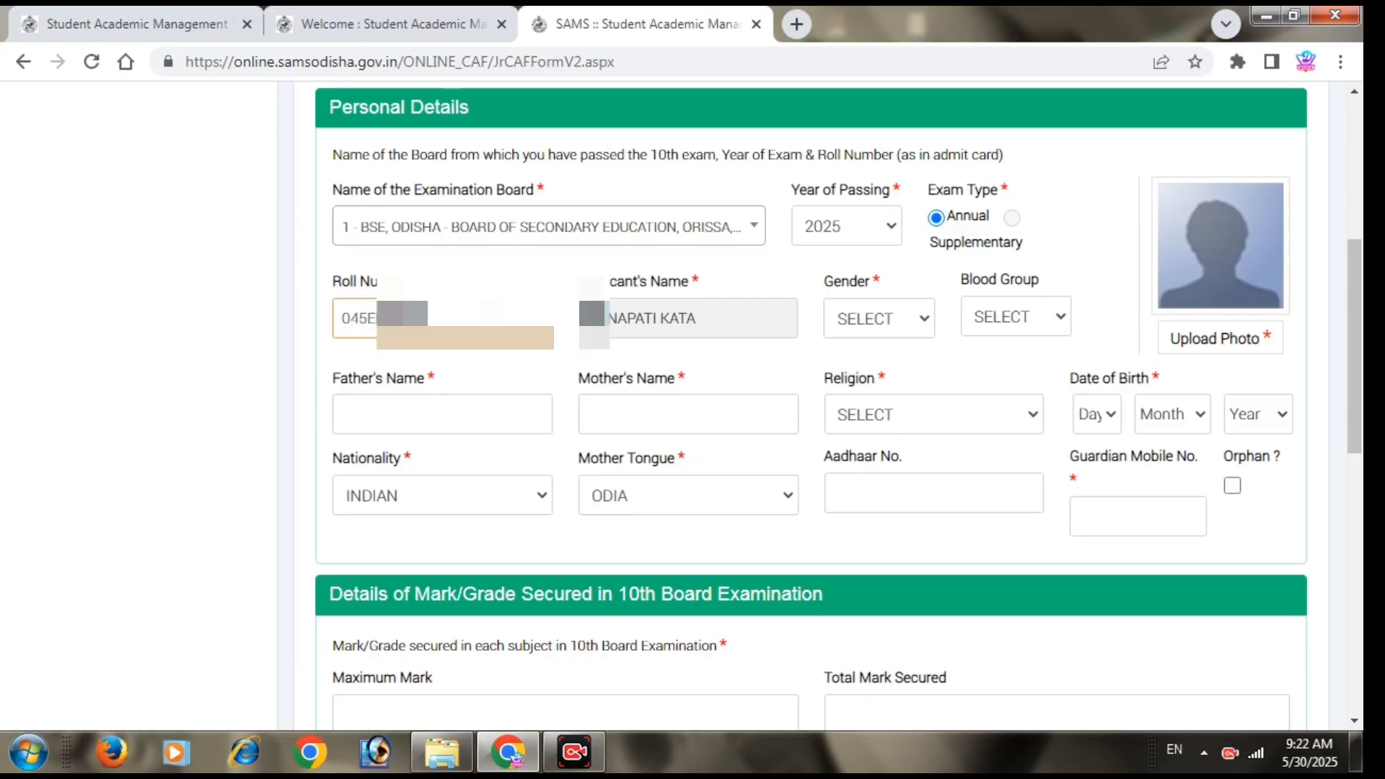
pyautogui.click(565, 351)
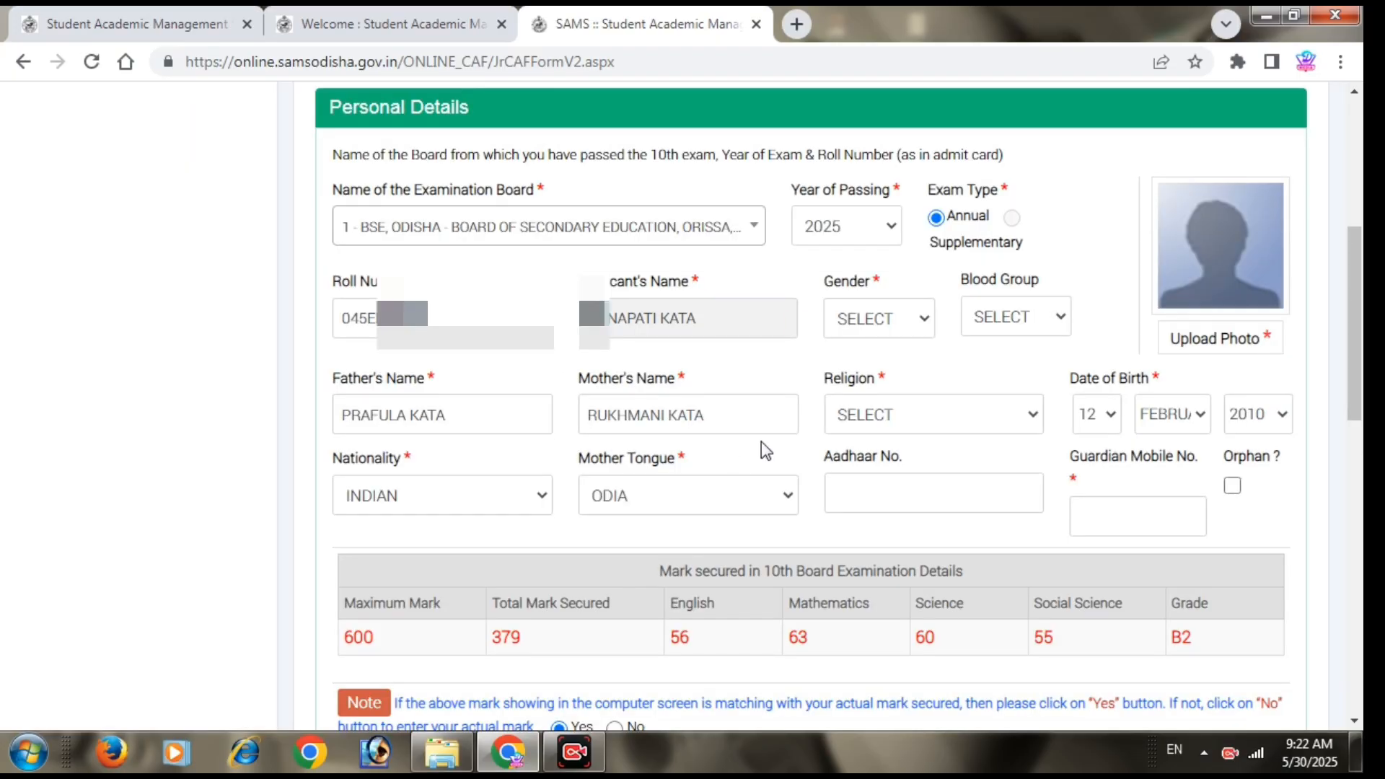
# Set the applicant's gender to MALE, blood group to O+ and religion to HINDUISM.
pyautogui.scroll(-1, 519, 457)
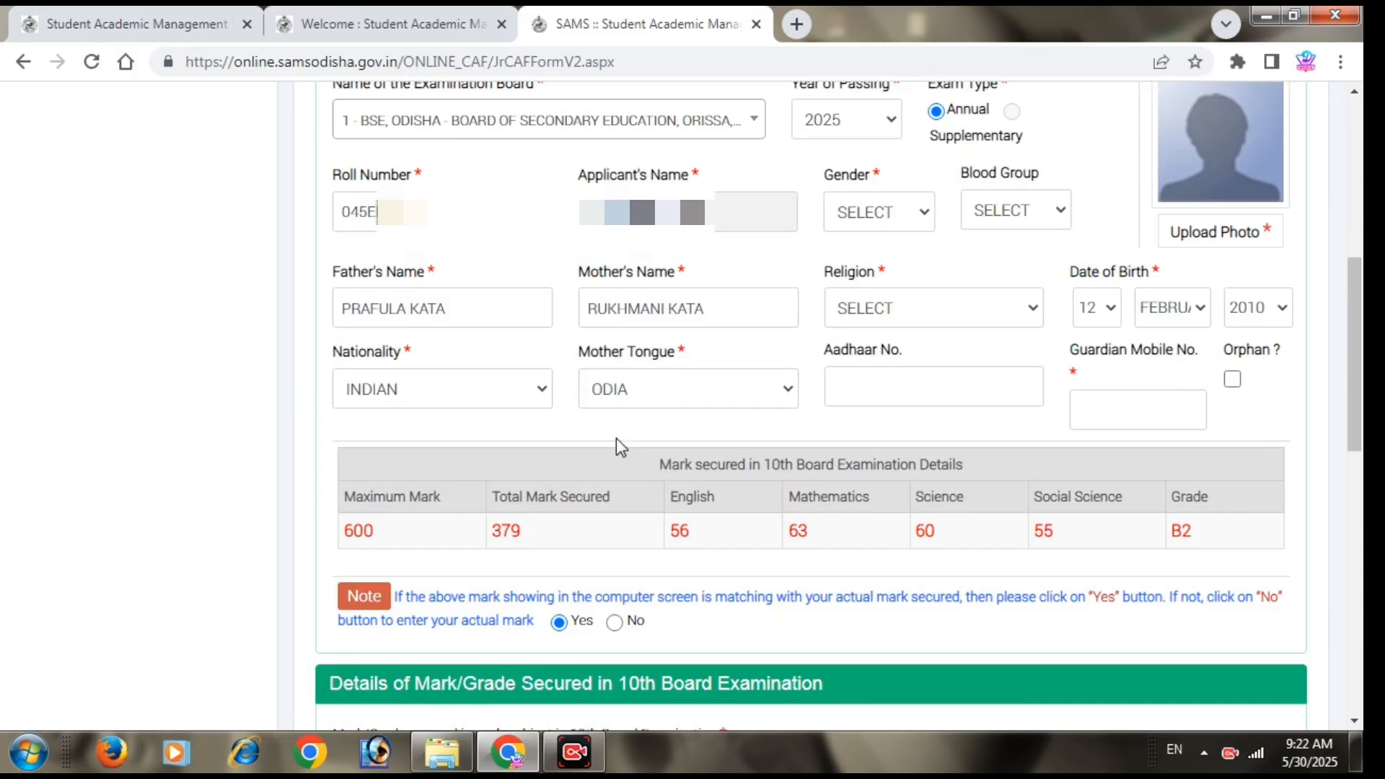
pyautogui.click(885, 225)
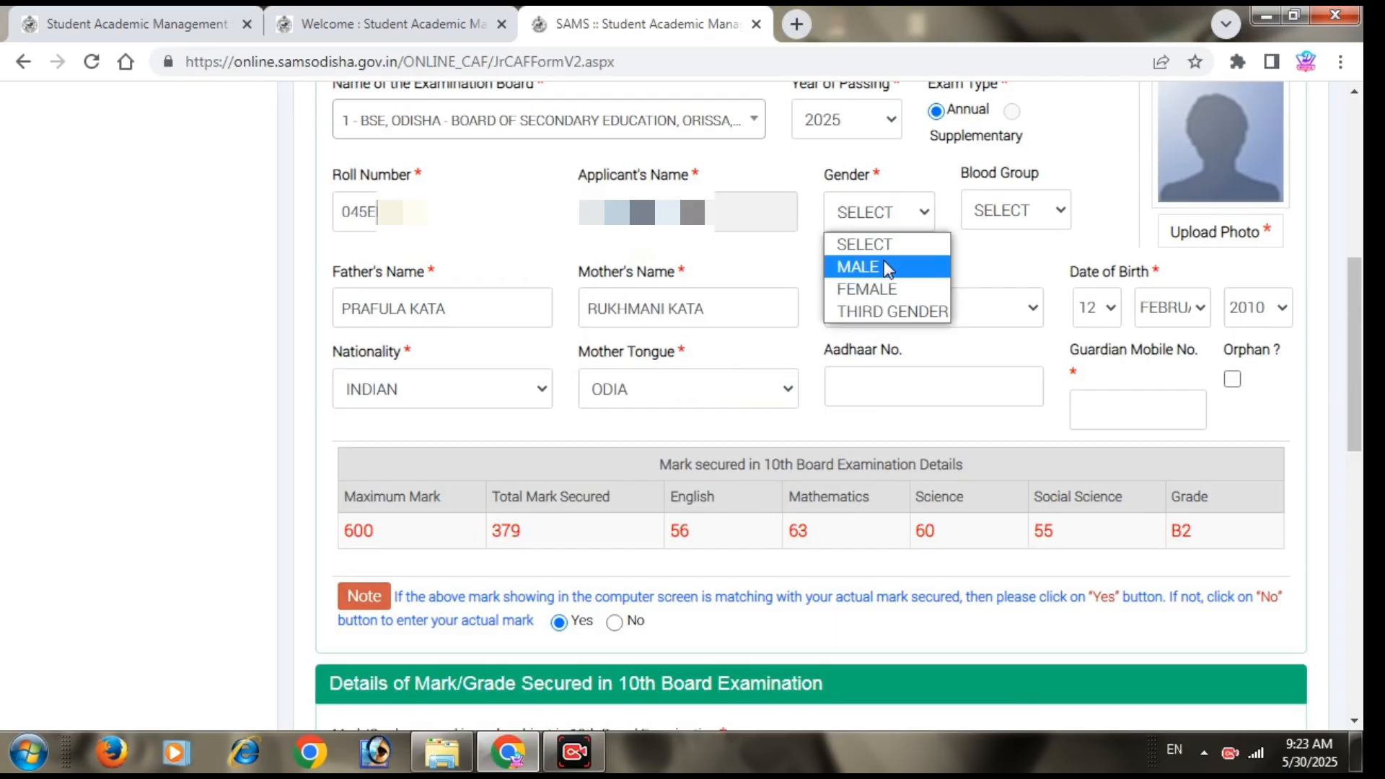
pyautogui.click(871, 253)
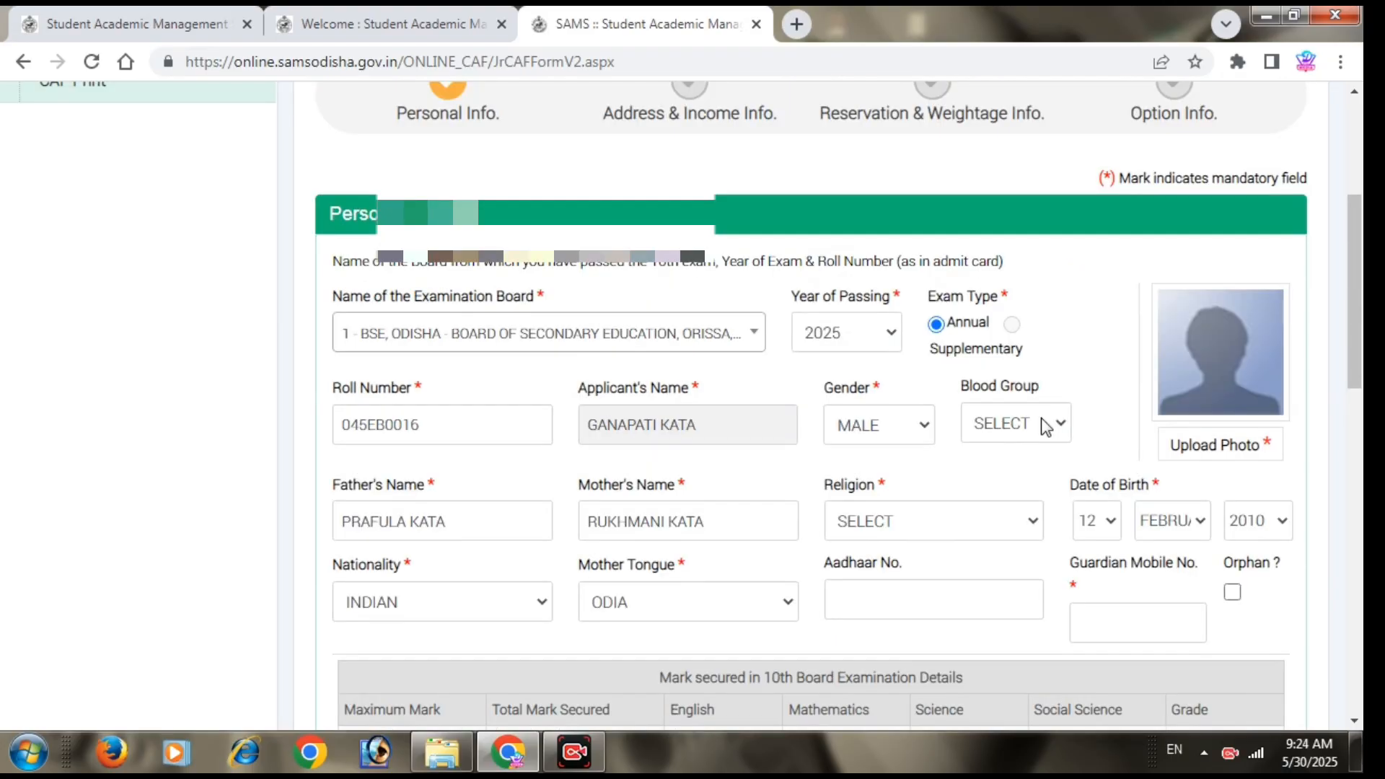
pyautogui.click(1043, 424)
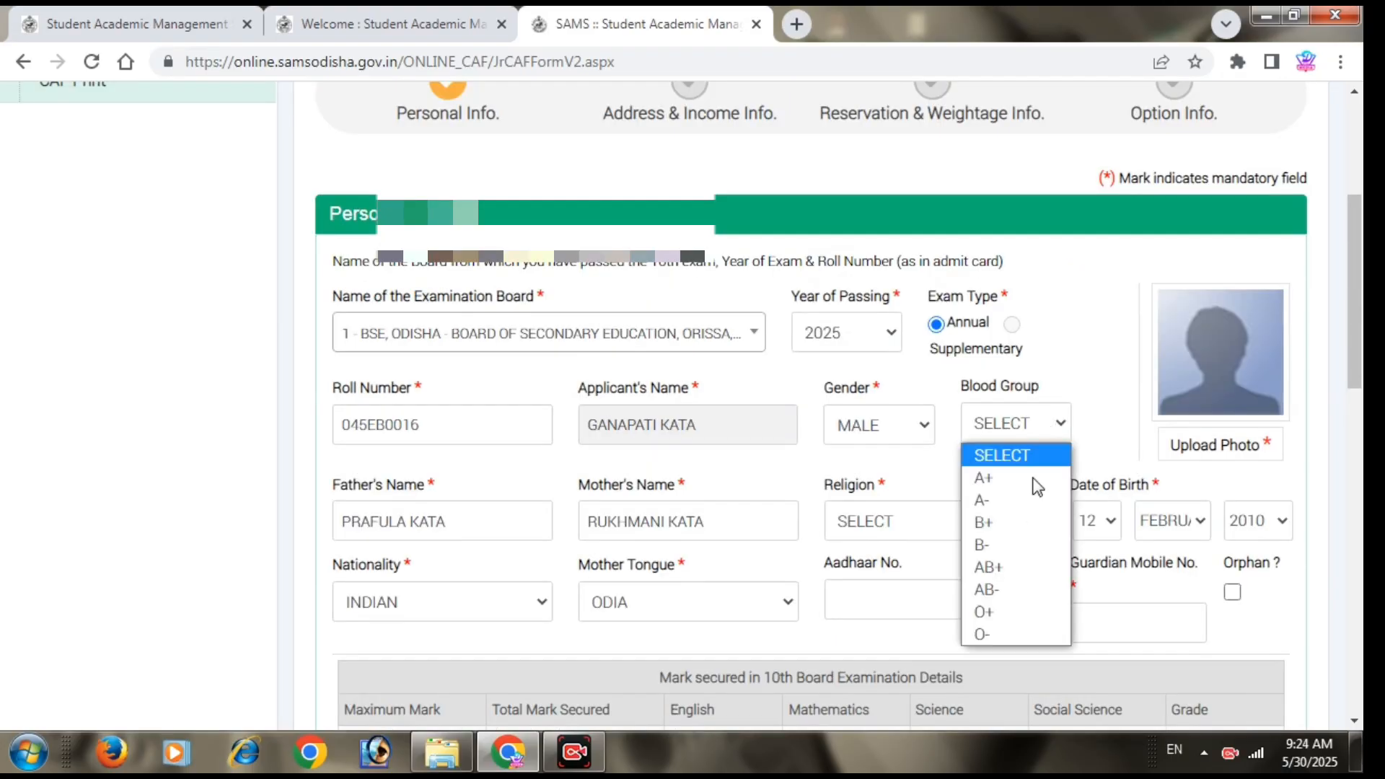
pyautogui.click(1012, 611)
pyautogui.scroll(-1, 1144, 404)
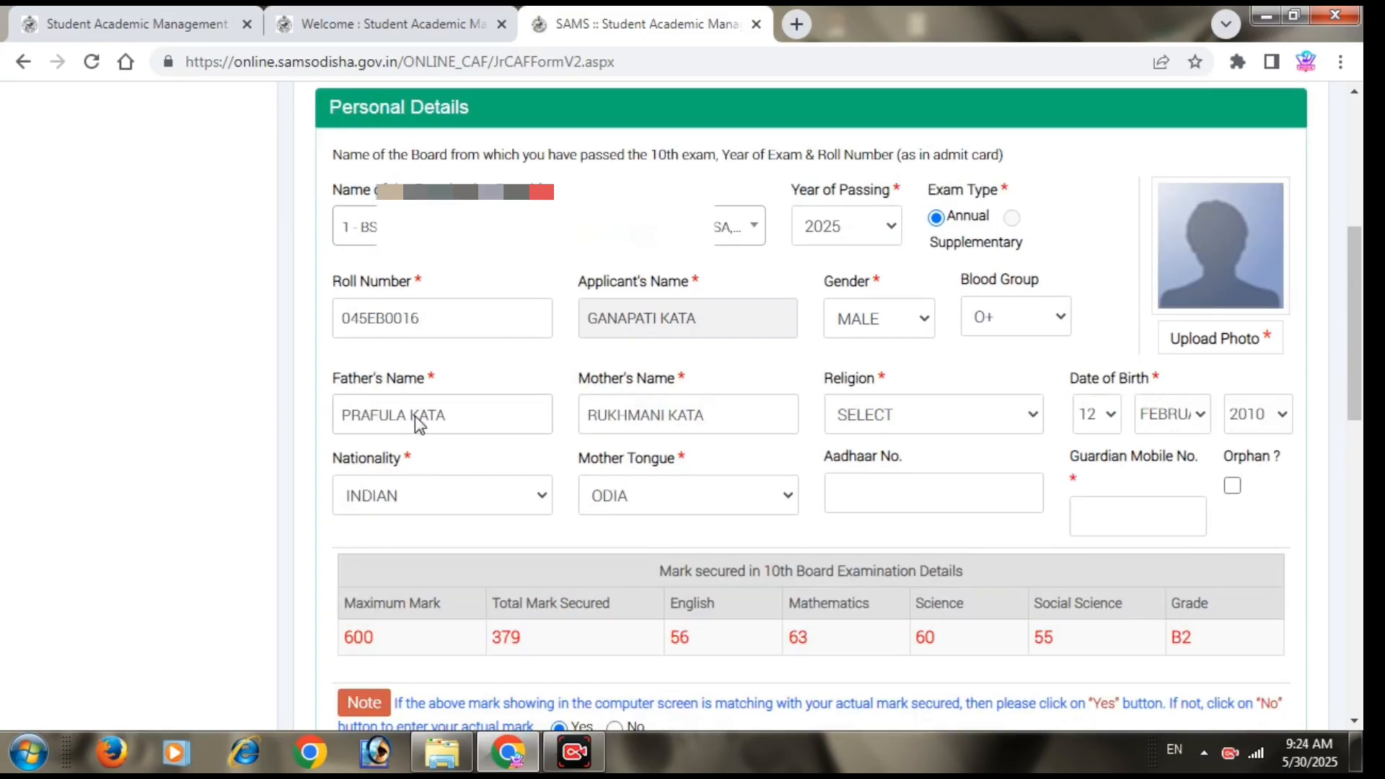
pyautogui.click(885, 419)
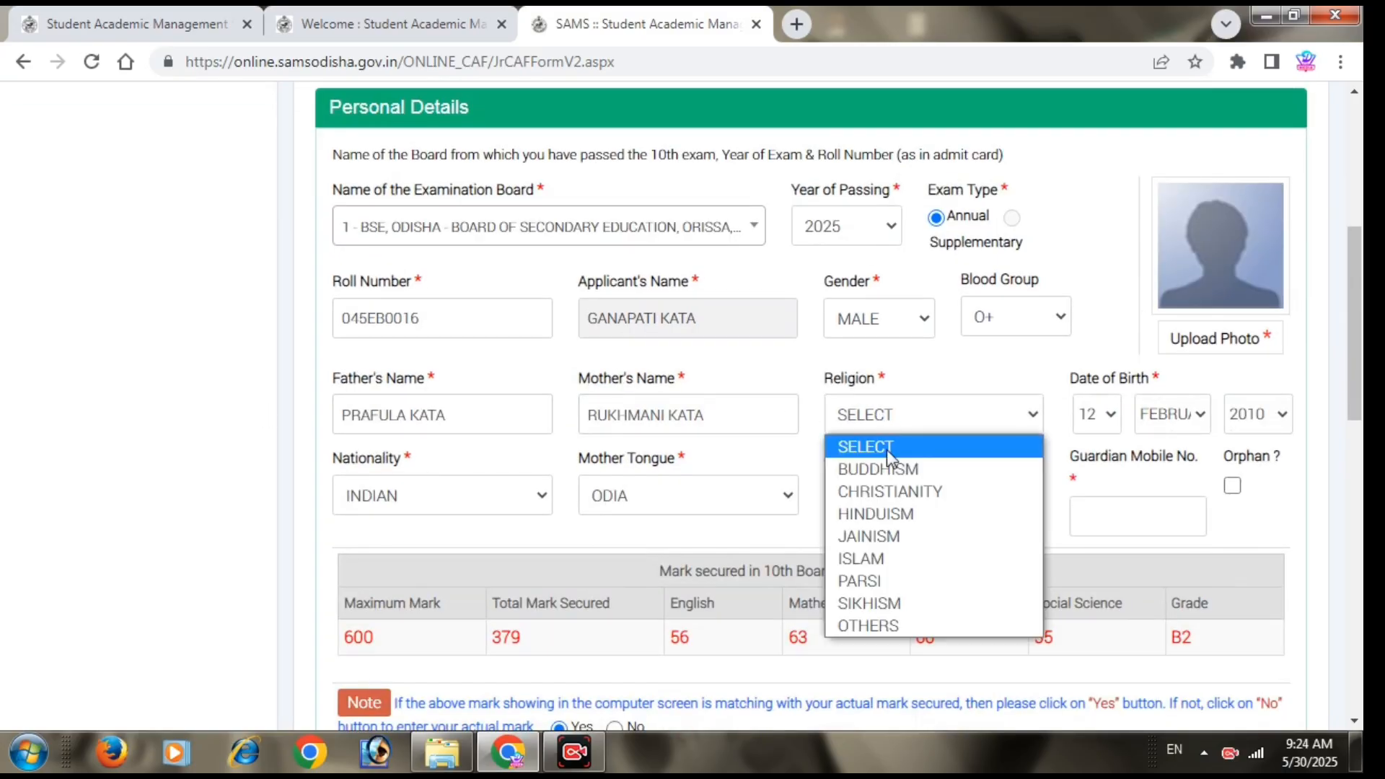
pyautogui.click(893, 514)
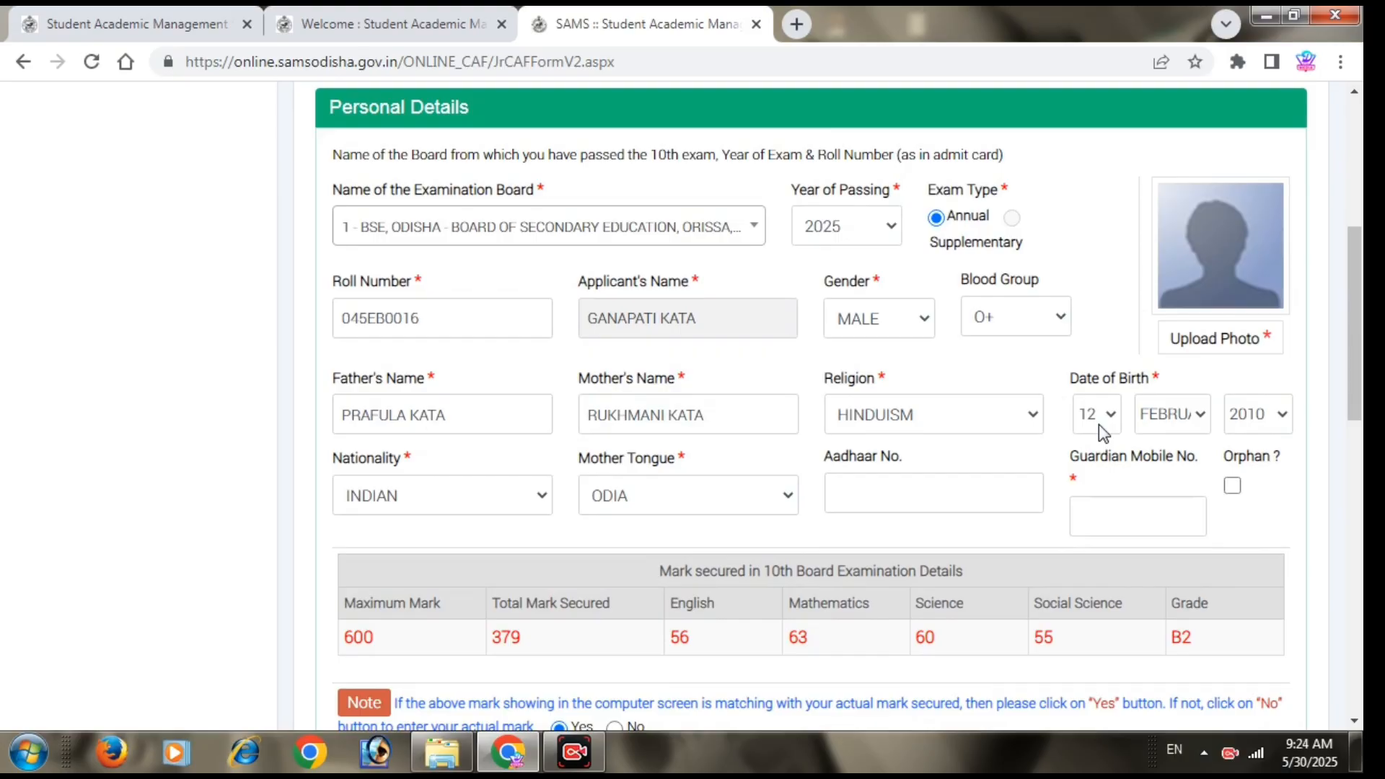
# Enter the guardian's mobile number in the personal details.
pyautogui.click(962, 492)
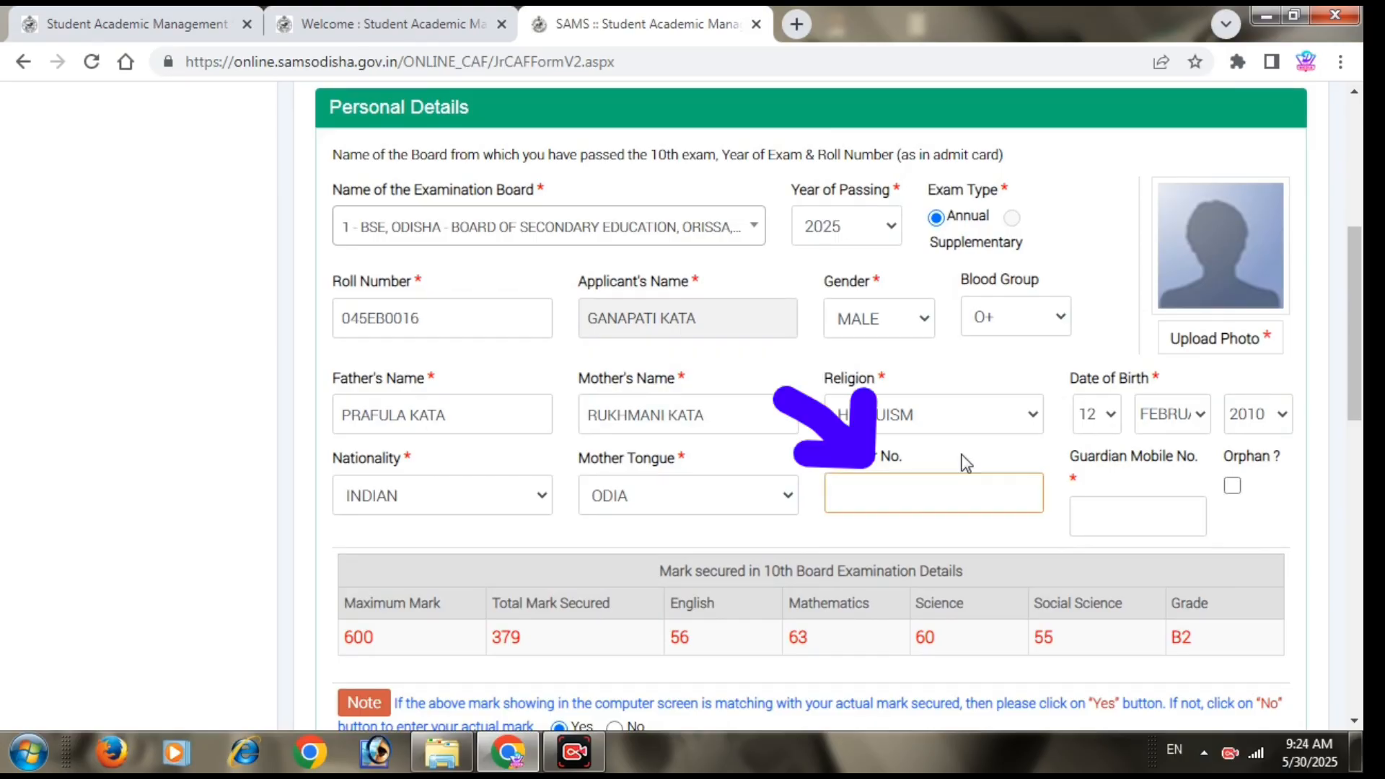
pyautogui.click(1155, 524)
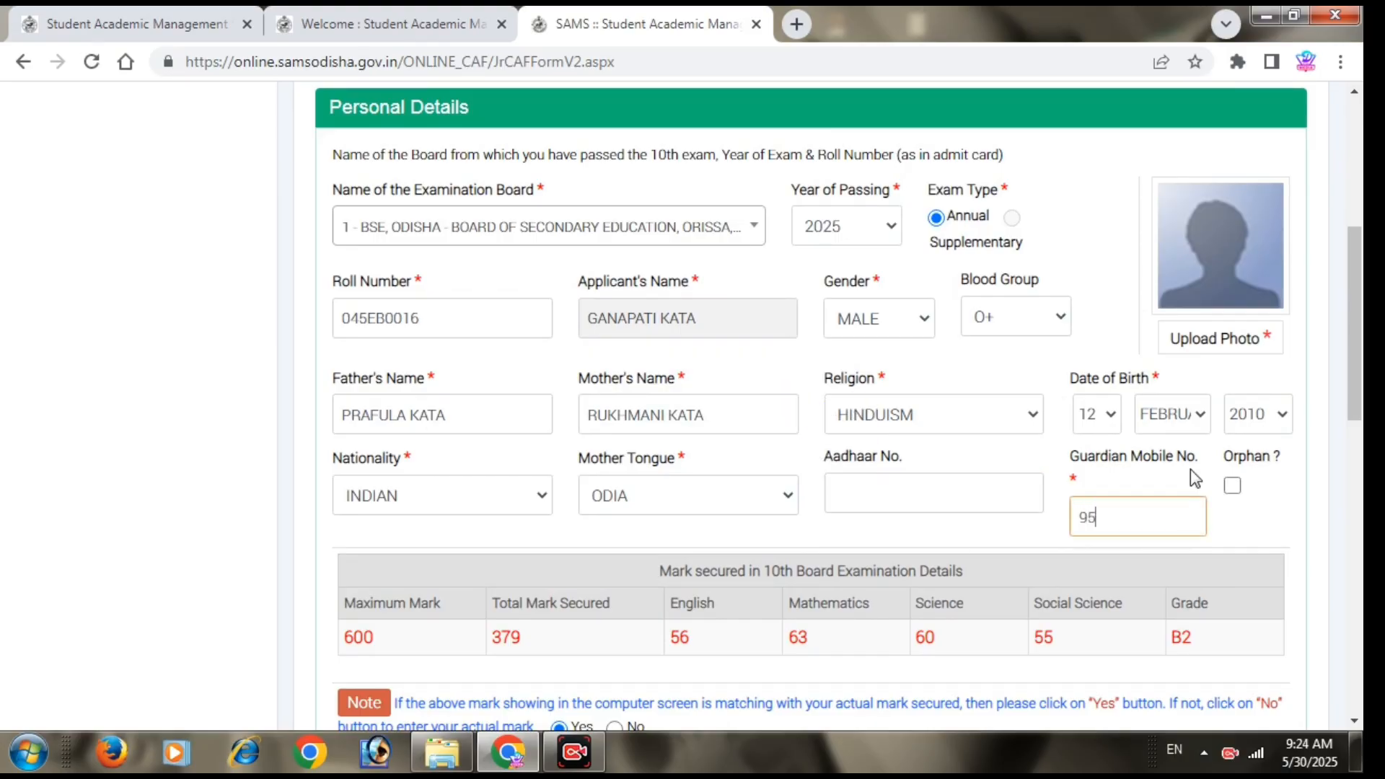
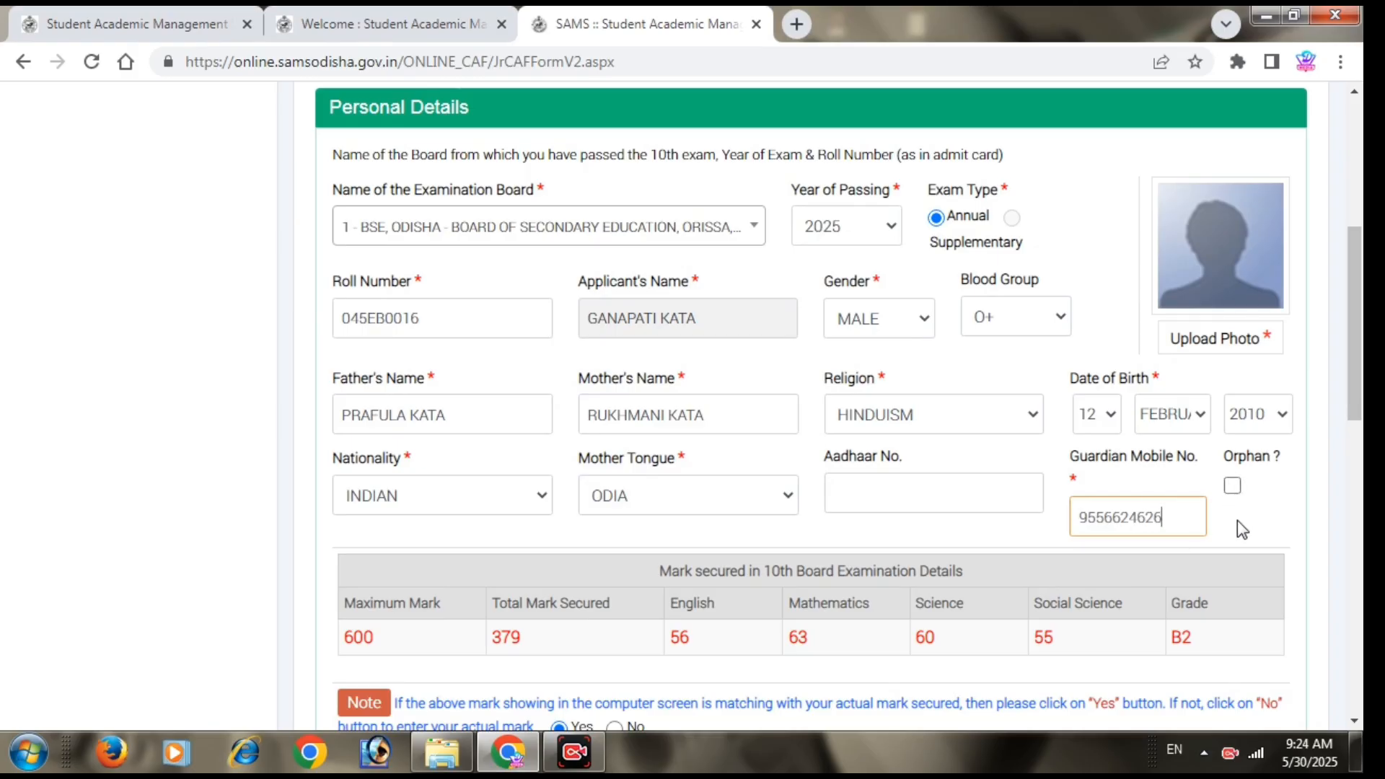
# Enter the applicant's Aadhaar number in the personal details.
pyautogui.click(1000, 483)
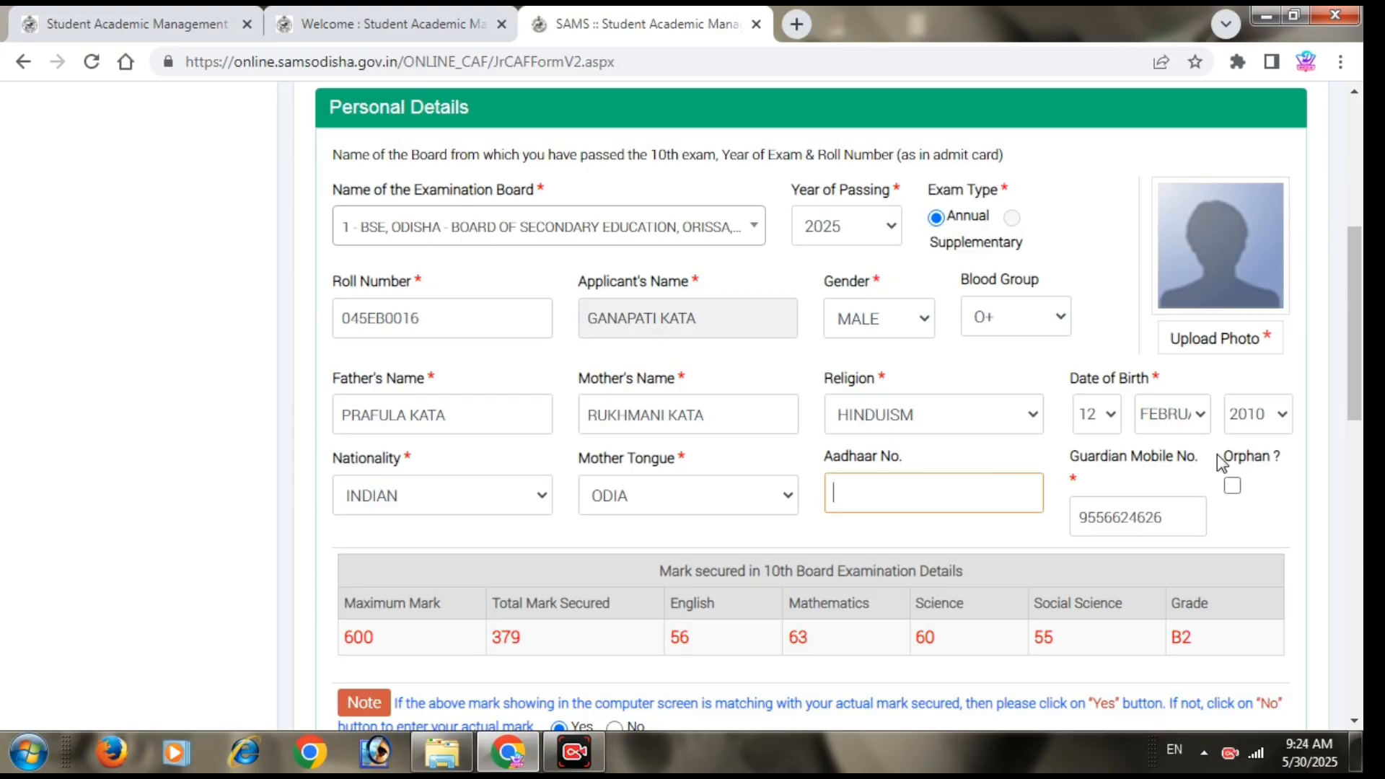
# Open the applicant photo upload window and start choosing a picture file.
pyautogui.scroll(-1, 1213, 448)
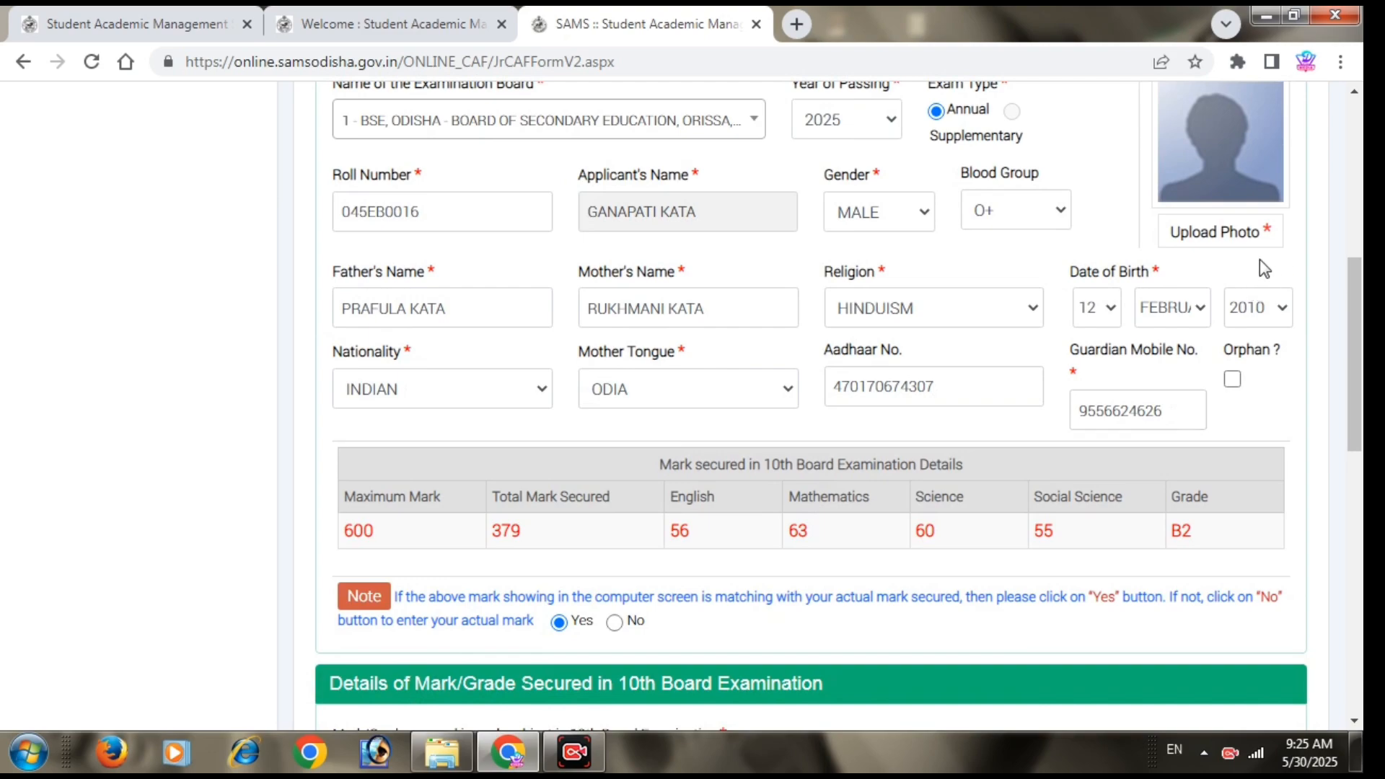
pyautogui.scroll(1, 1260, 259)
pyautogui.click(1195, 342)
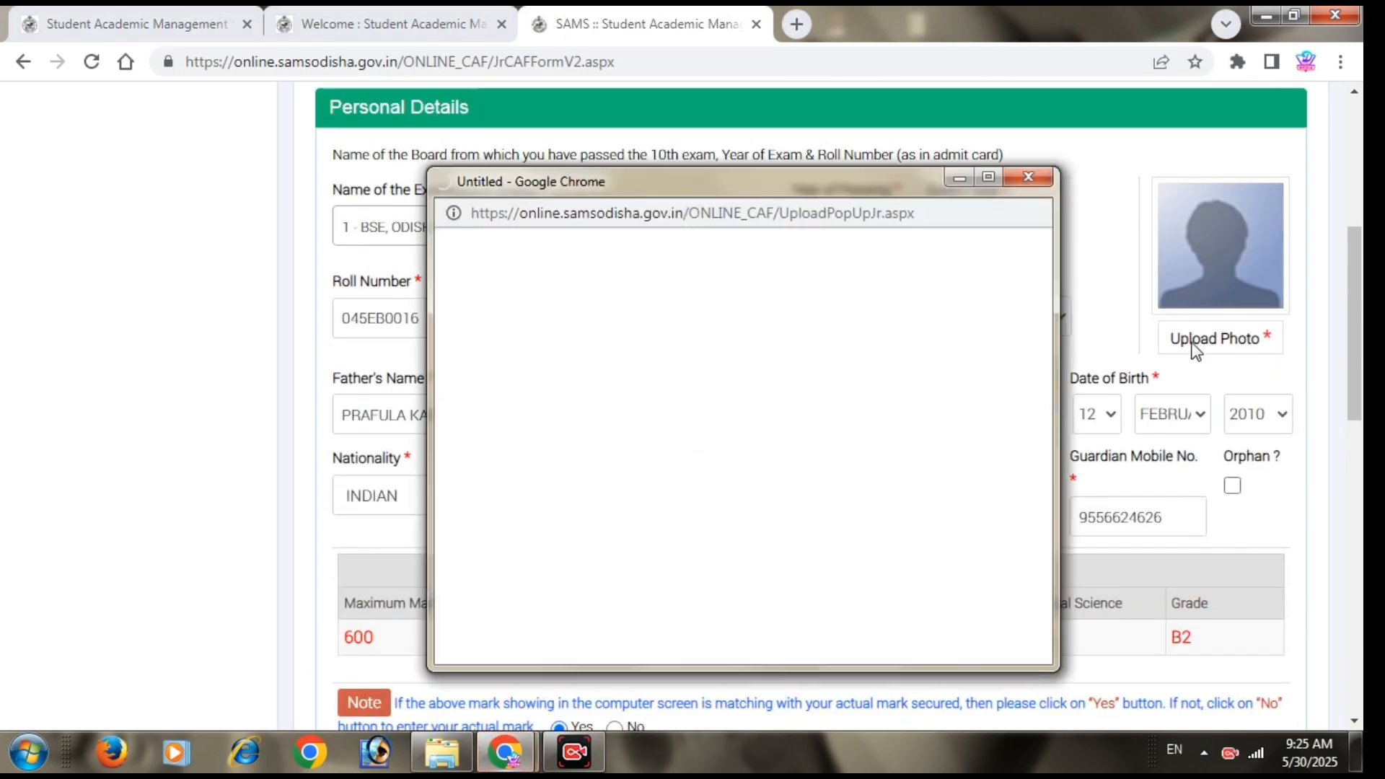
pyautogui.click(553, 335)
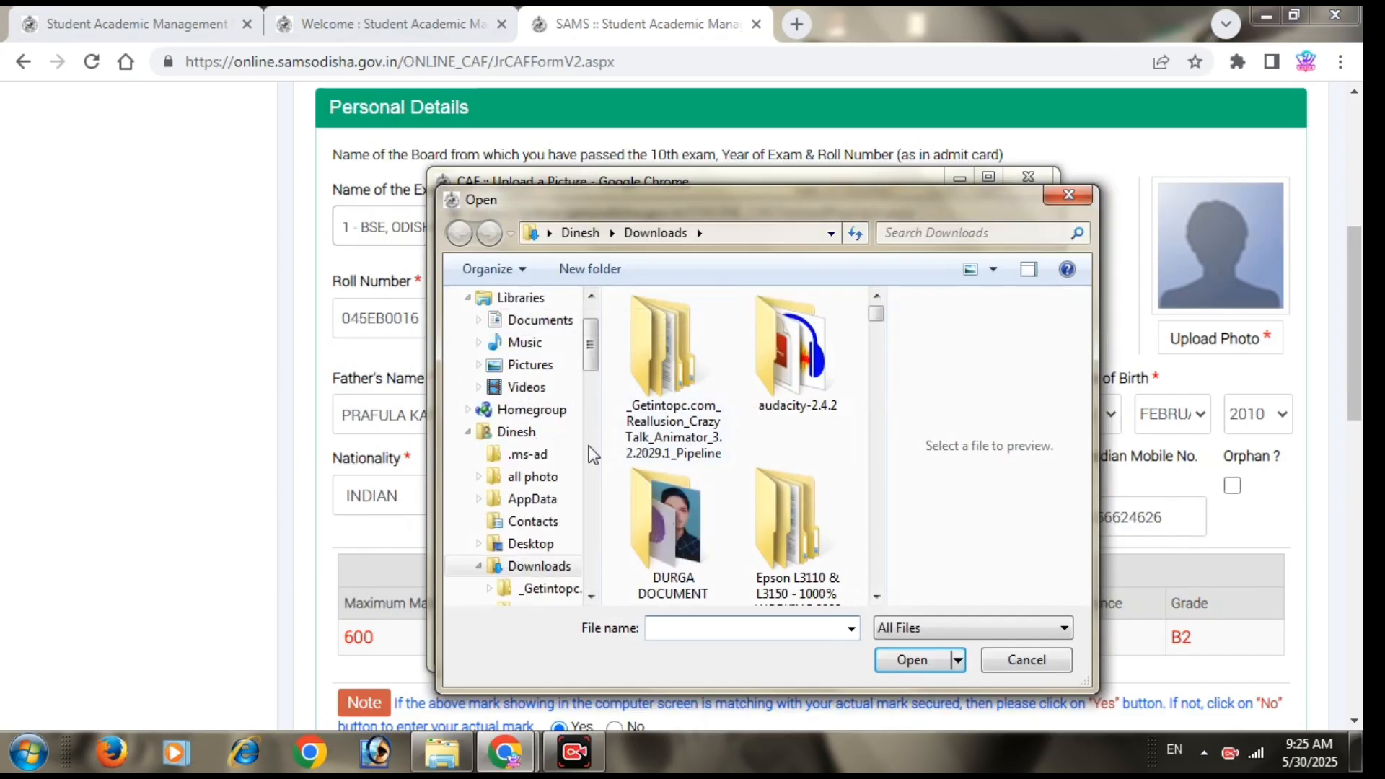
# Browse the computer's folders for the applicant's JPG photo, upload it and confirm the picture.
pyautogui.click(516, 523)
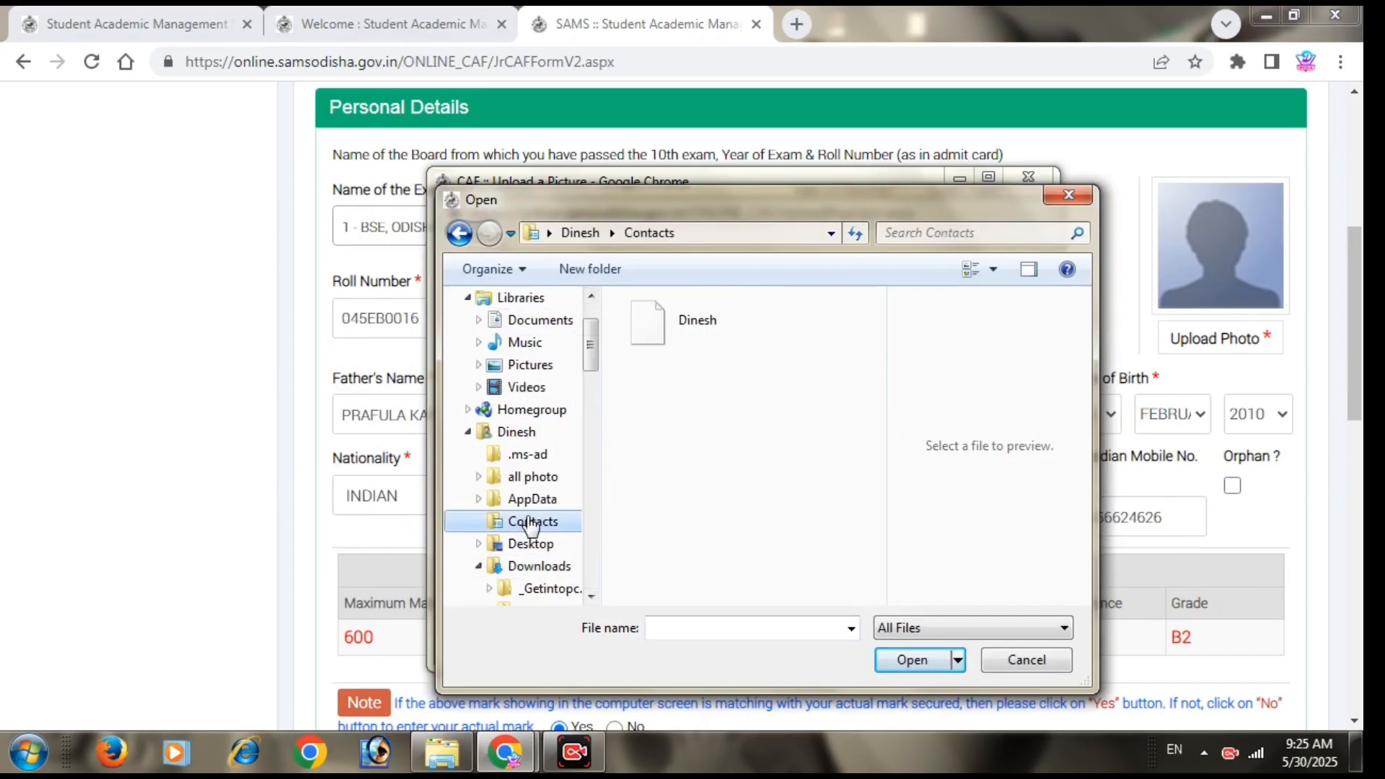
pyautogui.scroll(-1, 520, 531)
pyautogui.scroll(1, 556, 444)
pyautogui.click(541, 321)
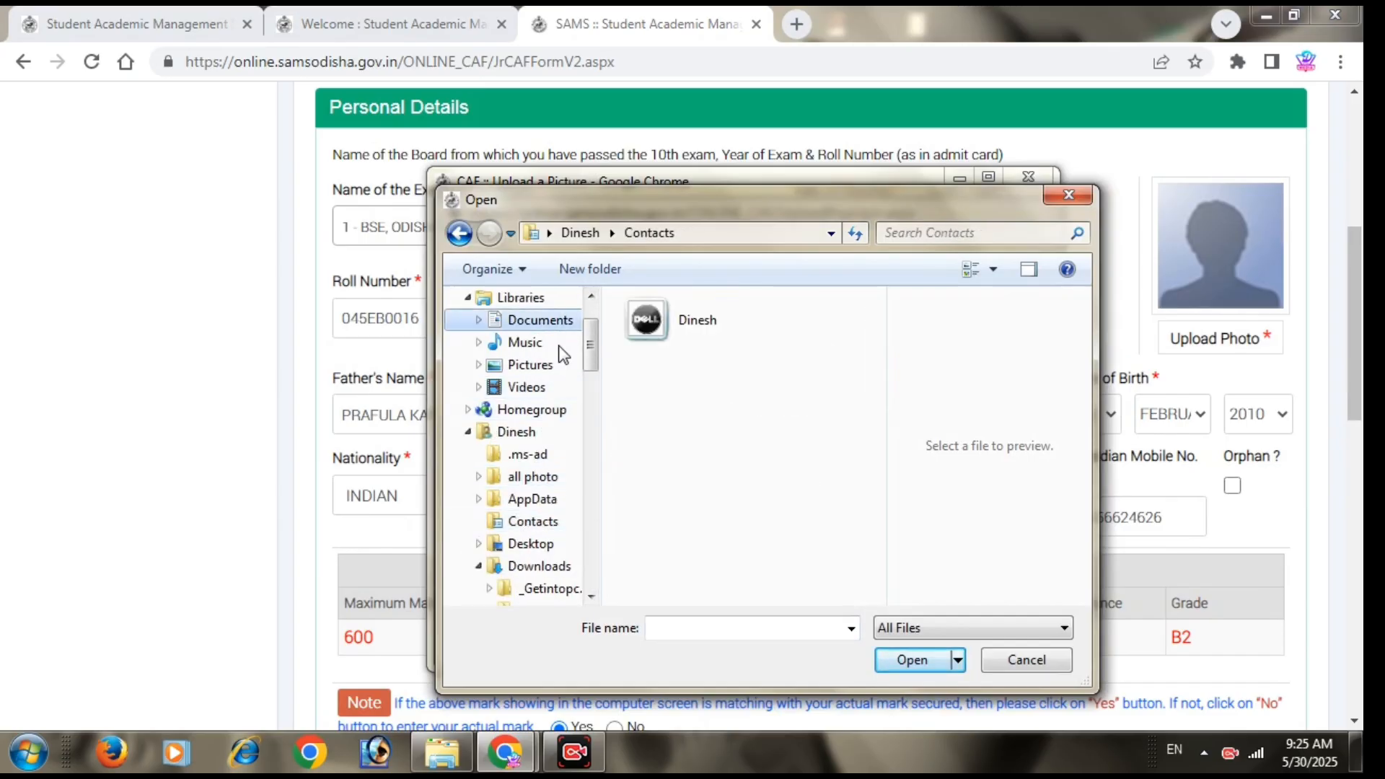
pyautogui.click(695, 417)
pyautogui.scroll(-1, 696, 422)
pyautogui.scroll(-3, 698, 425)
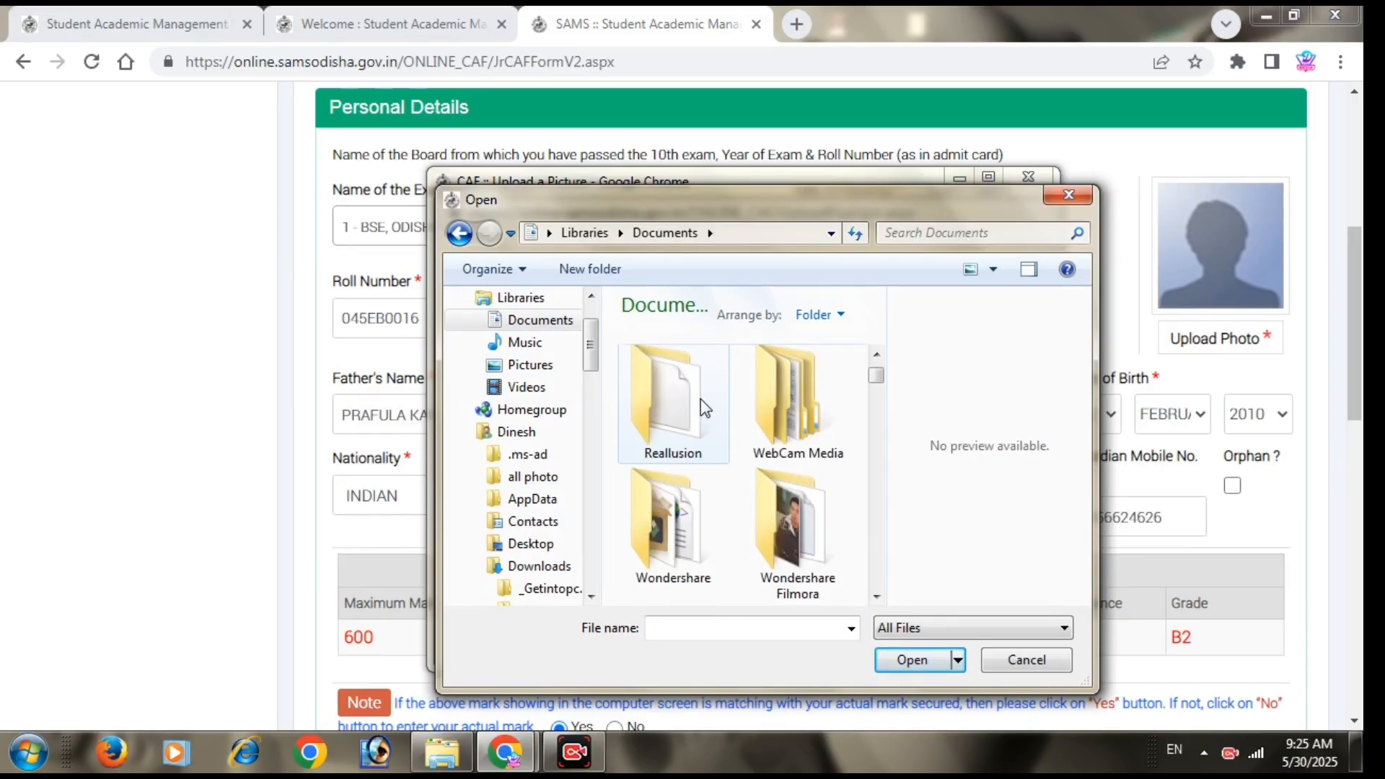
pyautogui.press('o')
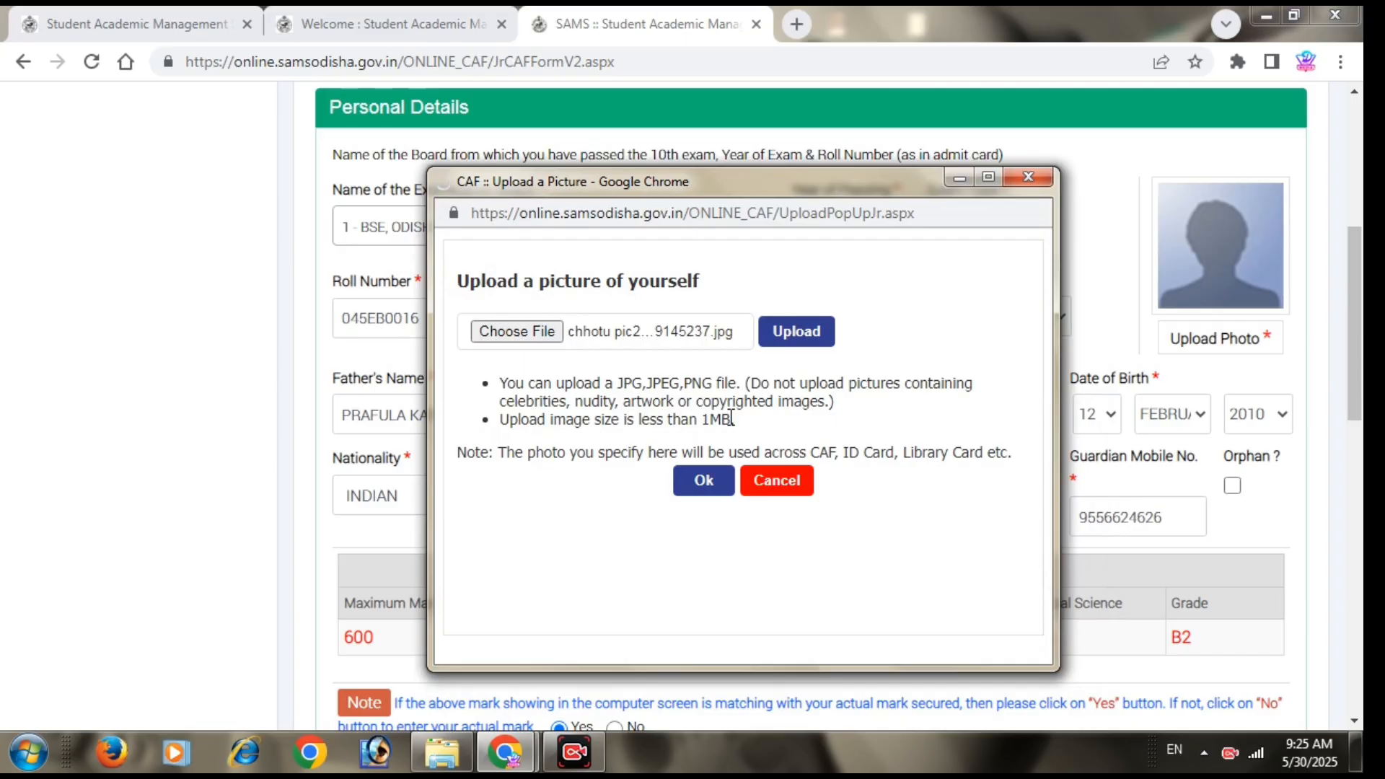
pyautogui.click(779, 339)
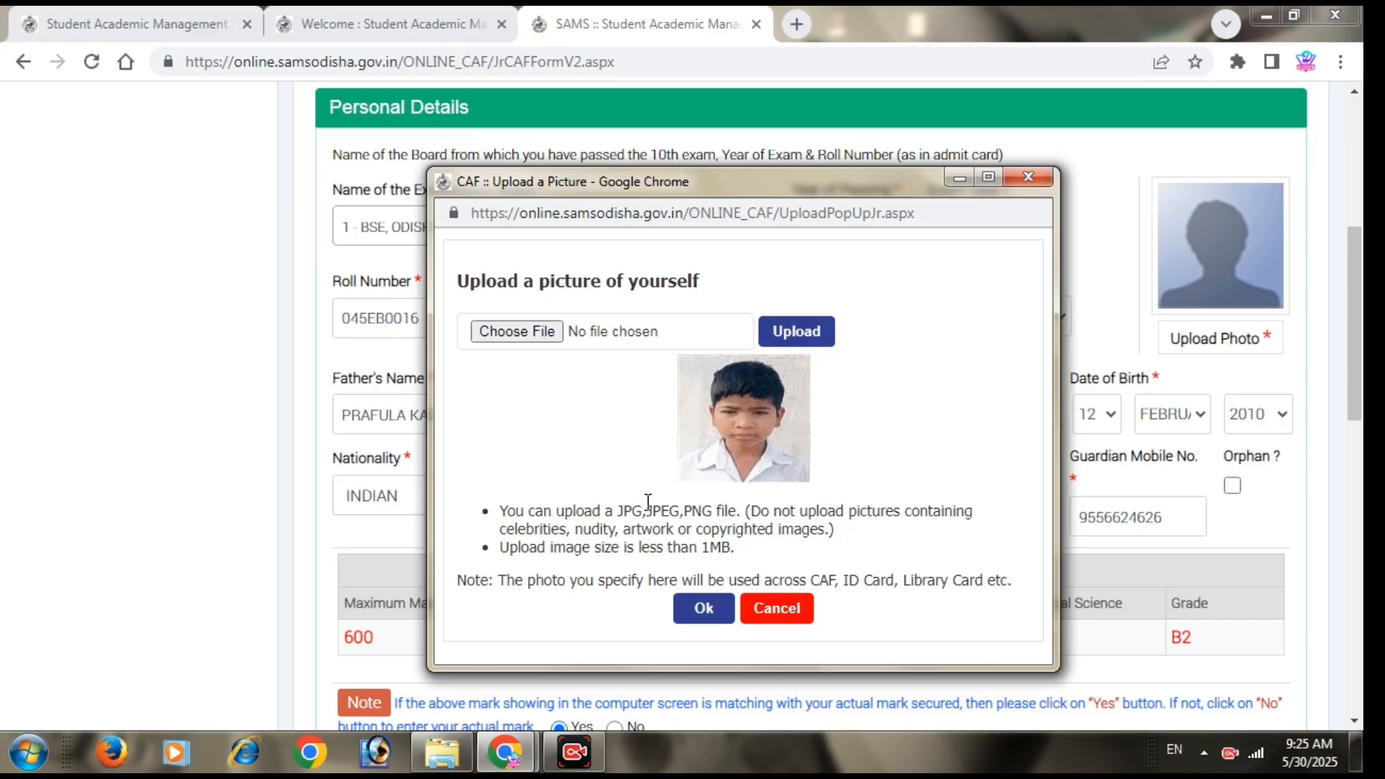
pyautogui.moveTo(653, 511); pyautogui.dragTo(689, 510)
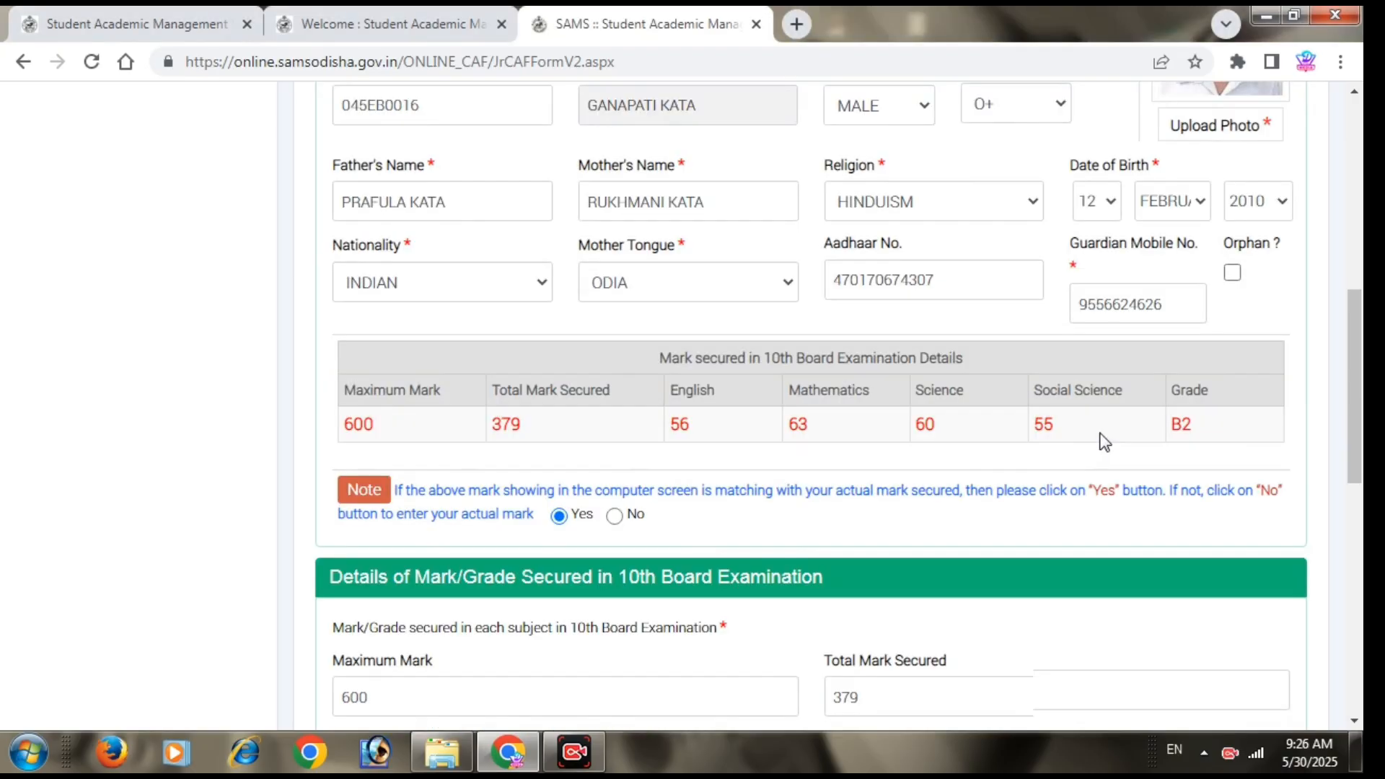
# Examine the 10th board marks, the mark confirmation and compartmental options, and the record of the institution last attended.
pyautogui.scroll(-3, 1102, 440)
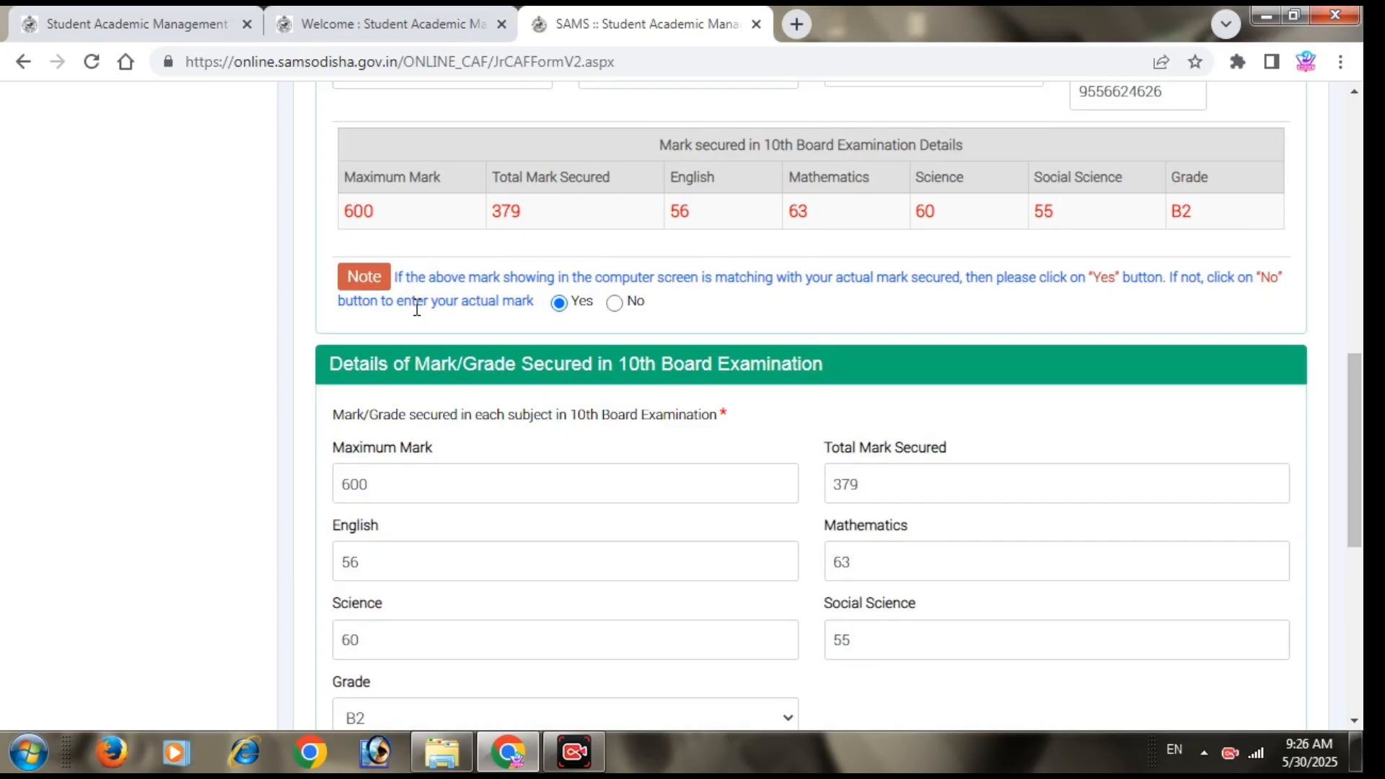
pyautogui.scroll(-2, 582, 211)
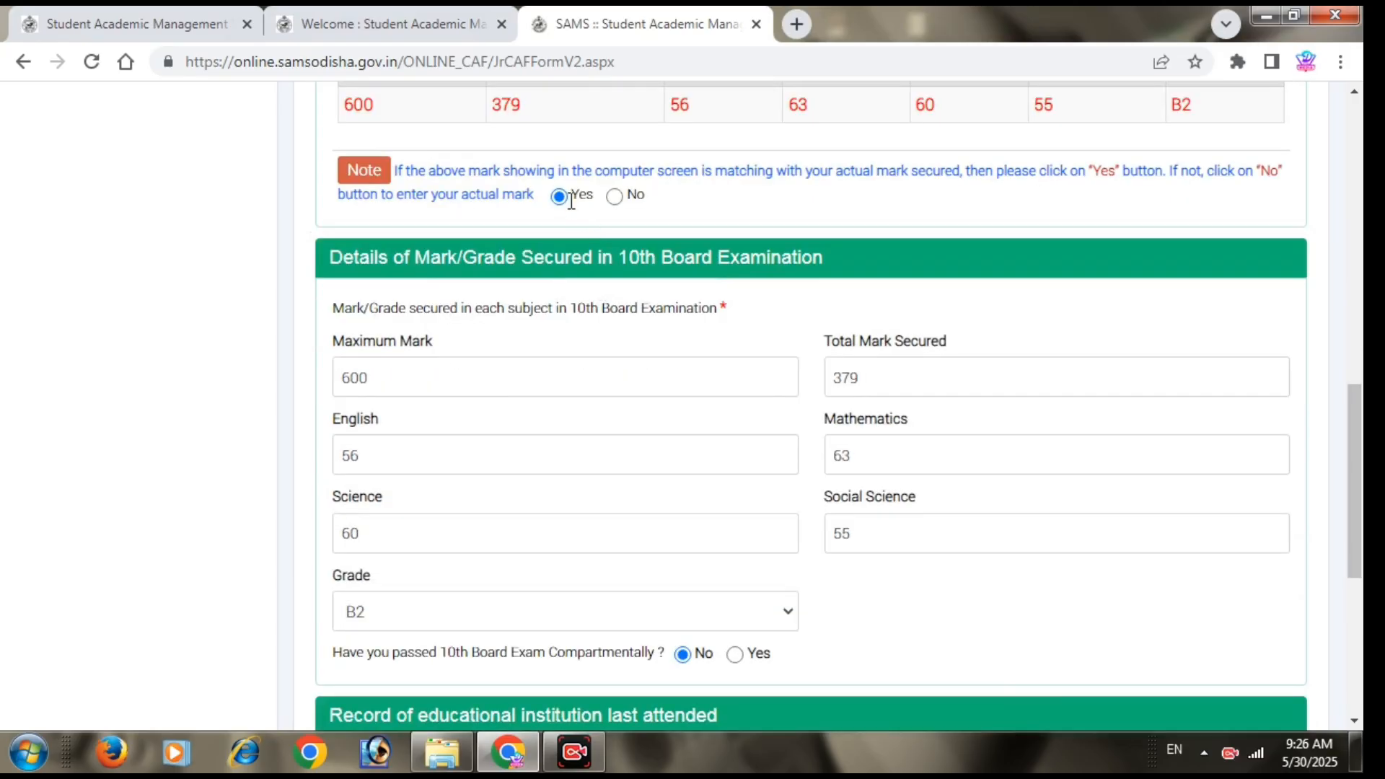
pyautogui.scroll(-1, 413, 363)
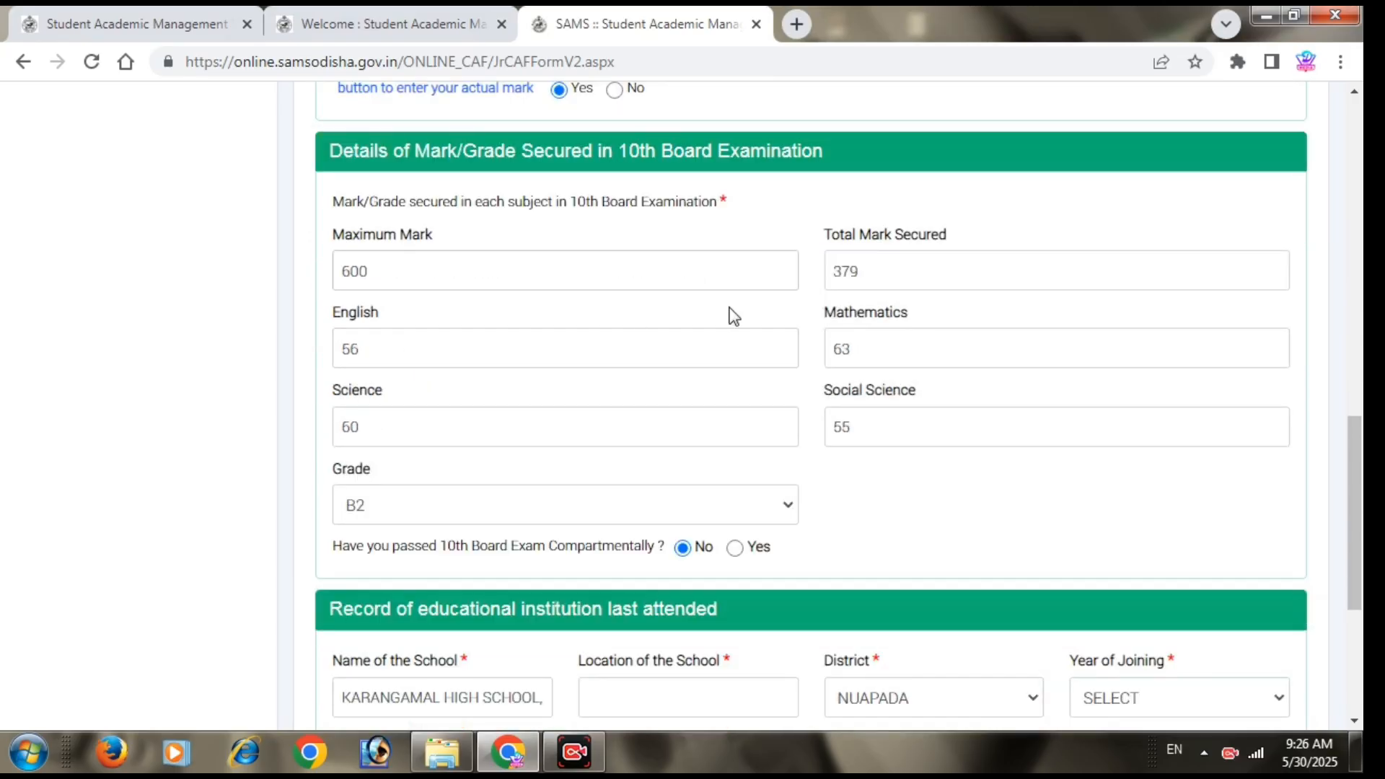
pyautogui.scroll(-2, 671, 289)
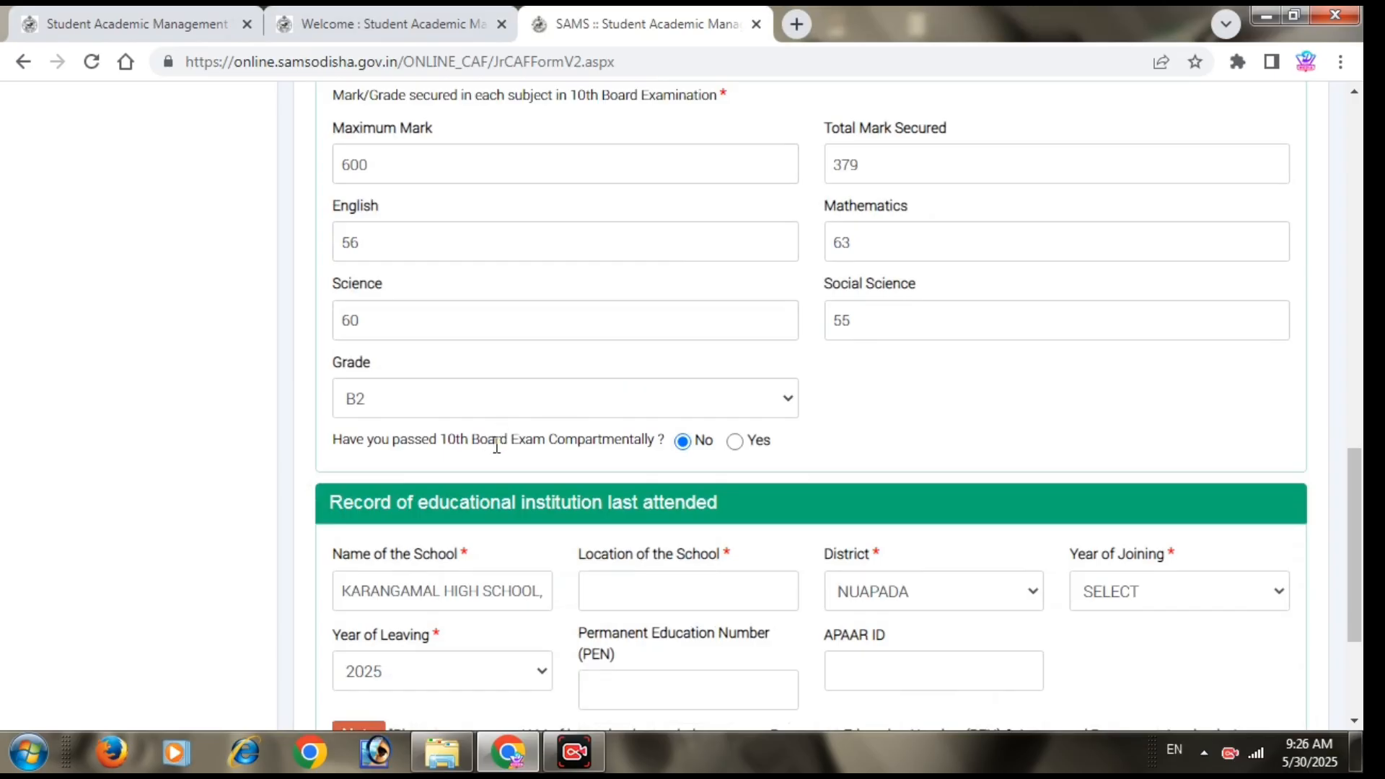
pyautogui.scroll(1, 525, 449)
pyautogui.scroll(-1, 526, 457)
pyautogui.scroll(-2, 632, 459)
pyautogui.scroll(-1, 661, 355)
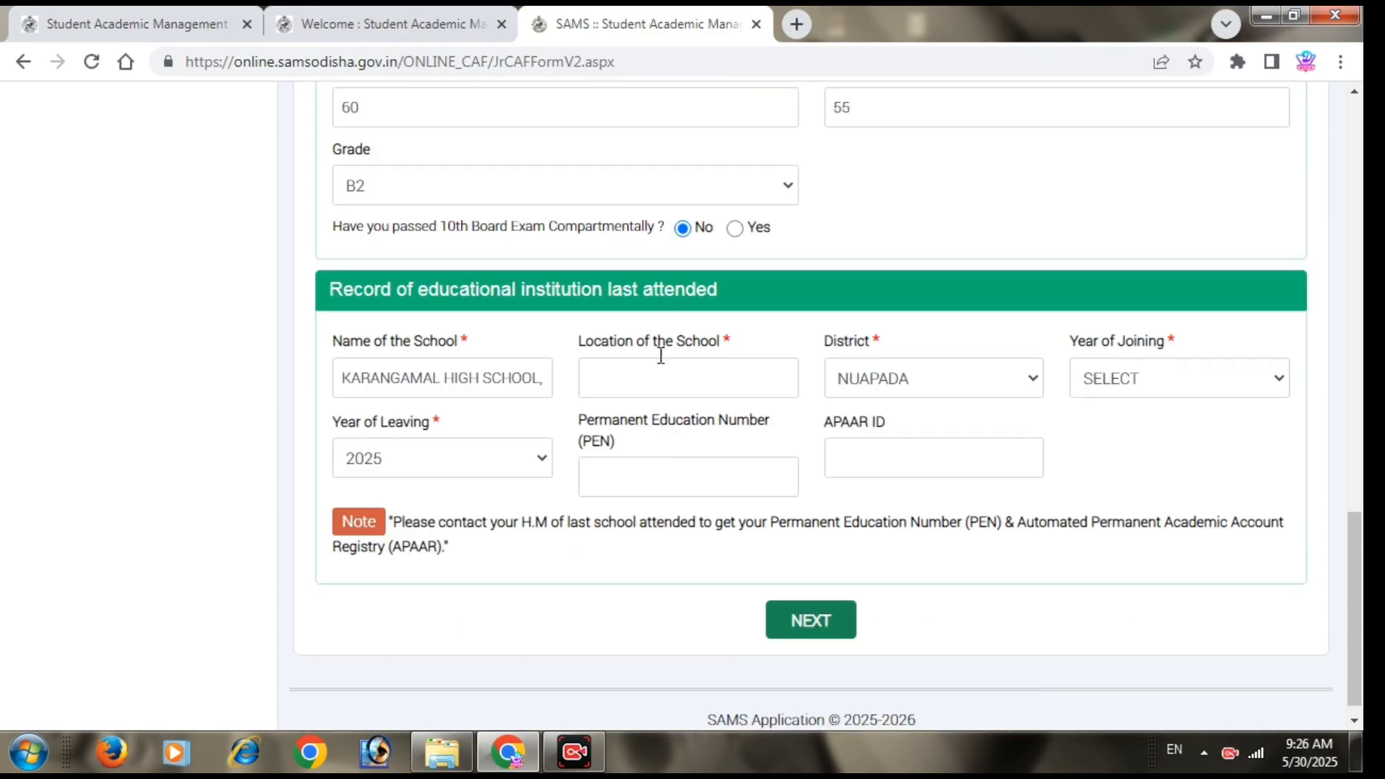
# Enter KARANGAMAL as the location of the last attended school and select 2023 as the year of joining.
pyautogui.scroll(-1, 524, 386)
pyautogui.click(673, 357)
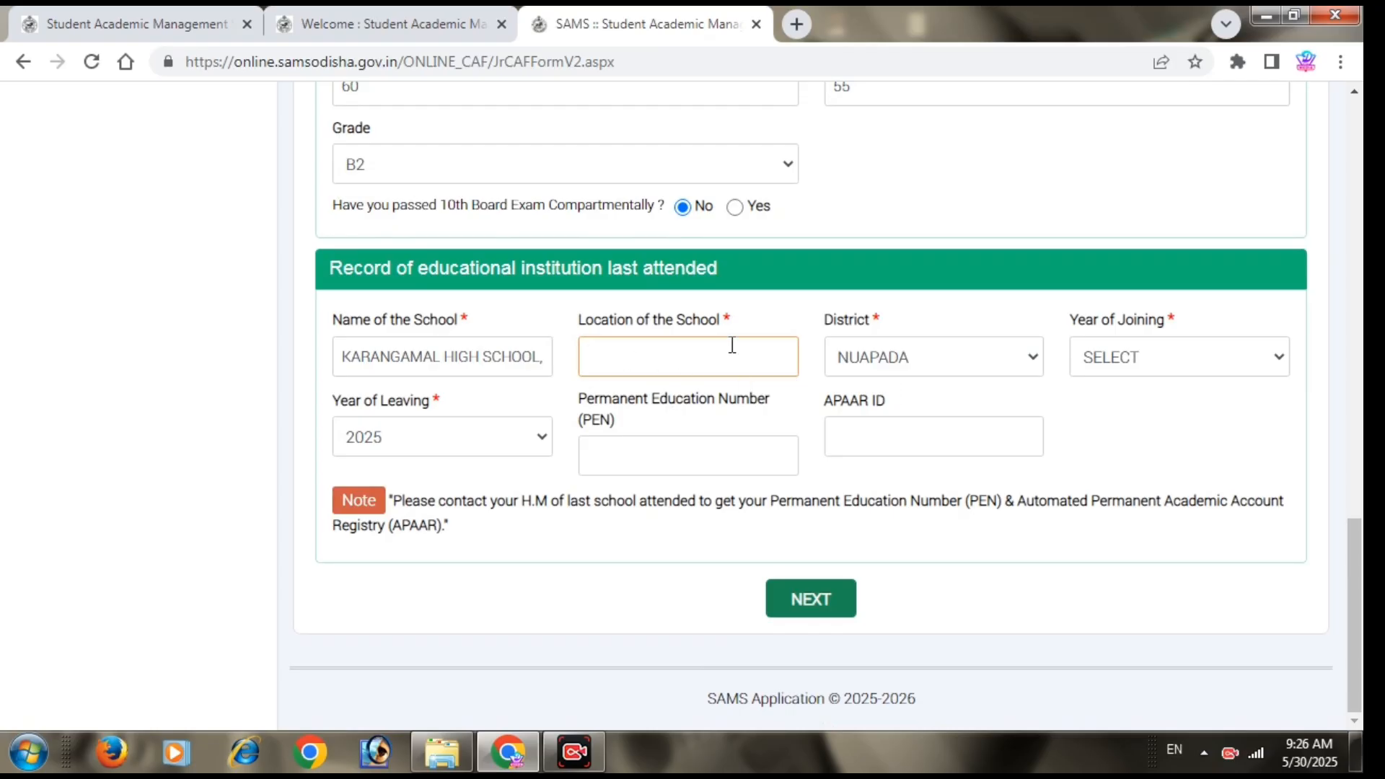
pyautogui.write('KARANGAMAL')
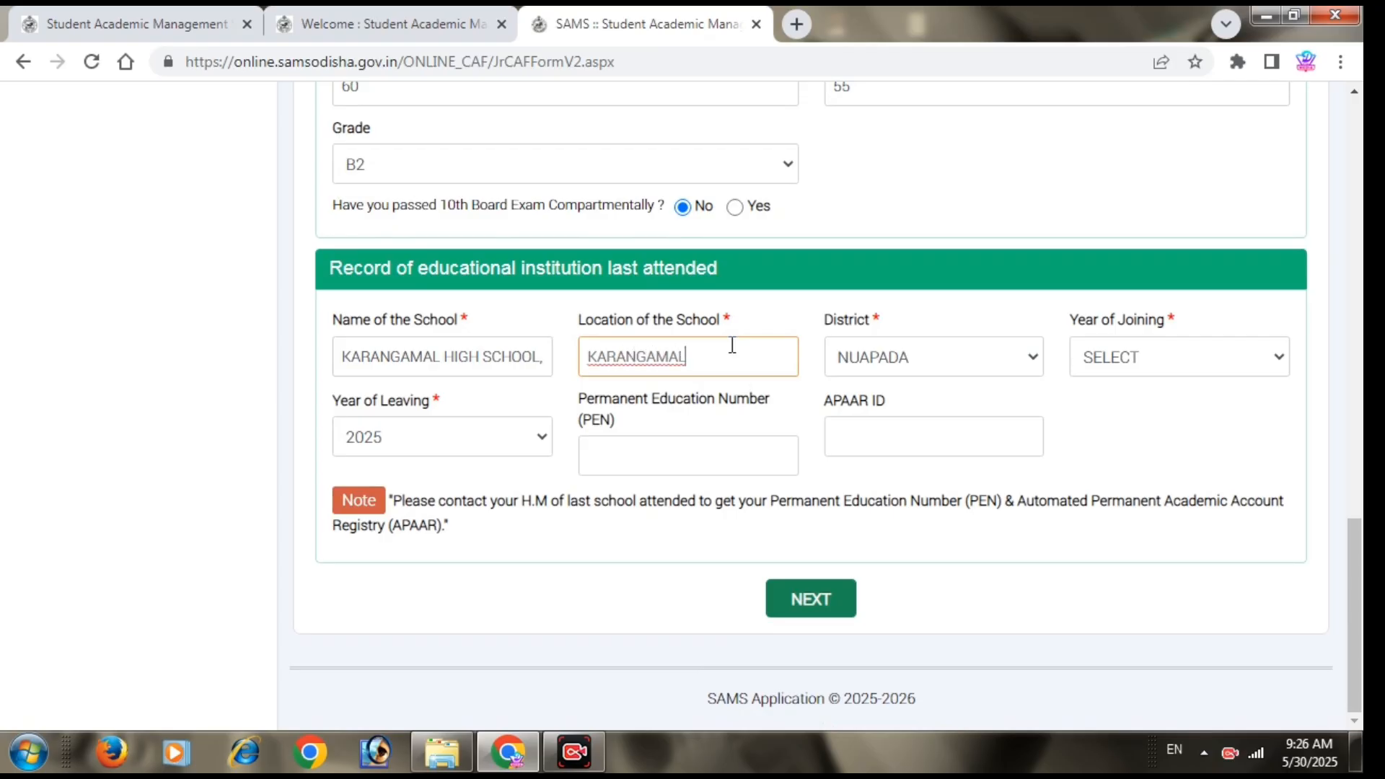
pyautogui.click(1130, 358)
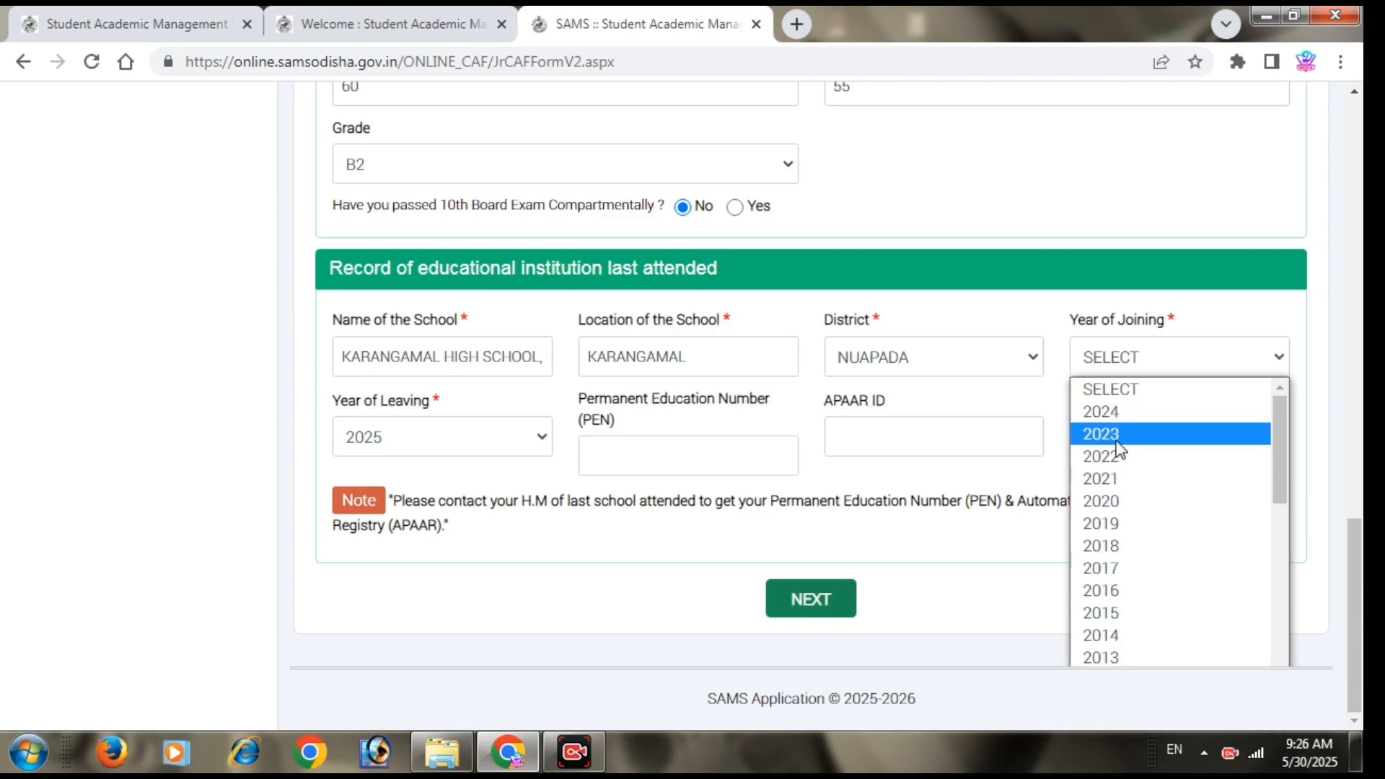
pyautogui.click(1116, 437)
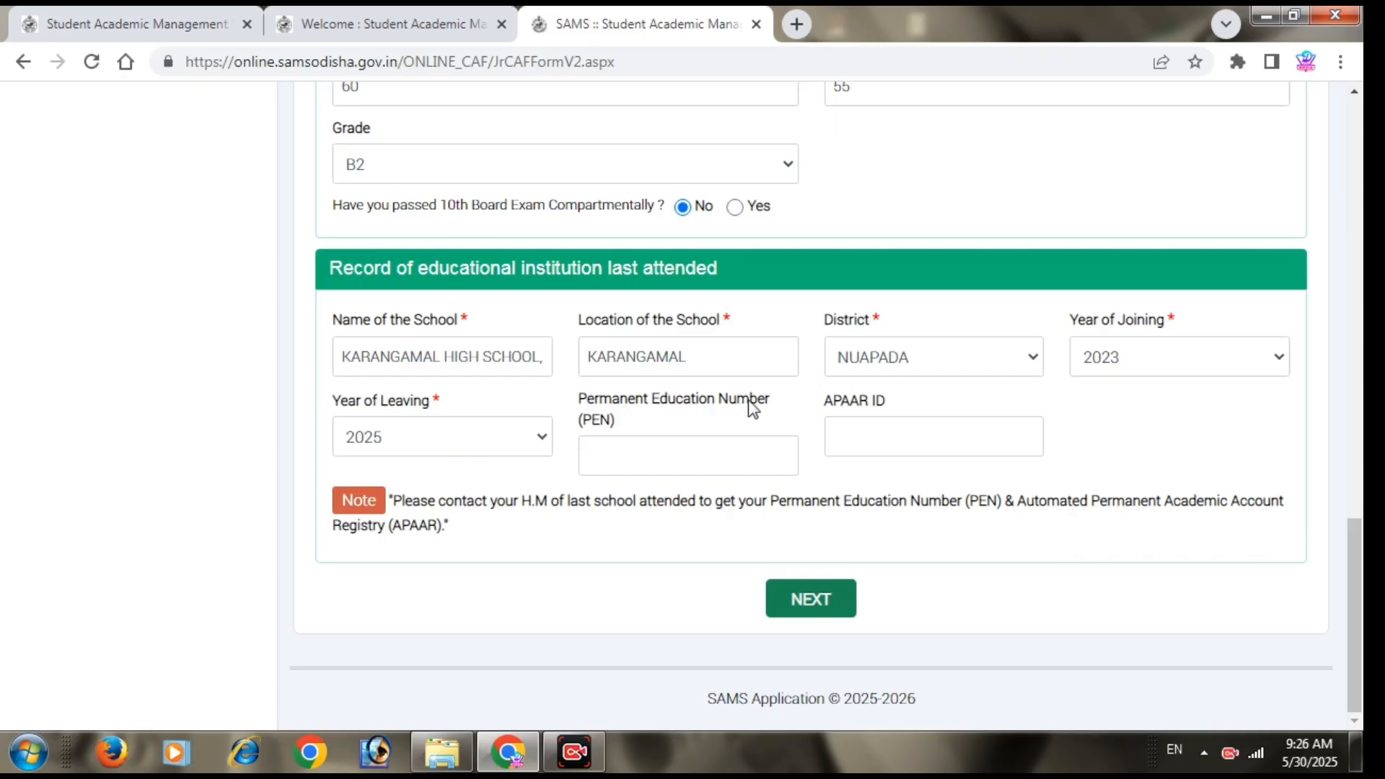
pyautogui.moveTo(887, 411); pyautogui.dragTo(599, 422)
pyautogui.click(999, 419)
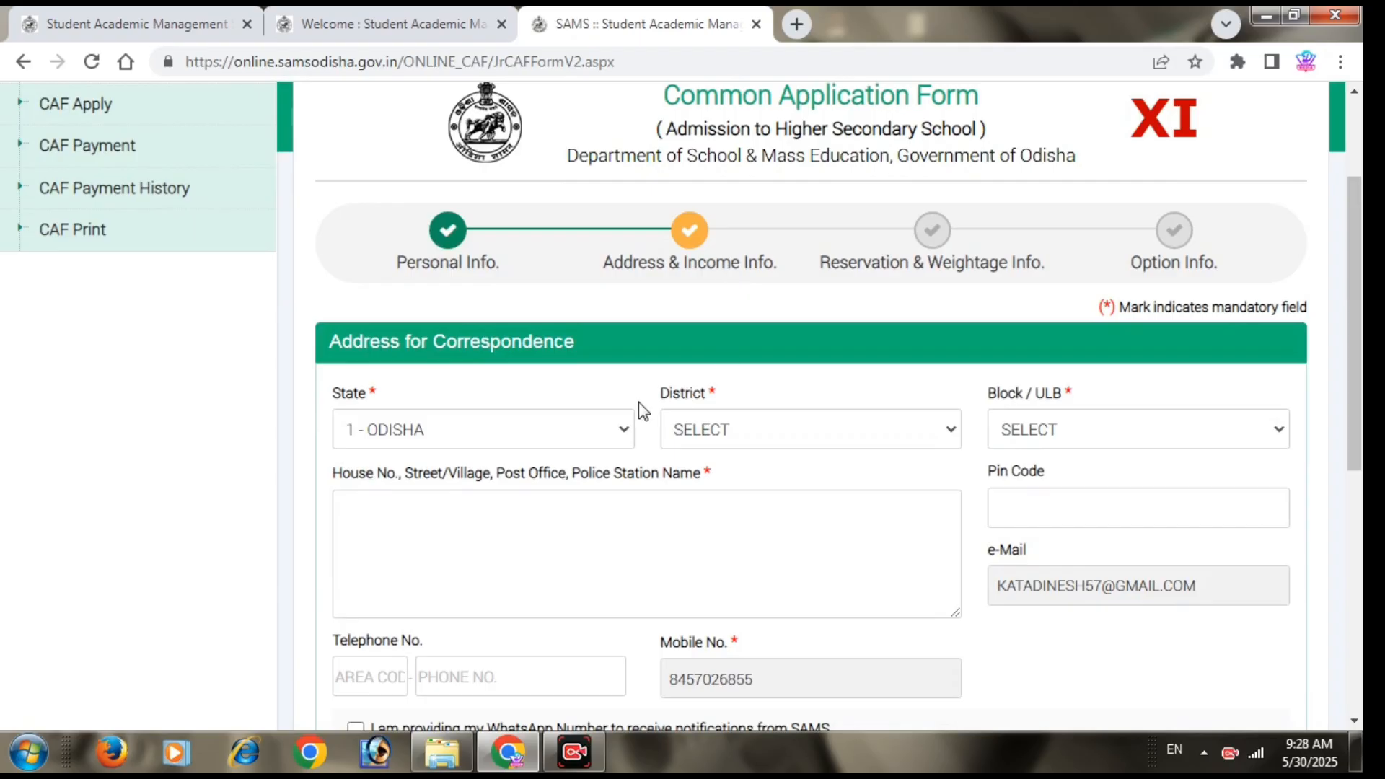
# Set the correspondence address district to NUAPADA and the block to BODEN.
pyautogui.scroll(-1, 638, 401)
pyautogui.click(743, 327)
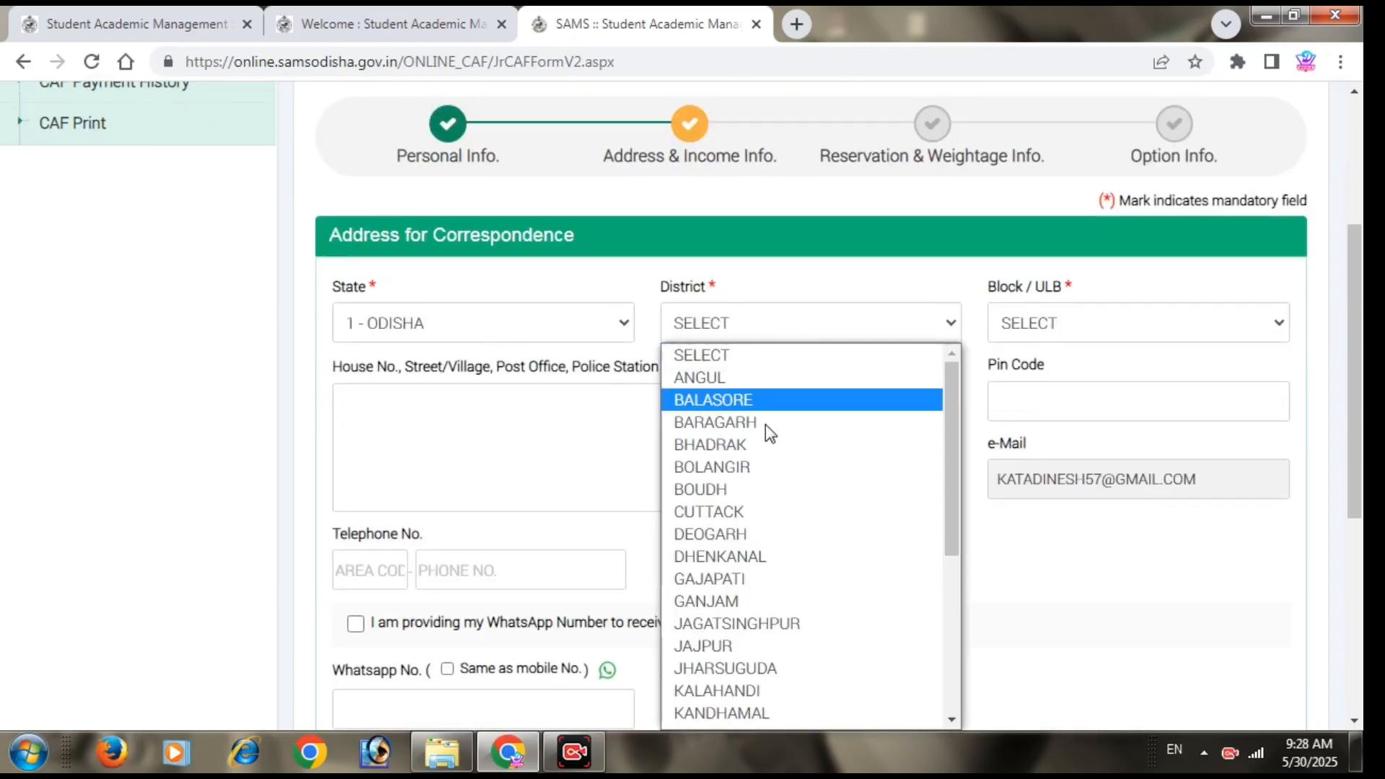
pyautogui.write('nu')
pyautogui.press('Return')
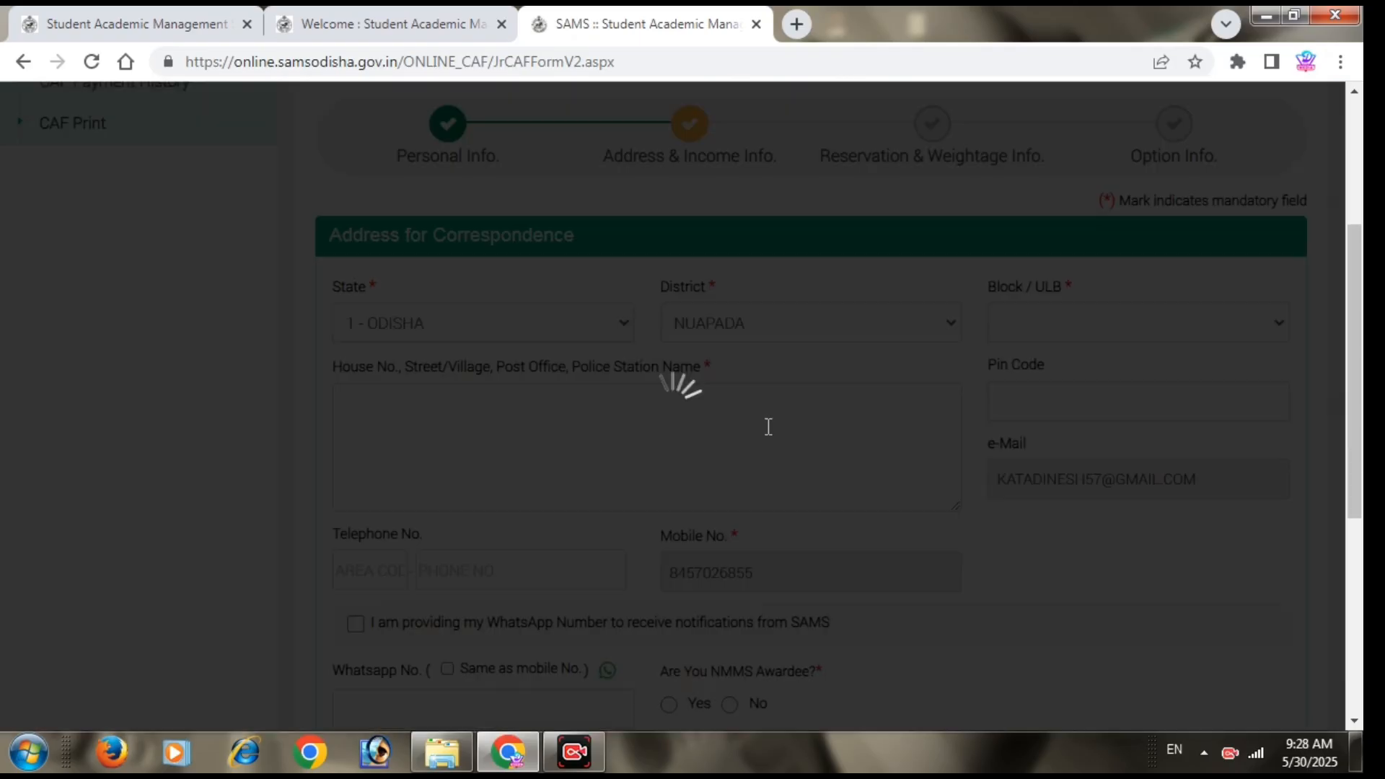
pyautogui.click(1103, 324)
pyautogui.press('Down')
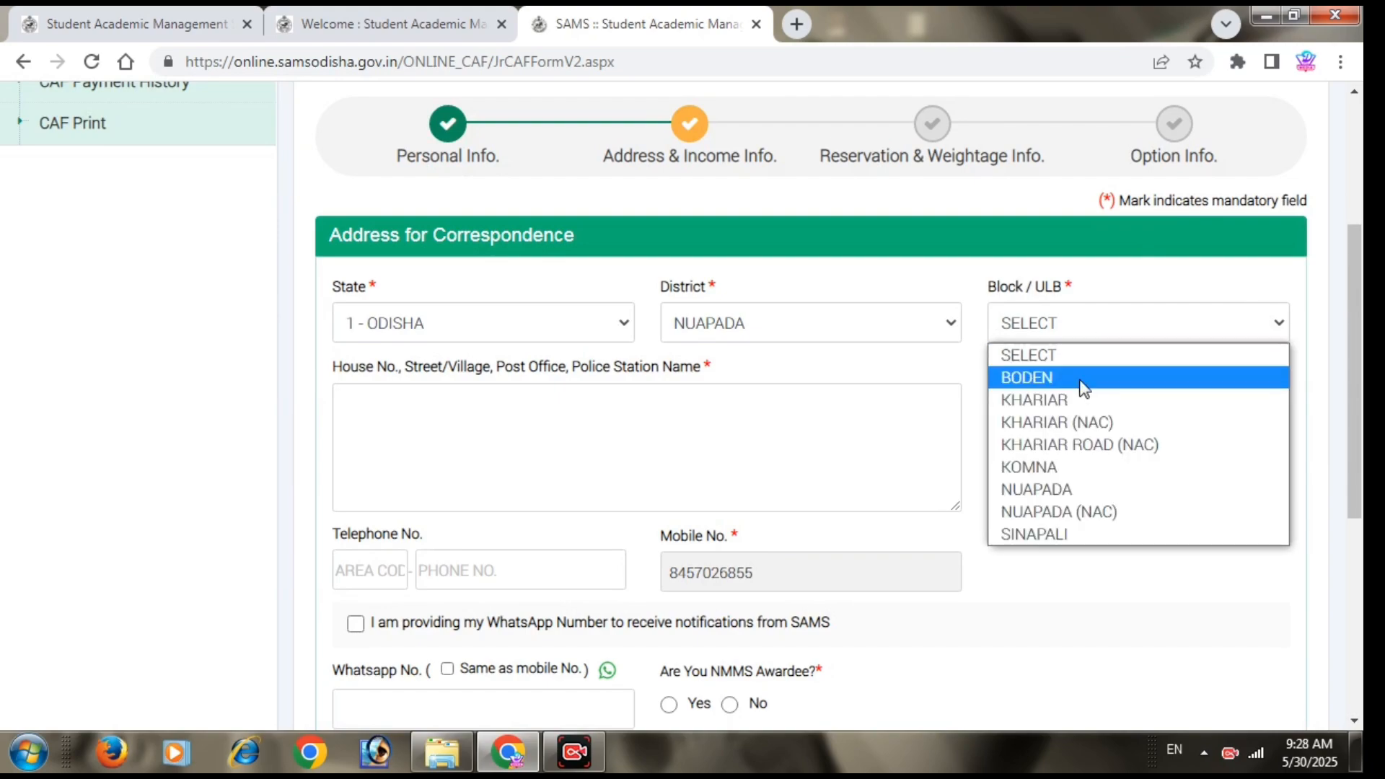
pyautogui.press('Return')
pyautogui.click(474, 442)
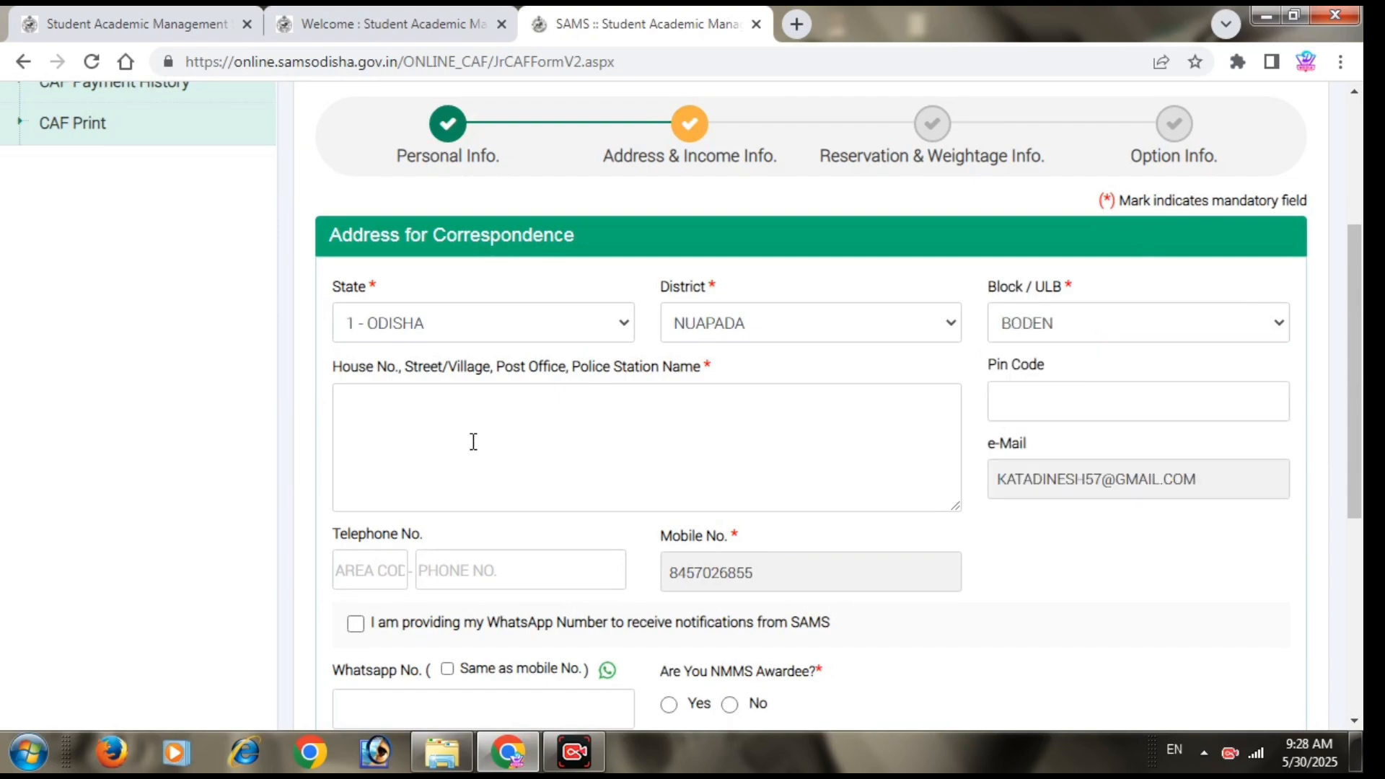
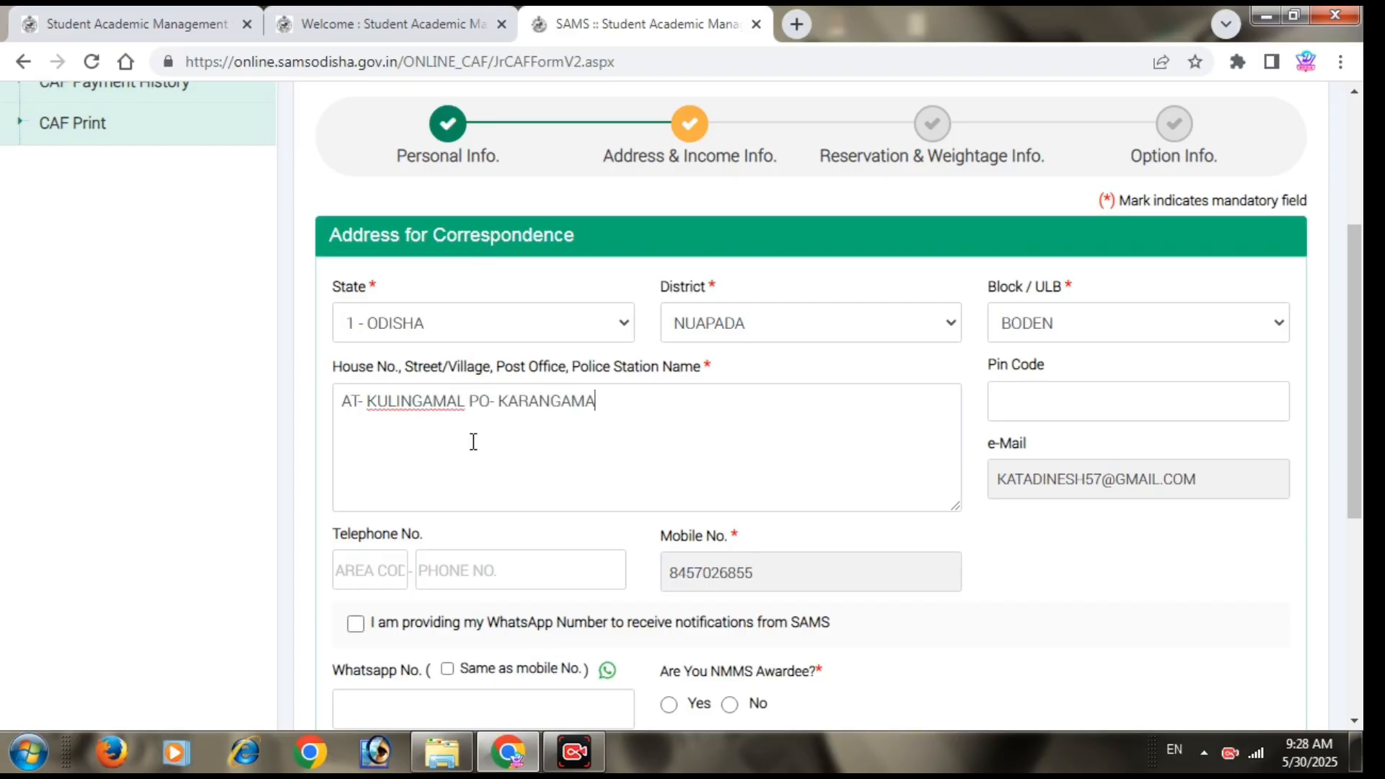
# Enter the applicant's village, post office and police station in capital letters, and fill in the postal pin code.
pyautogui.click(1037, 403)
pyautogui.write('766118')
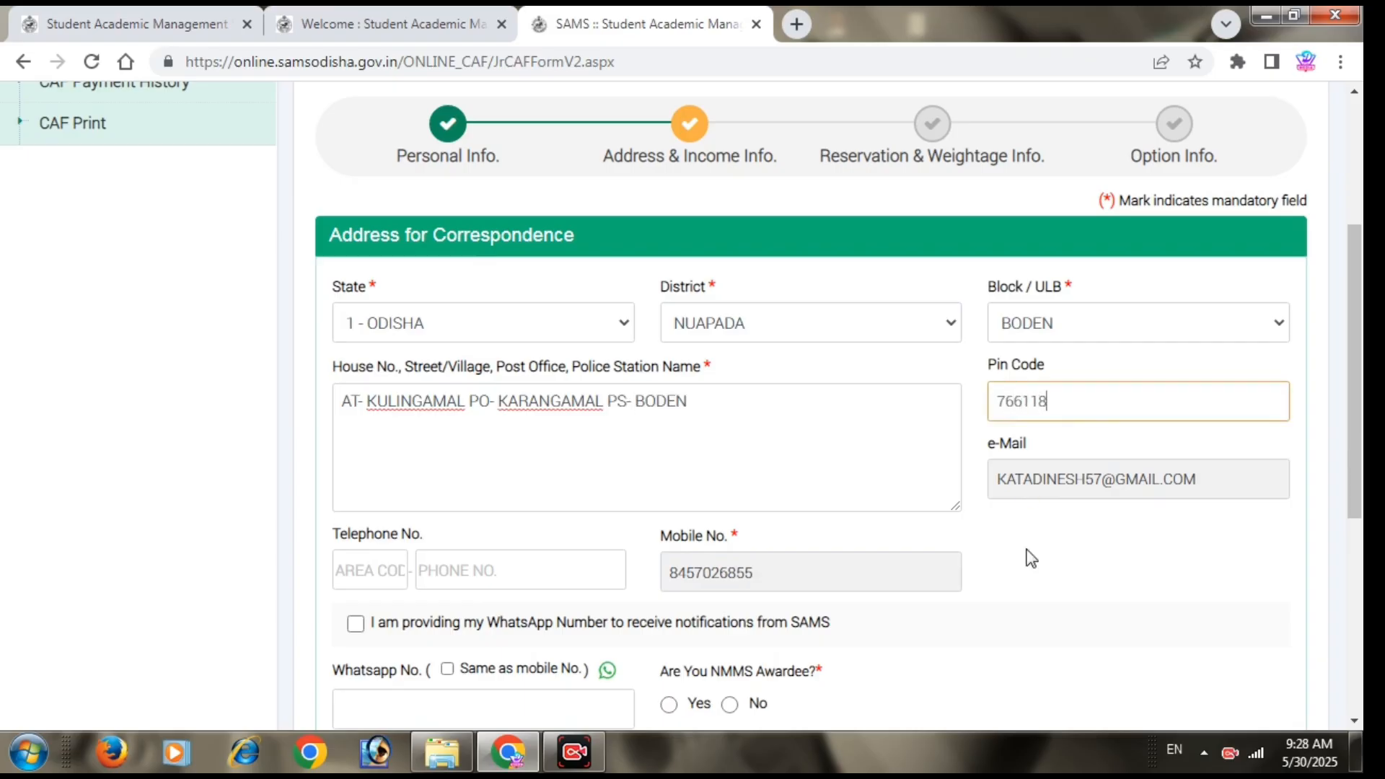
# Opt in to WhatsApp notifications using the same number as the mobile number, and answer No to being an NMMS awardee.
pyautogui.scroll(-1, 970, 458)
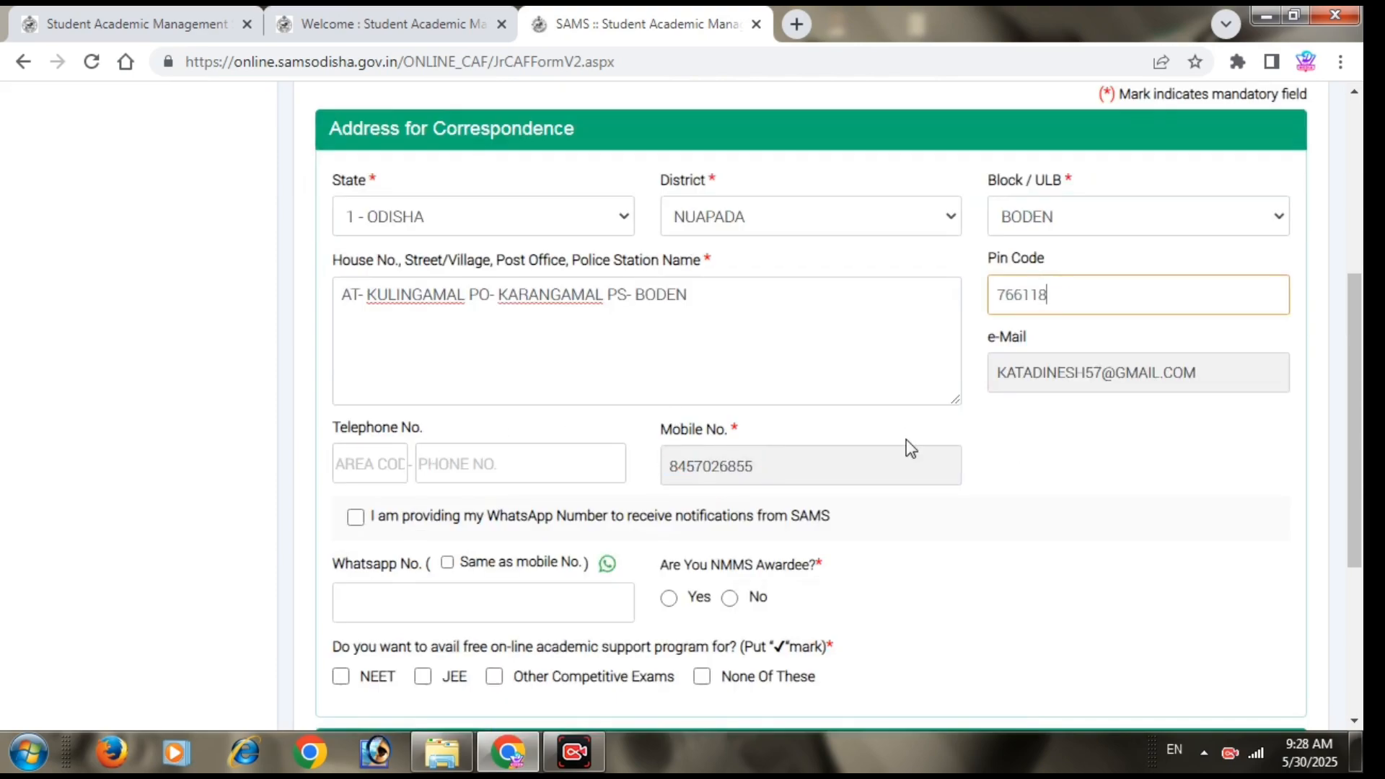
pyautogui.click(994, 442)
pyautogui.scroll(-1, 993, 441)
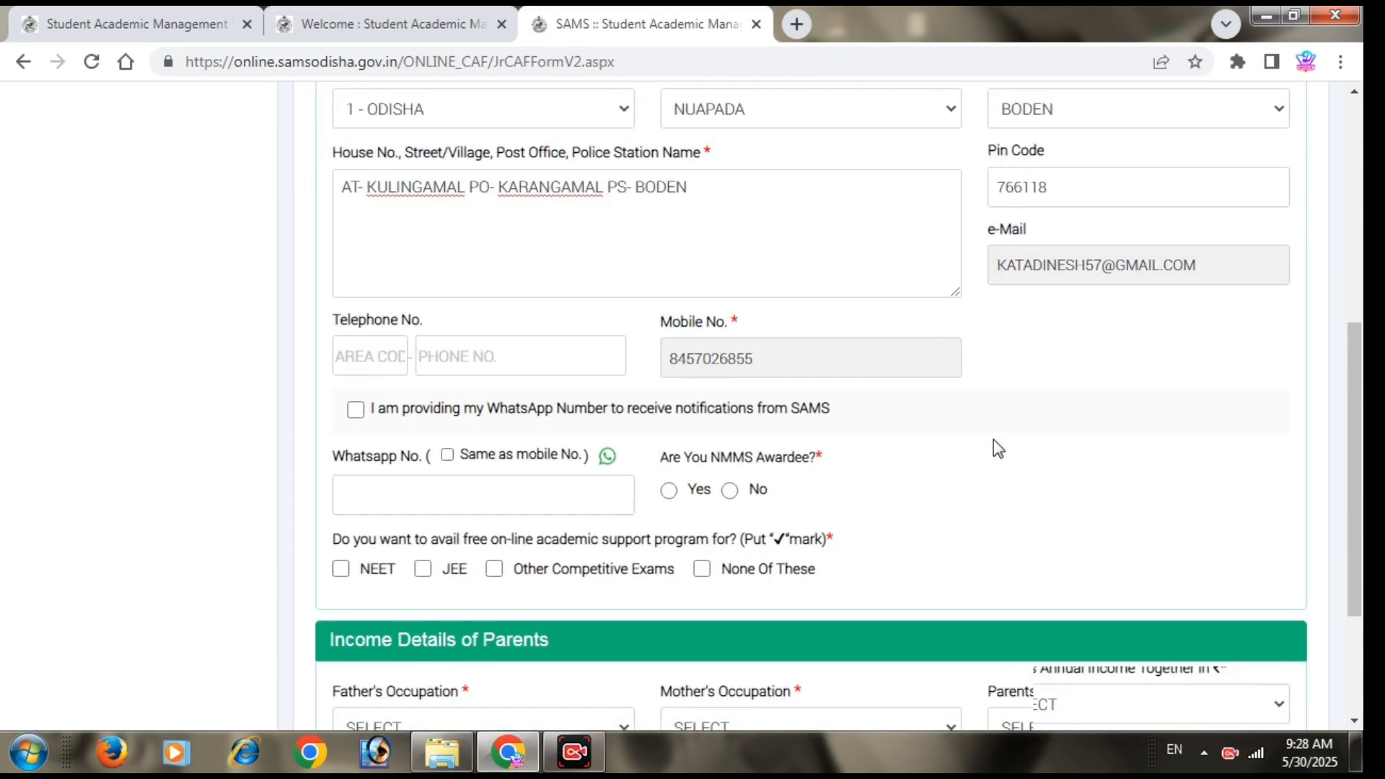
pyautogui.scroll(-1, 993, 442)
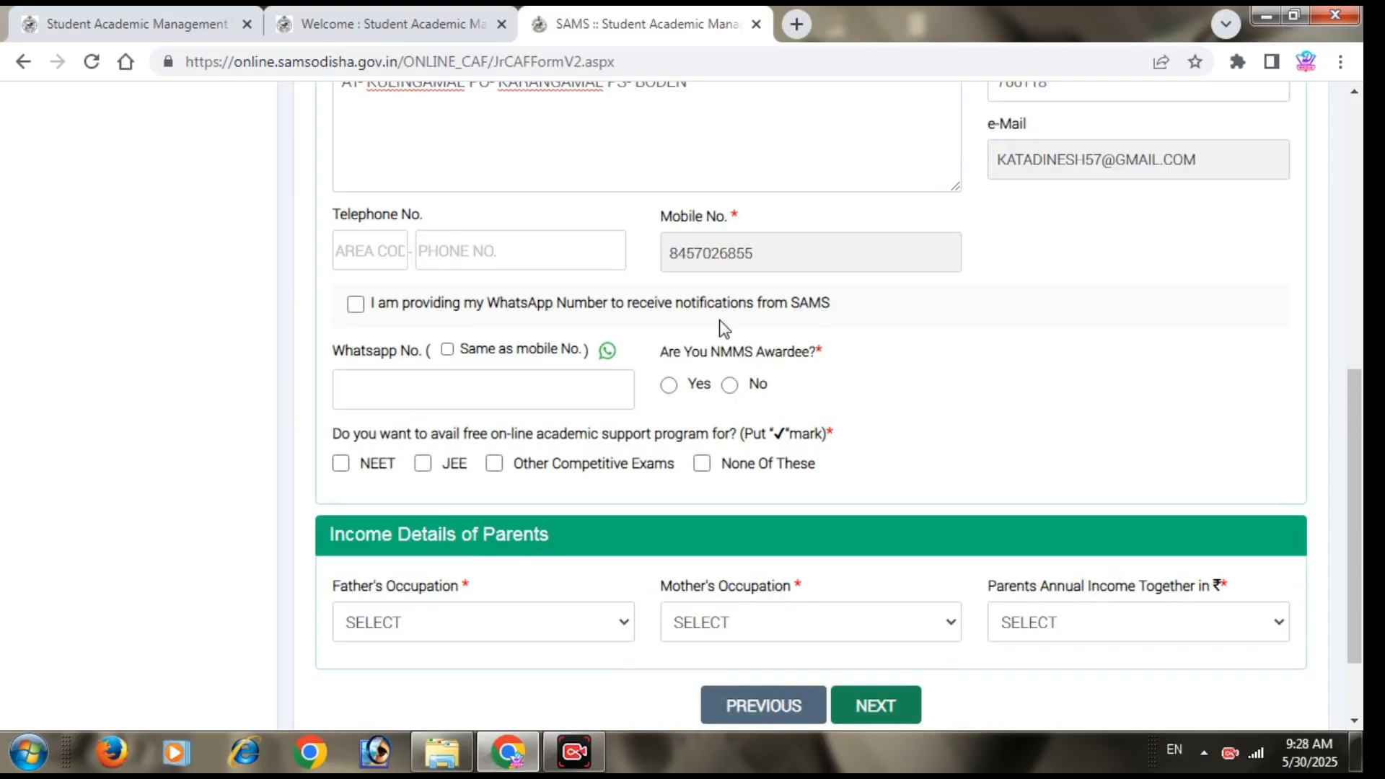
pyautogui.click(357, 309)
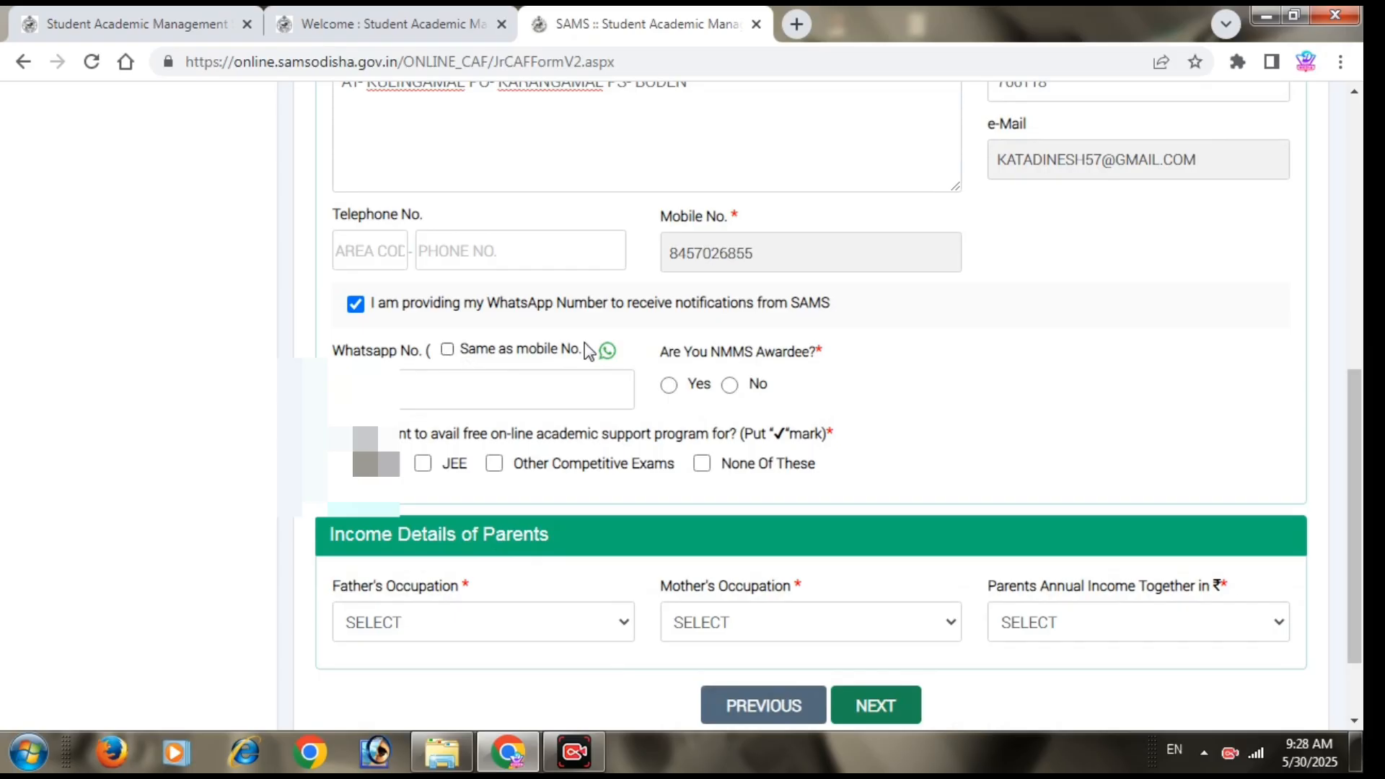
pyautogui.click(447, 350)
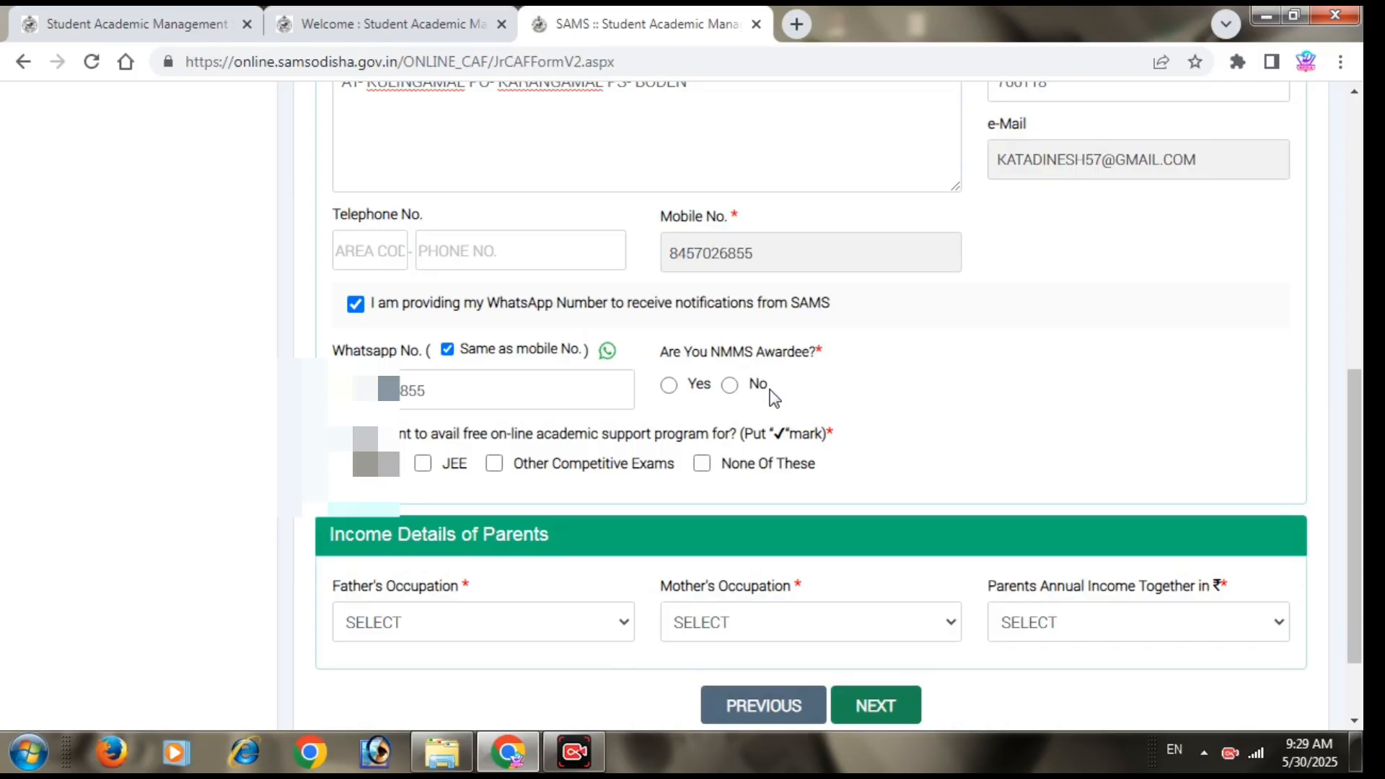
pyautogui.click(729, 386)
# Choose only Other Competitive Exams for the free online academic support program.
pyautogui.scroll(-1, 645, 418)
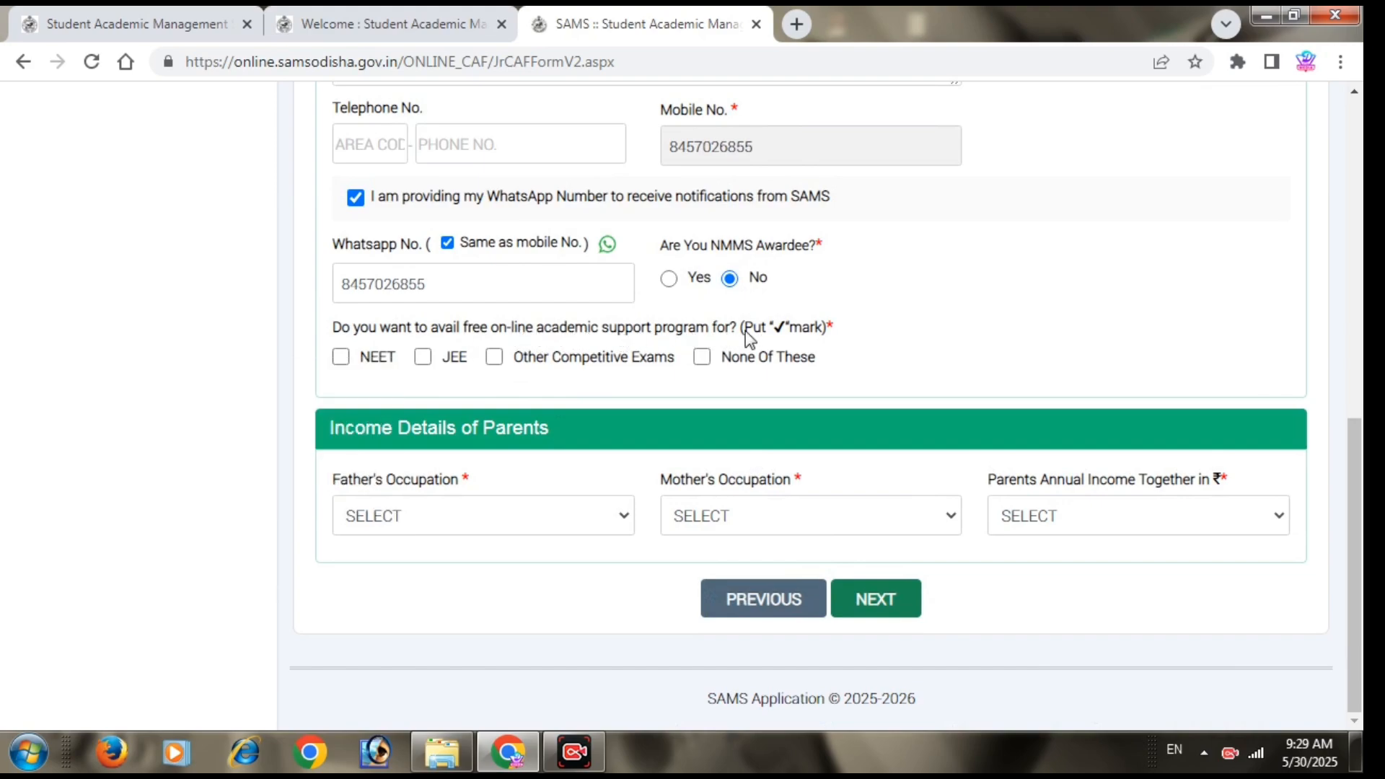
pyautogui.click(341, 357)
pyautogui.click(342, 358)
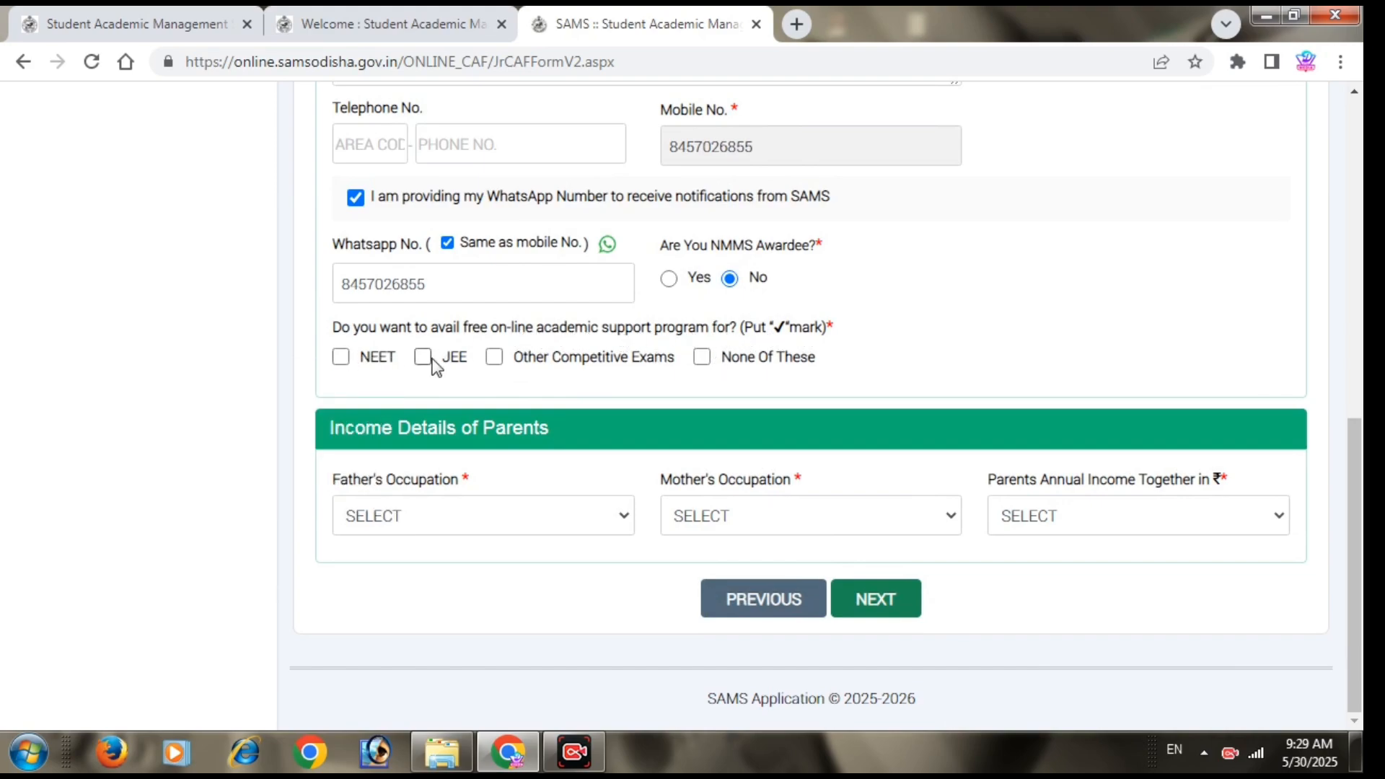
pyautogui.click(497, 356)
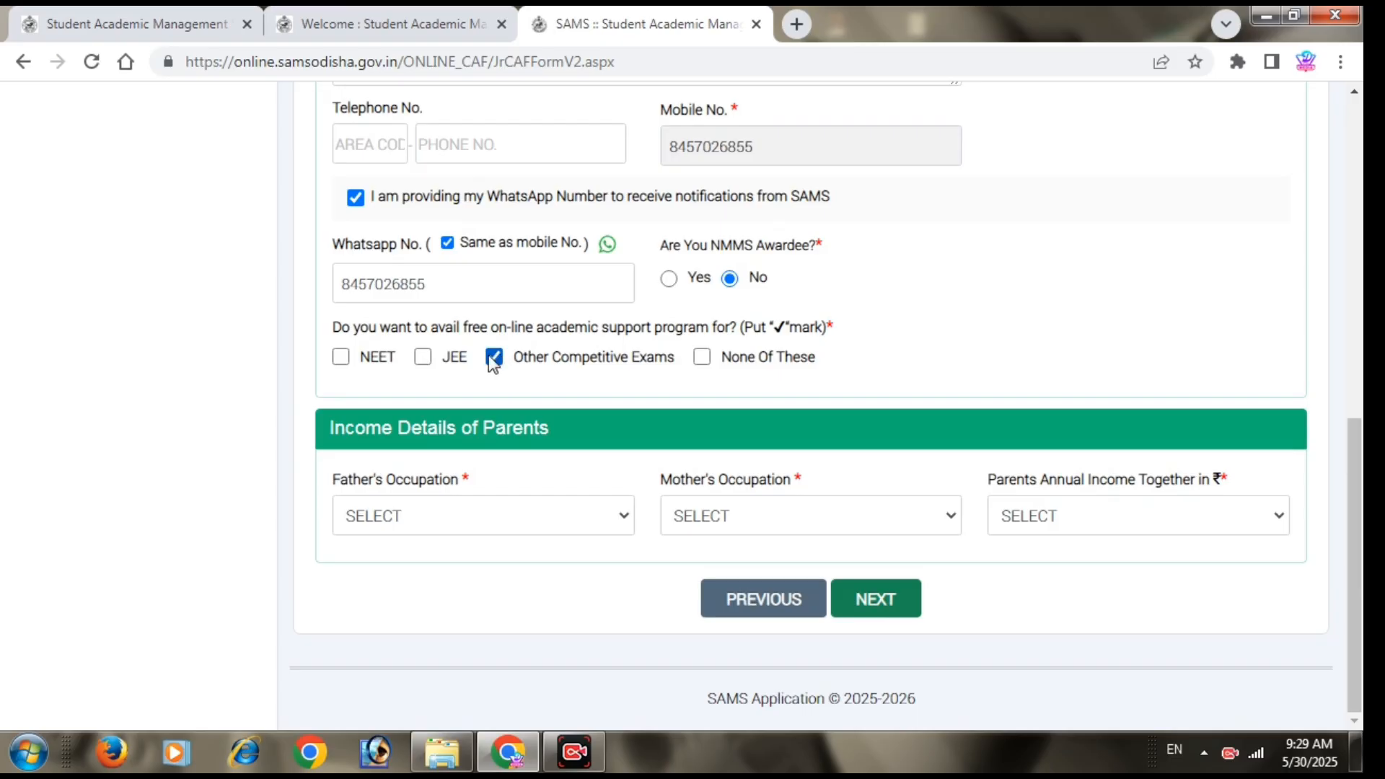
pyautogui.click(701, 357)
pyautogui.click(698, 360)
pyautogui.click(494, 356)
# Set the father's occupation to CULTIVATION, the mother's to HOME MAKER and the parents' annual income to 0 - 1,00,000.
pyautogui.click(465, 516)
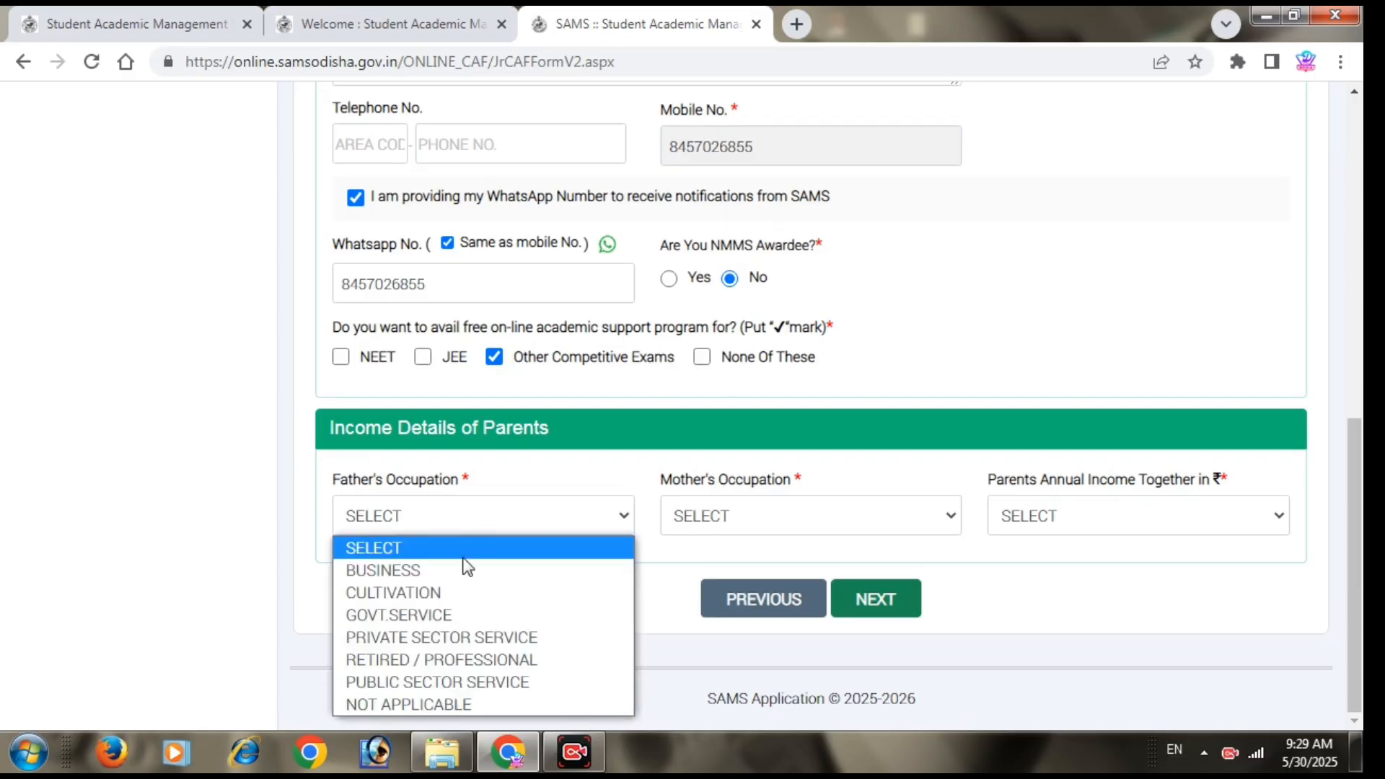
pyautogui.click(455, 595)
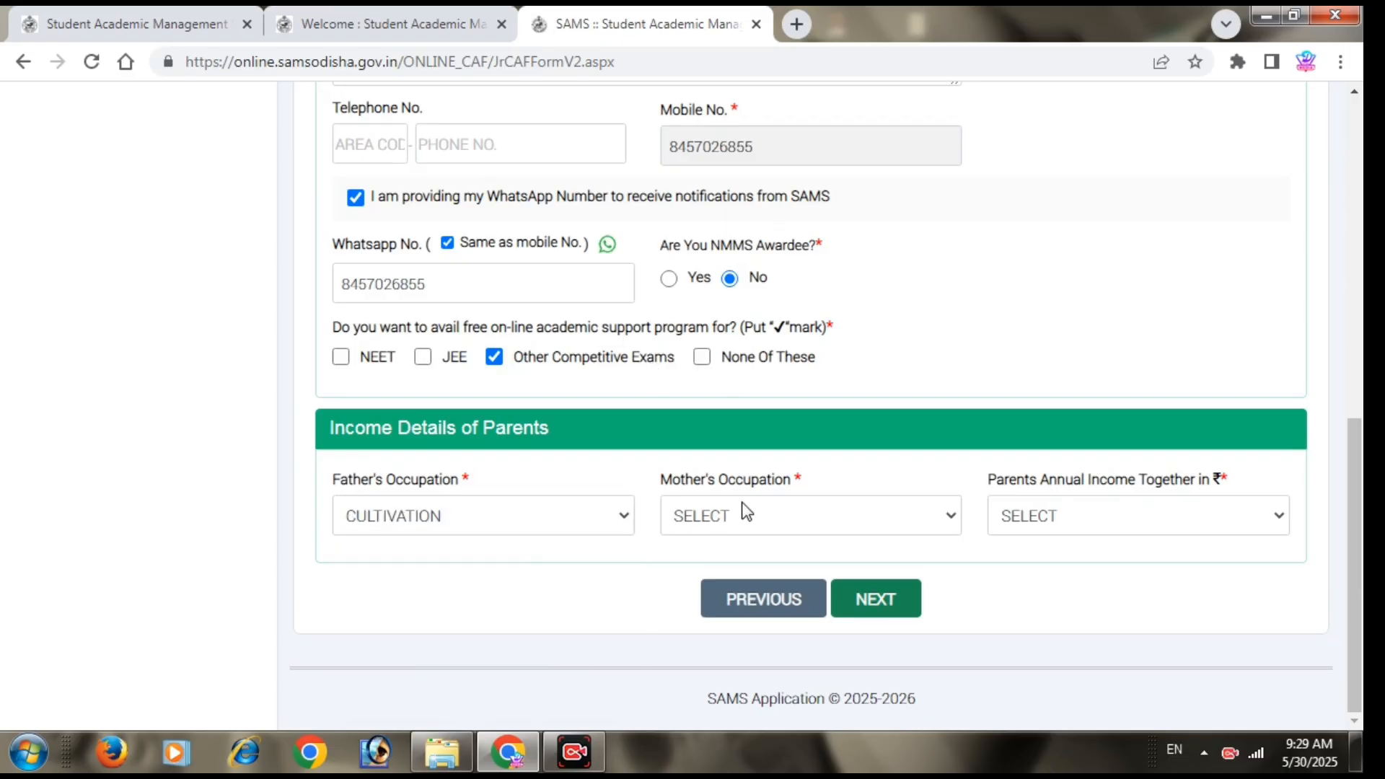
pyautogui.click(740, 516)
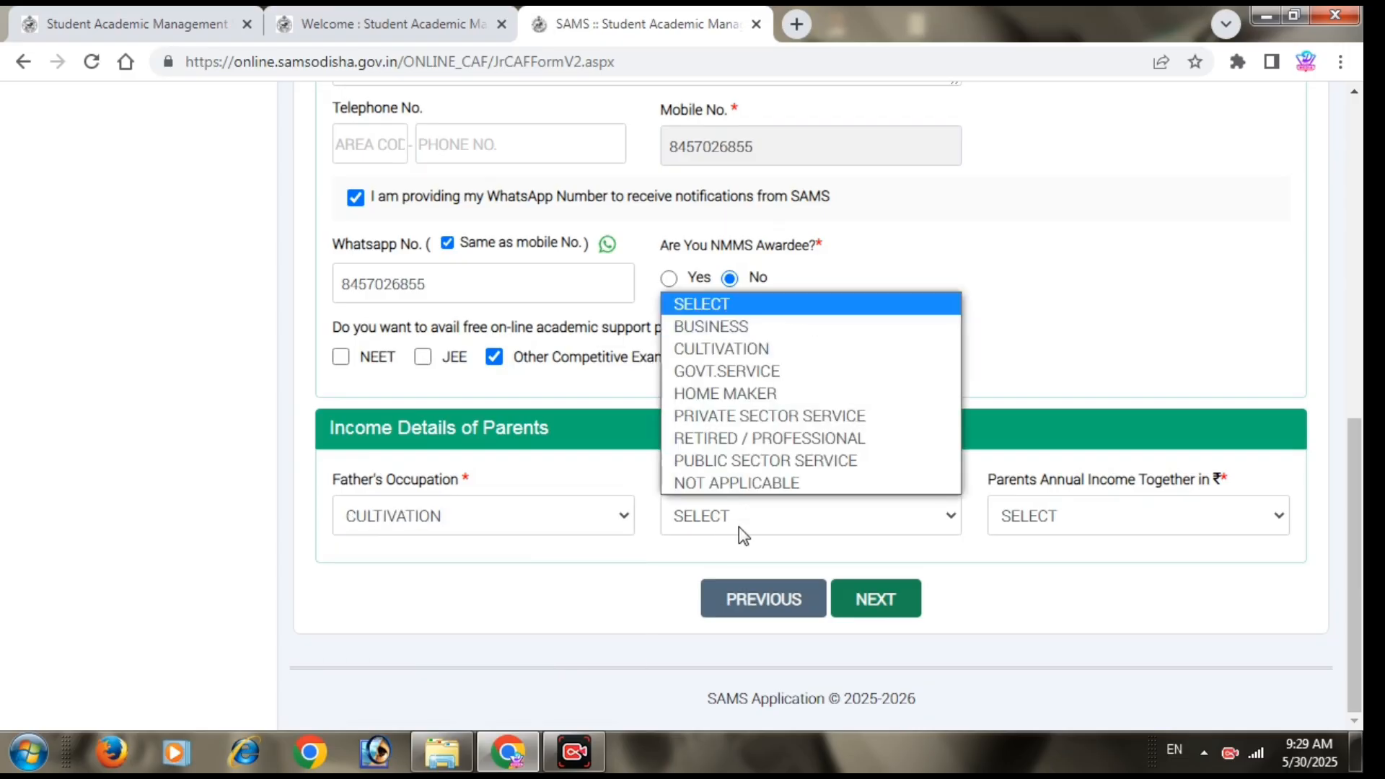
pyautogui.click(734, 393)
pyautogui.click(1094, 517)
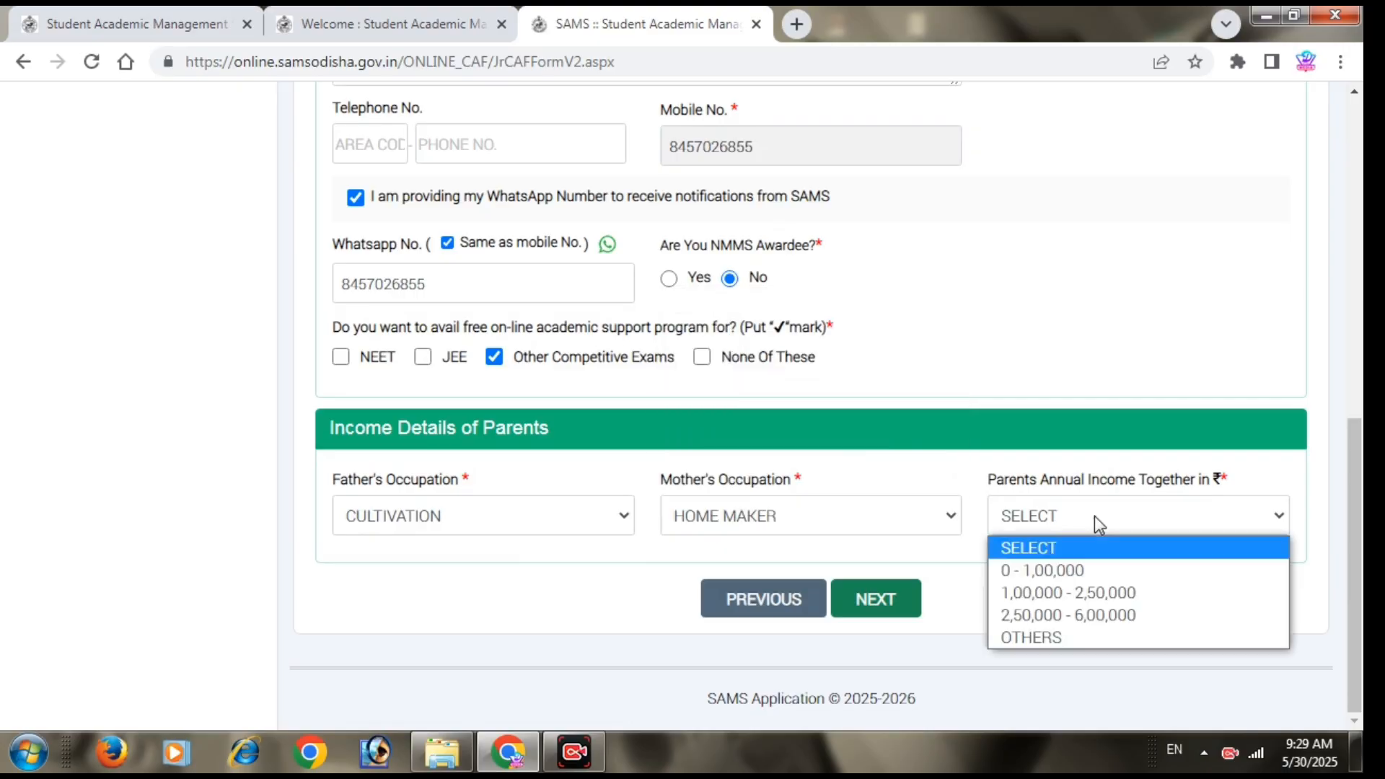
pyautogui.click(1079, 572)
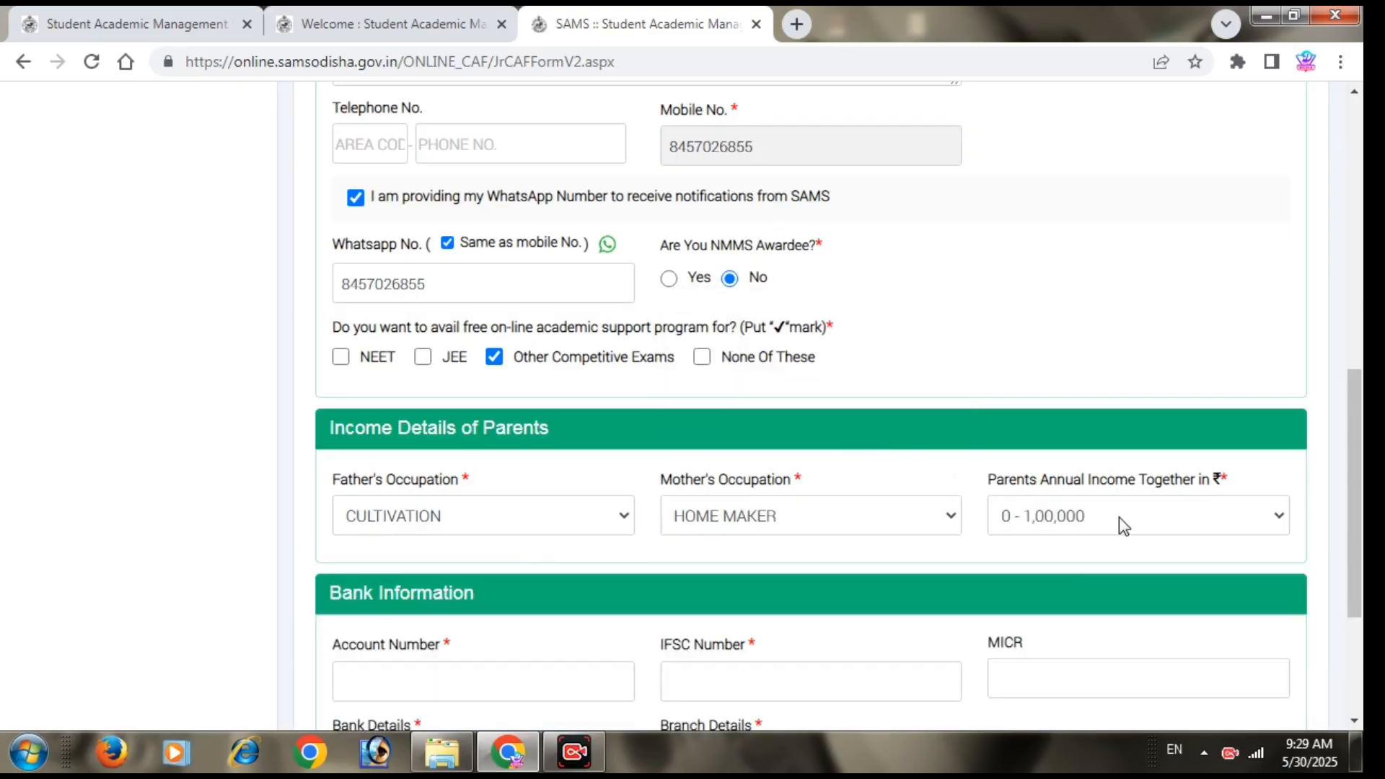
# Fill in the bank account number and IFSC number SBIN0RRUKGB, and submit the address and income section.
pyautogui.scroll(-3, 1119, 517)
pyautogui.click(543, 430)
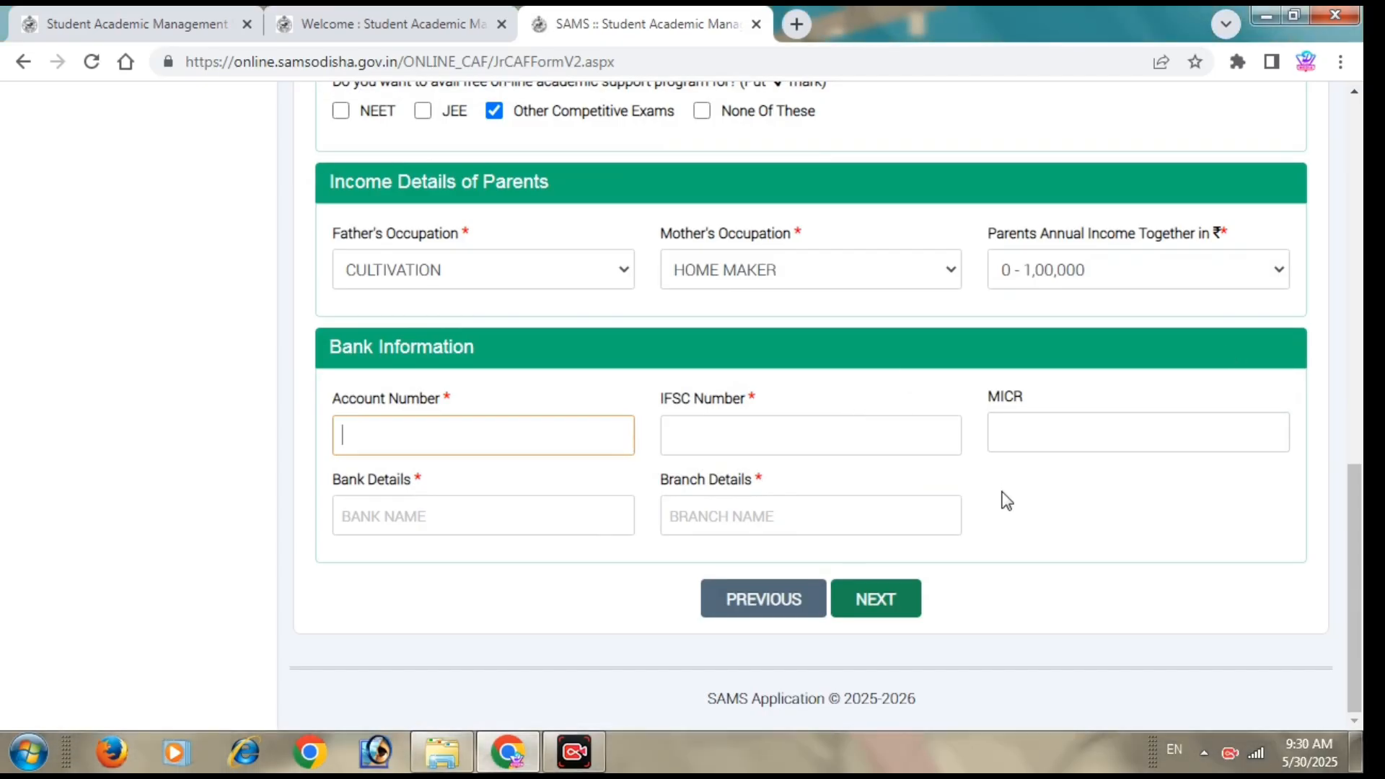
pyautogui.click(678, 440)
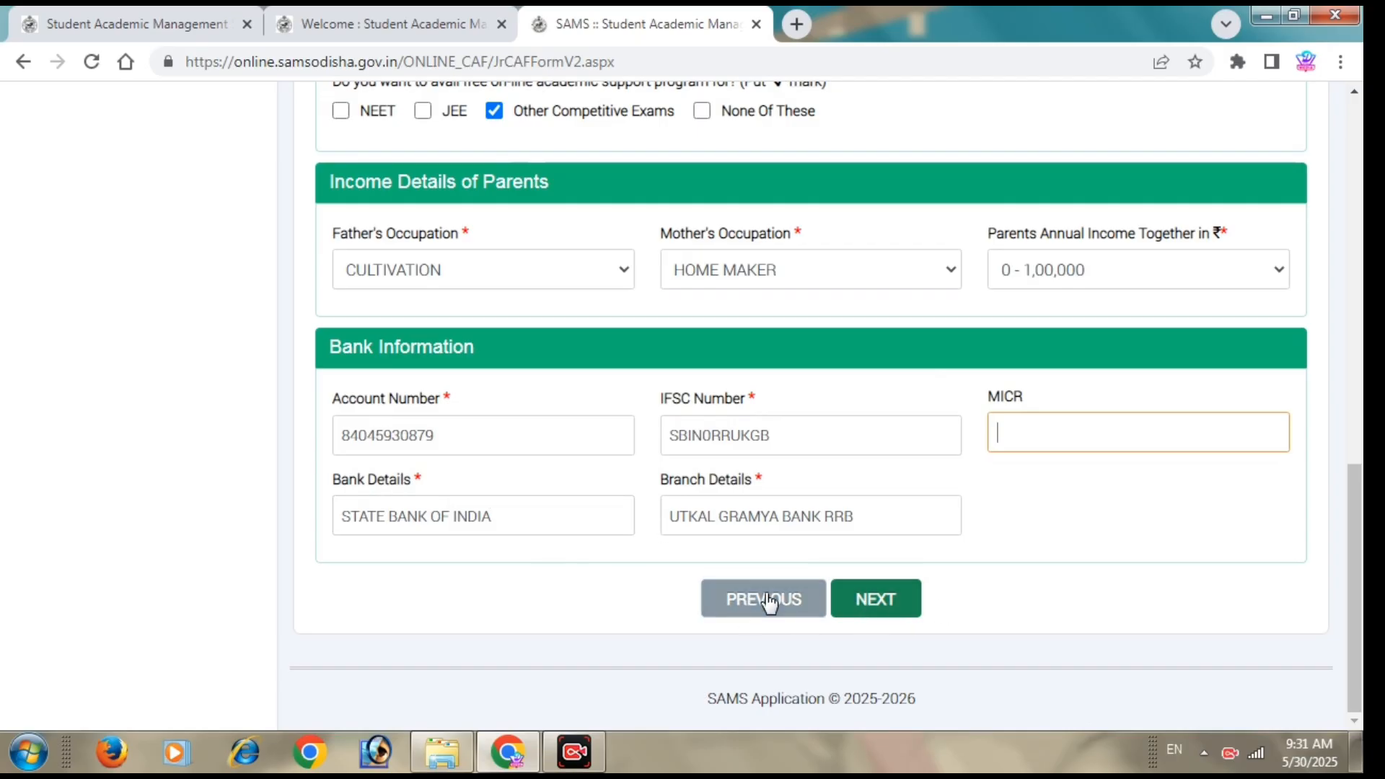
pyautogui.click(861, 604)
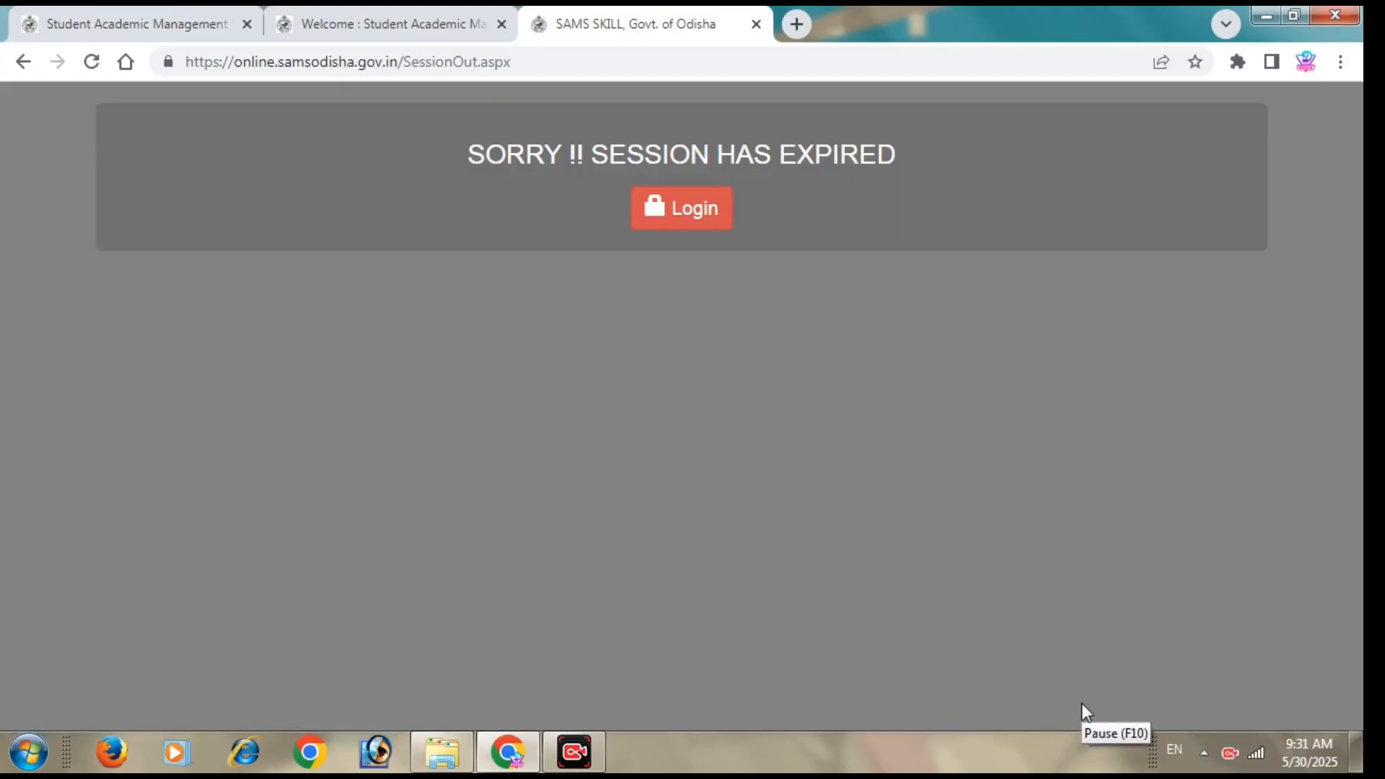
# Return to the student login page to sign in to the application form again.
pyautogui.click(695, 218)
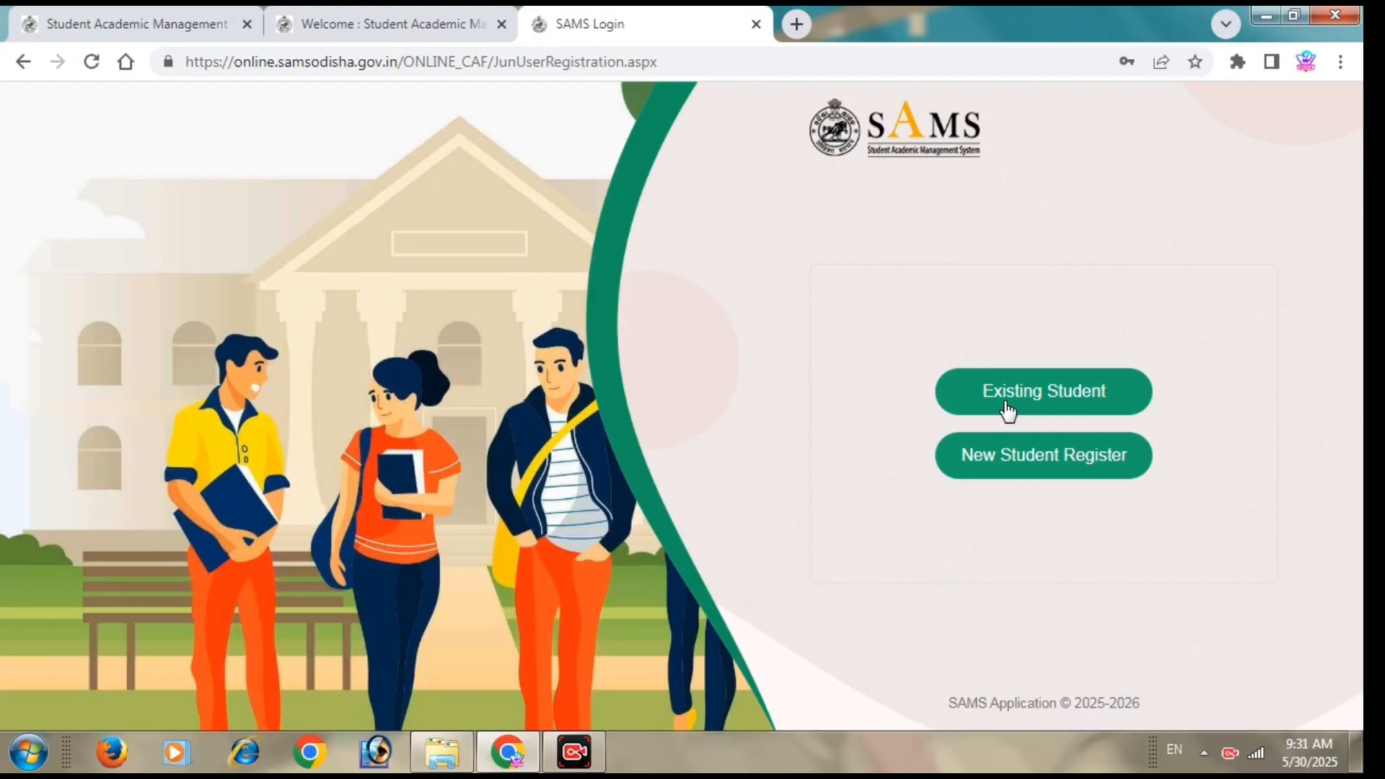
pyautogui.click(1008, 410)
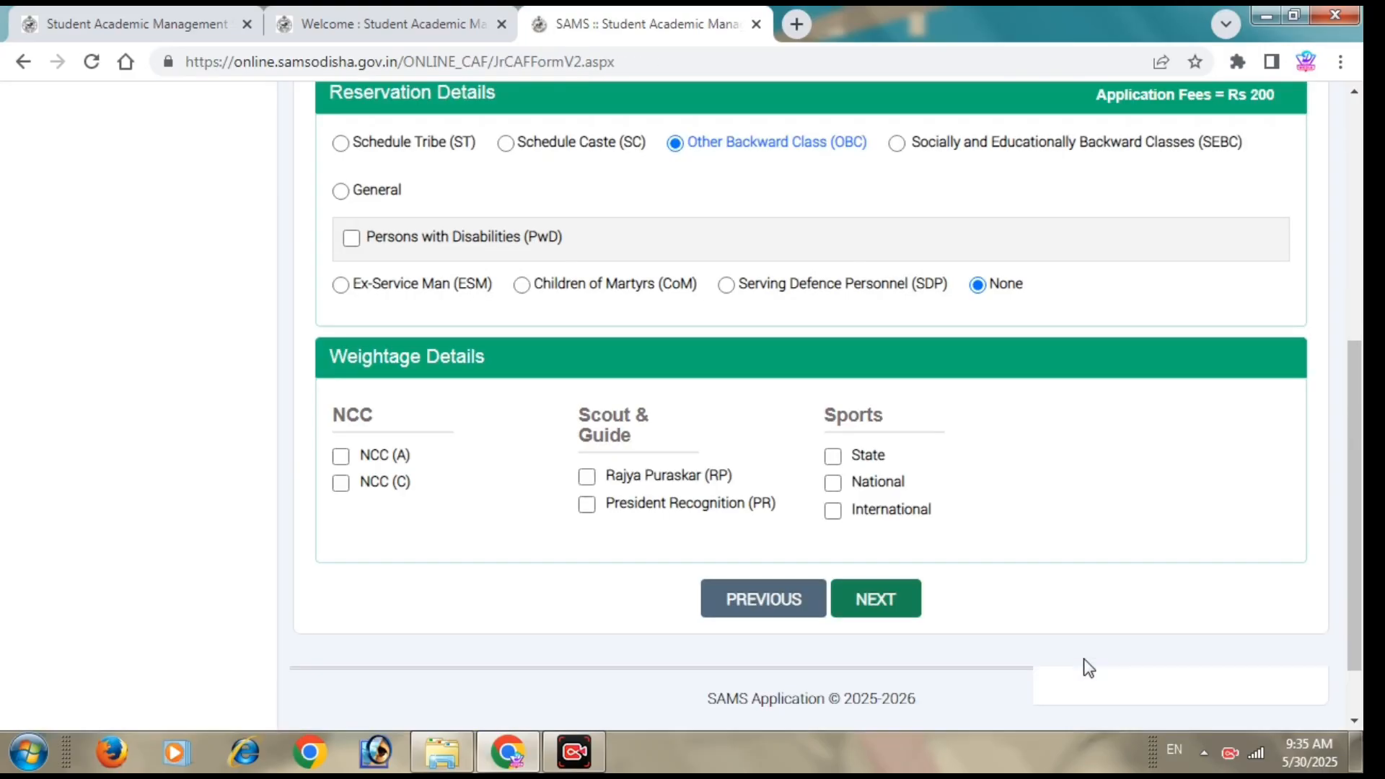
# Select the ST, SC, OBC and General reservation categories in turn to compare their application fees.
pyautogui.scroll(5, 726, 474)
pyautogui.scroll(-1, 906, 426)
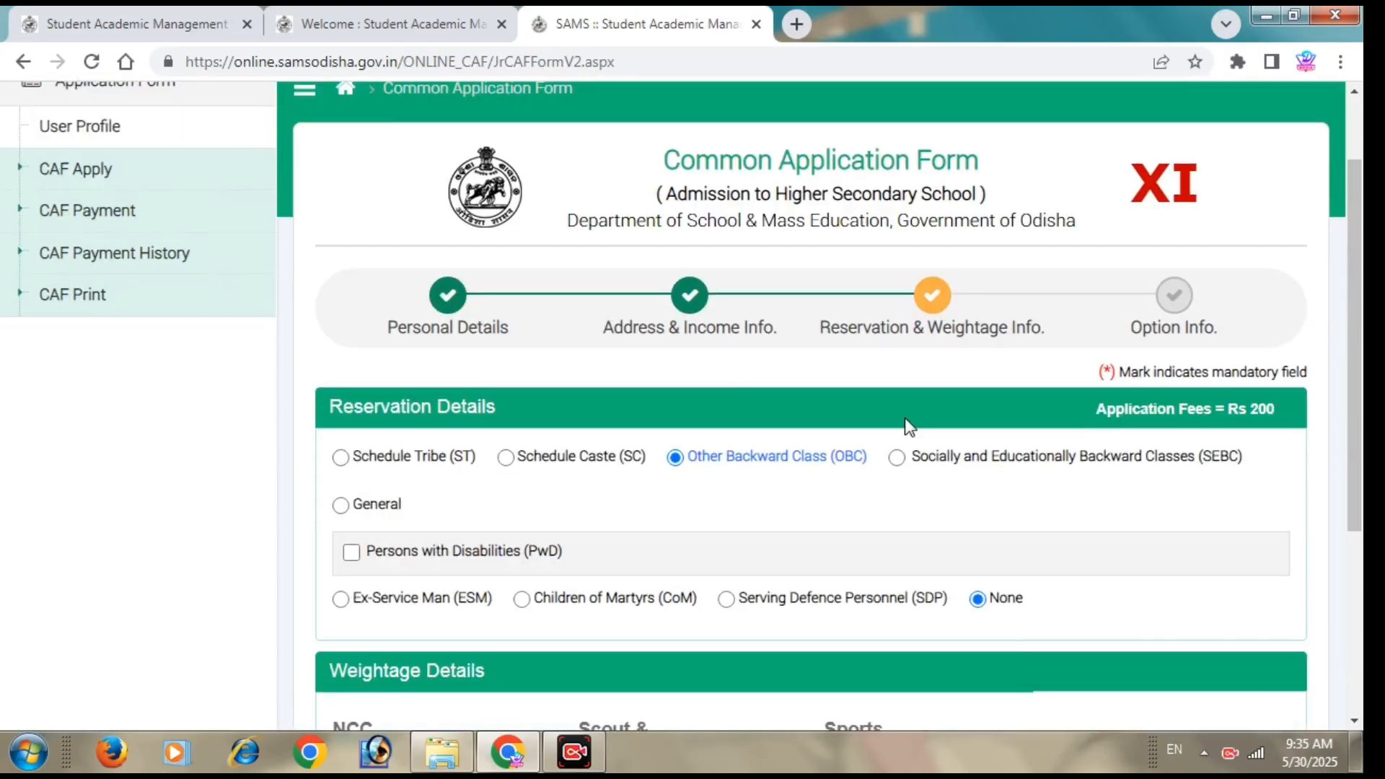
pyautogui.click(339, 456)
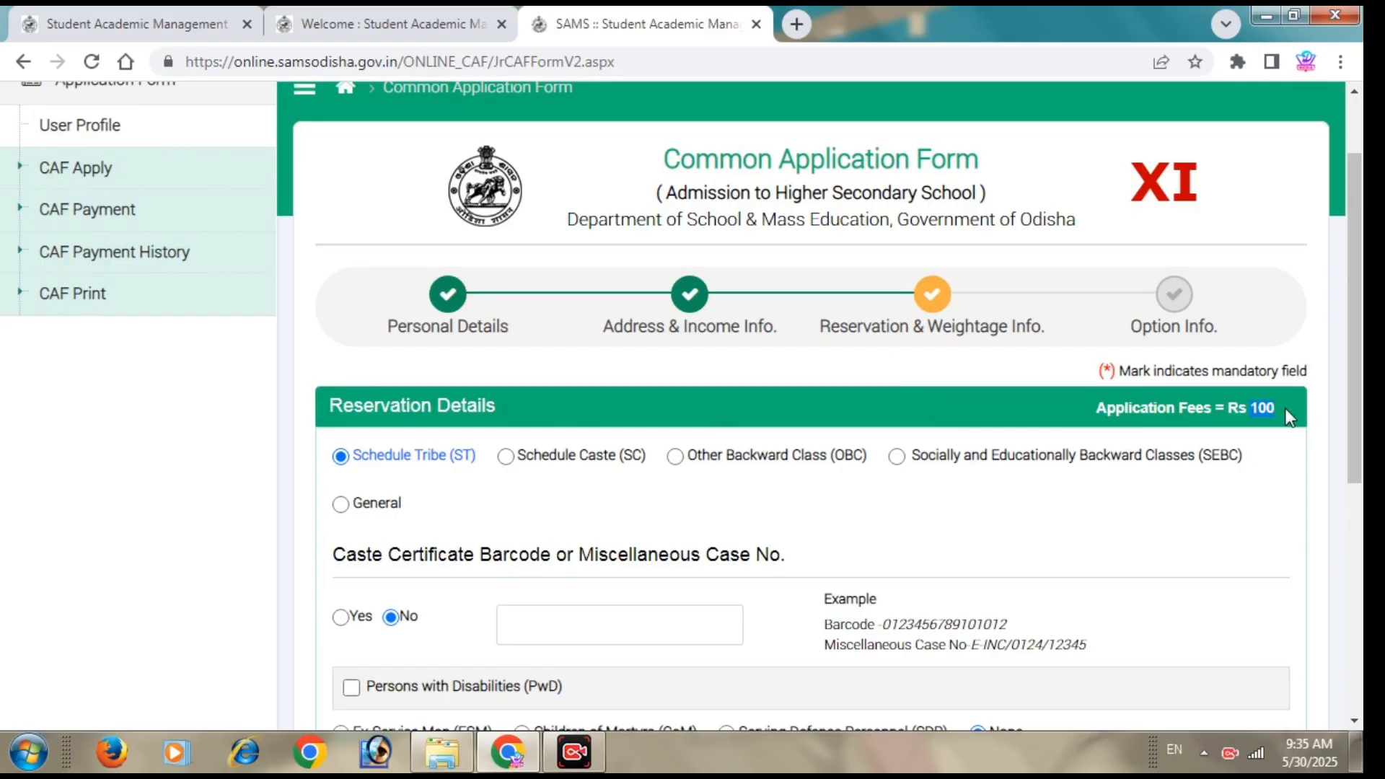
pyautogui.click(506, 456)
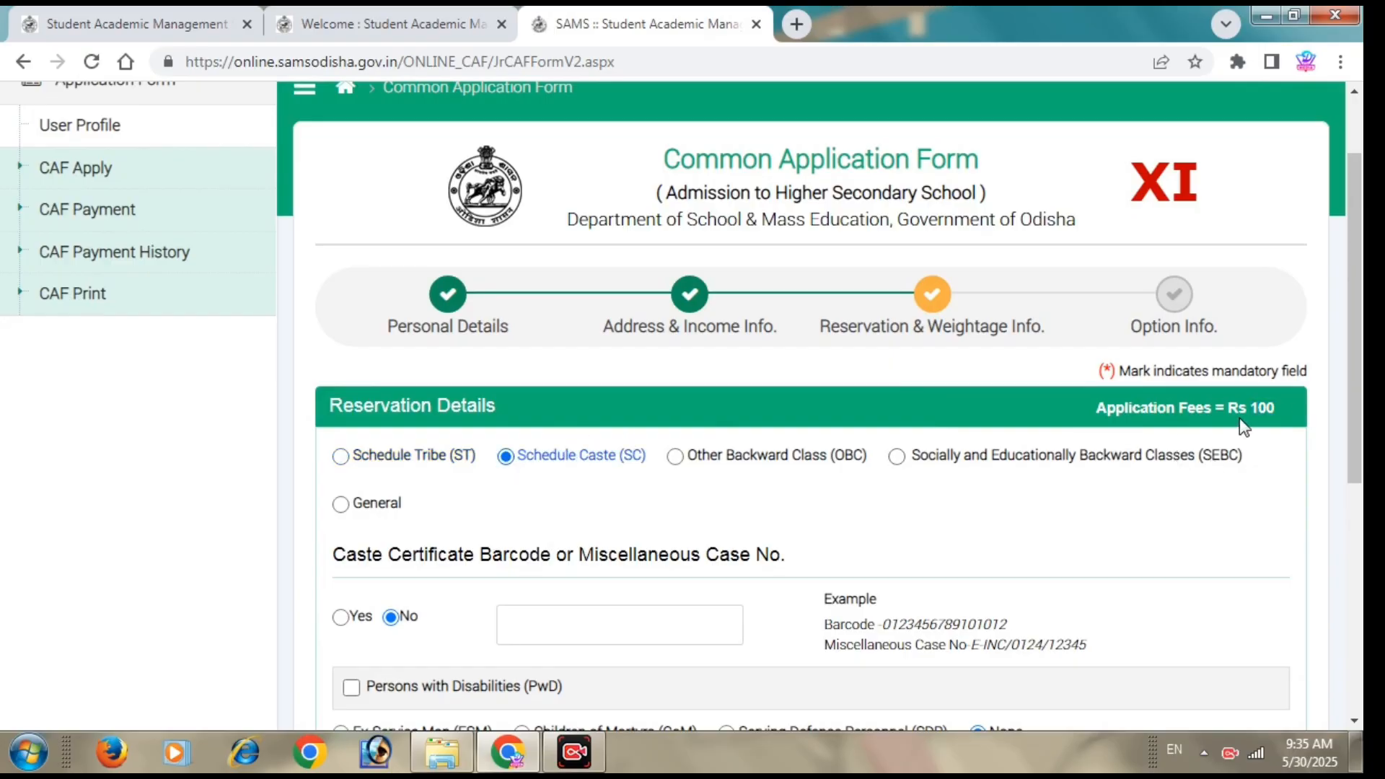
pyautogui.tripleClick(1274, 406)
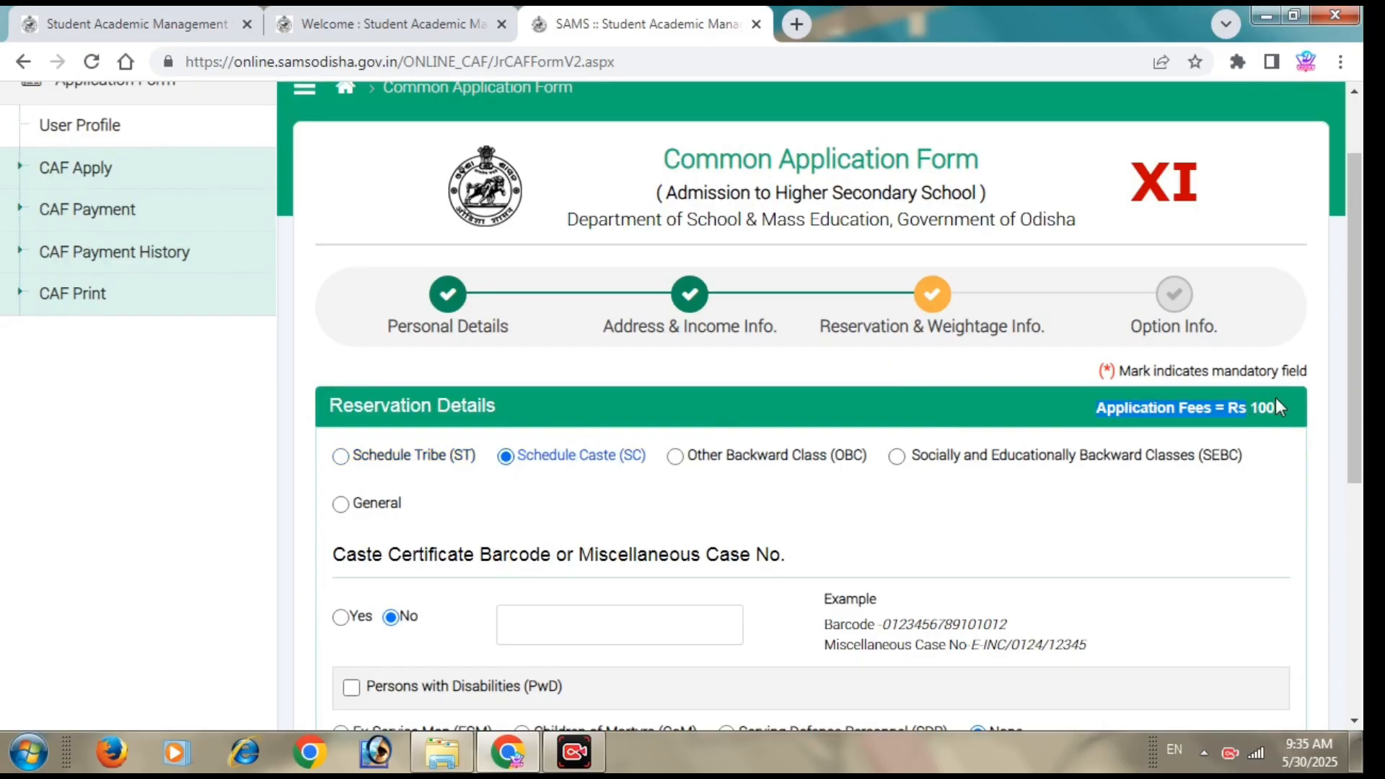
pyautogui.click(675, 456)
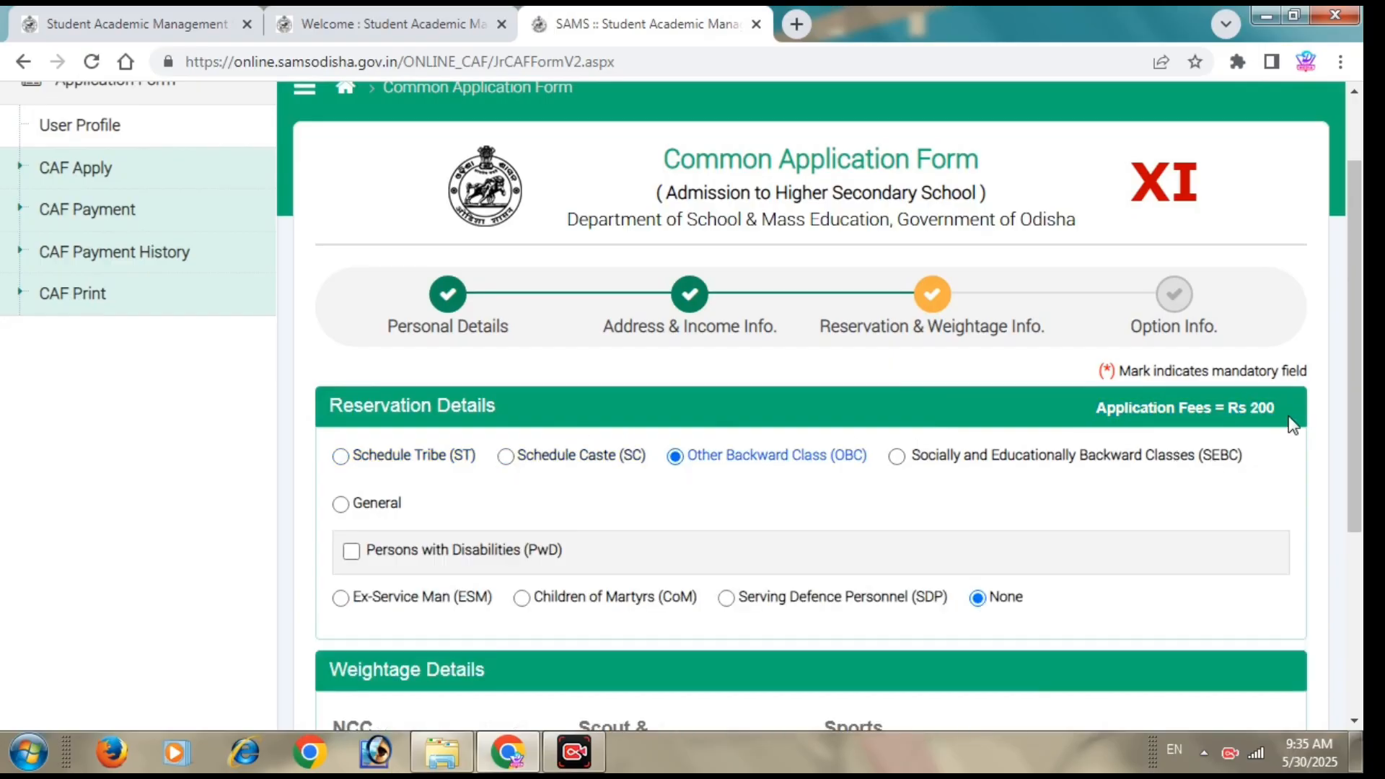
pyautogui.click(340, 504)
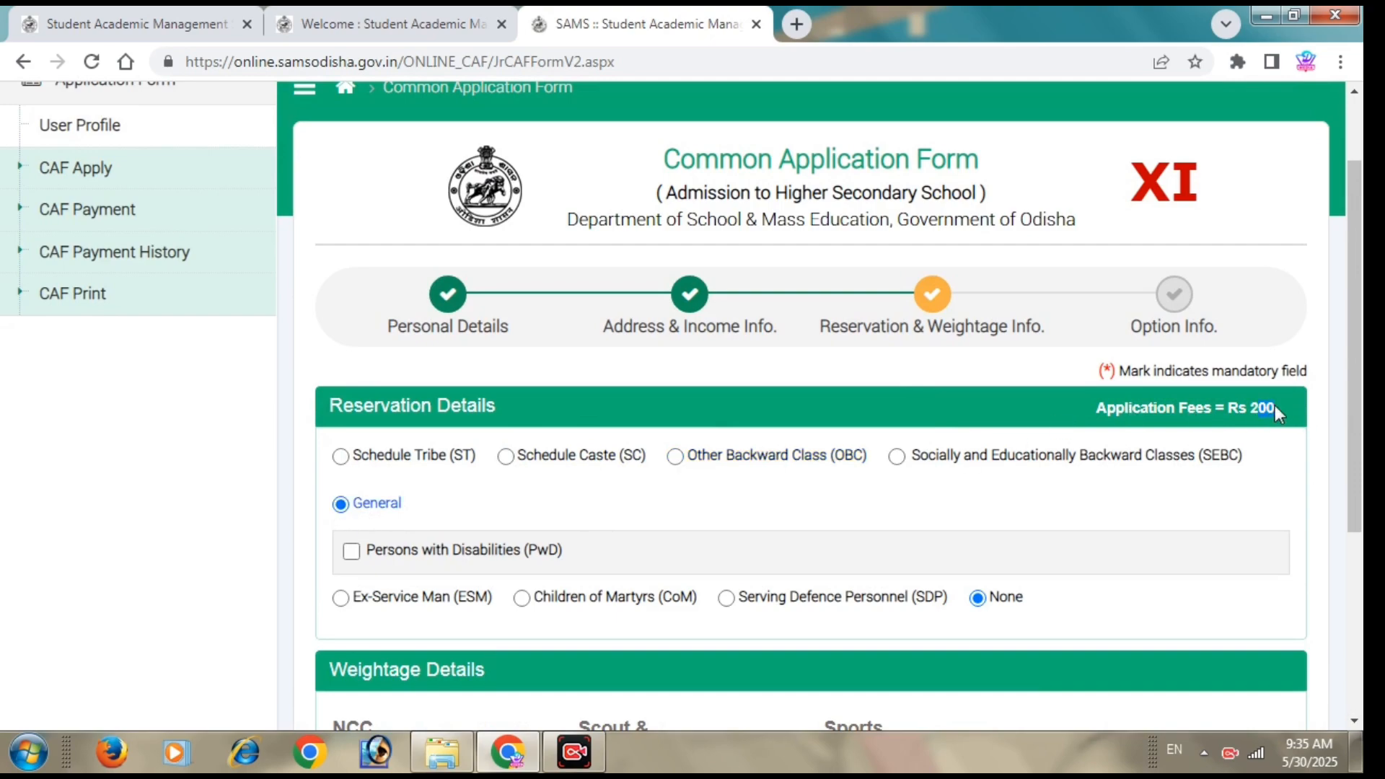
# Choose Other Backward Class (OBC) as the reservation category and submit the reservation section without claiming any weightage.
pyautogui.click(676, 456)
pyautogui.scroll(-3, 865, 386)
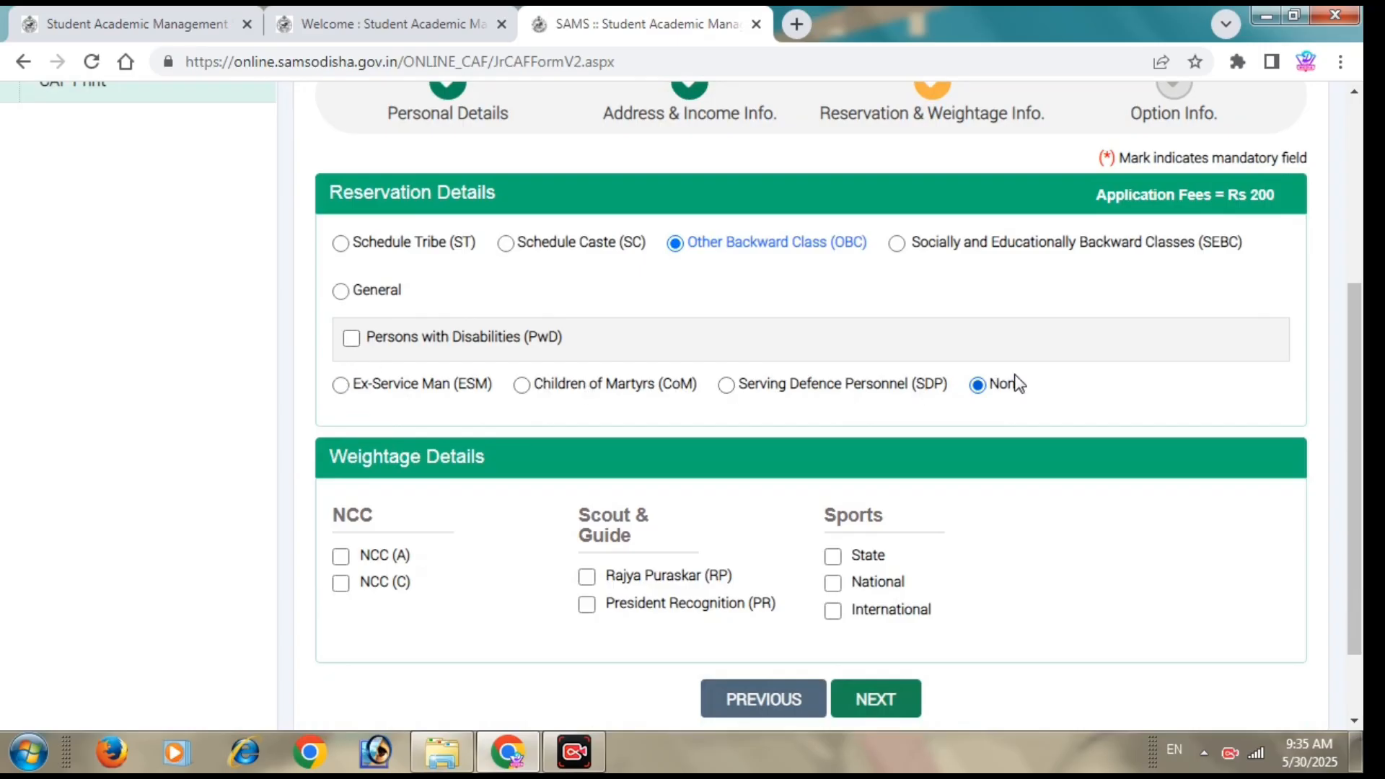
pyautogui.scroll(-3, 1153, 322)
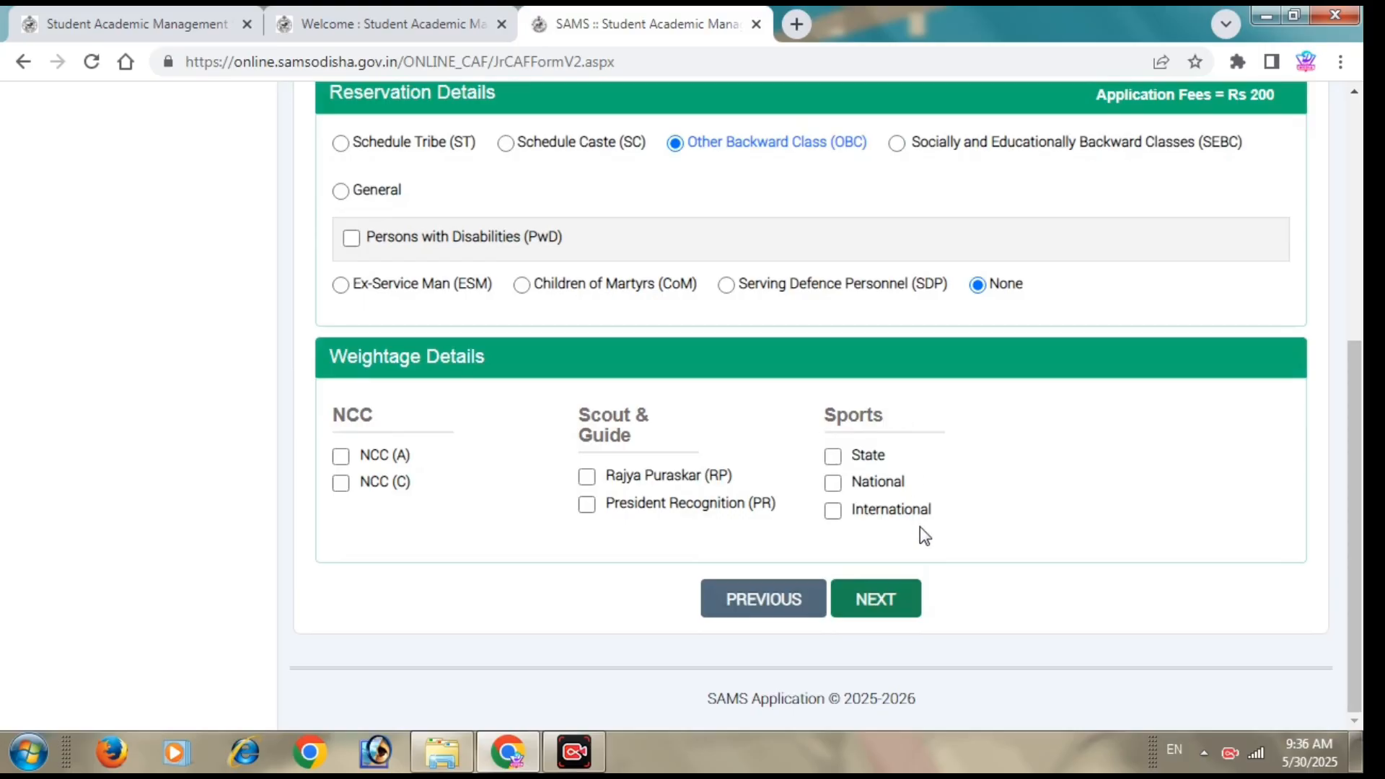
pyautogui.click(874, 599)
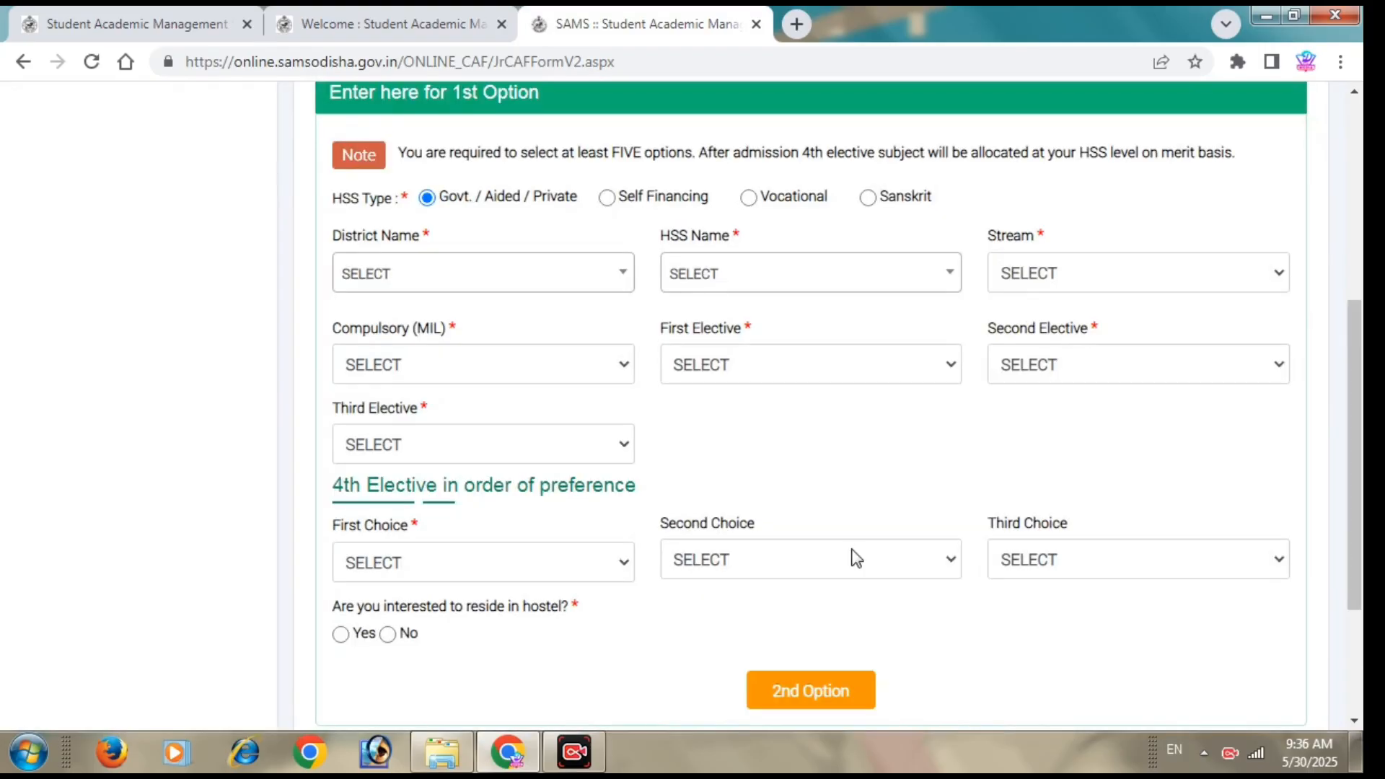
# Set the district of the 1st option to NUAPADA, keeping the HSS type Govt. / Aided / Private.
pyautogui.scroll(1, 837, 505)
pyautogui.scroll(-2, 575, 365)
pyautogui.scroll(2, 575, 365)
pyautogui.click(502, 395)
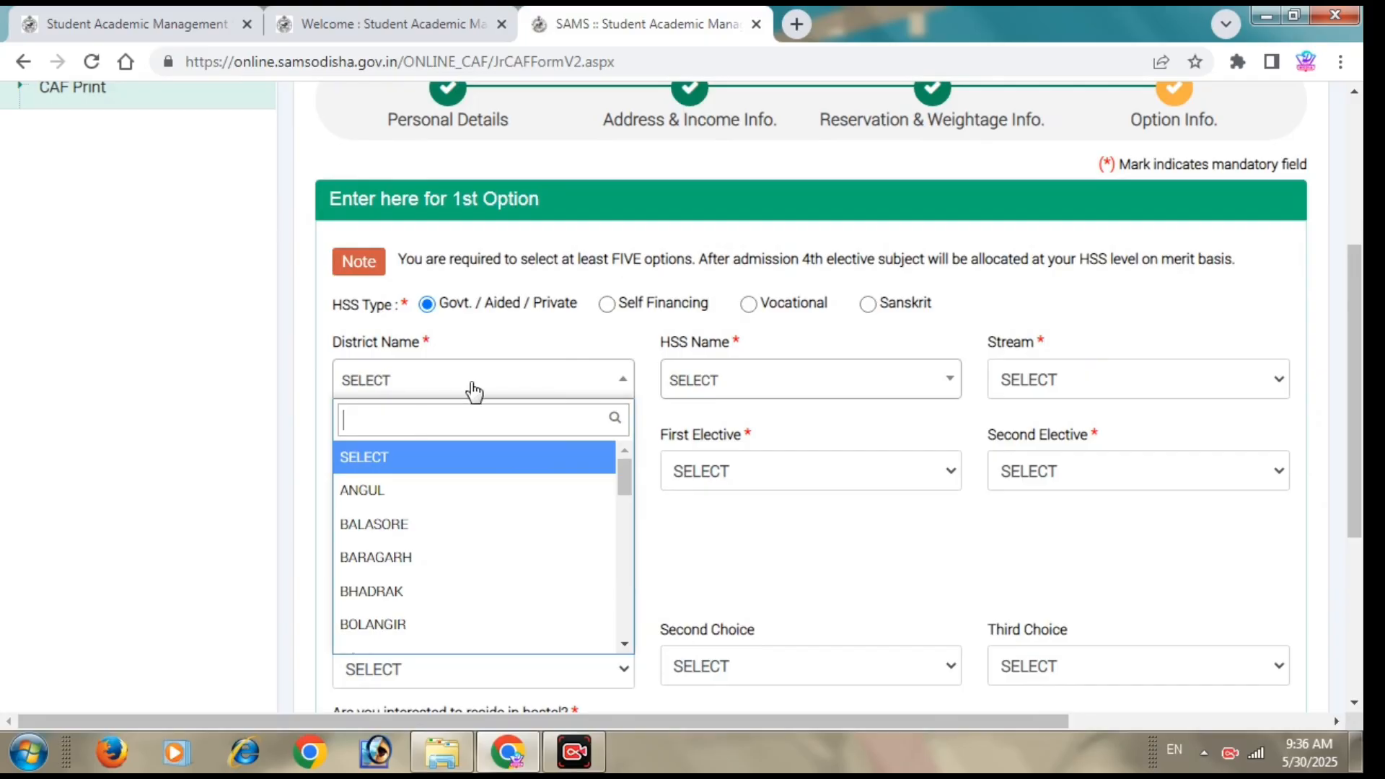
pyautogui.write('NUA')
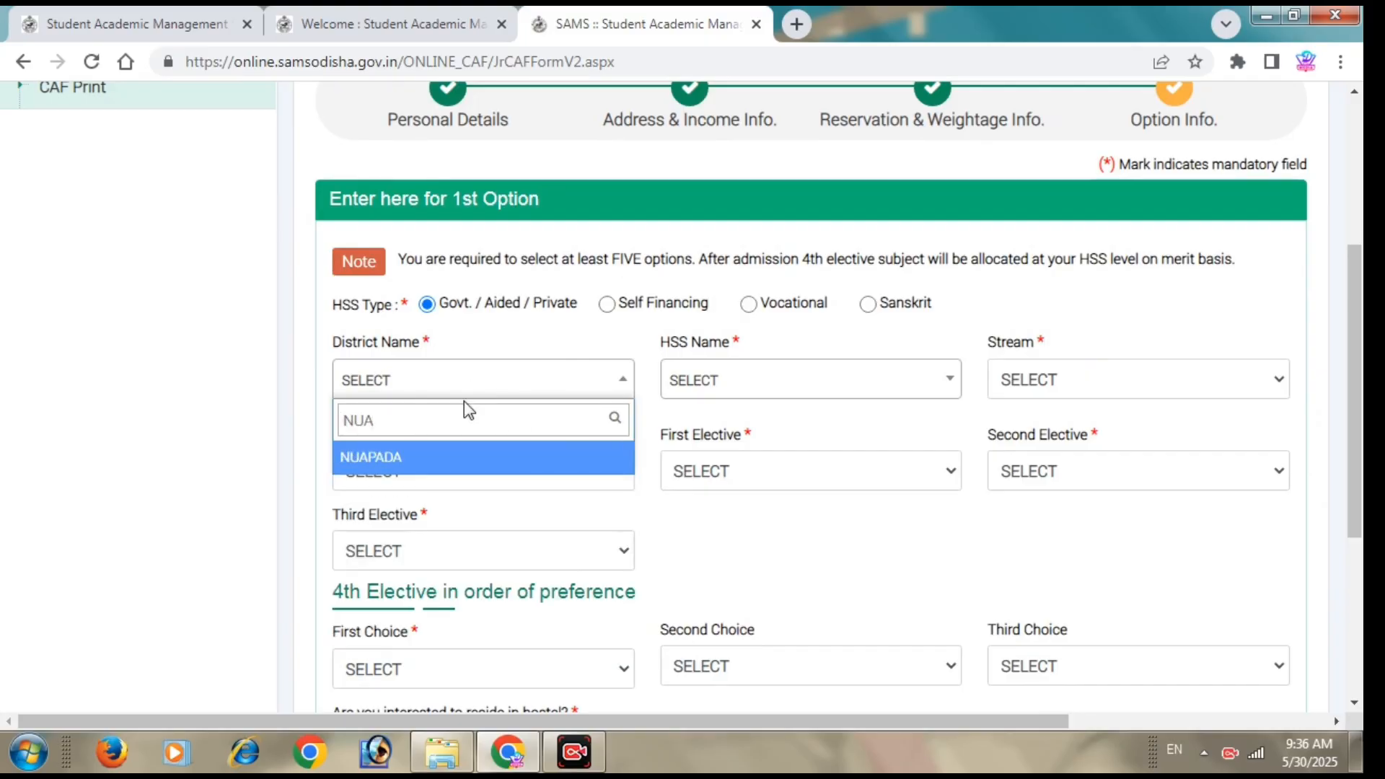
pyautogui.click(451, 458)
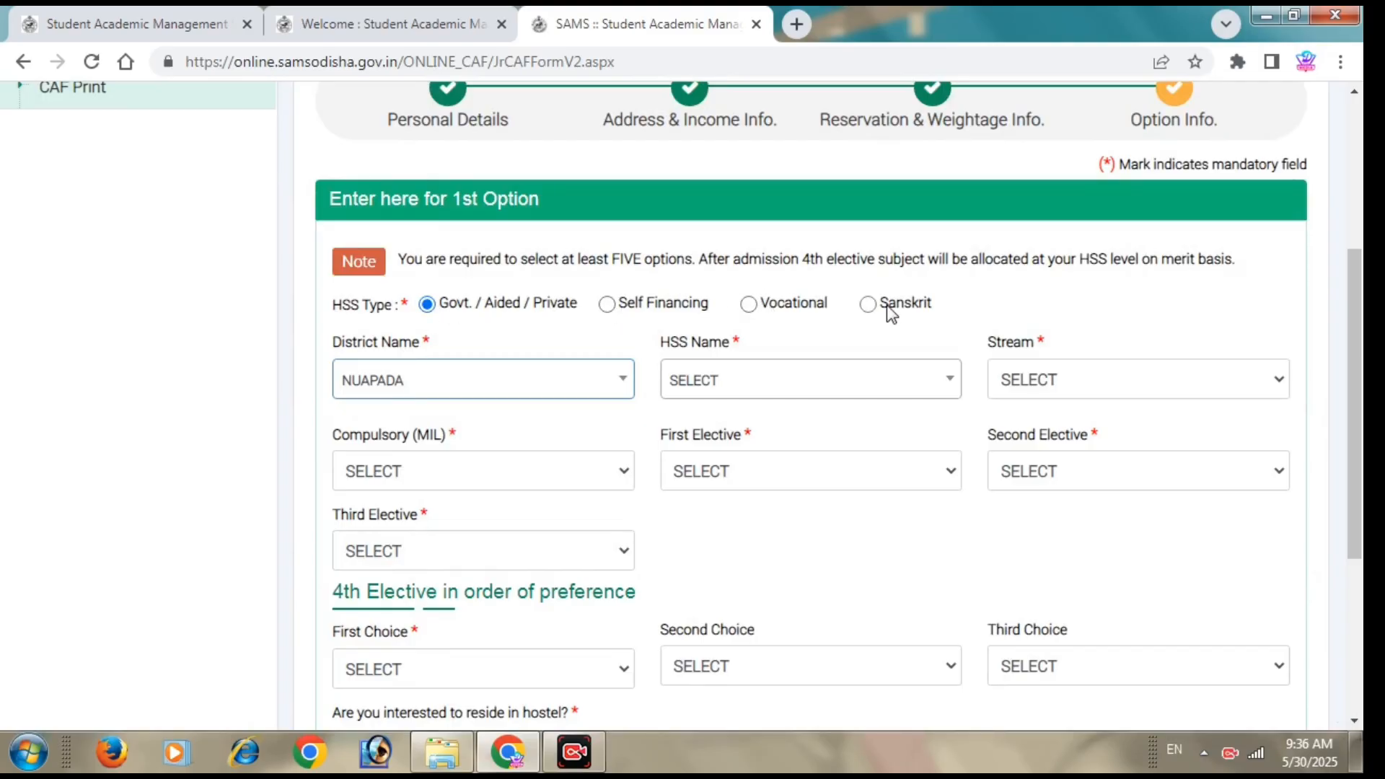
pyautogui.moveTo(889, 307); pyautogui.dragTo(941, 314)
pyautogui.click(915, 329)
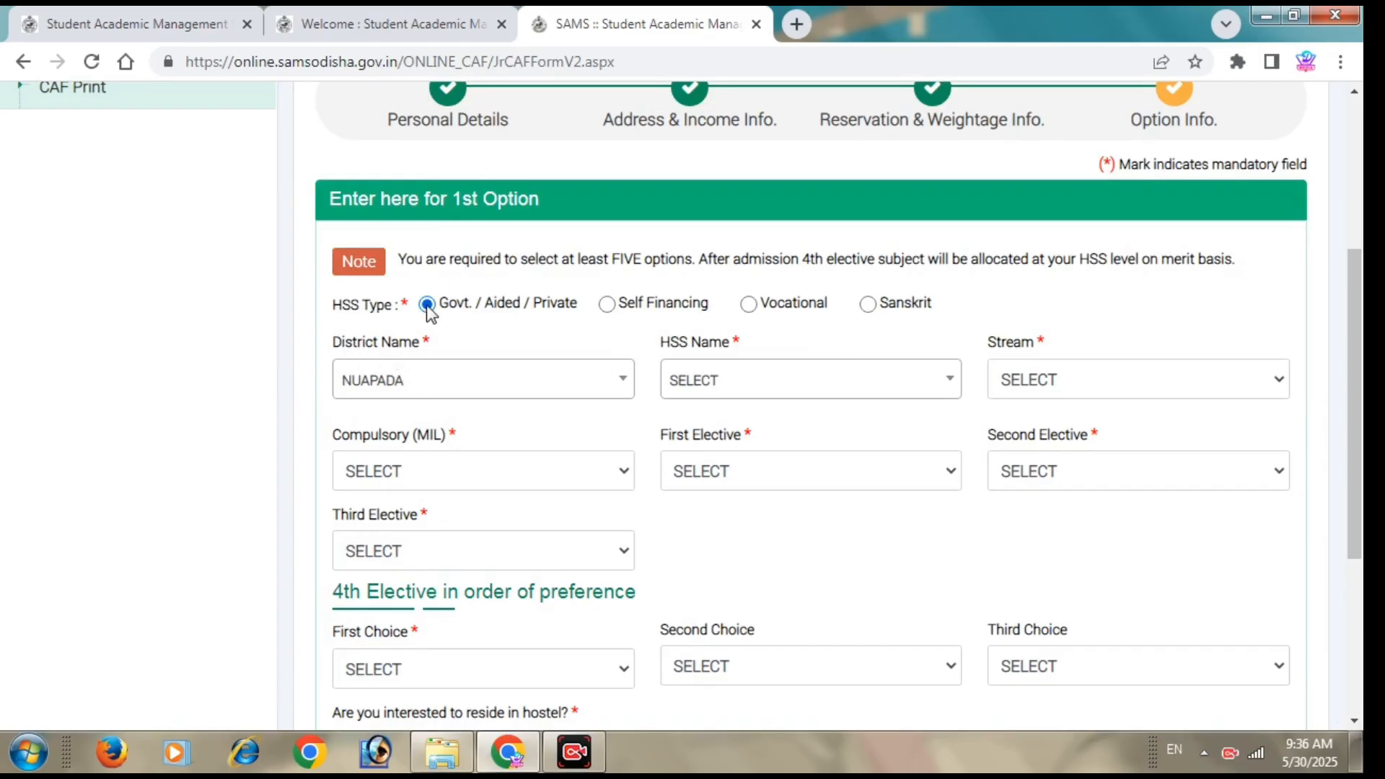
# Choose SRI JAGANNATH HIGHER SECONDARY SCHOOL, KARANGAMAL as the HSS name and ARTS as the stream.
pyautogui.click(697, 381)
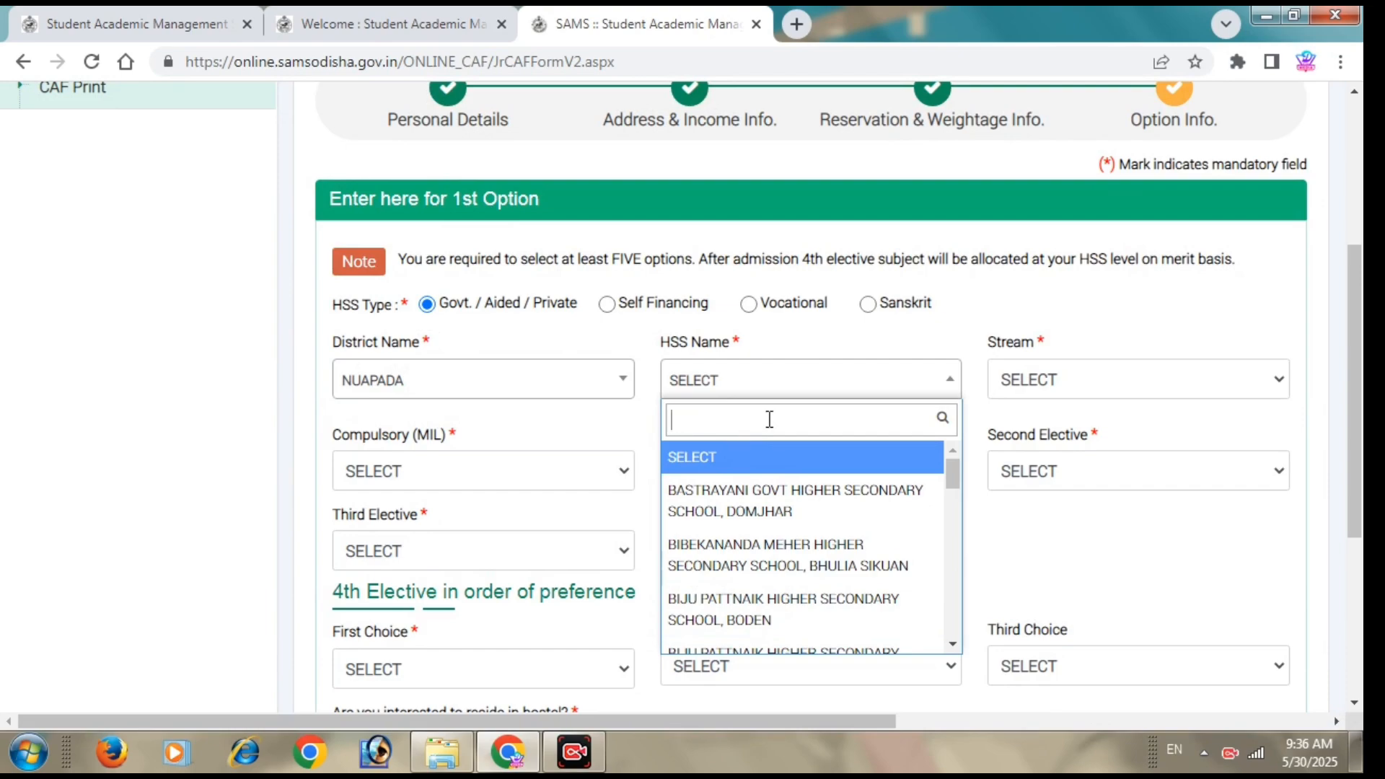
pyautogui.write('KARA')
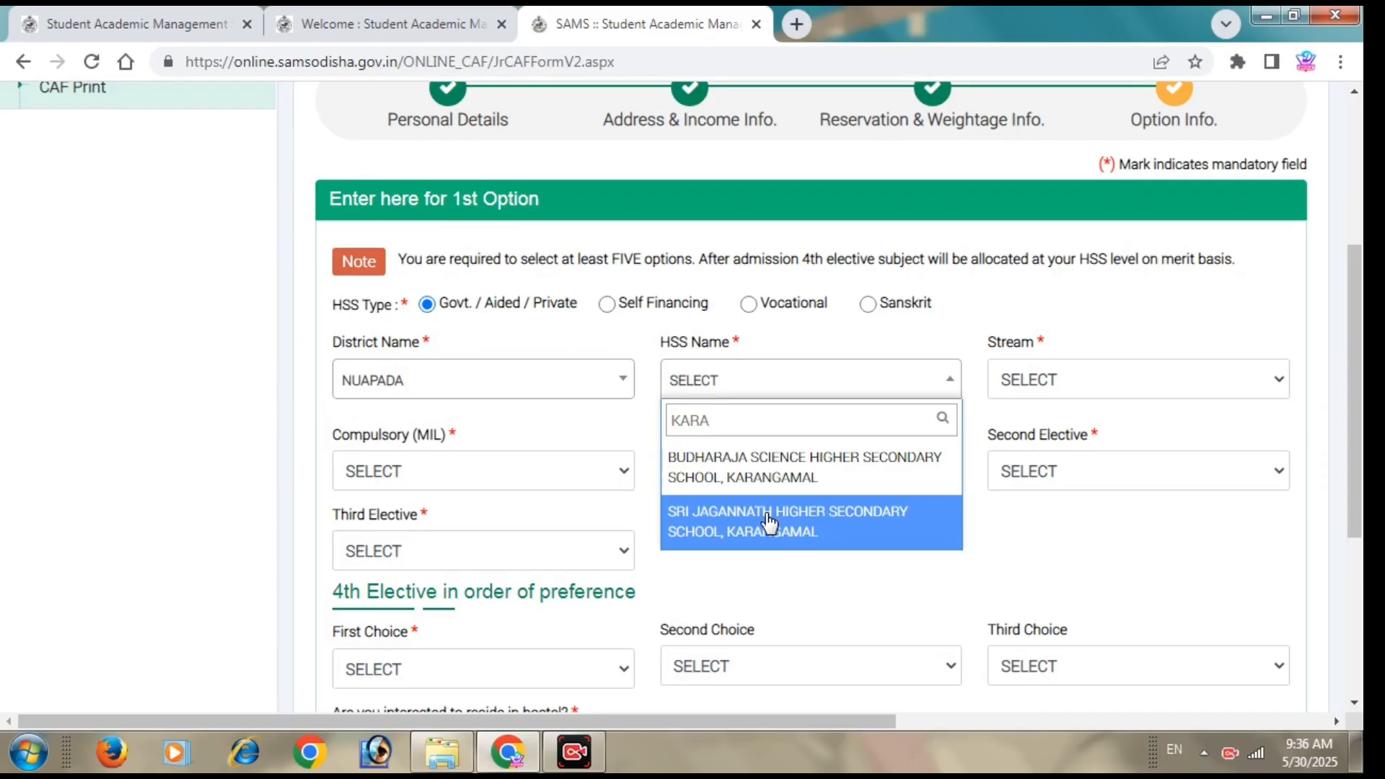
pyautogui.click(768, 518)
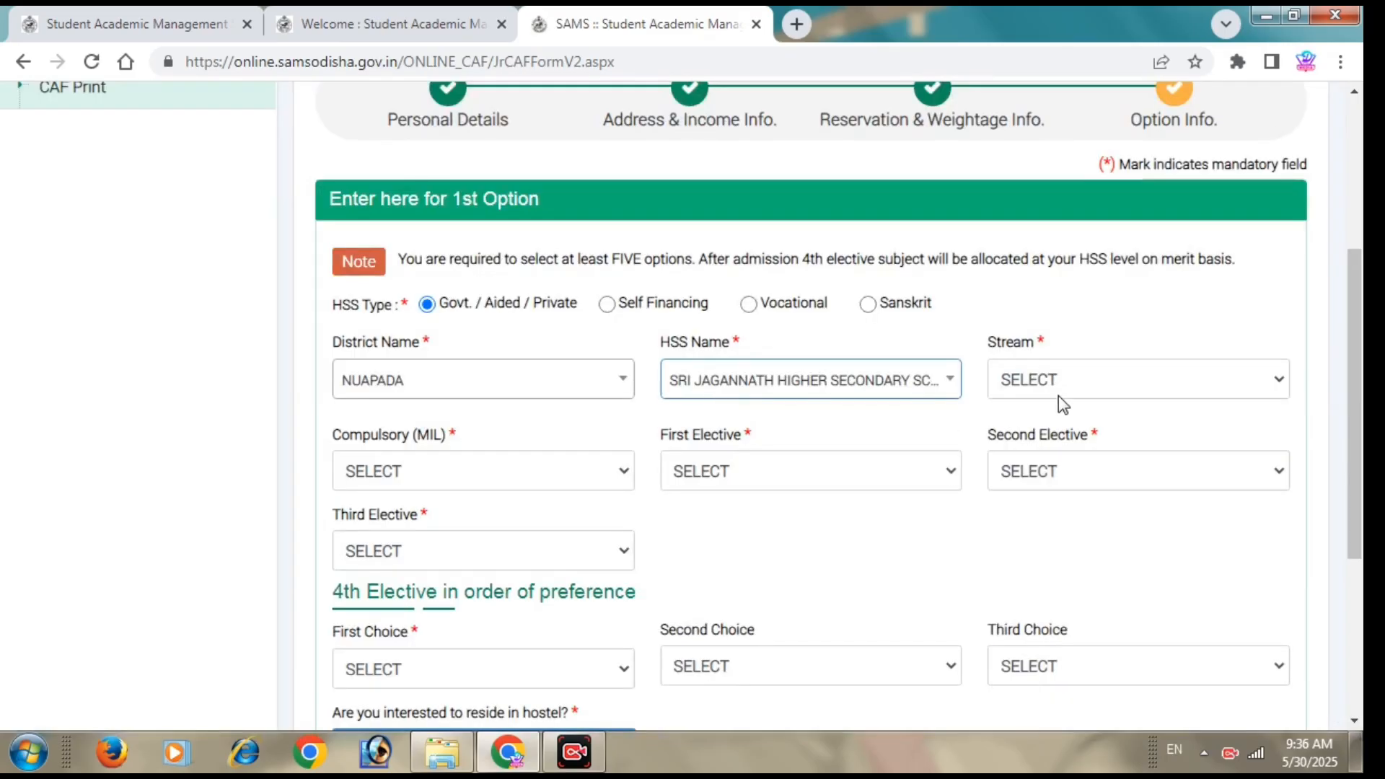
pyautogui.click(1059, 386)
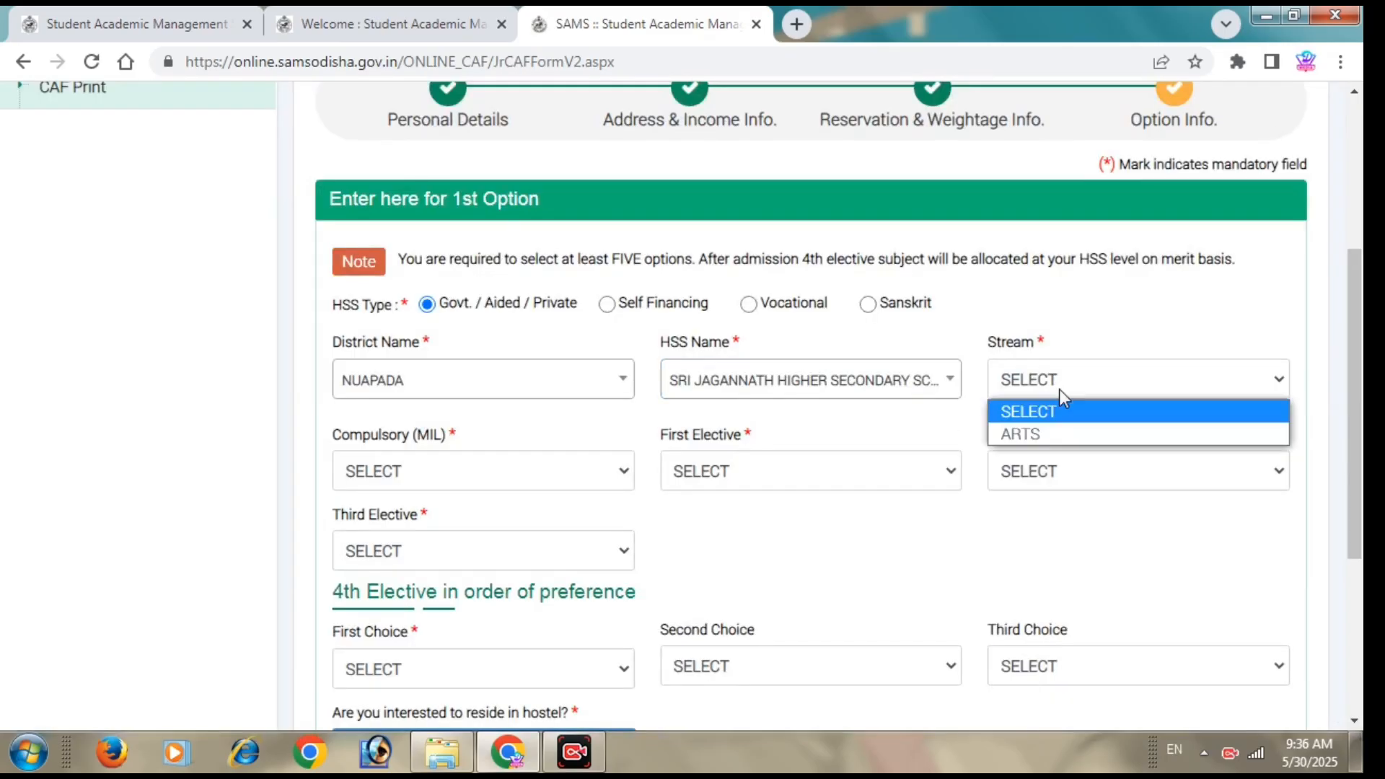
pyautogui.click(1043, 430)
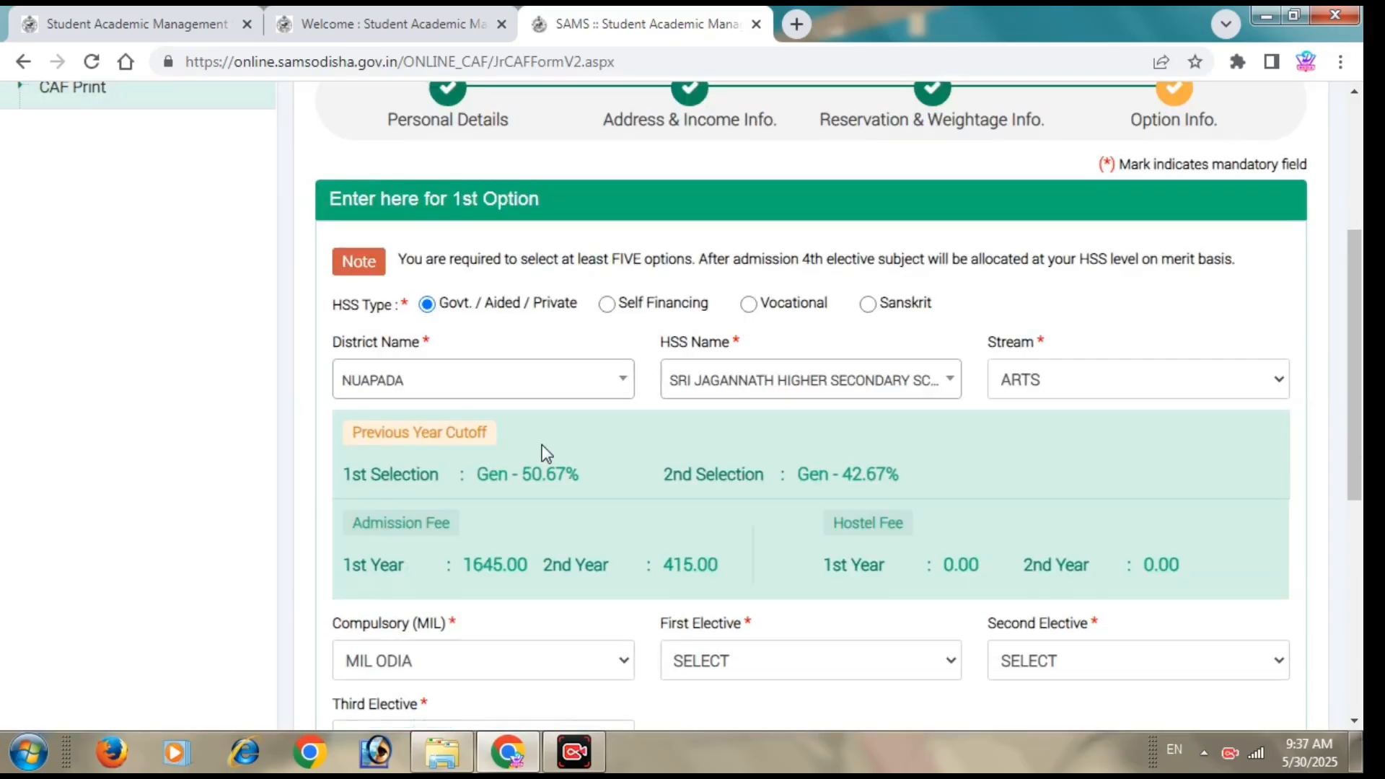
# Set the first elective to HISTORY and the second elective to POLITICAL SCIENCE.
pyautogui.scroll(-2, 634, 417)
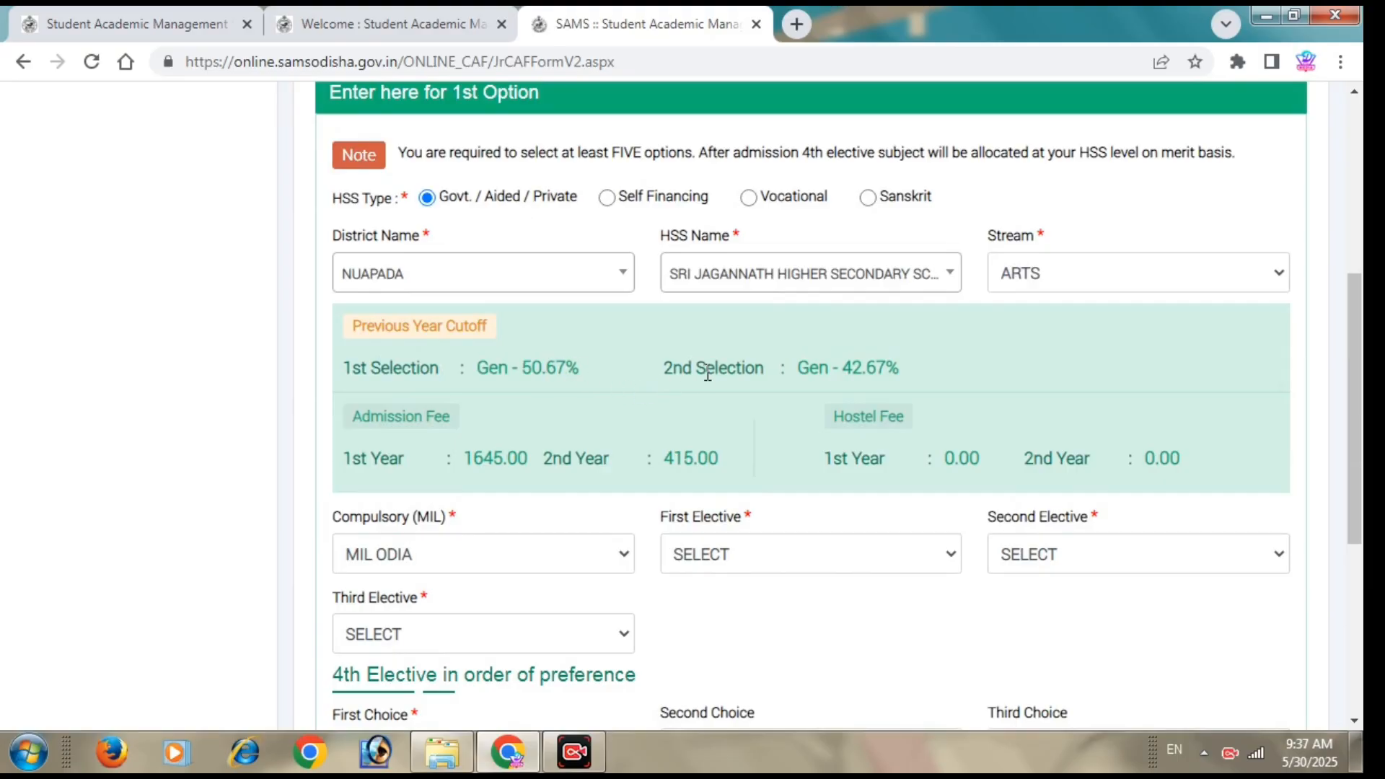
pyautogui.scroll(1, 710, 371)
pyautogui.scroll(-2, 710, 370)
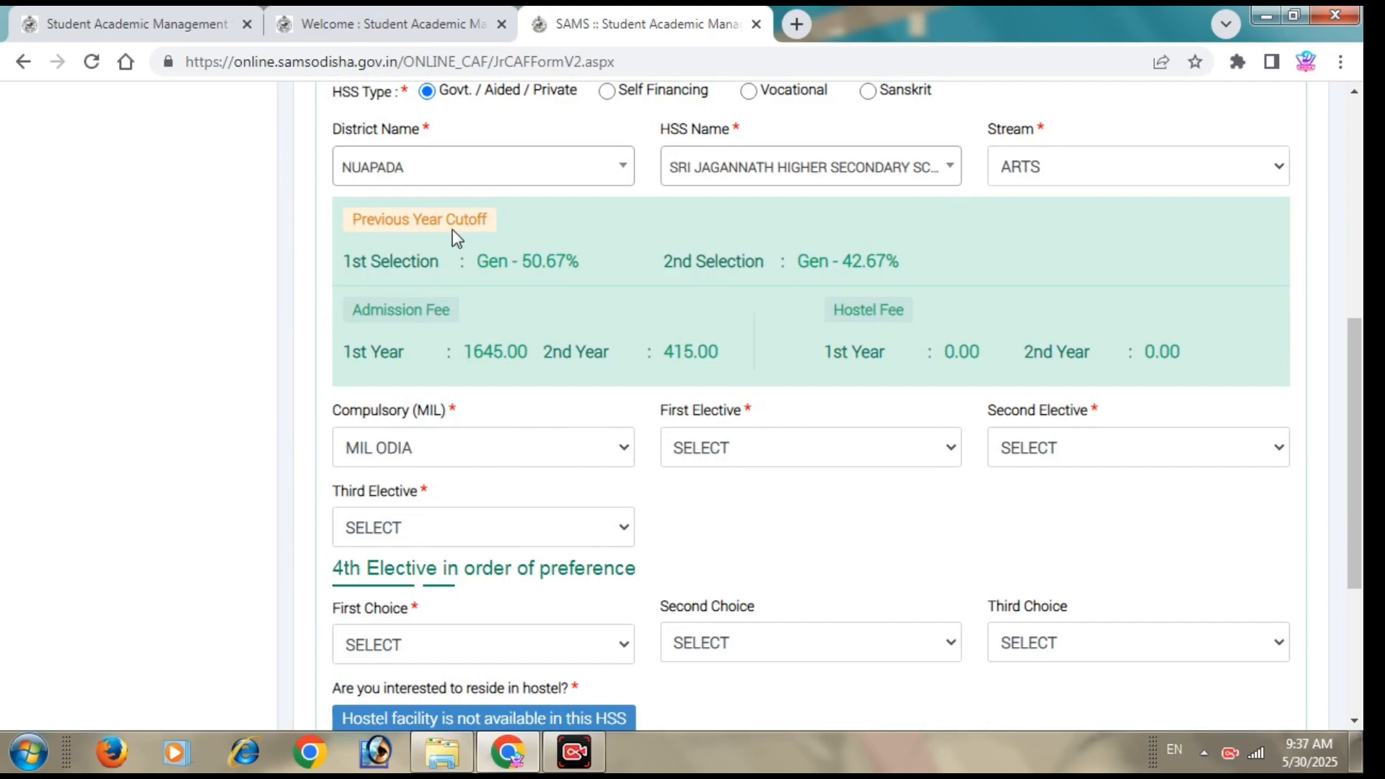
pyautogui.click(748, 451)
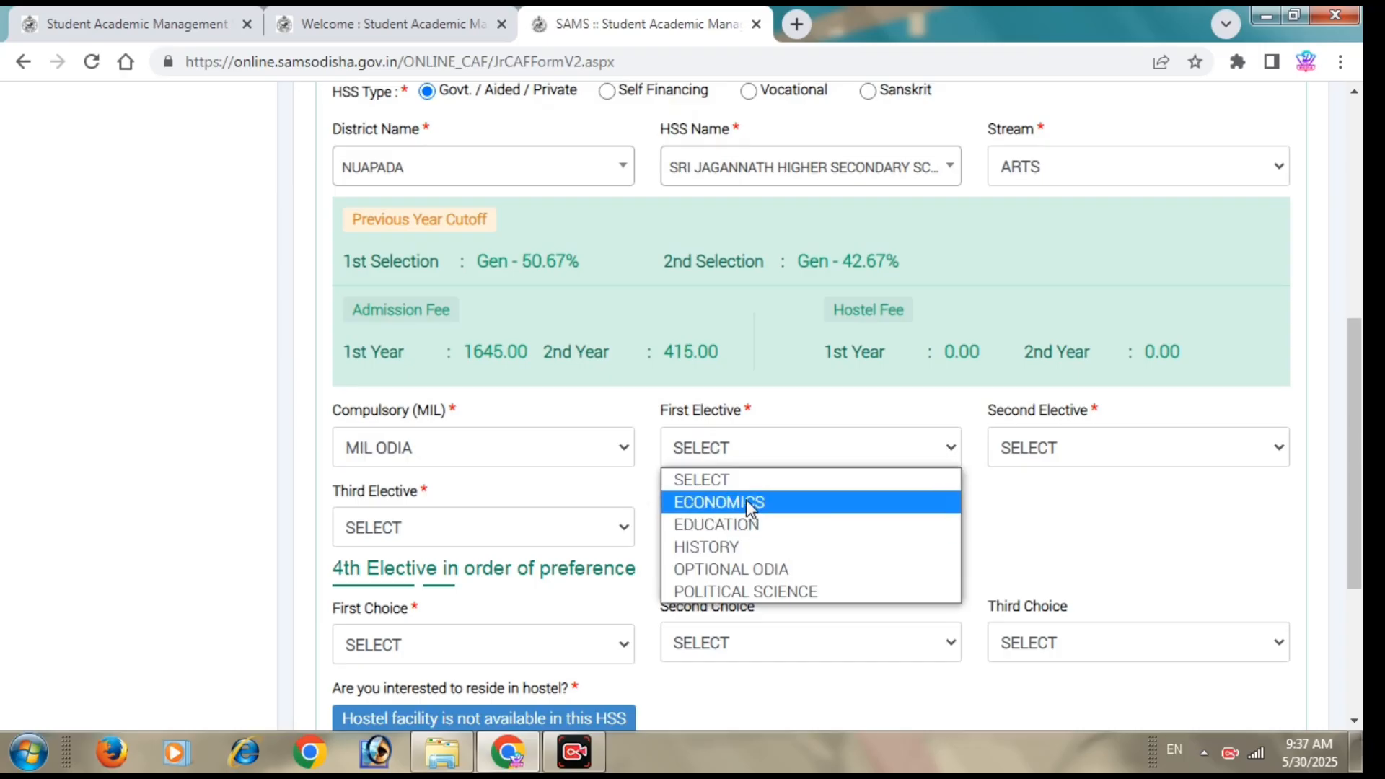
pyautogui.click(715, 547)
pyautogui.click(1076, 451)
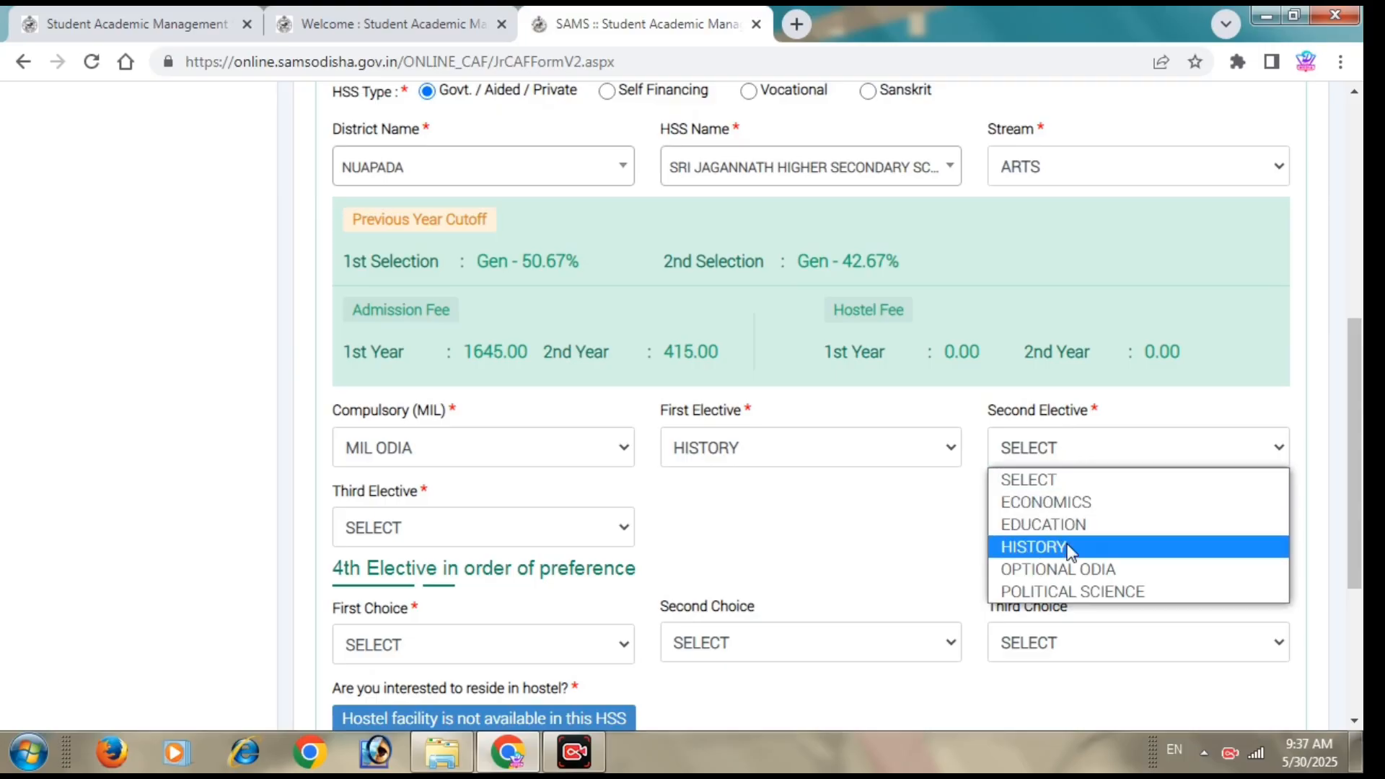
pyautogui.click(1073, 592)
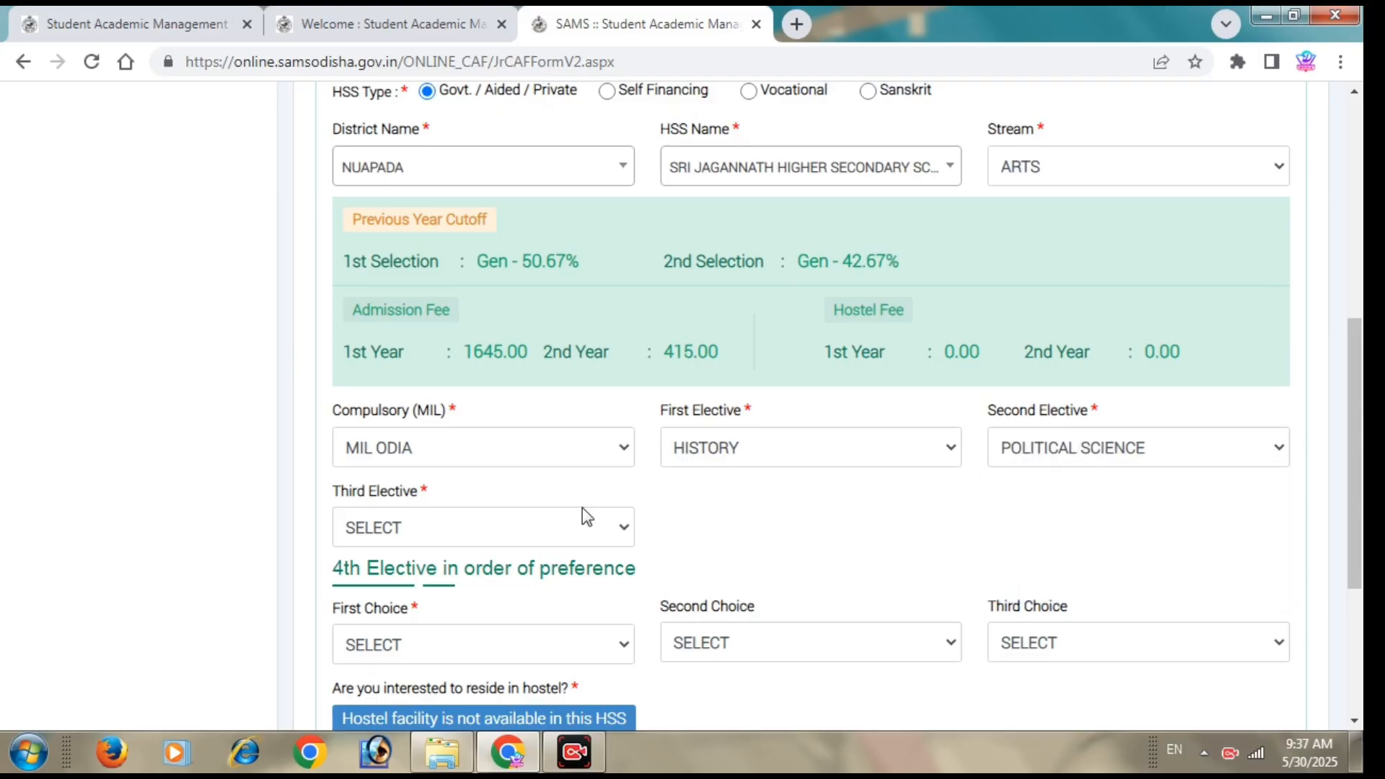
# Try OPTIONAL ODIA and POLITICAL SCIENCE in turn as the third elective.
pyautogui.click(399, 531)
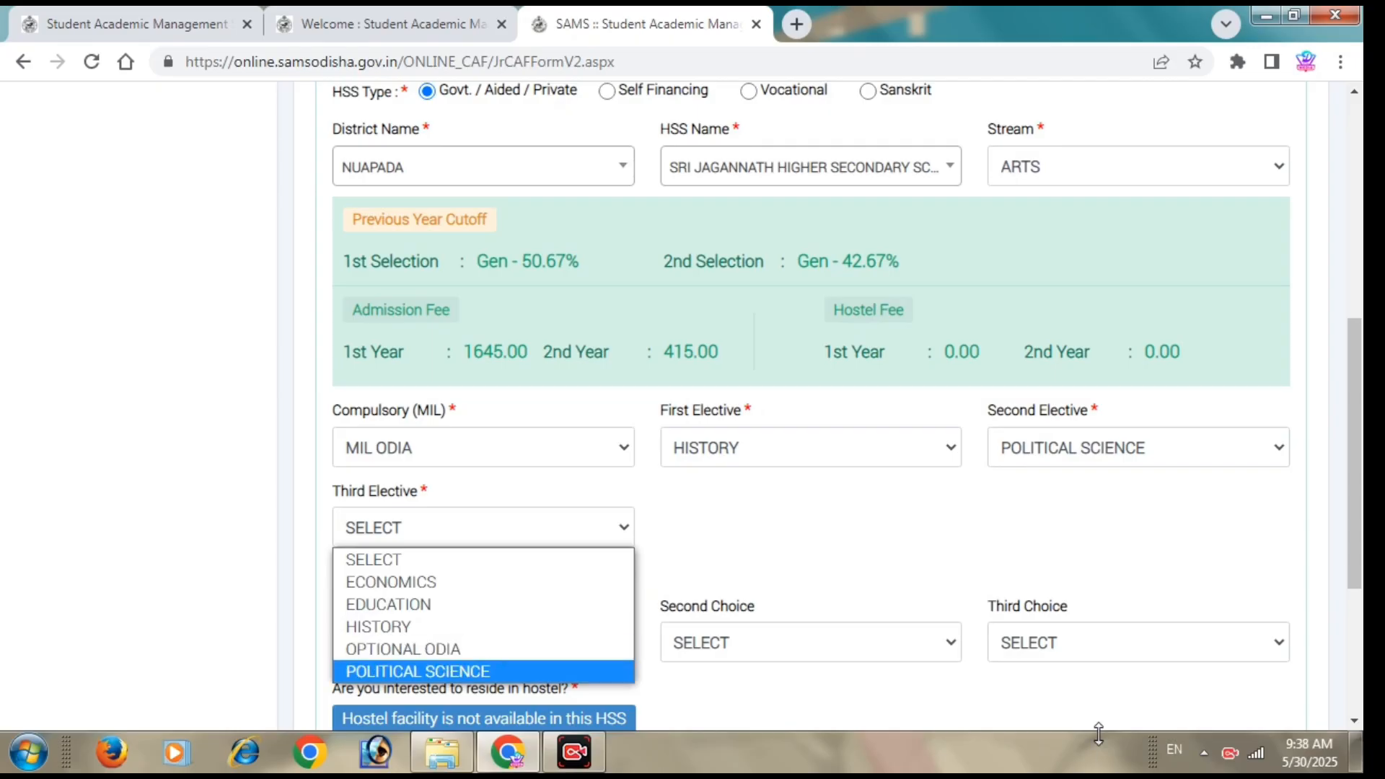
pyautogui.scroll(-1, 845, 452)
pyautogui.click(462, 415)
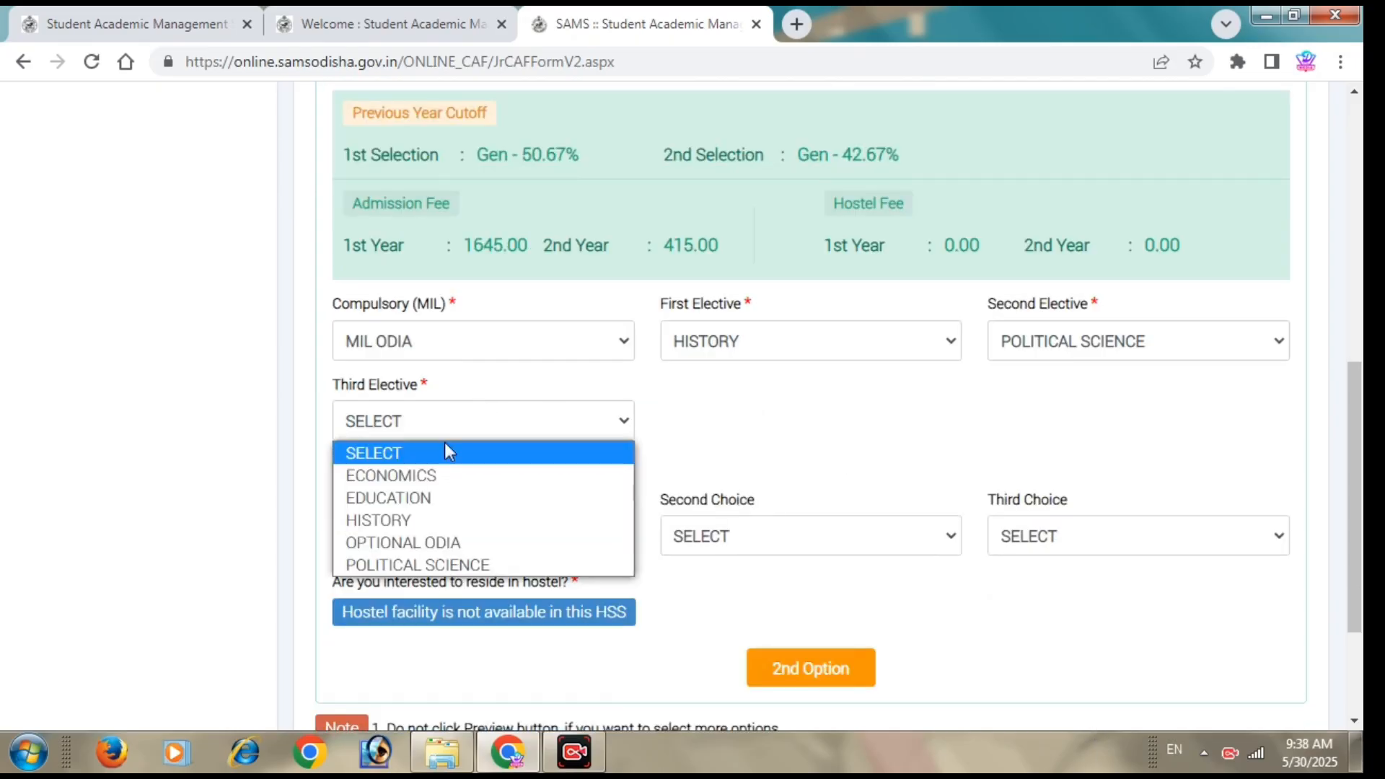
pyautogui.click(404, 543)
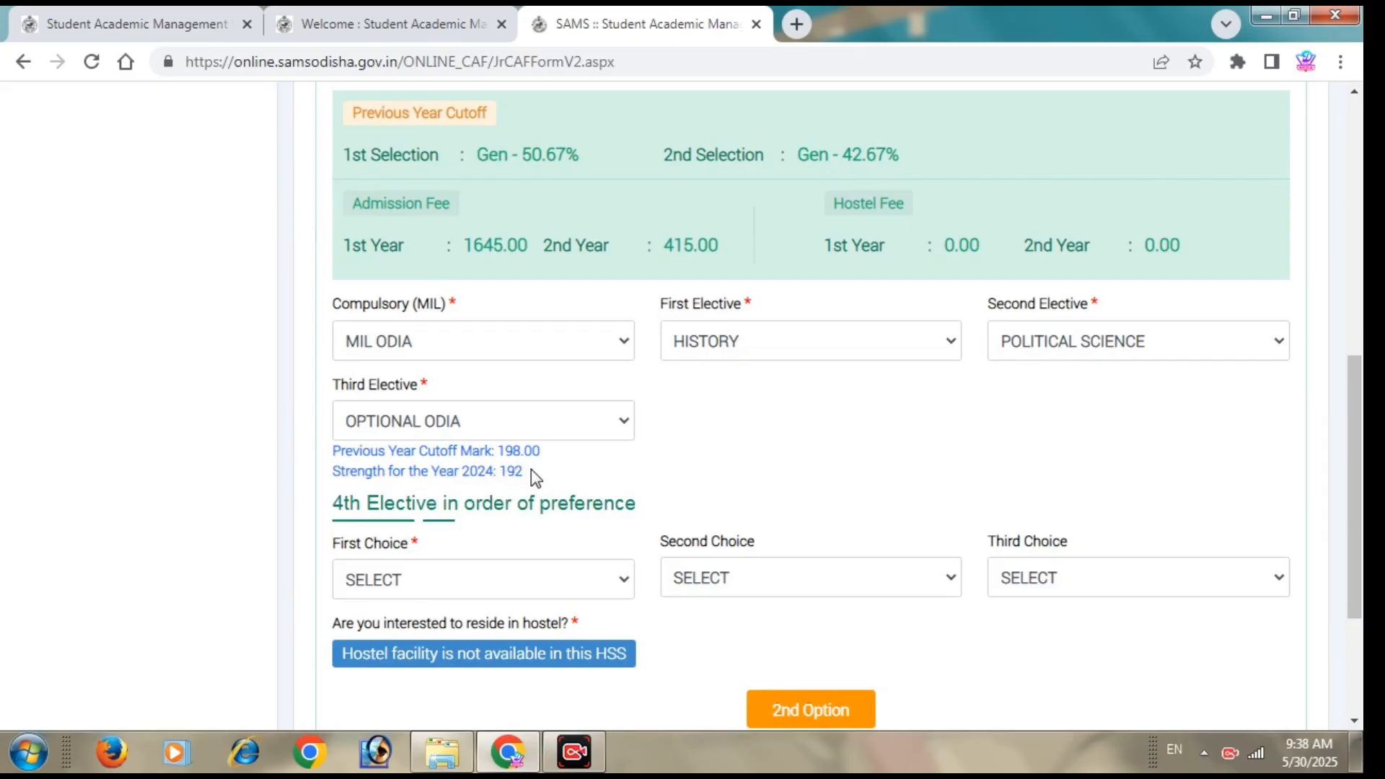
pyautogui.scroll(-2, 531, 469)
pyautogui.click(530, 318)
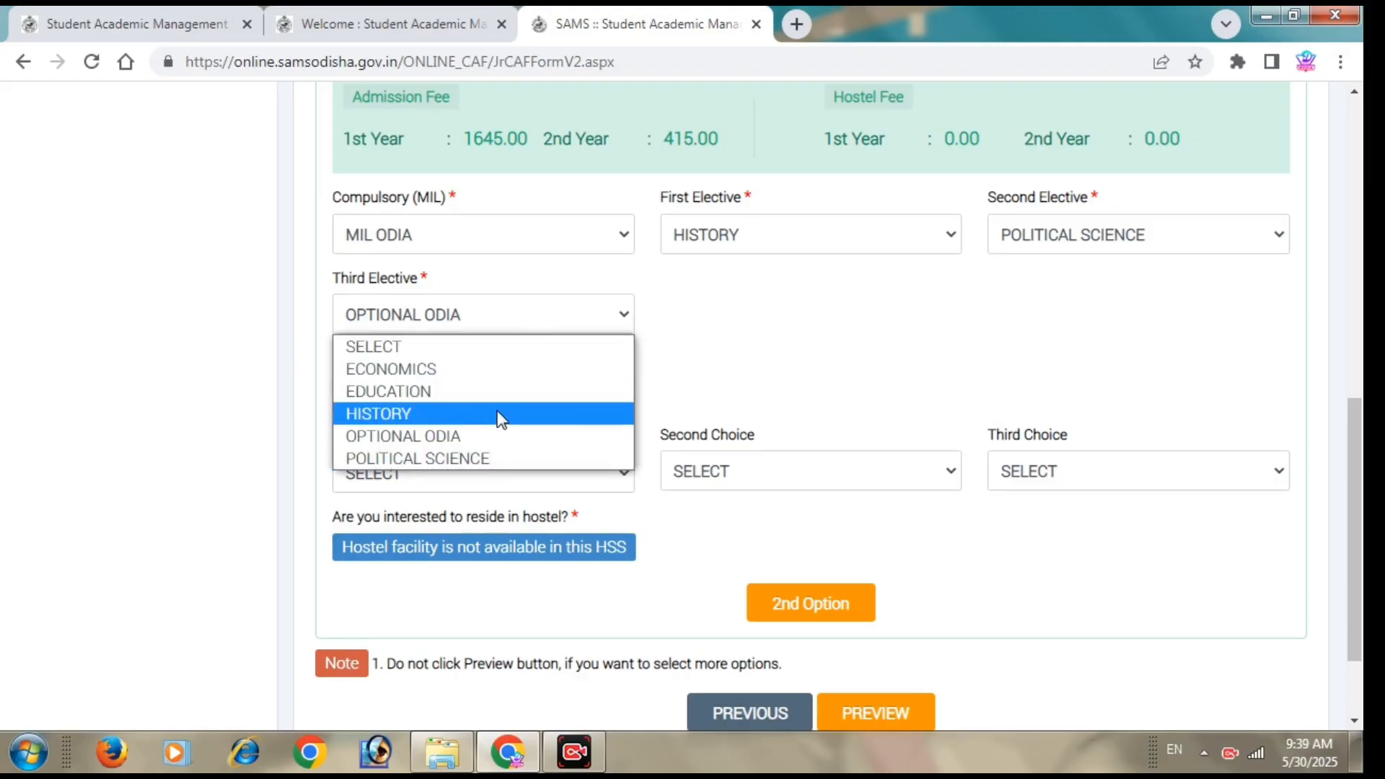
pyautogui.click(496, 457)
# Set the 4th elective's first choice to OPTIONAL ODIA and the third elective to EDUCATION.
pyautogui.click(473, 483)
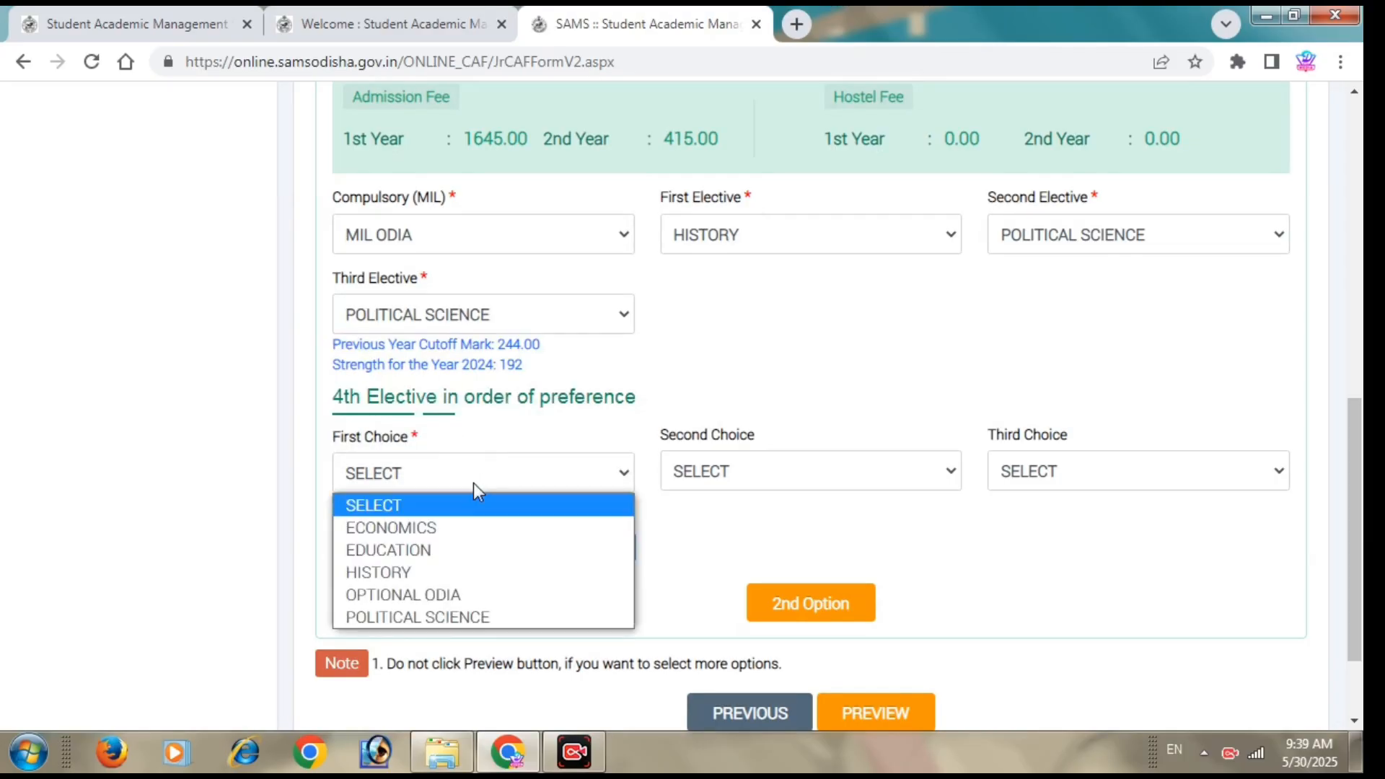
pyautogui.click(462, 596)
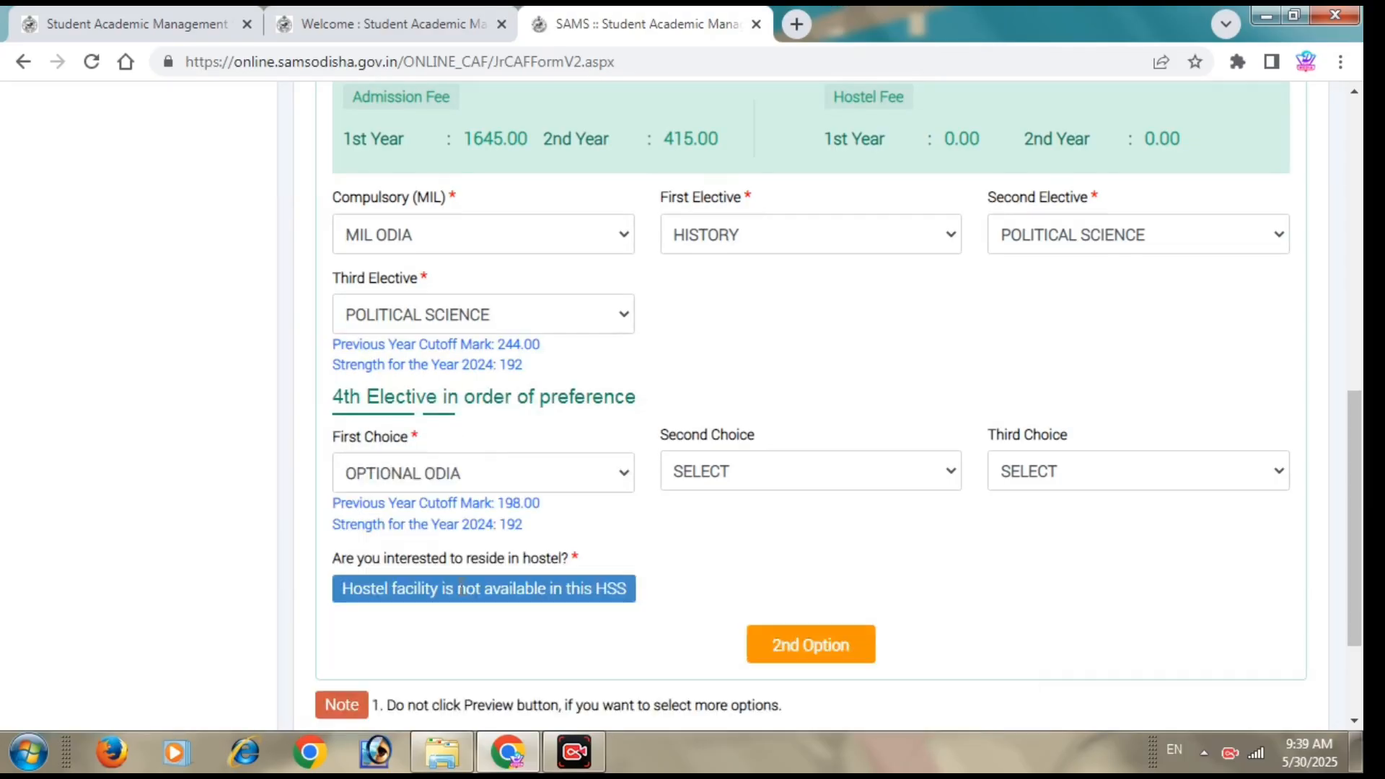
pyautogui.click(739, 477)
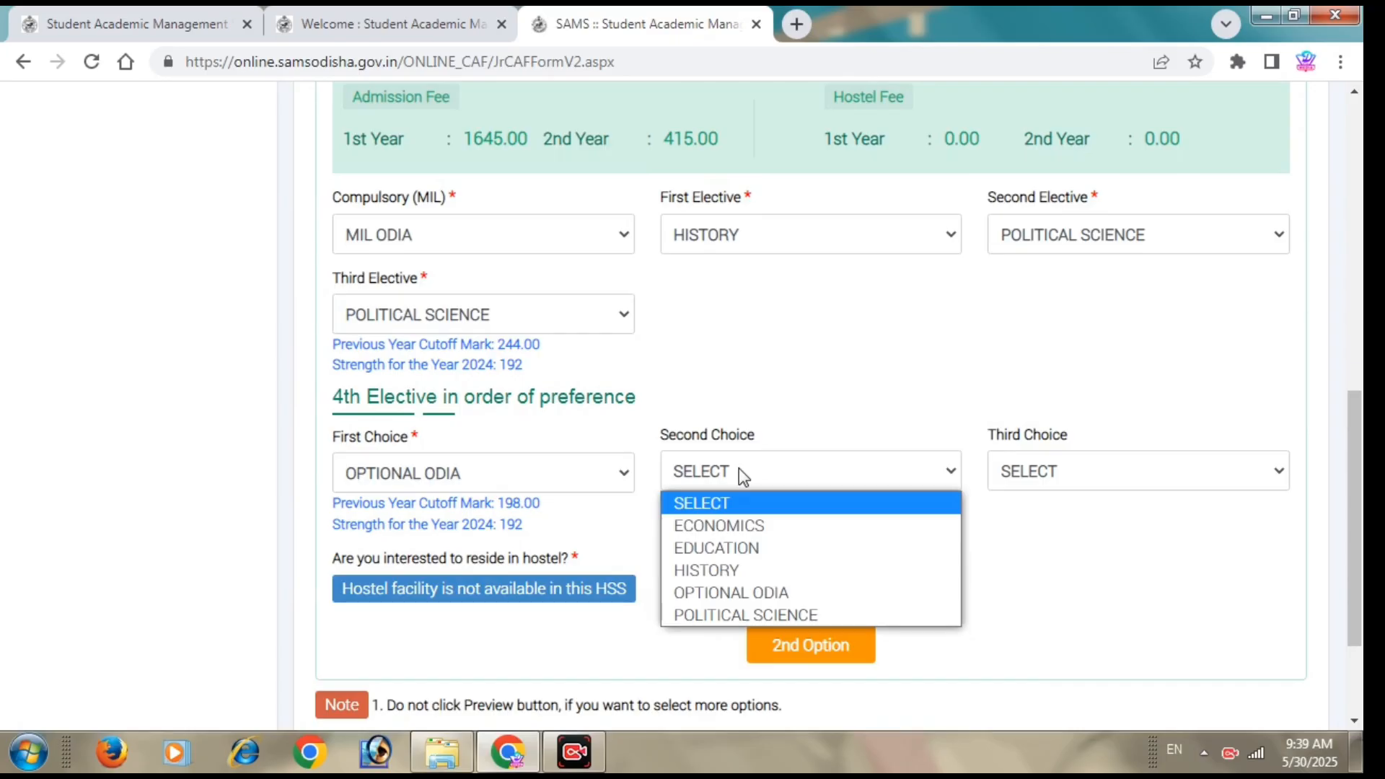
pyautogui.click(756, 547)
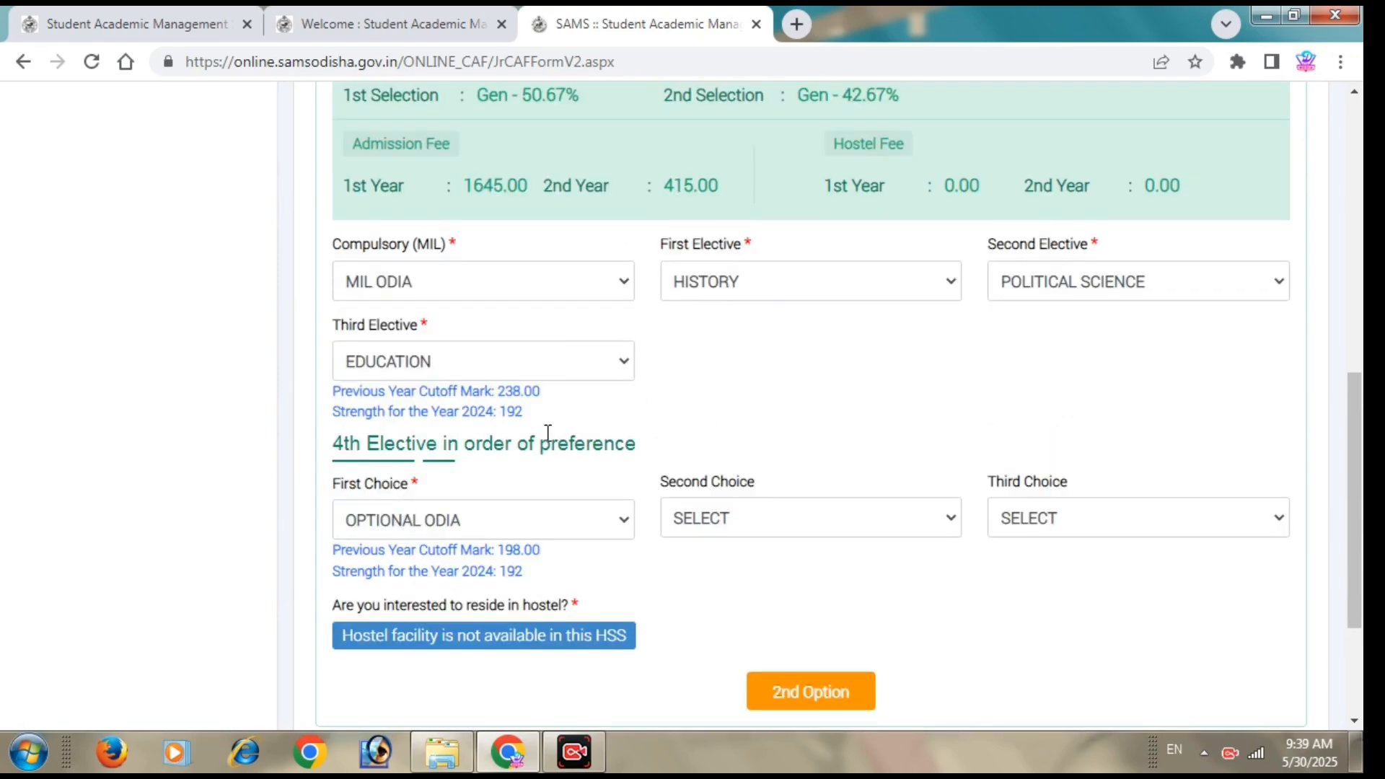
# Save the 1st option, continue to the 2nd option entry and review the saved choice details.
pyautogui.scroll(-1, 650, 433)
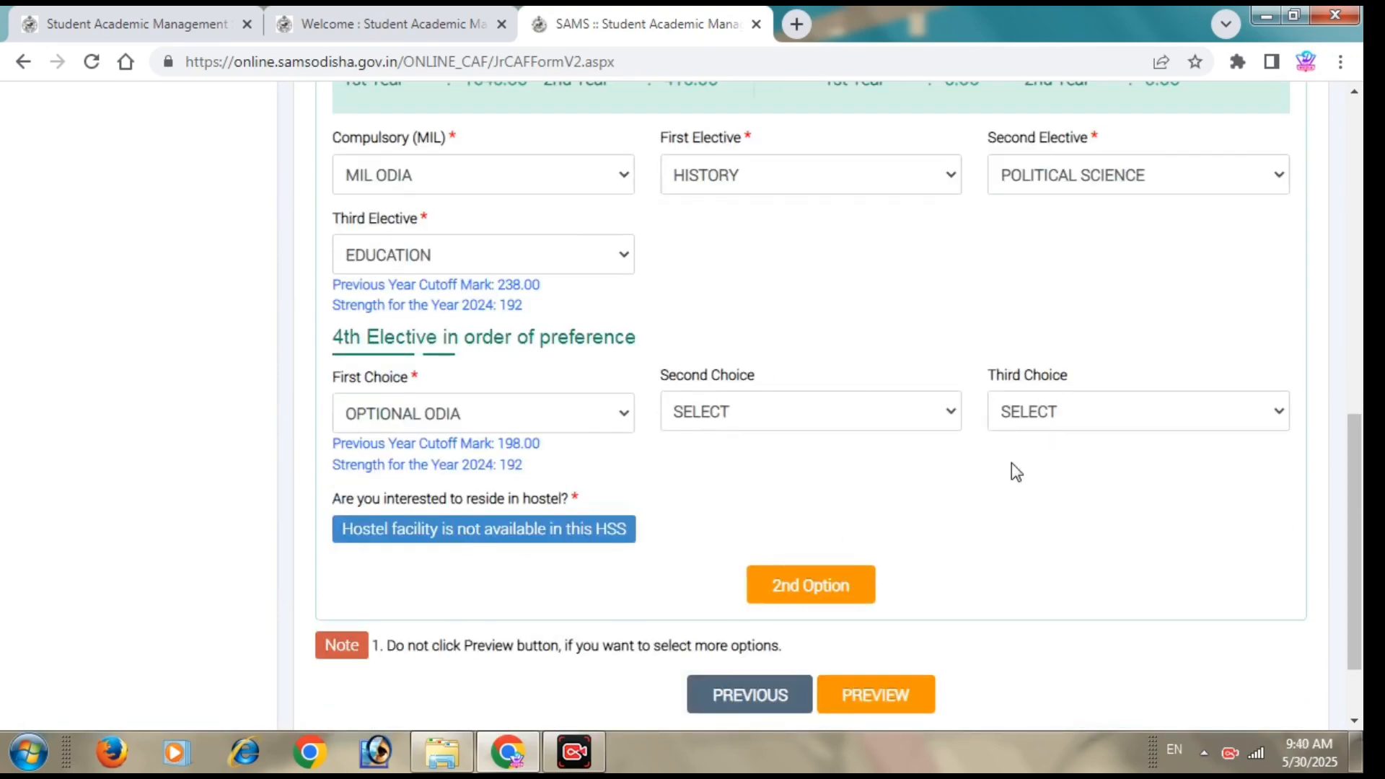
pyautogui.click(829, 580)
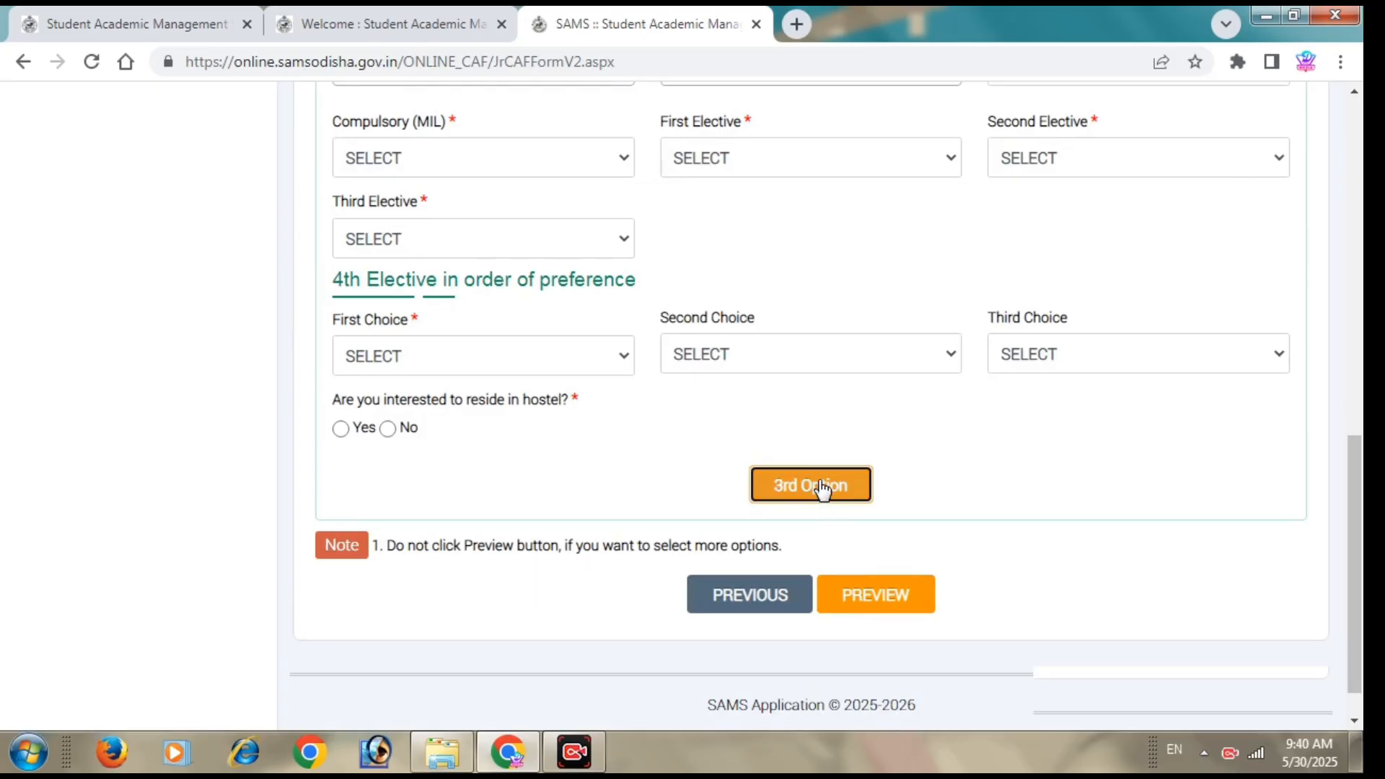
pyautogui.scroll(3, 817, 476)
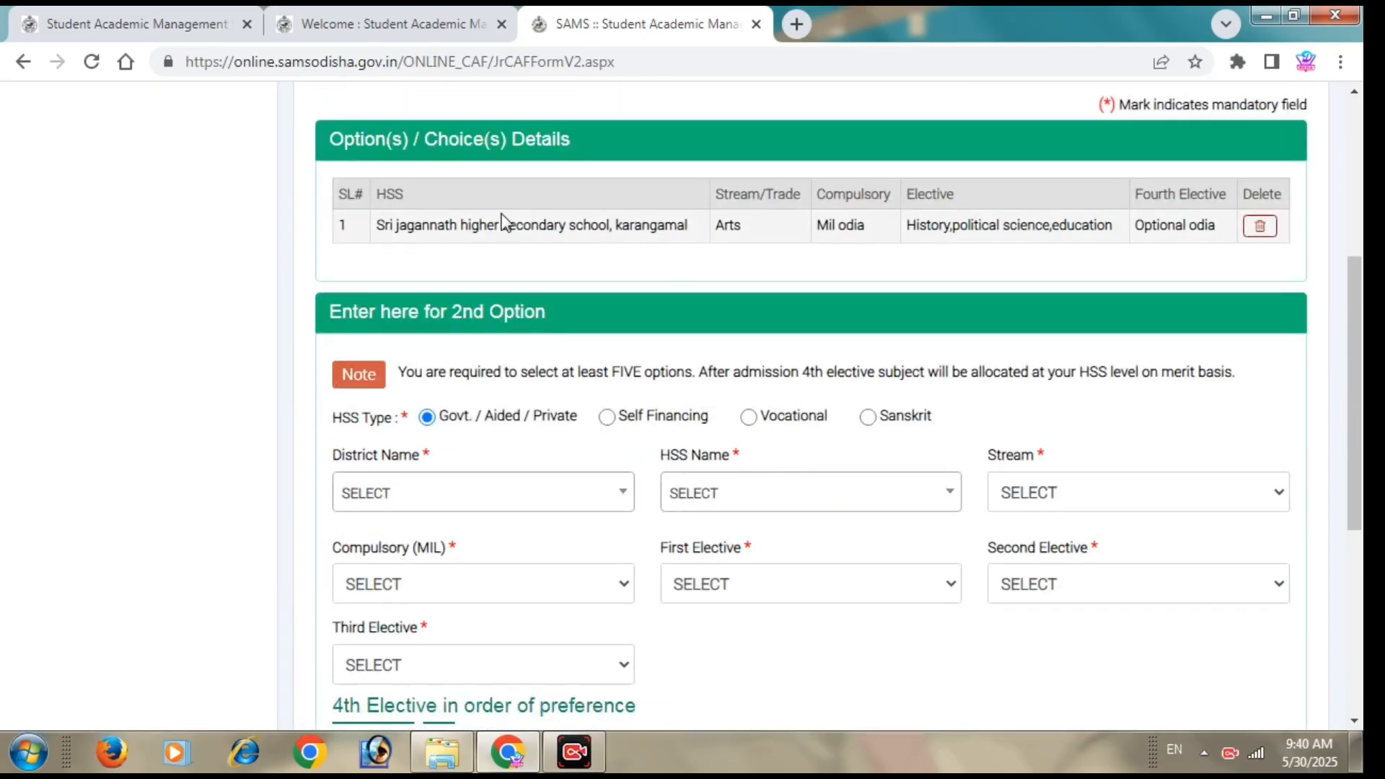
pyautogui.scroll(1, 497, 280)
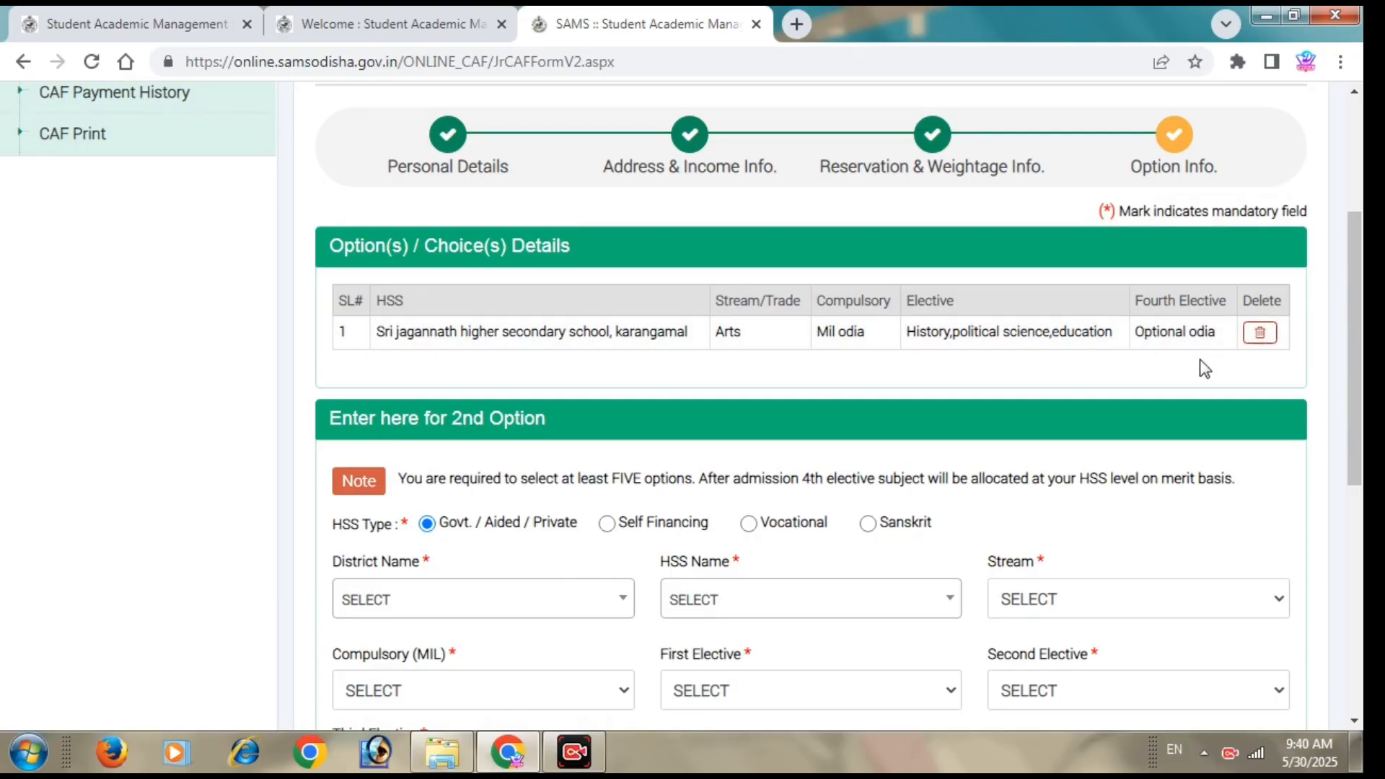
# Set the district of the 2nd option to NUAPADA.
pyautogui.scroll(-1, 1169, 356)
pyautogui.scroll(-2, 1166, 345)
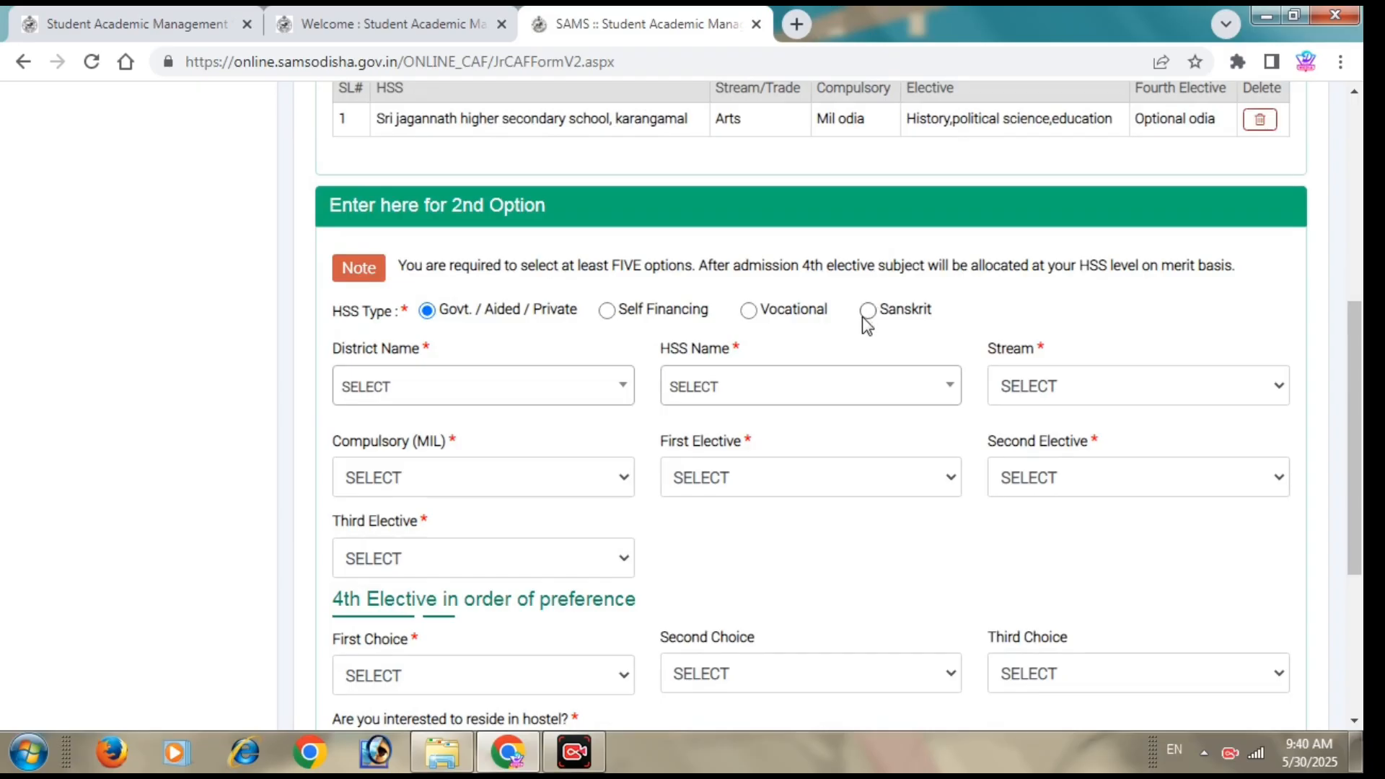
pyautogui.click(484, 386)
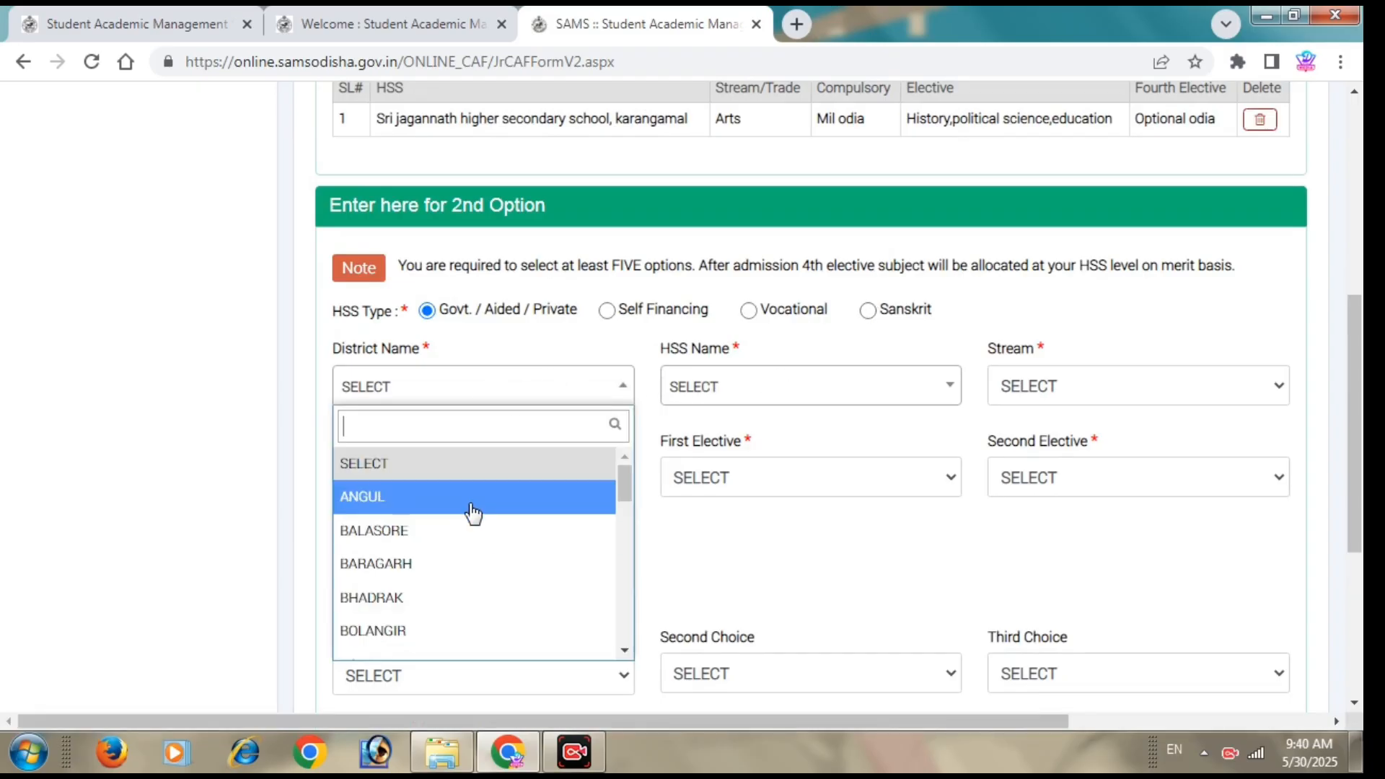
pyautogui.write('NUA')
pyautogui.press('Return')
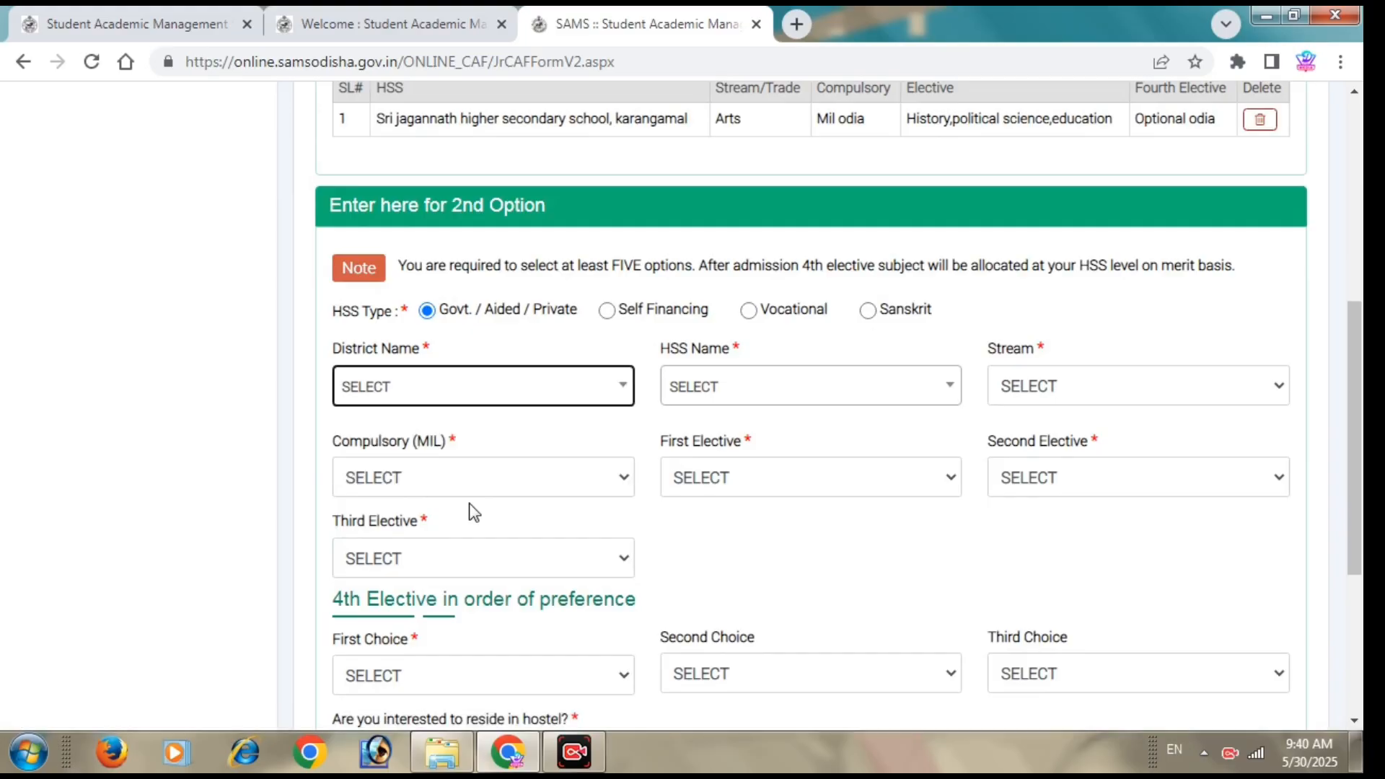
pyautogui.click(451, 390)
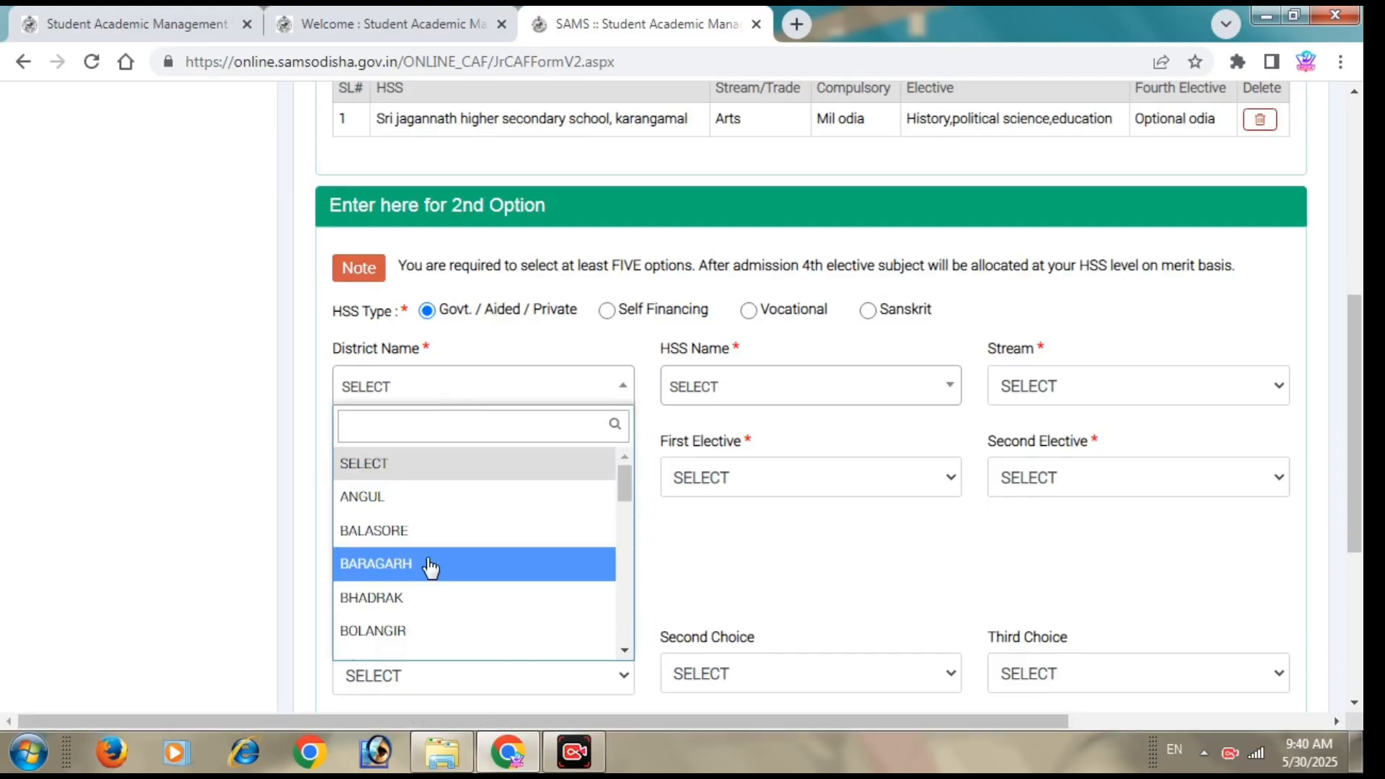
pyautogui.write('NUA')
pyautogui.press('Return')
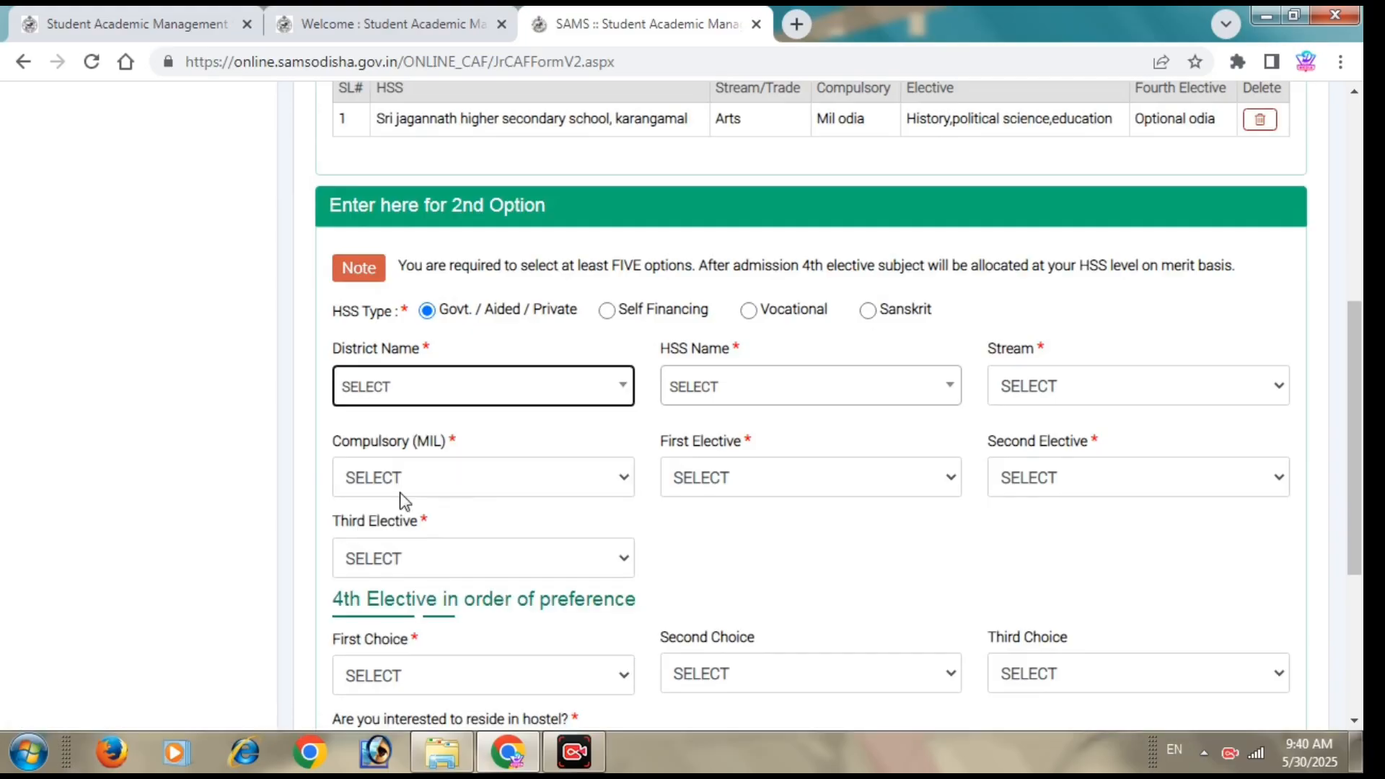
pyautogui.click(547, 393)
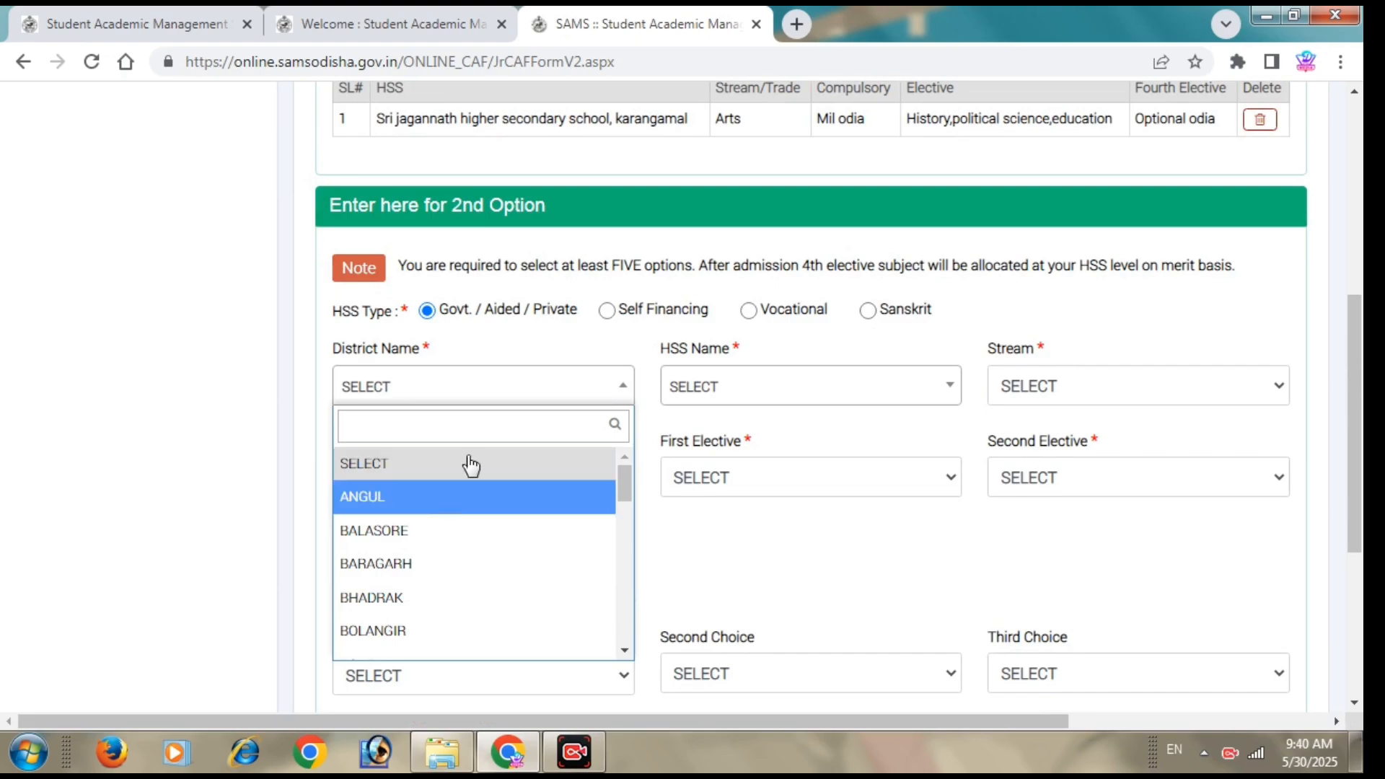
pyautogui.write('NUA')
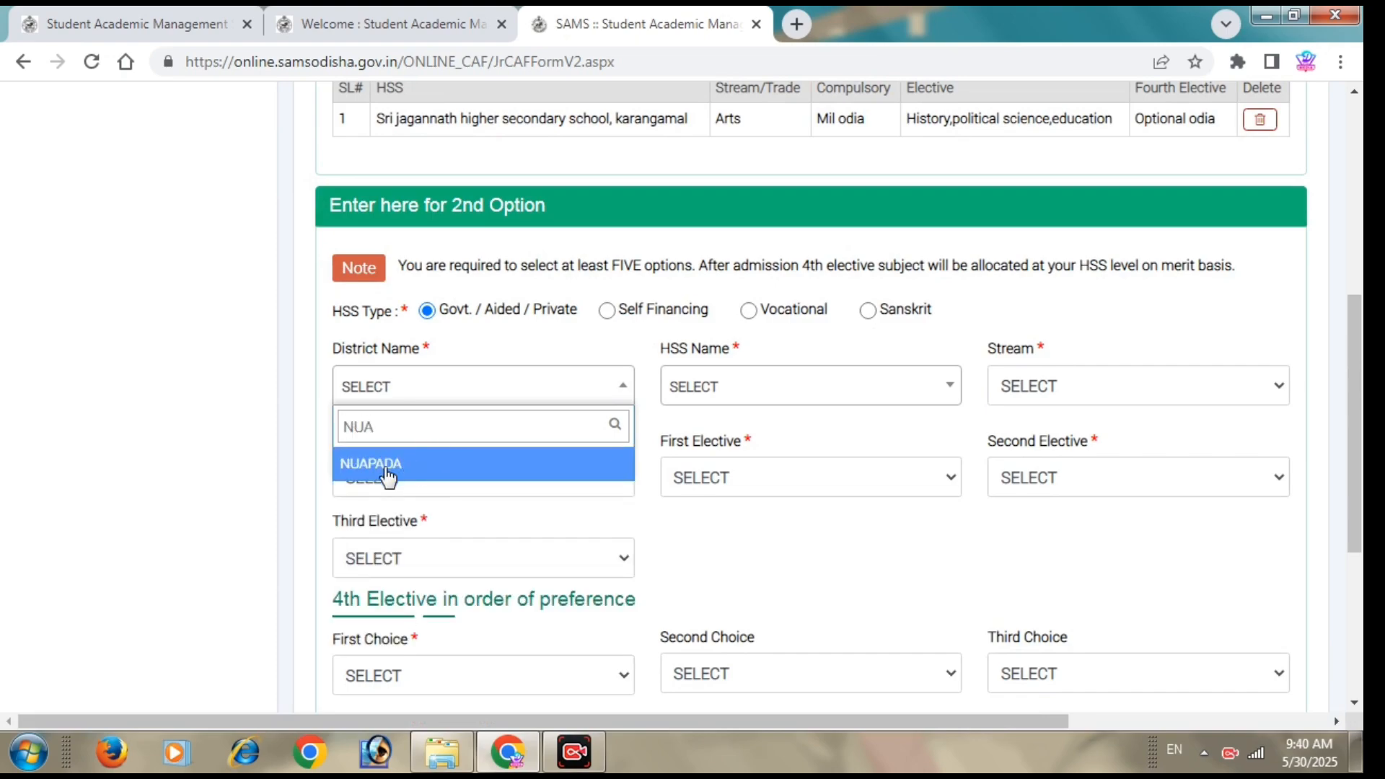
pyautogui.click(383, 466)
# Choose BUDHARAJA SCIENCE HIGHER SECONDARY SCHOOL, KARANGAMAL as the 2nd option's school, with the ARTS stream.
pyautogui.click(710, 409)
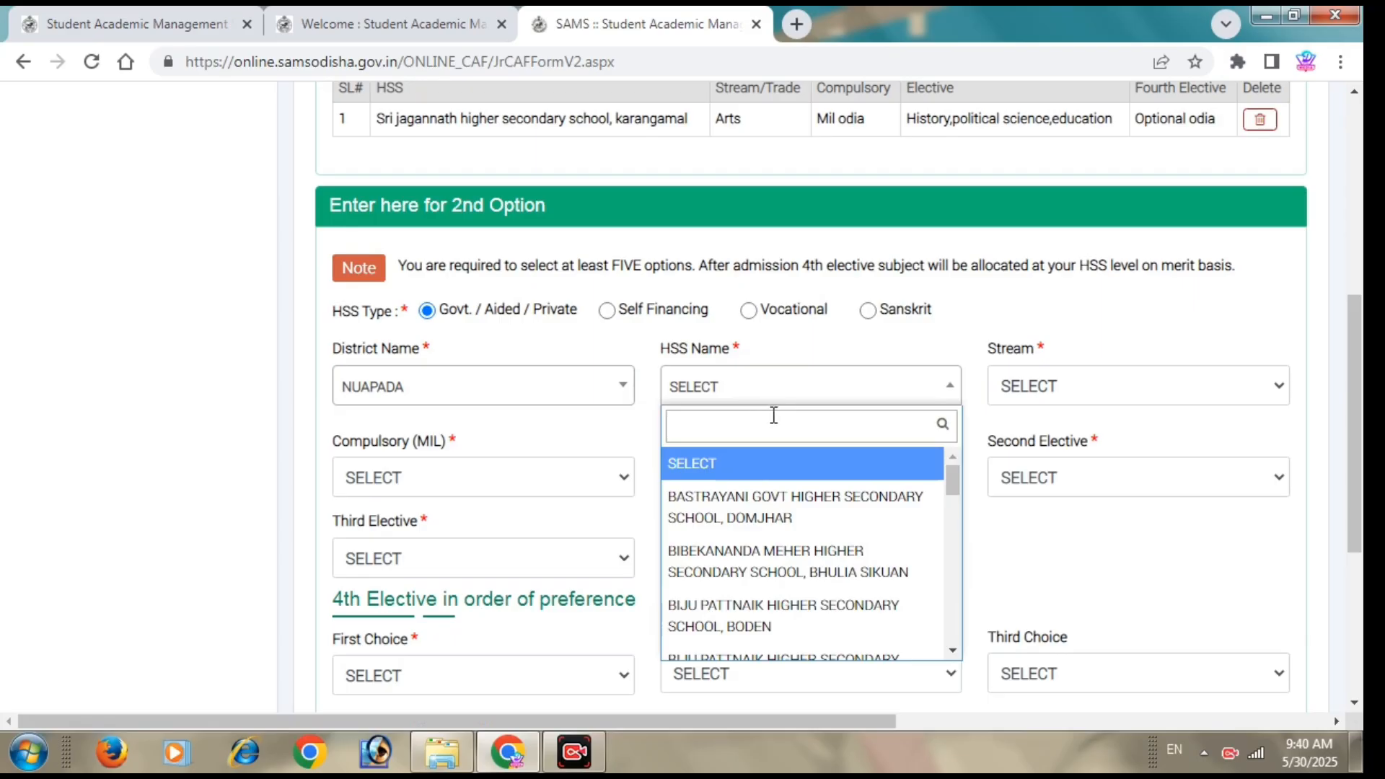
pyautogui.write('KARA')
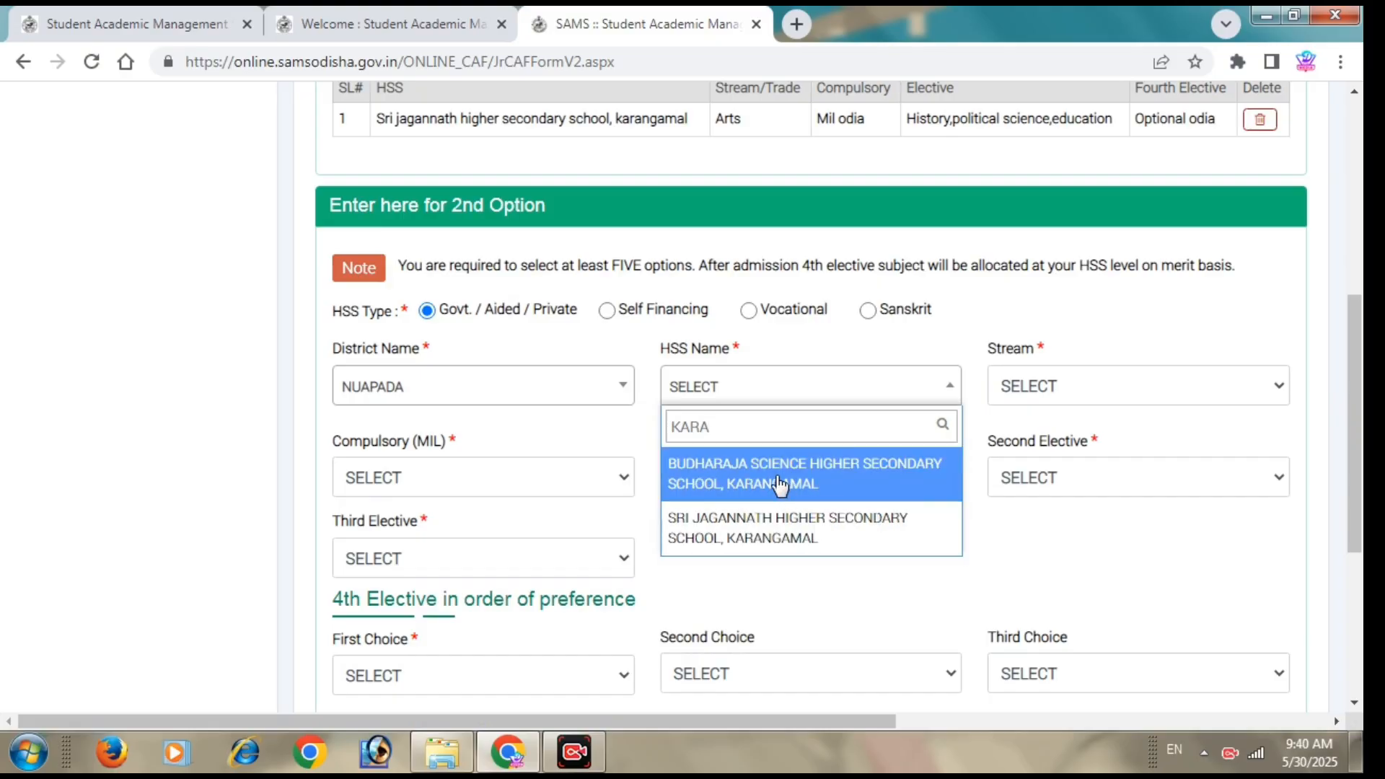
pyautogui.click(780, 485)
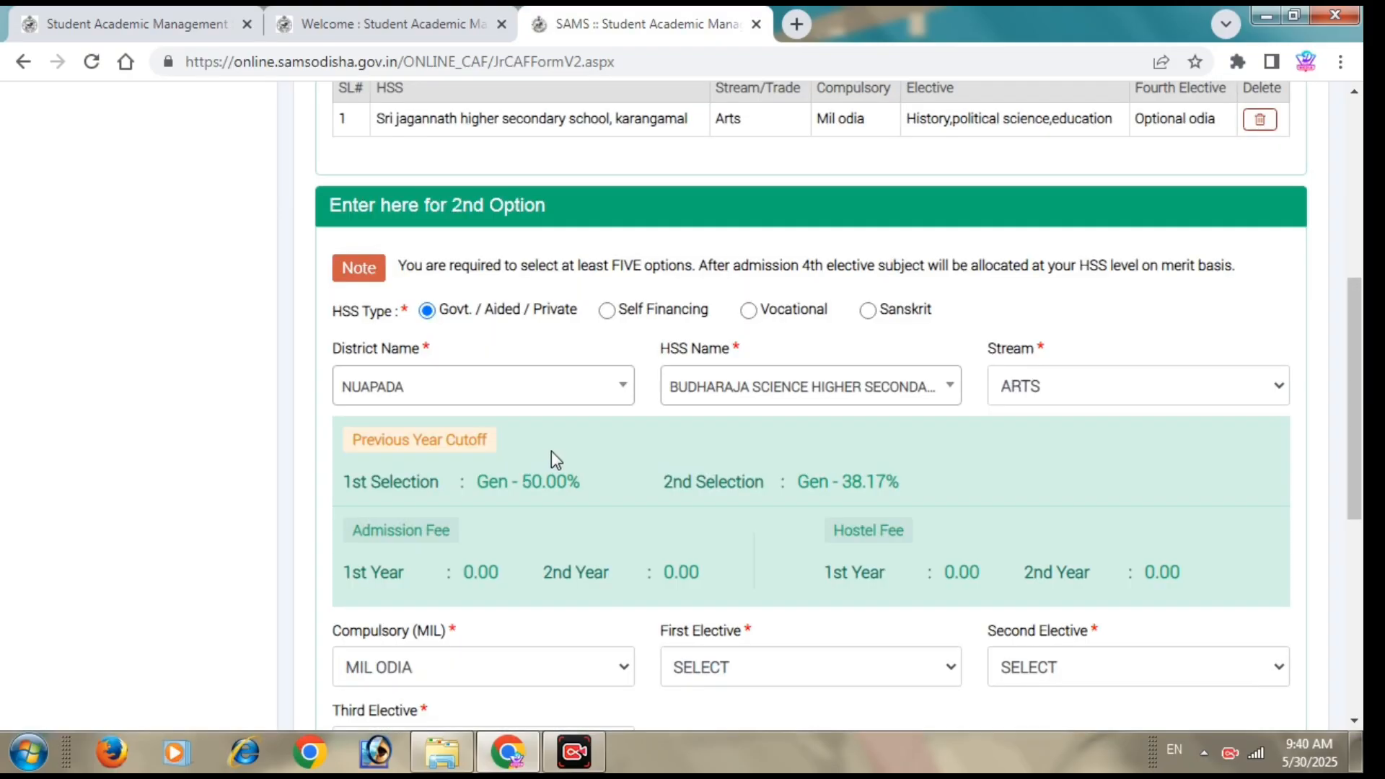
# Save the 2nd option with electives INFORMATION TECHNOLOGY, GEOGRAPHY and HISTORY, and POLITICAL SCIENCE as the 4th elective's first choice.
pyautogui.scroll(-2, 785, 400)
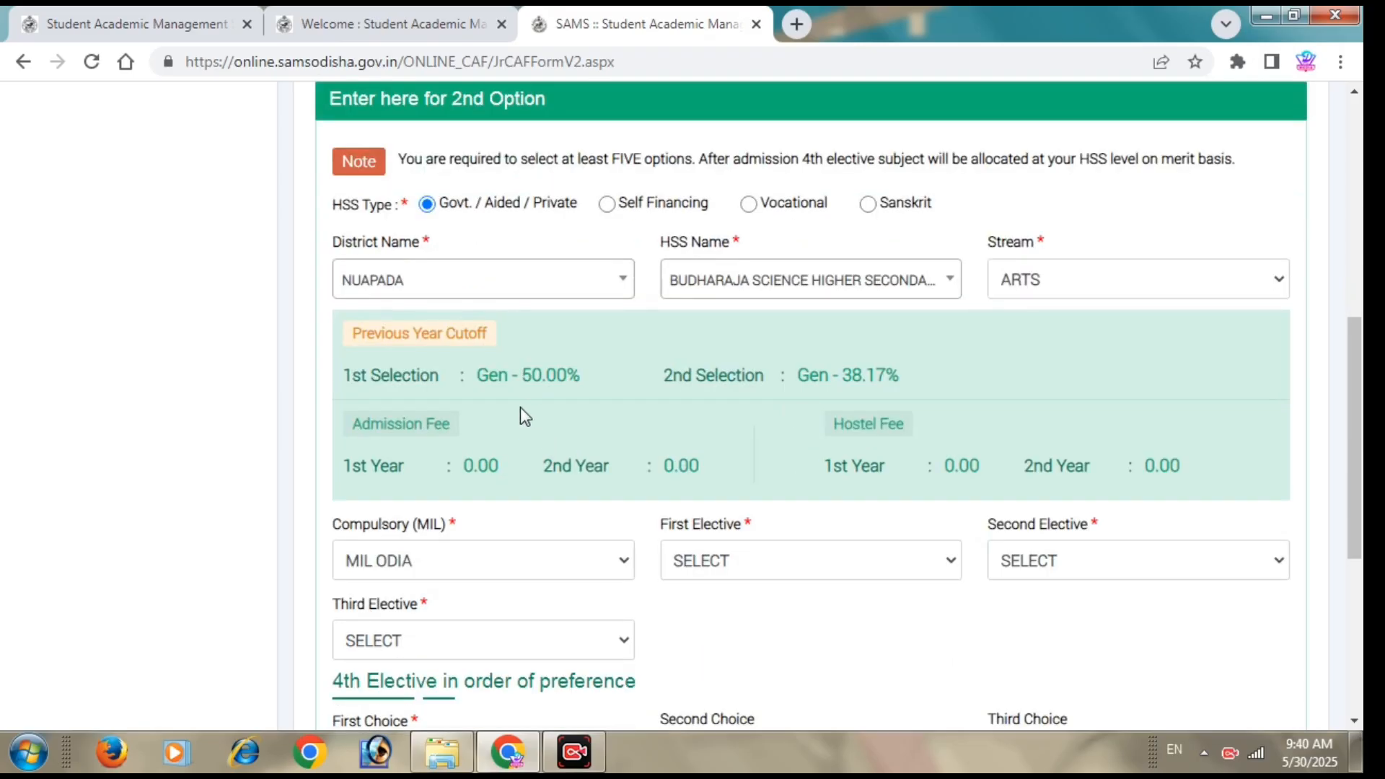
pyautogui.scroll(-2, 547, 414)
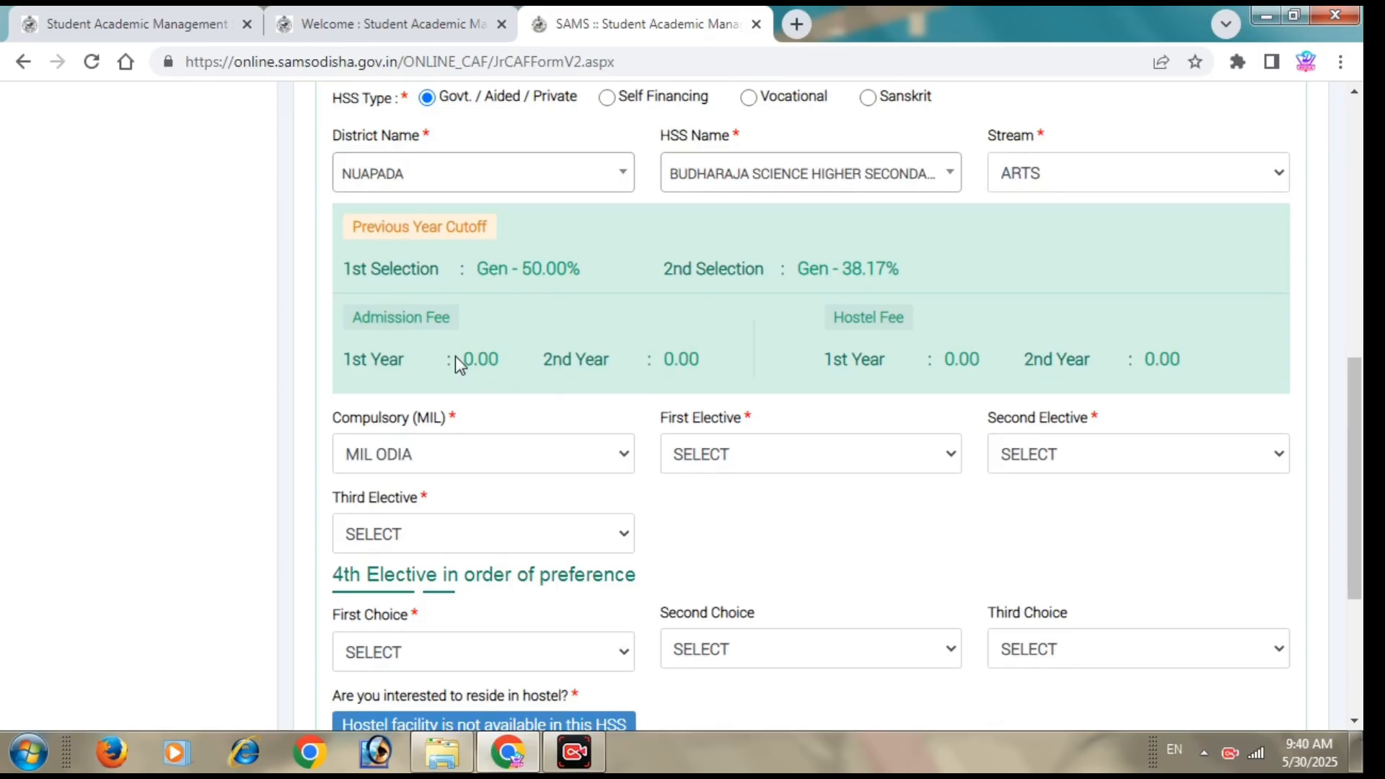
pyautogui.scroll(2, 634, 357)
pyautogui.scroll(-3, 634, 357)
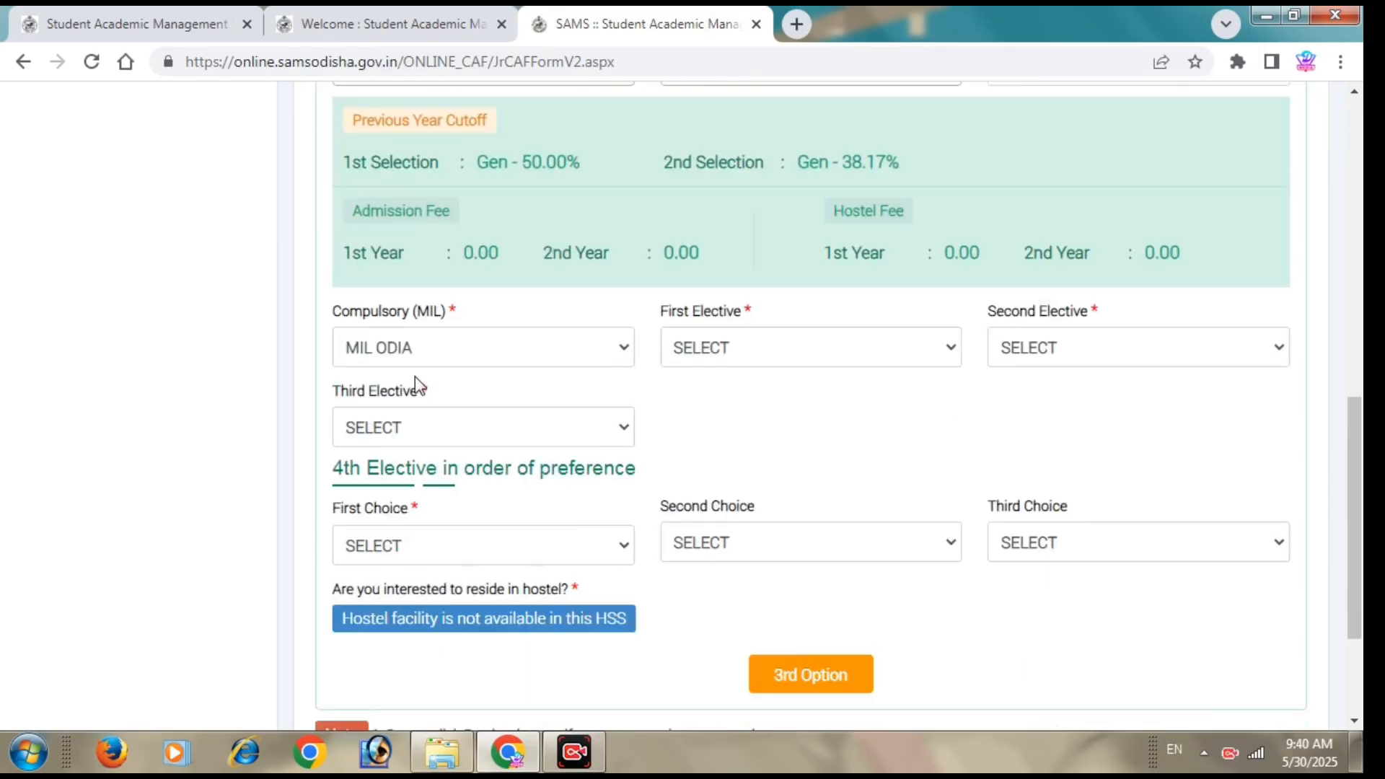
pyautogui.click(705, 349)
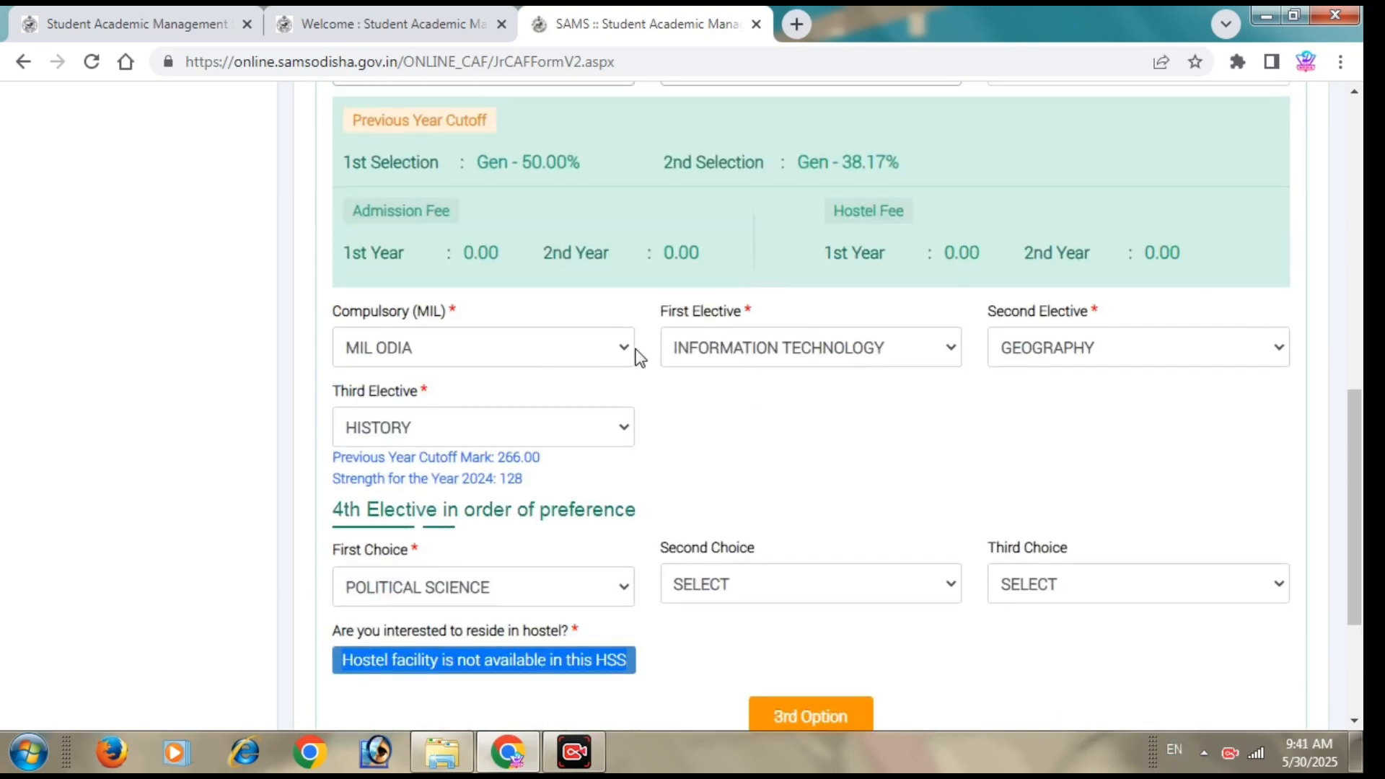
pyautogui.scroll(-3, 681, 564)
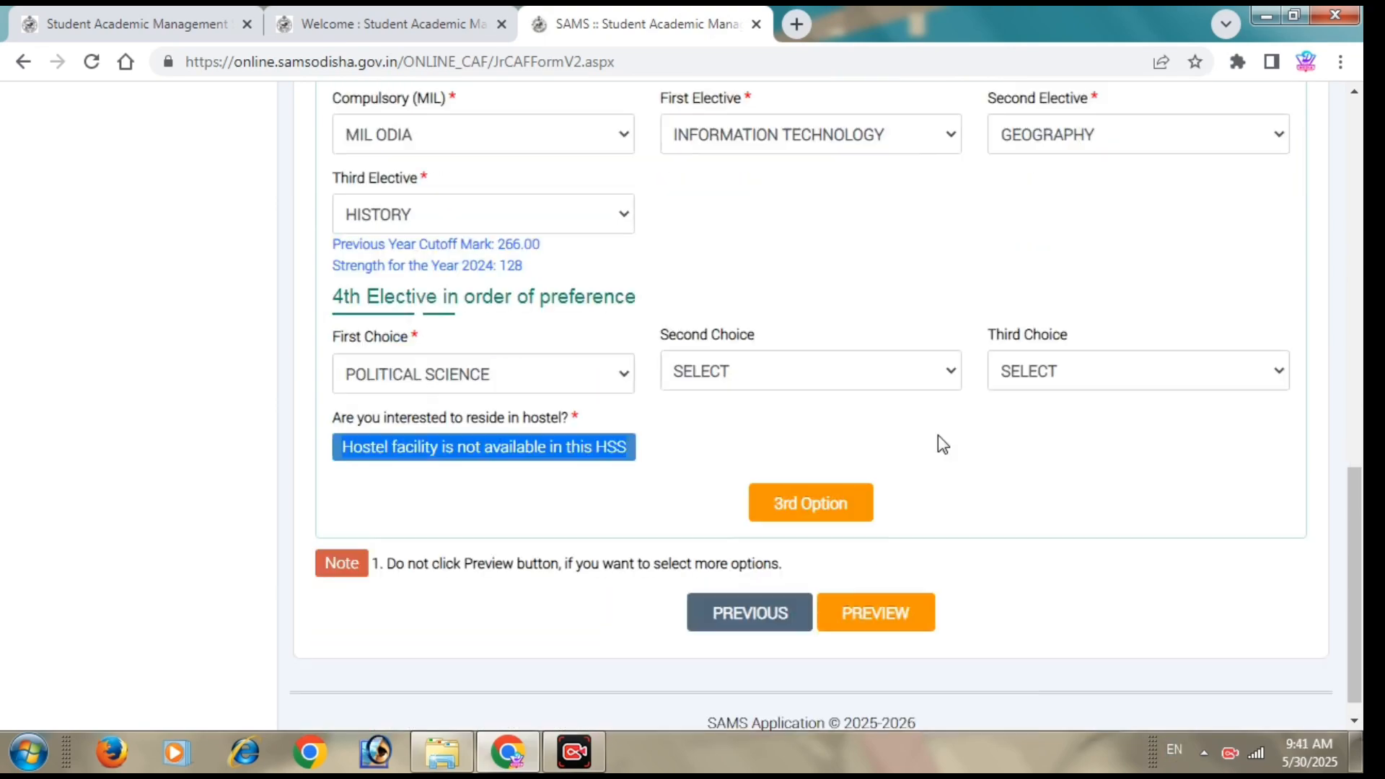
pyautogui.click(833, 506)
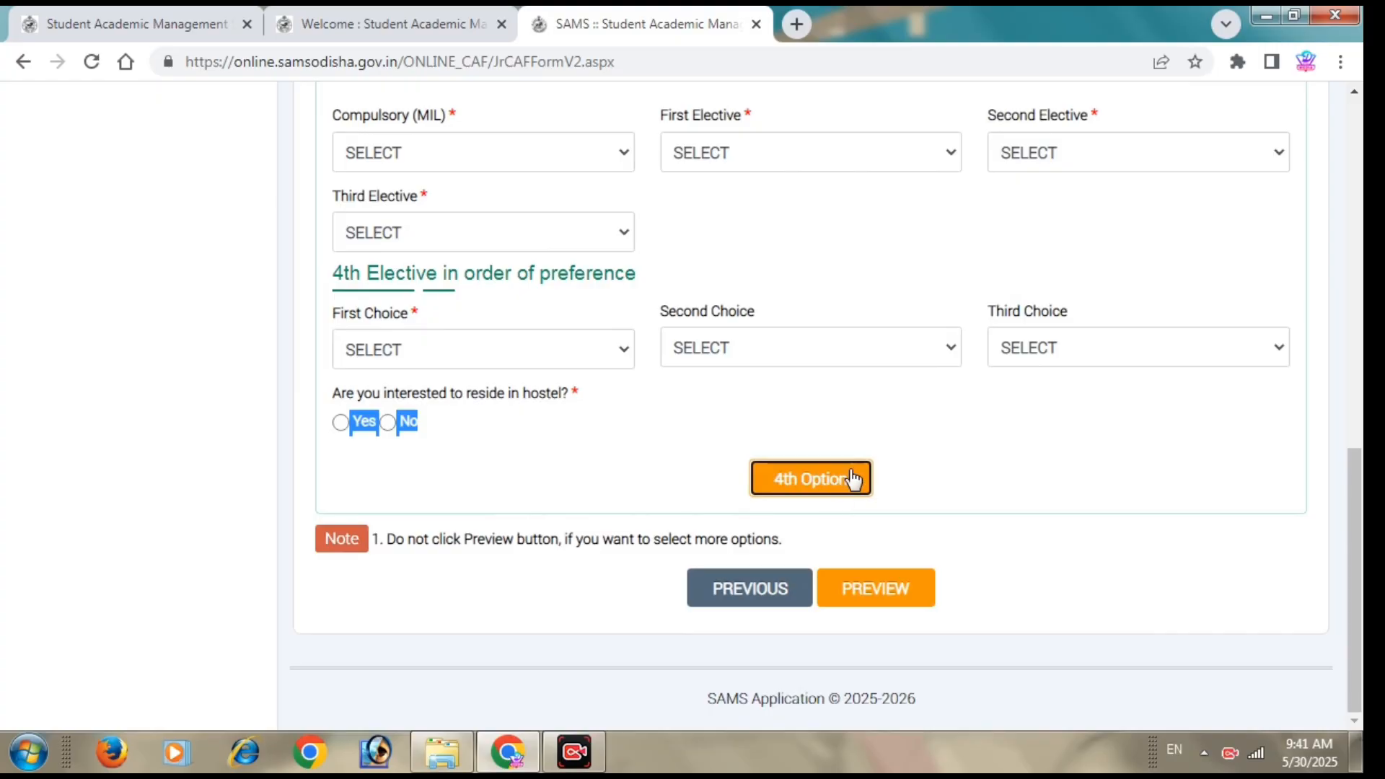
# Review the list of saved school options and open the preview of the Common Application Form.
pyautogui.scroll(7, 850, 479)
pyautogui.scroll(-3, 632, 370)
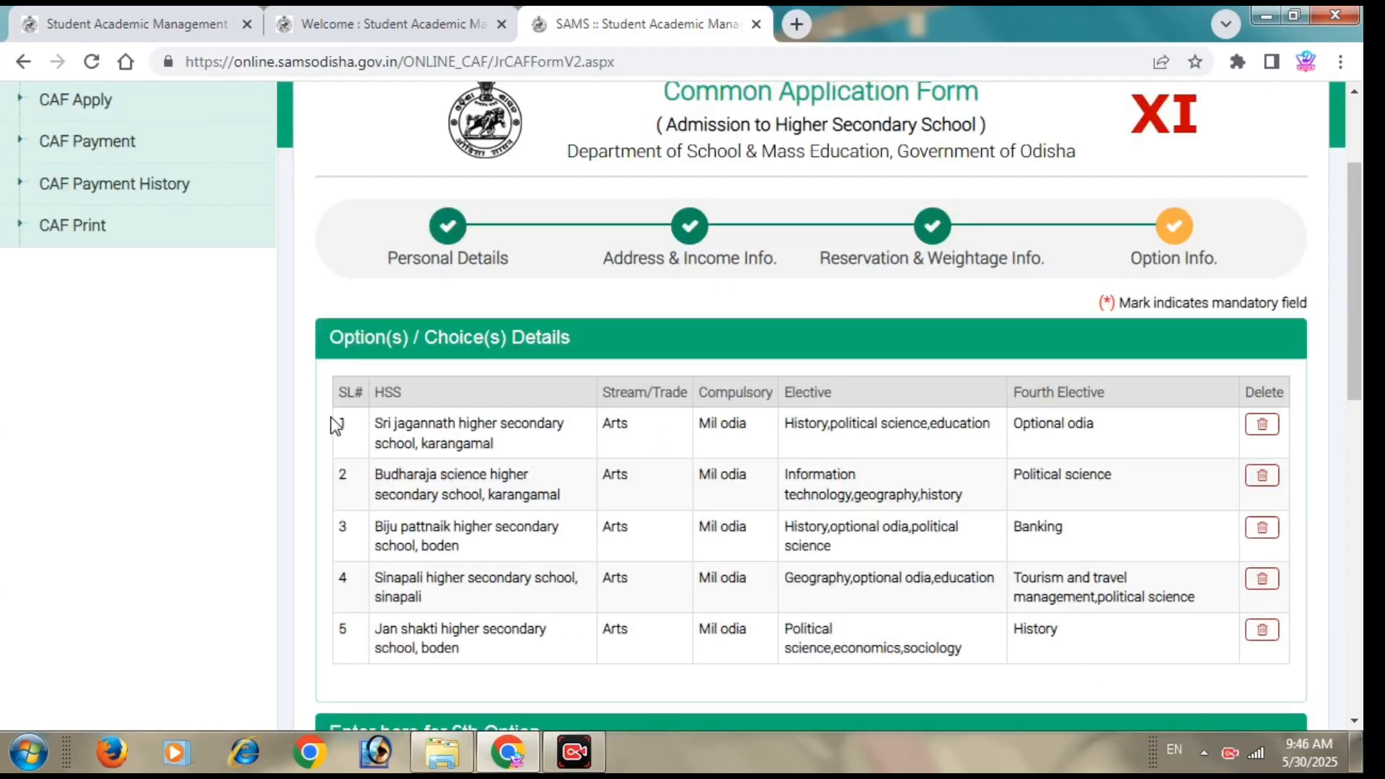
pyautogui.scroll(-3, 726, 335)
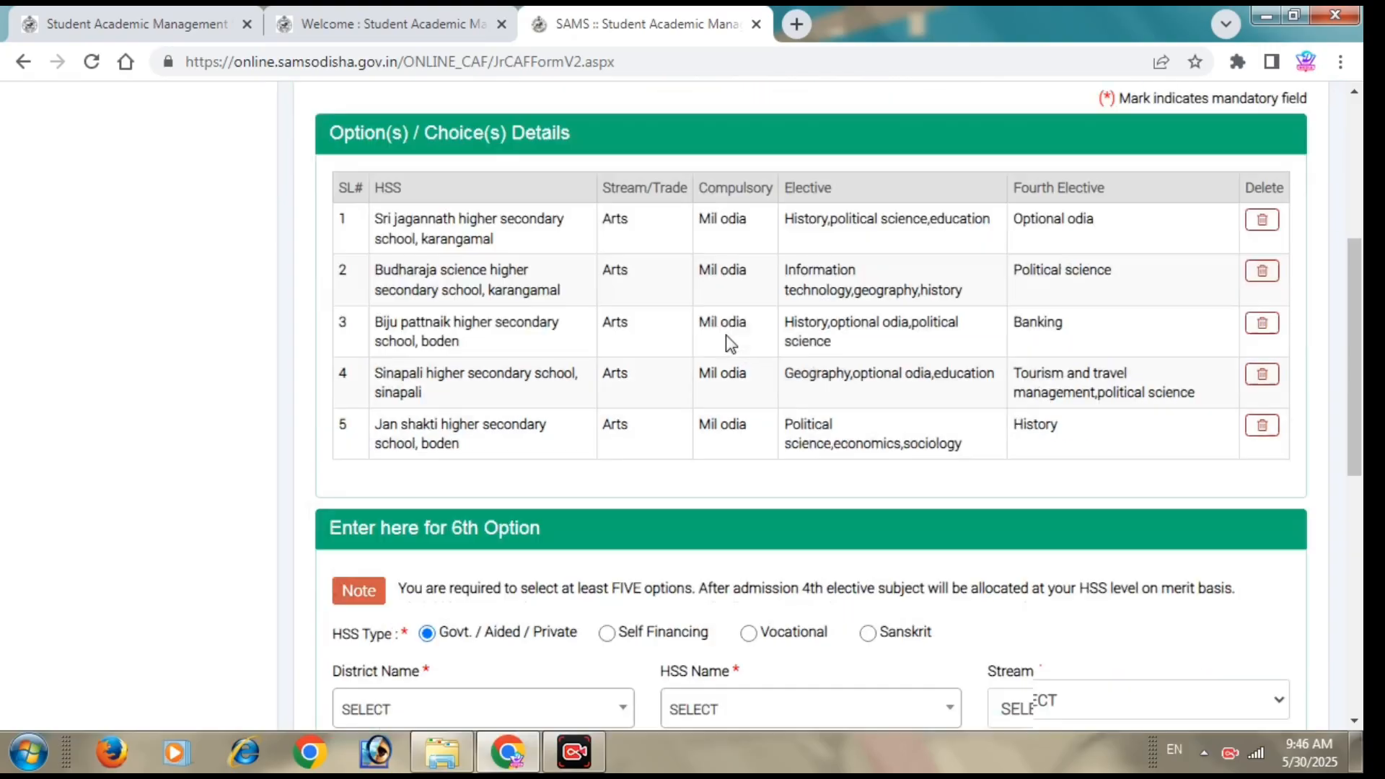
pyautogui.scroll(-9, 726, 335)
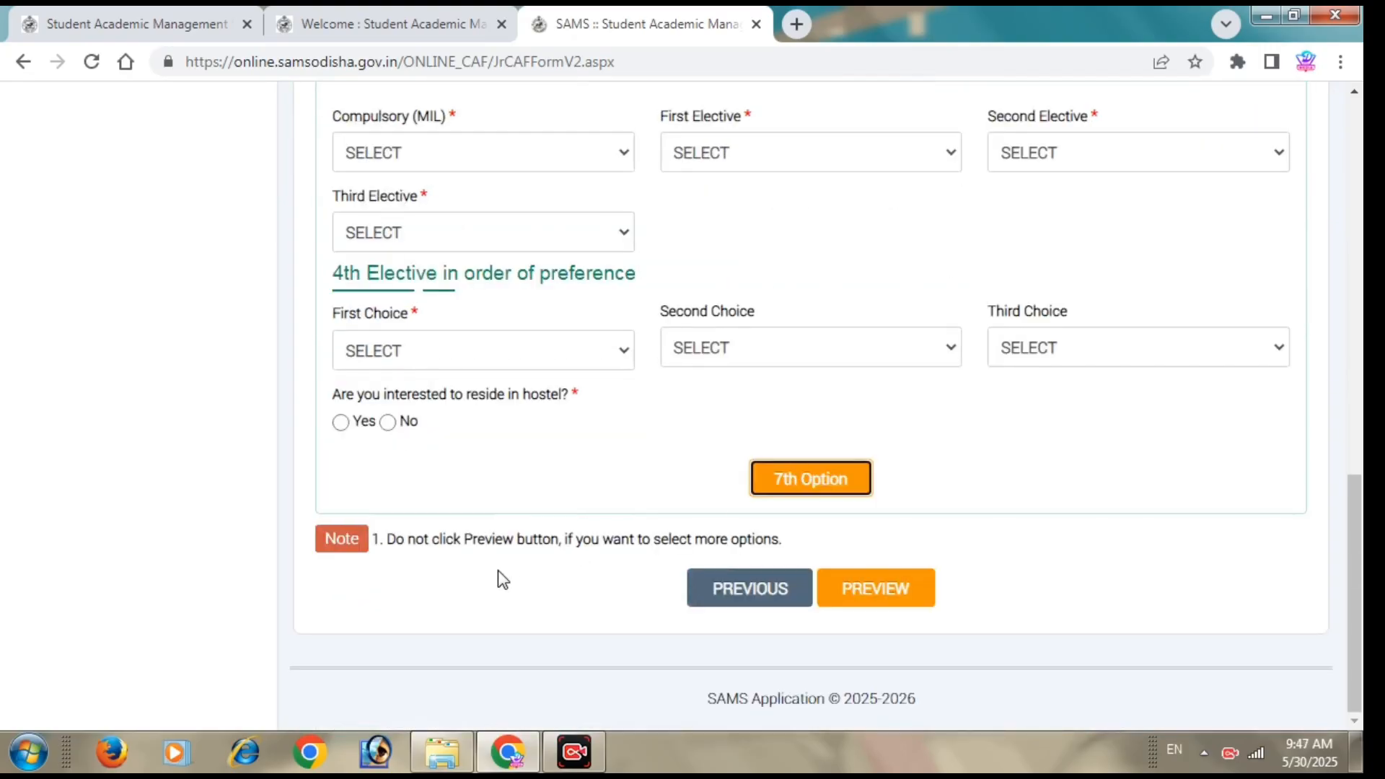
pyautogui.click(873, 593)
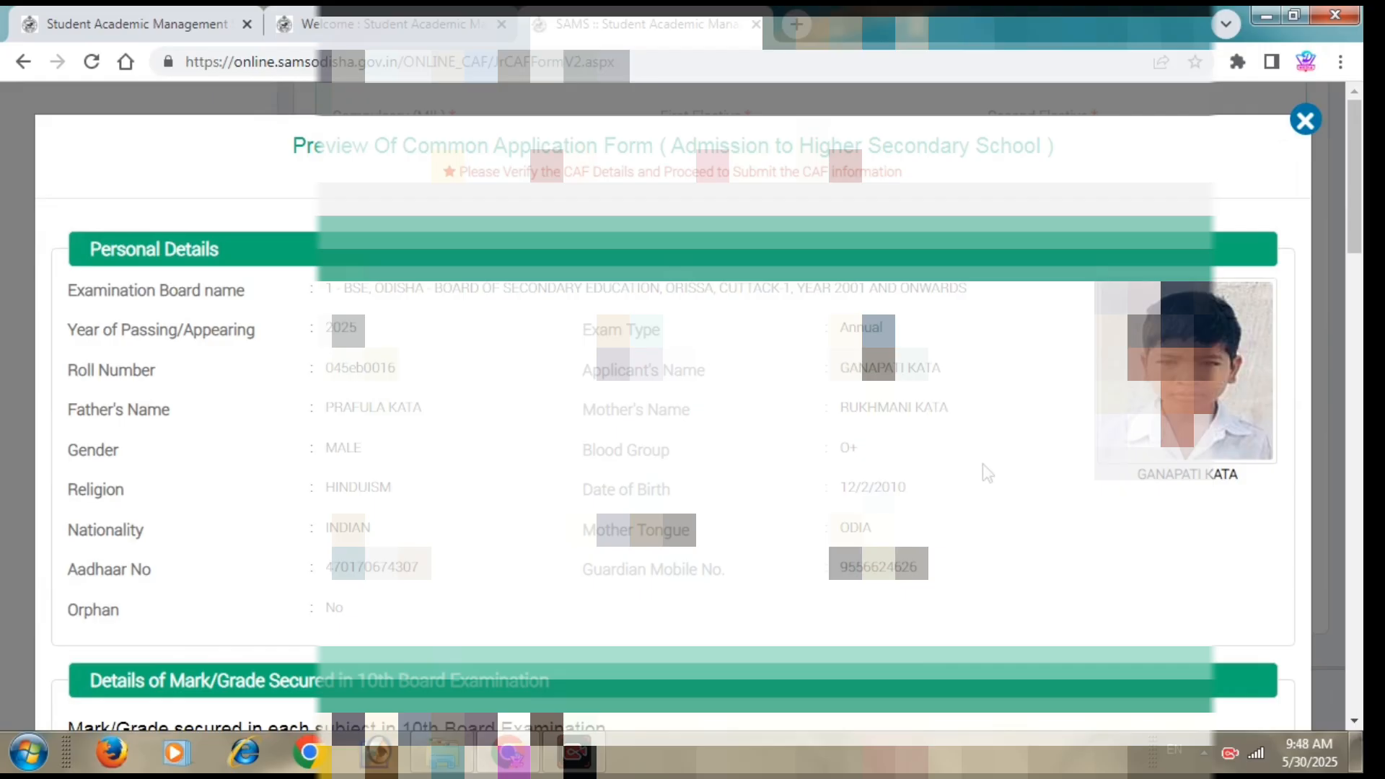
# Verify the personal, mark and option details in the preview and submit the CAF information.
pyautogui.scroll(-5, 987, 473)
pyautogui.scroll(-2, 297, 445)
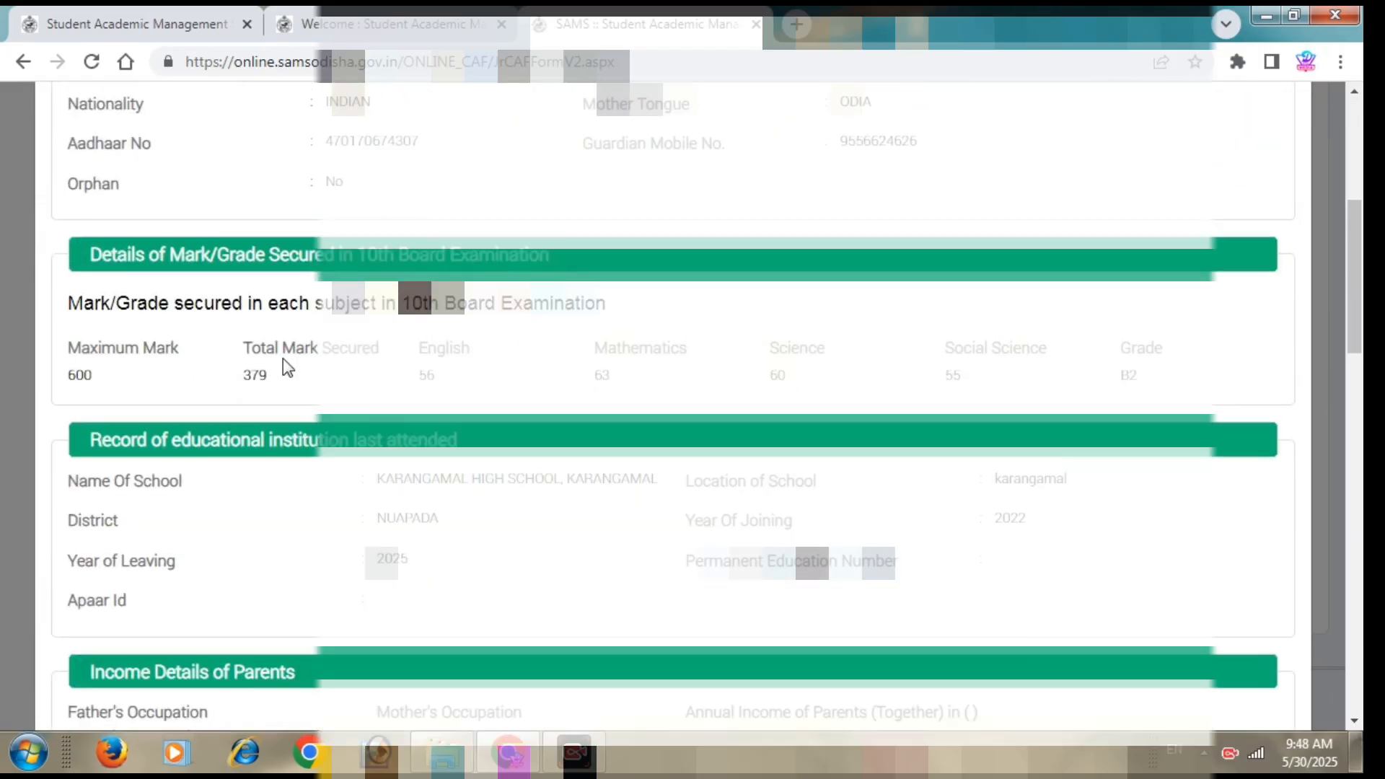
pyautogui.scroll(2, 355, 410)
pyautogui.scroll(-2, 283, 404)
pyautogui.scroll(-2, 1180, 380)
pyautogui.scroll(-10, 507, 448)
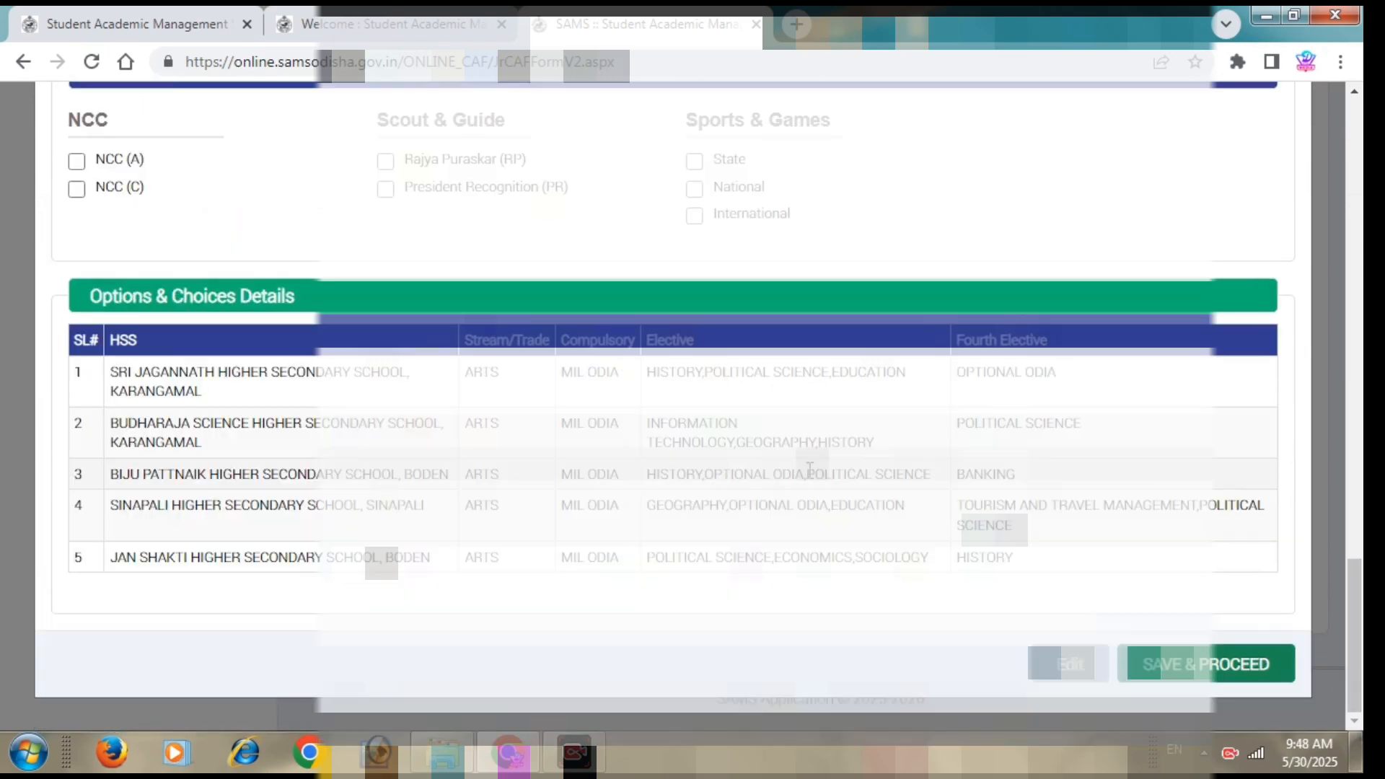
pyautogui.click(1163, 668)
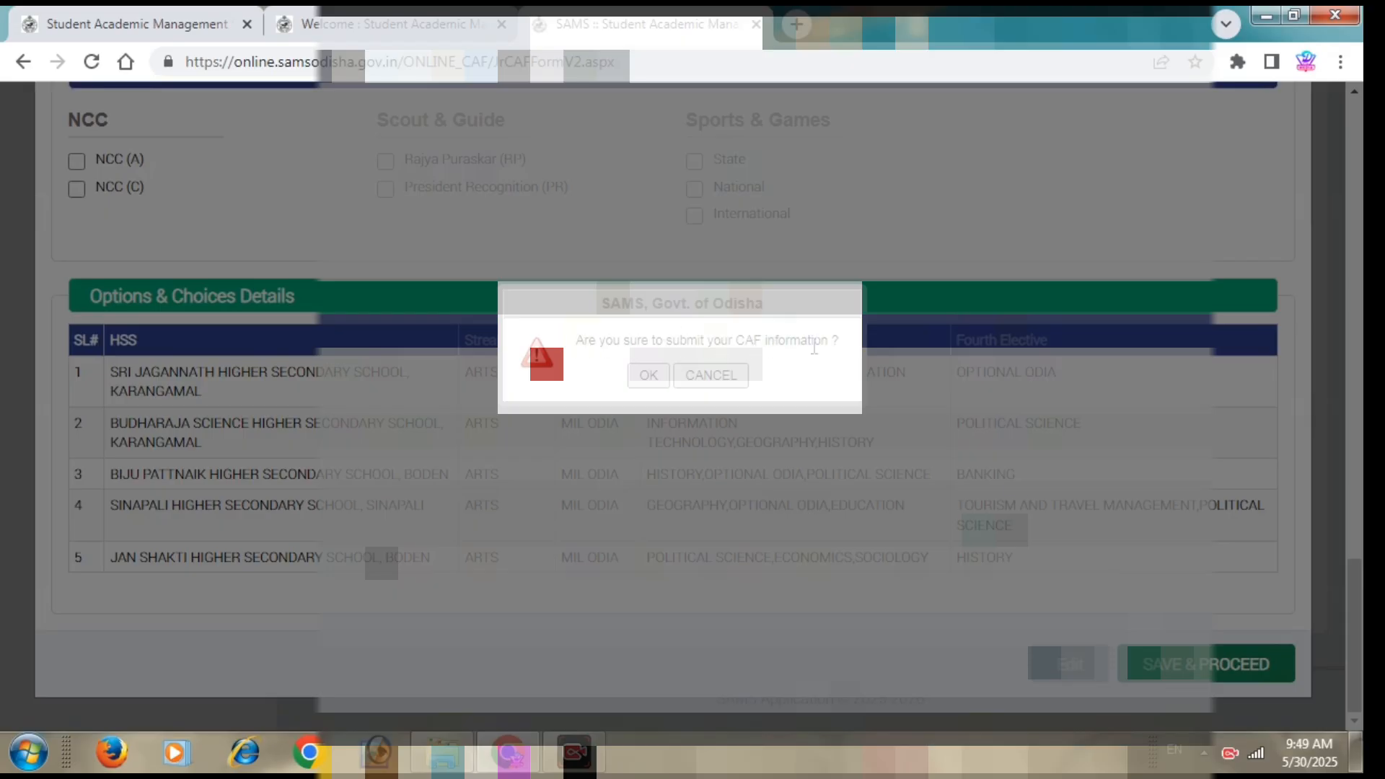
pyautogui.click(649, 375)
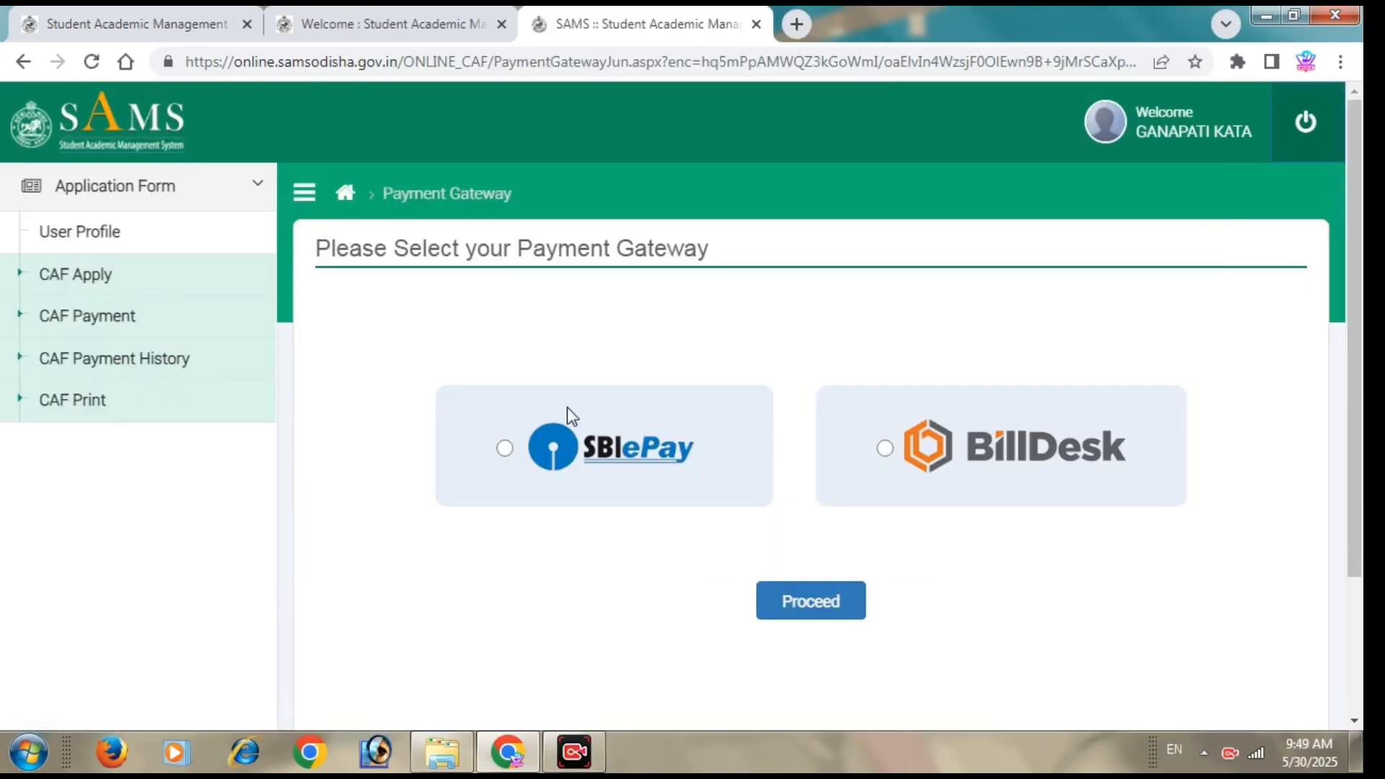
# Choose SBIePay as the payment gateway and accept the terms and conditions for online payment.
pyautogui.click(506, 450)
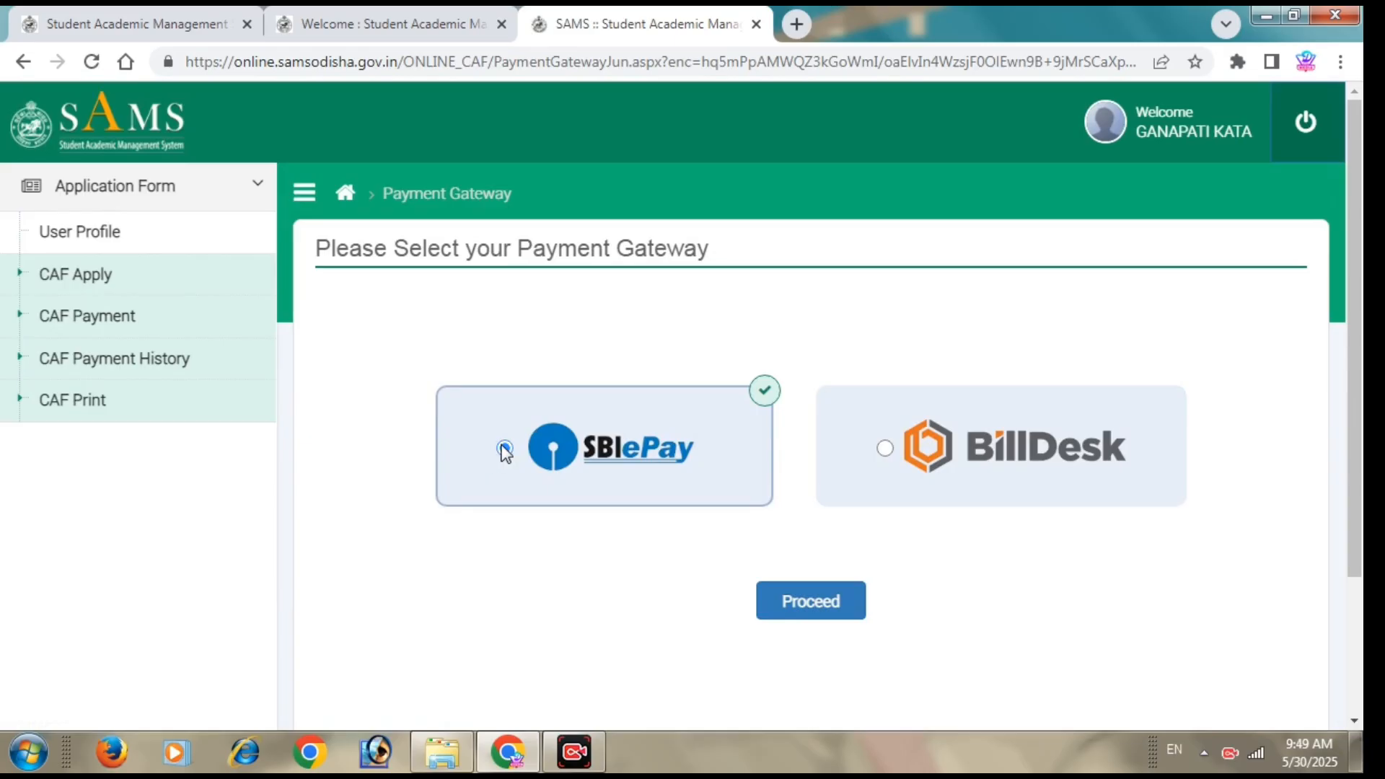
pyautogui.click(826, 603)
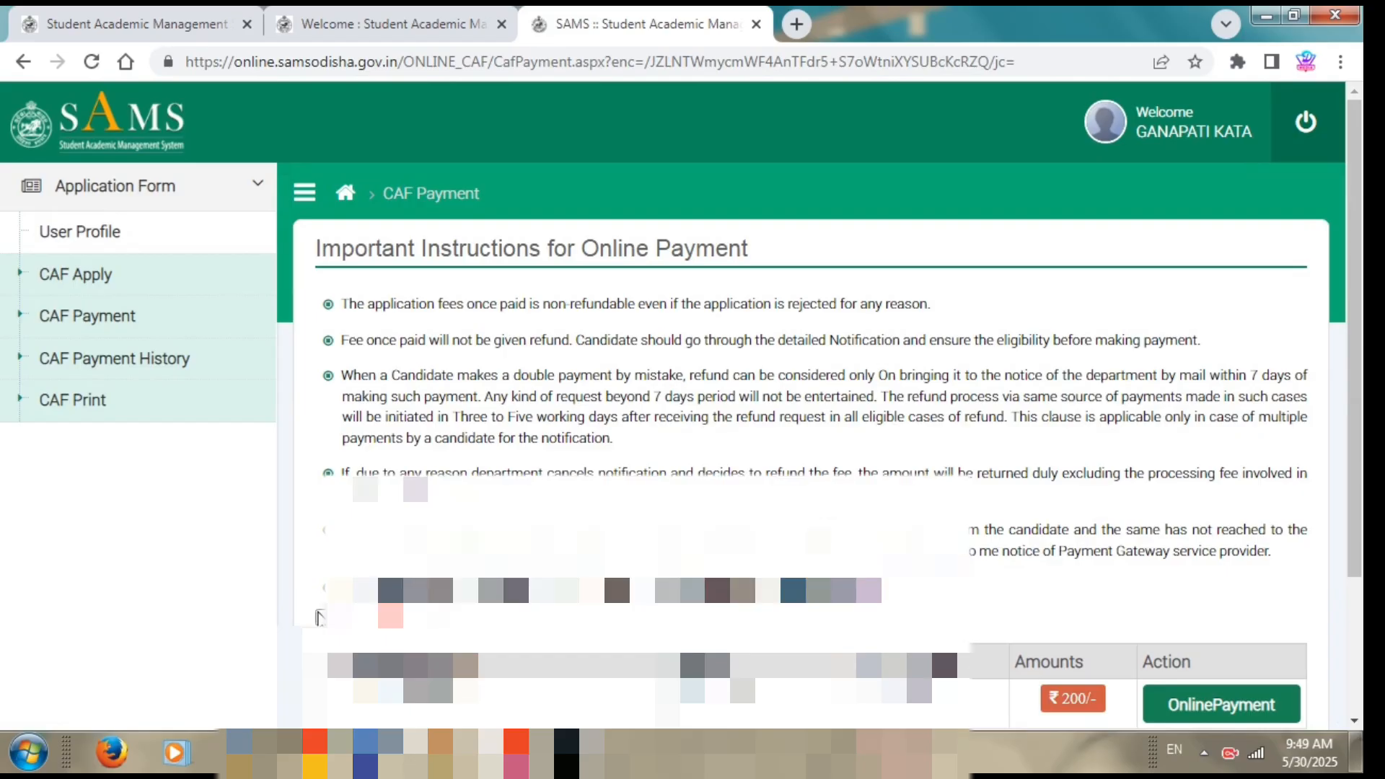
pyautogui.click(321, 617)
# Start the online payment of the application fee, confirming the CAF information and the payment.
pyautogui.scroll(-3, 457, 482)
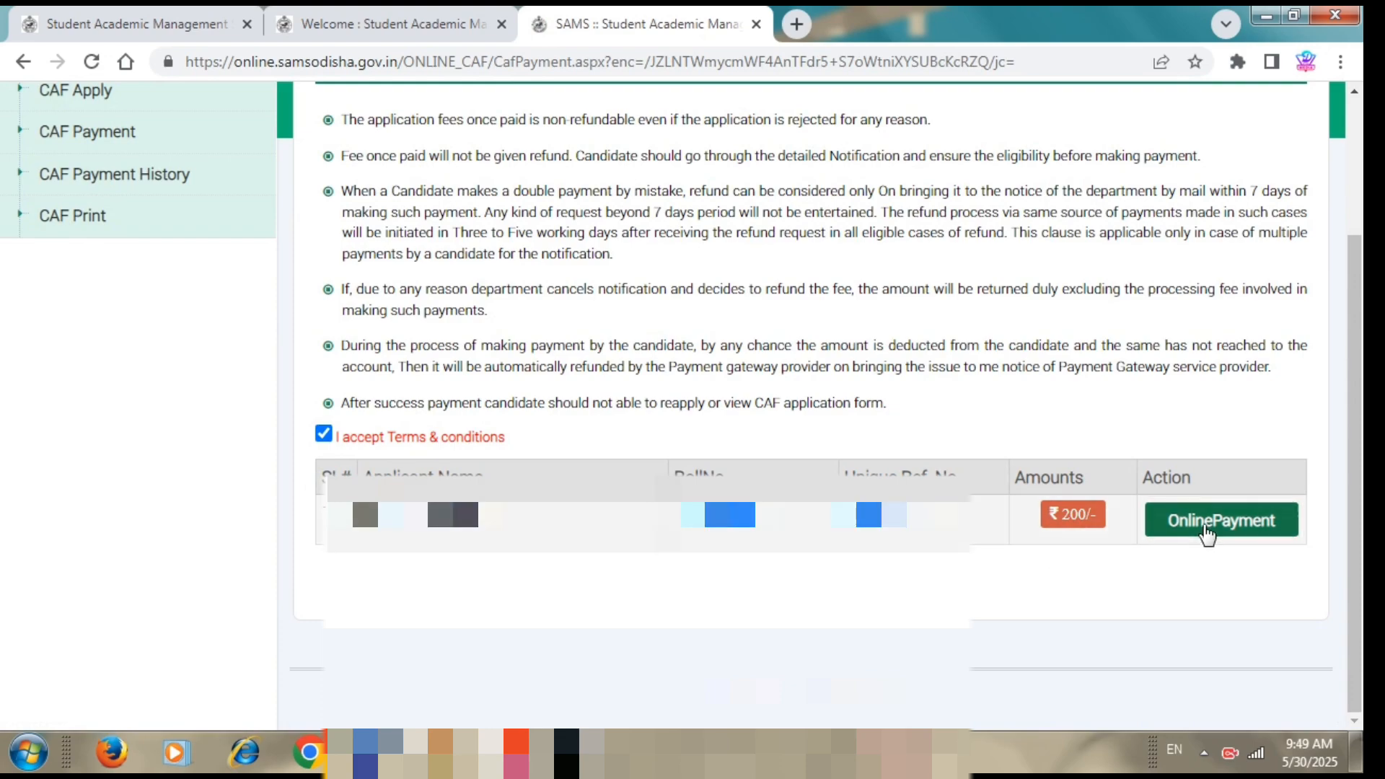
pyautogui.click(1206, 528)
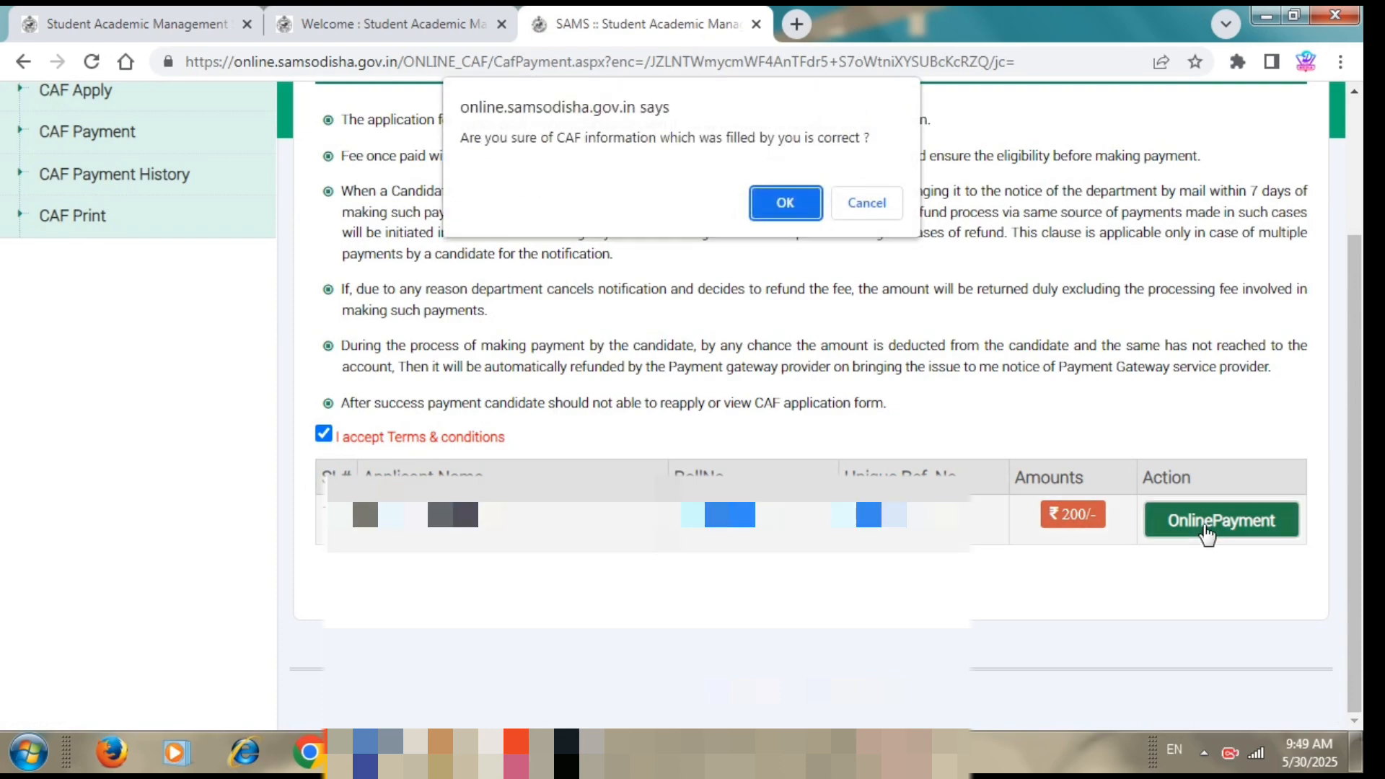
pyautogui.click(786, 204)
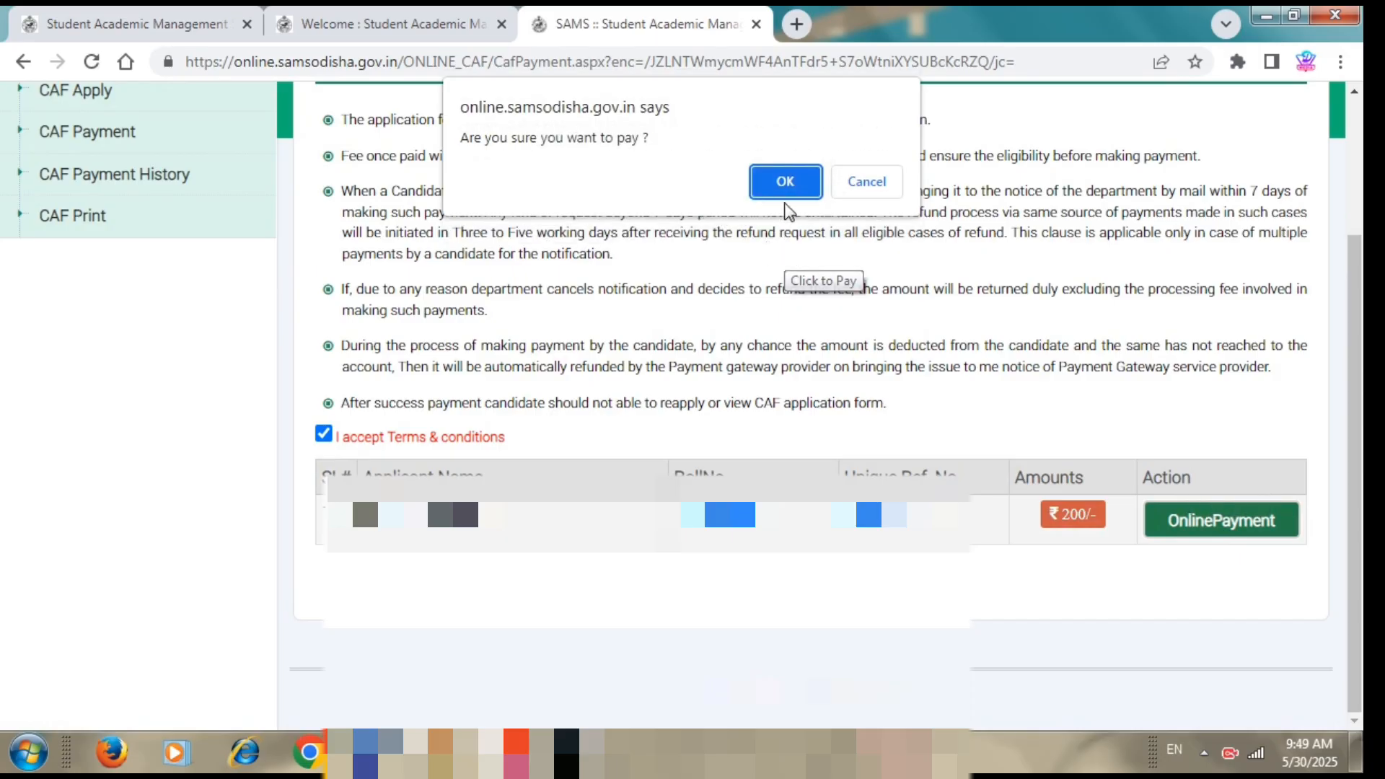
pyautogui.click(787, 182)
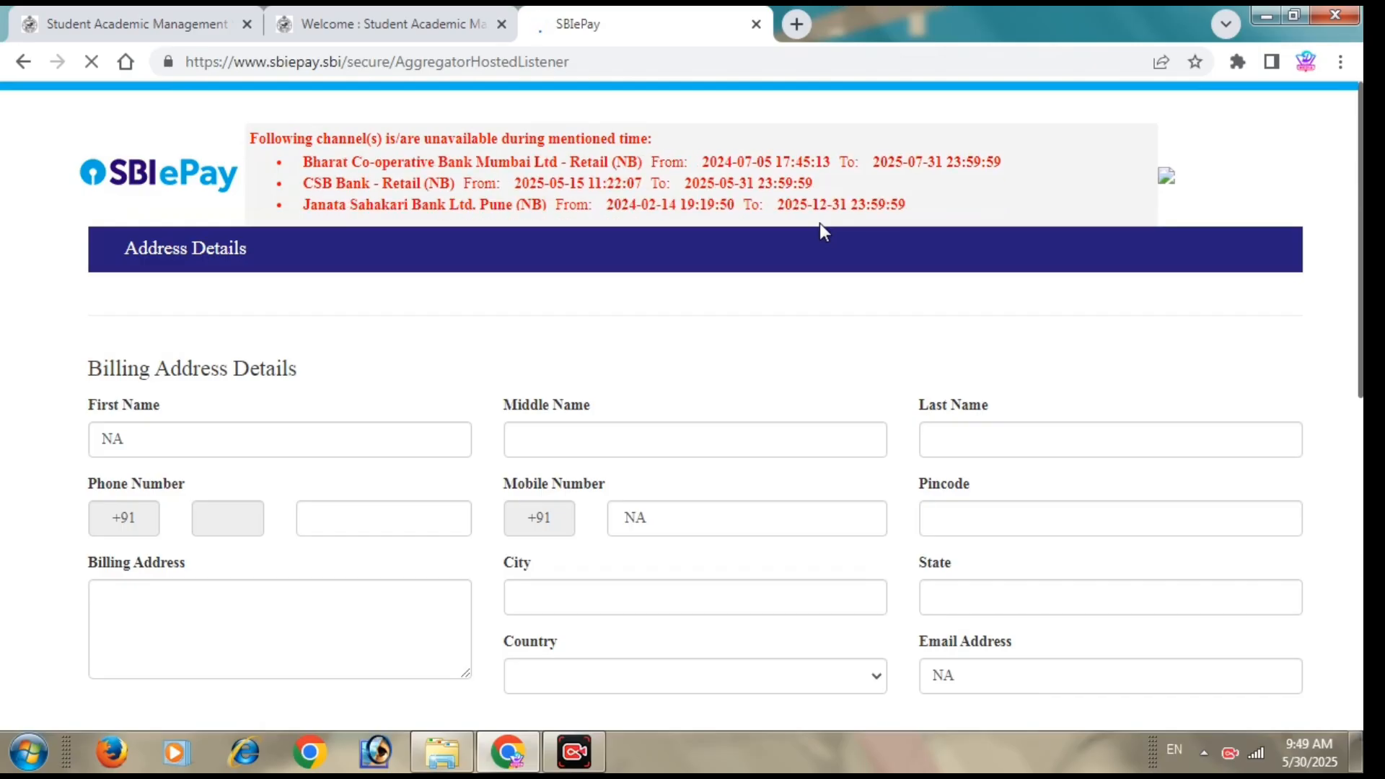
# Select UPI QR as the payment option and proceed to generate the payment QR code.
pyautogui.scroll(-5, 848, 278)
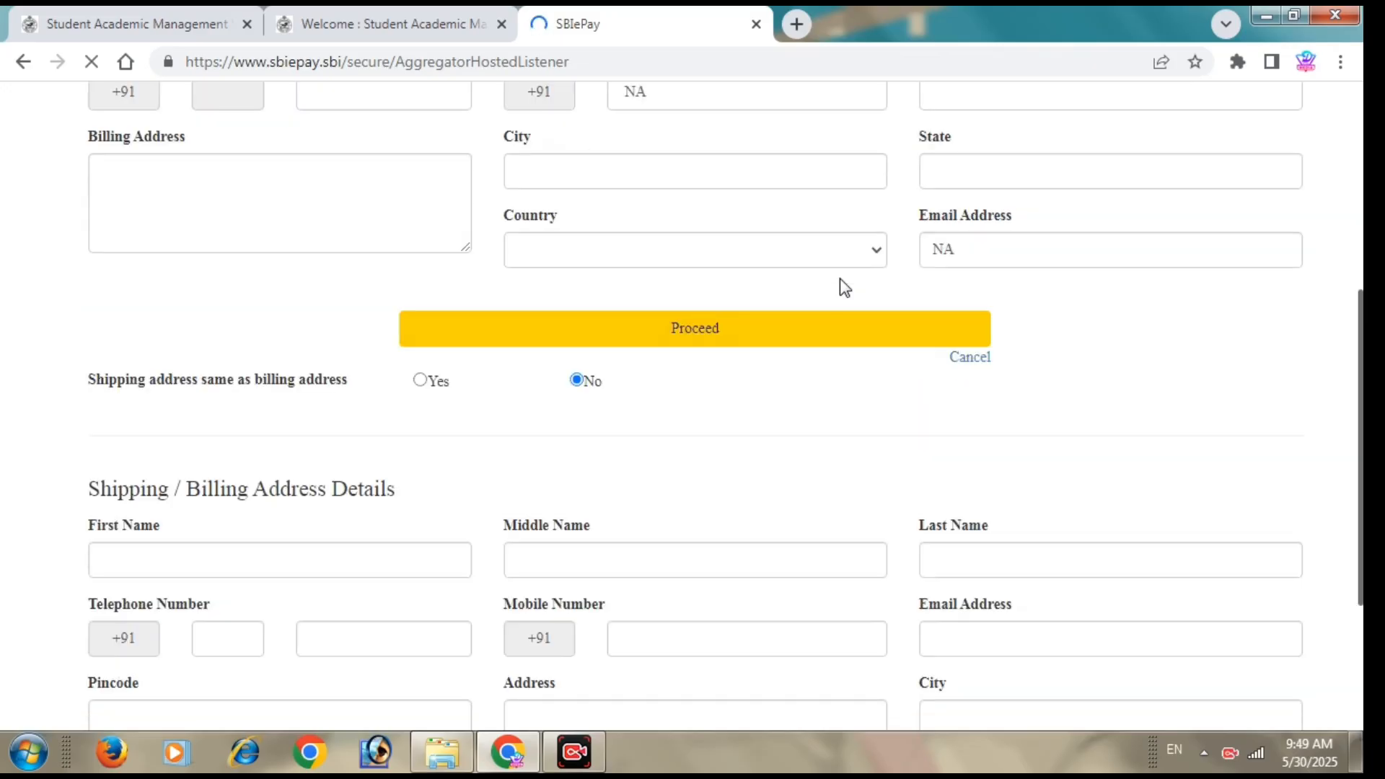
pyautogui.scroll(5, 823, 429)
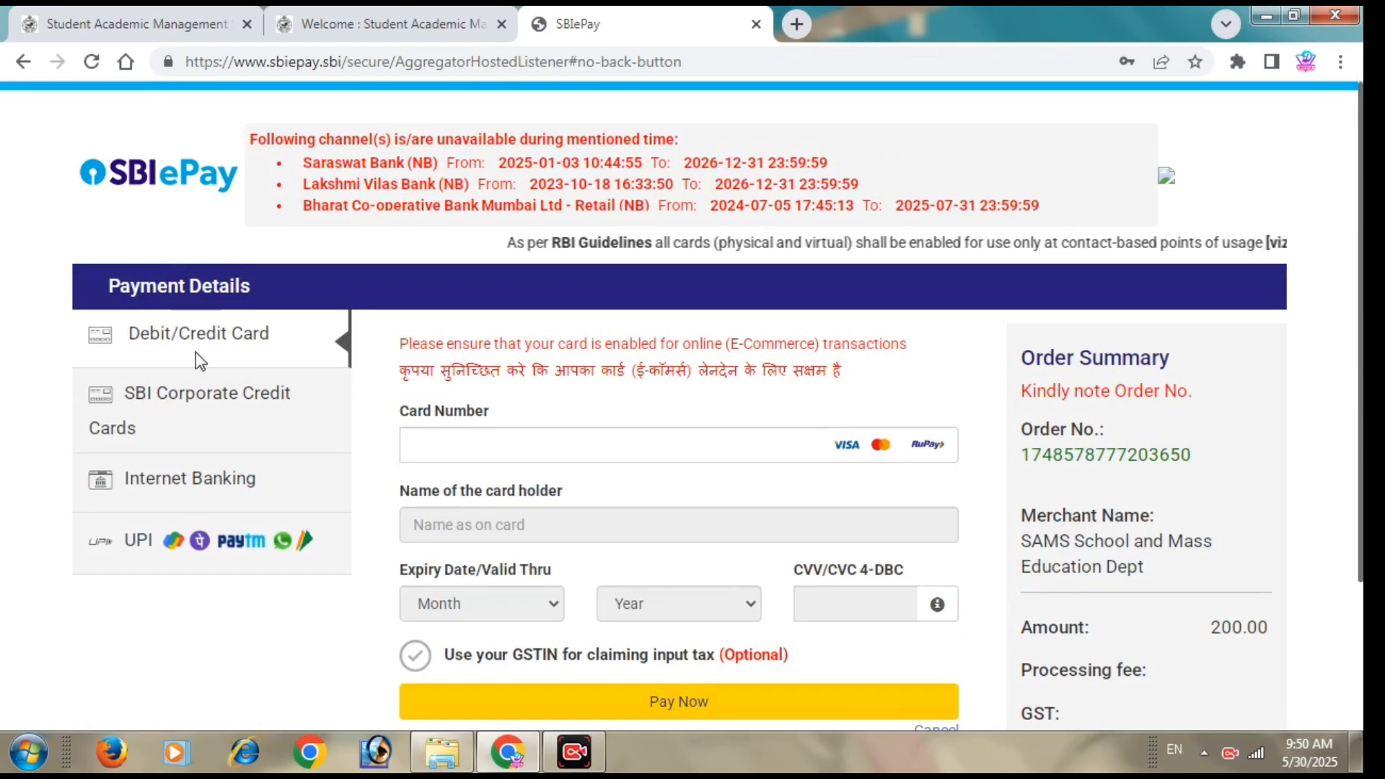
pyautogui.click(138, 548)
pyautogui.click(564, 396)
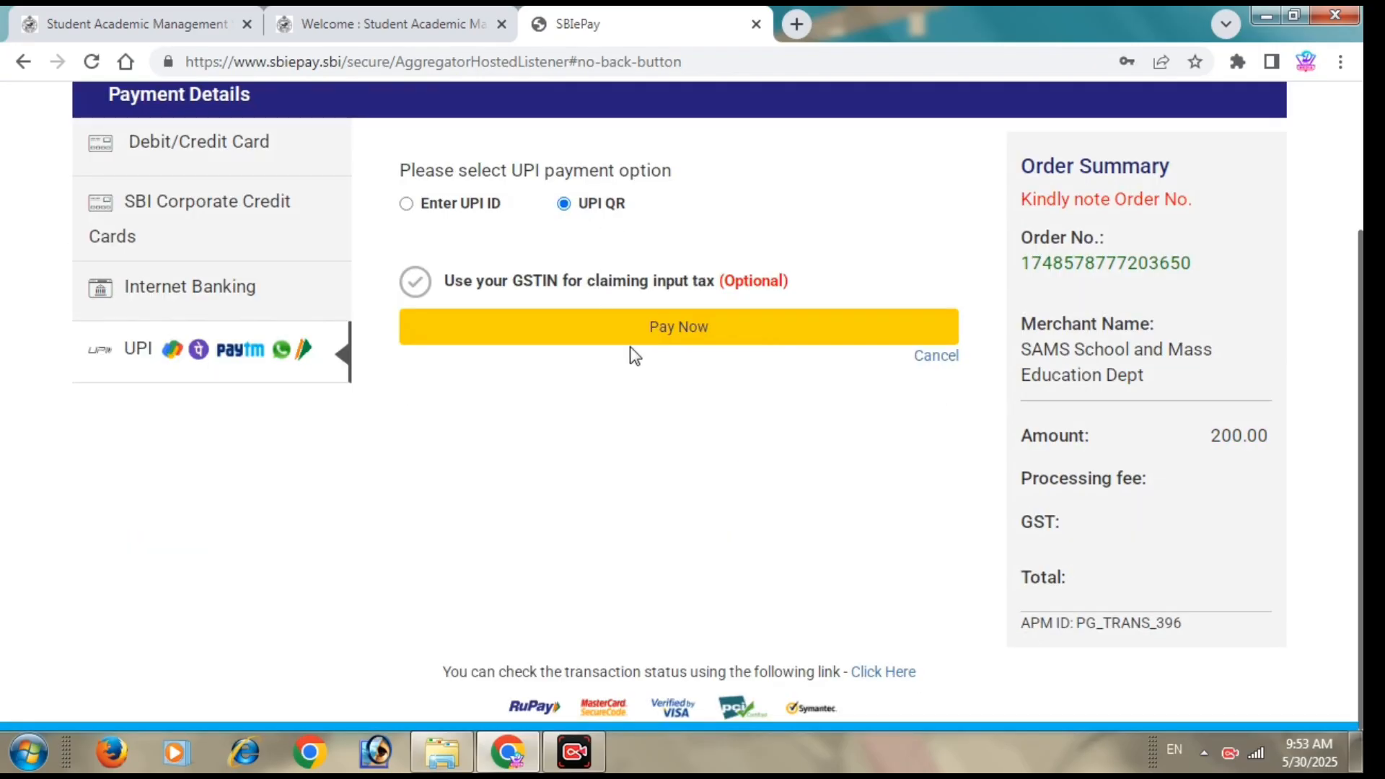
pyautogui.click(628, 332)
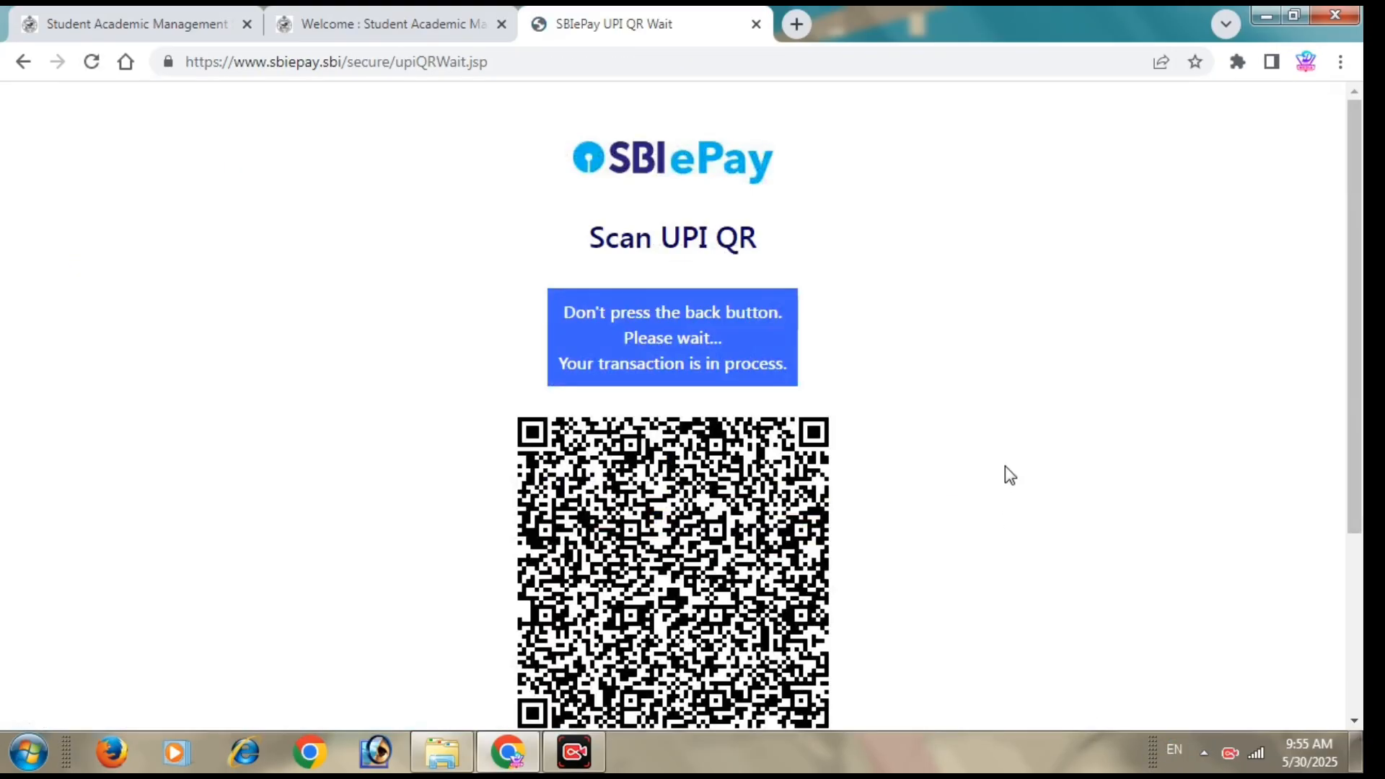
pyautogui.scroll(-1, 1007, 457)
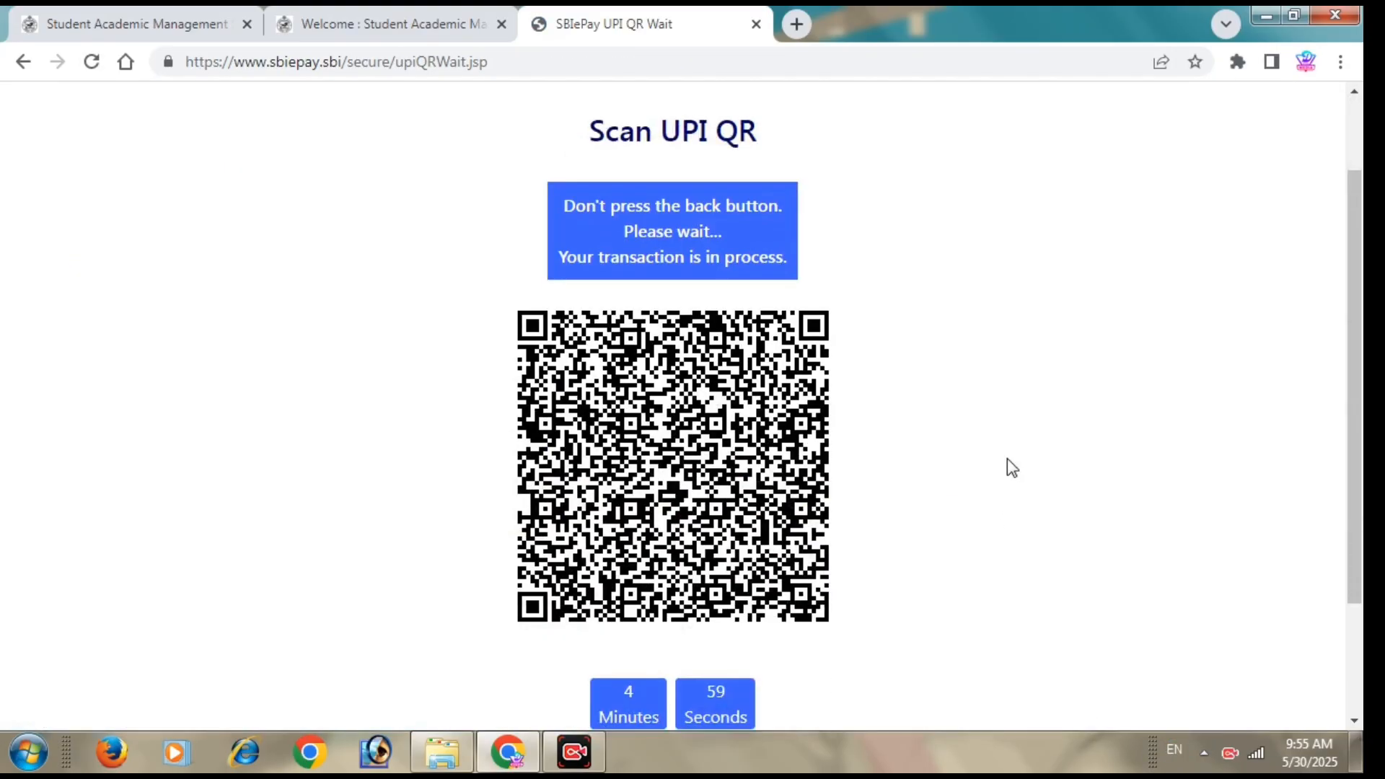
# Review the UPI QR payment page and open the transaction status tracking for the payment.
pyautogui.scroll(1, 1008, 458)
pyautogui.scroll(-3, 828, 565)
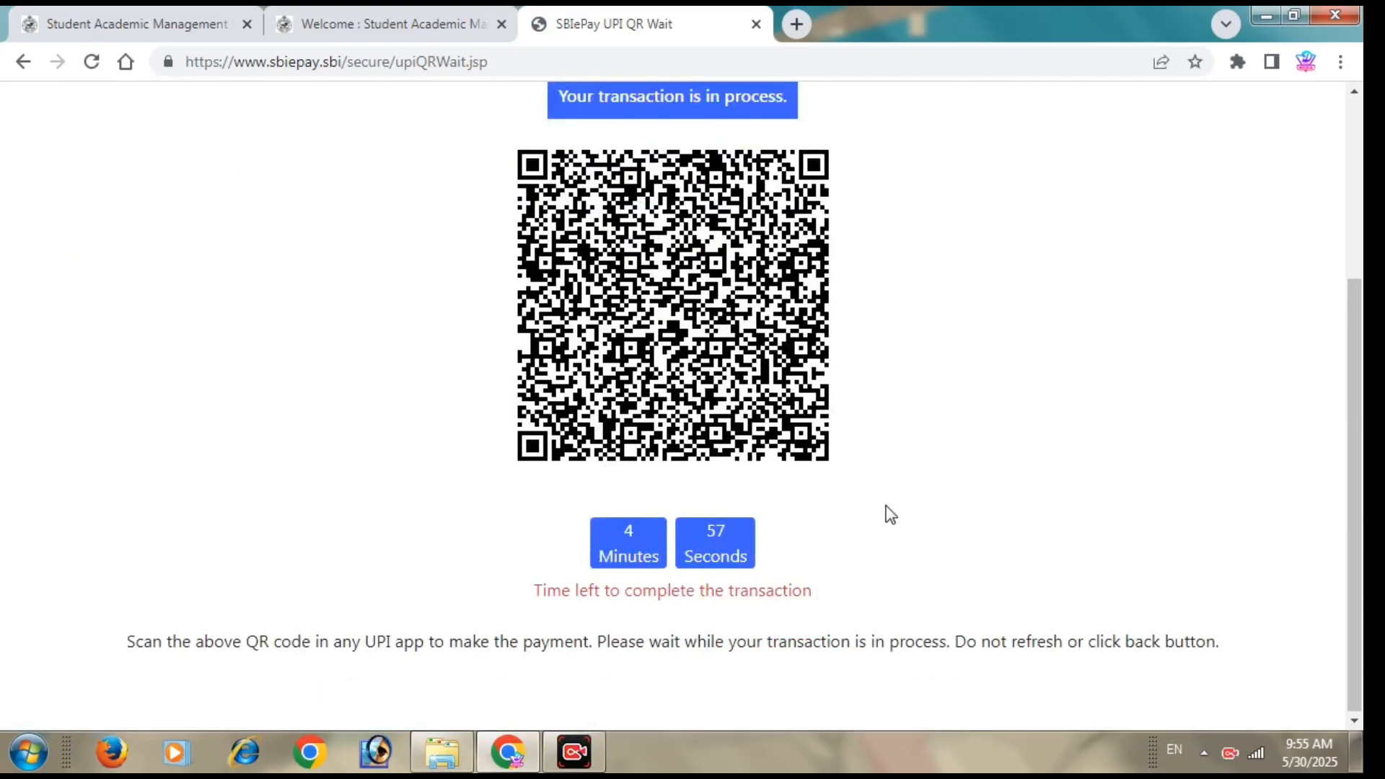
pyautogui.scroll(1, 1221, 403)
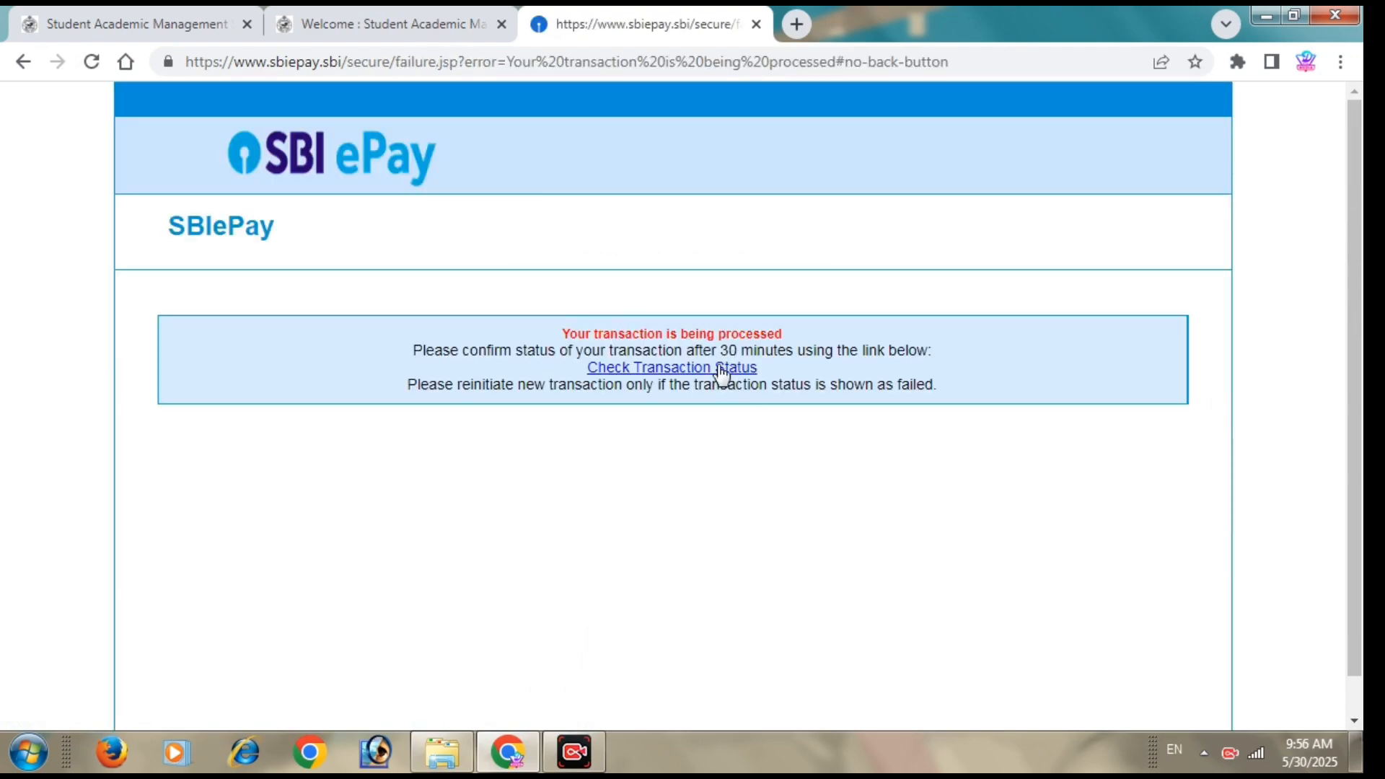
pyautogui.click(714, 369)
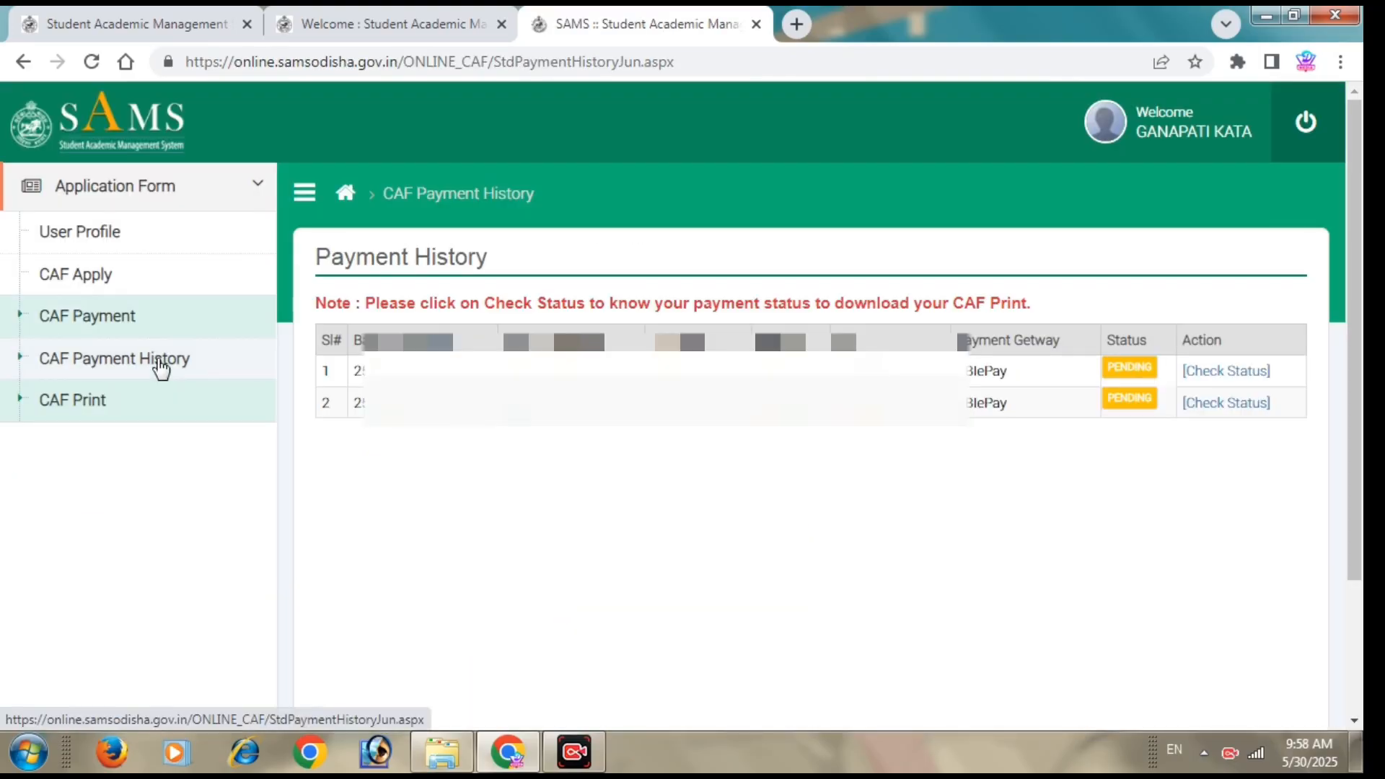
# Open the CAF payment history and check the status of the first SBIePay payment.
pyautogui.click(160, 368)
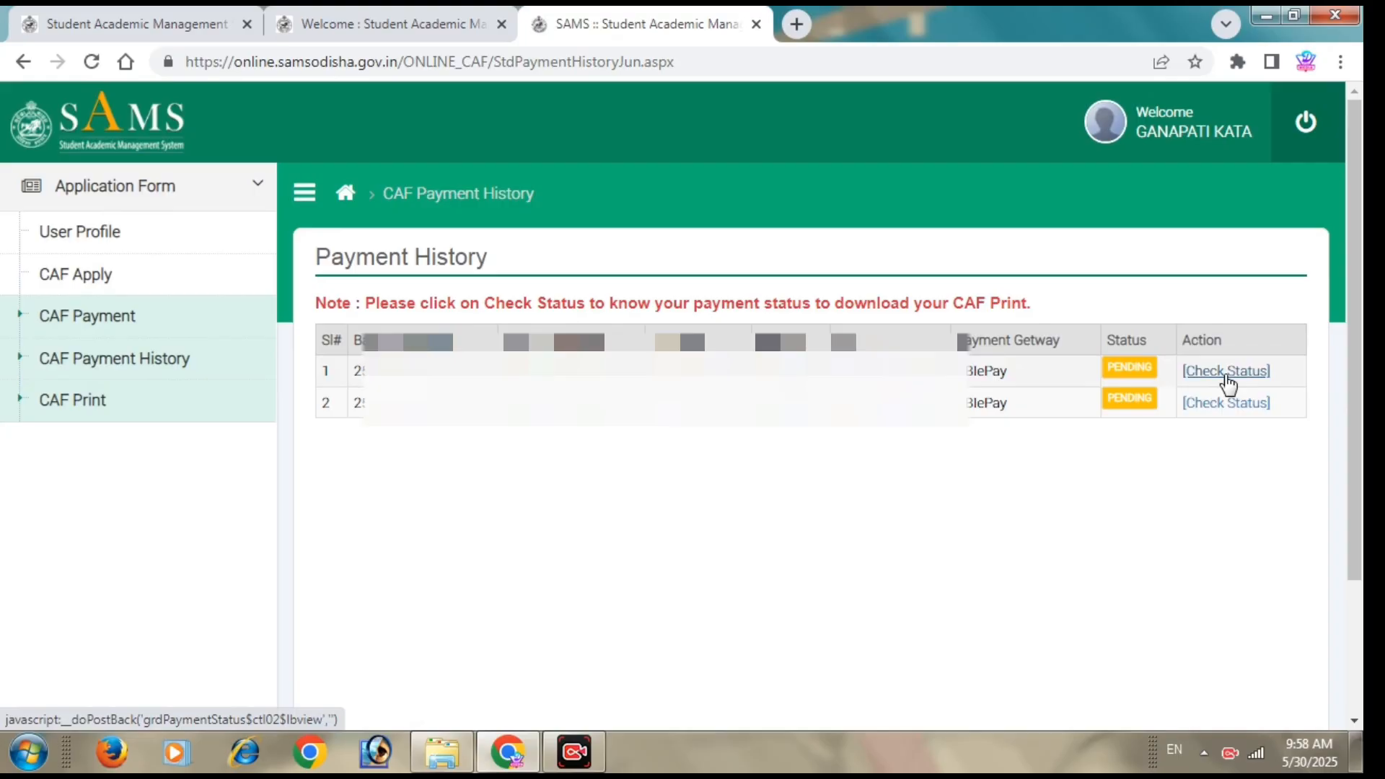
pyautogui.click(1229, 382)
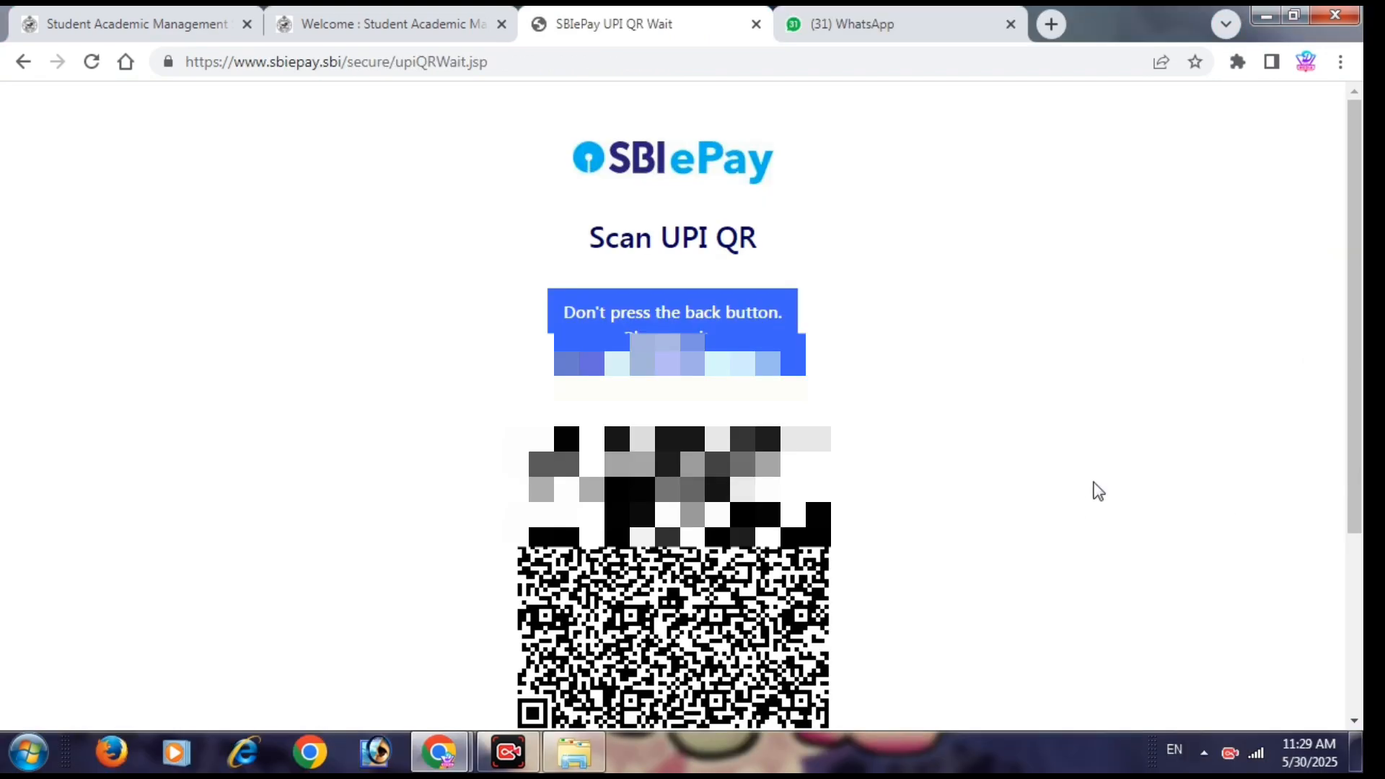
pyautogui.scroll(-3, 1096, 485)
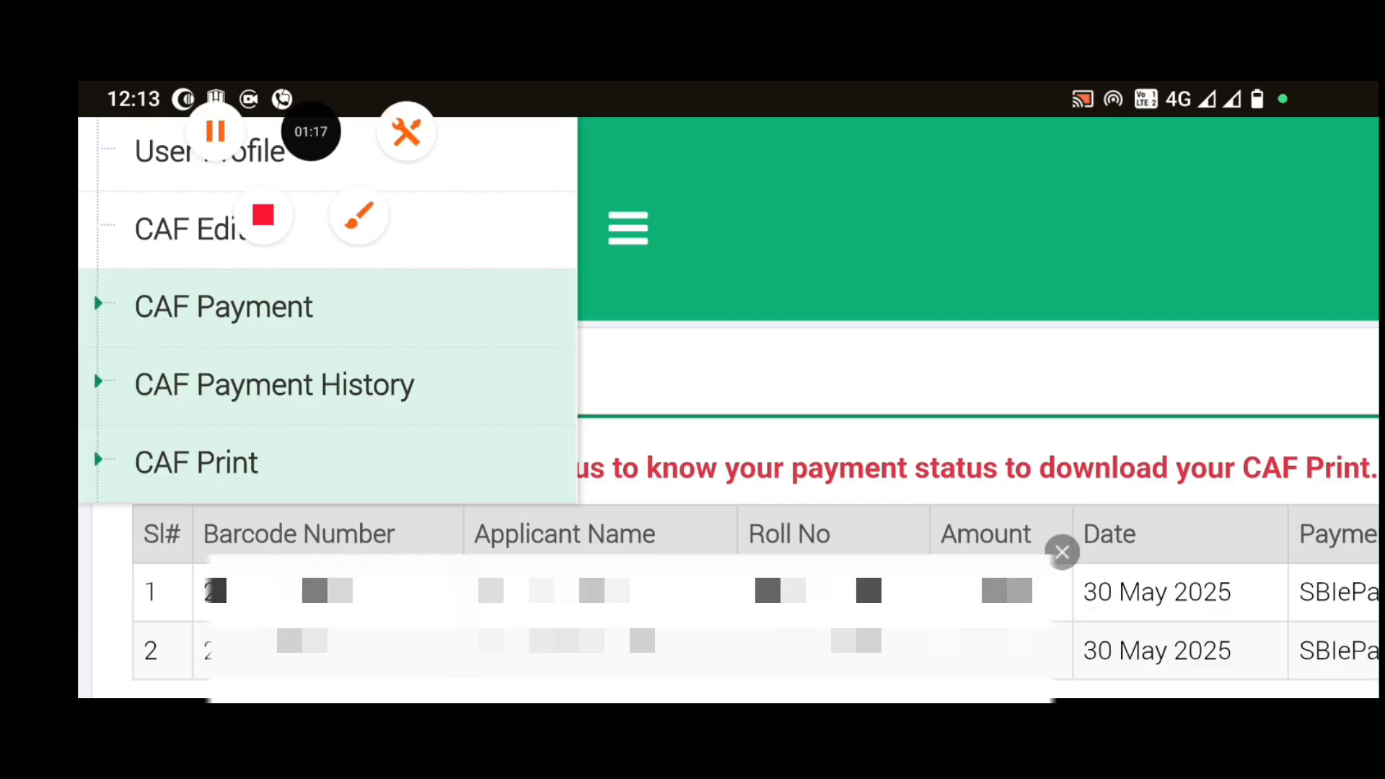
# Open the CAF print view of the paid application on the mobile browser.
pyautogui.click(359, 215)
pyautogui.moveTo(143, 492)
pyautogui.mouseDown()
pyautogui.moveTo(286, 506)
pyautogui.moveTo(134, 467)
pyautogui.moveTo(153, 506)
pyautogui.mouseUp()
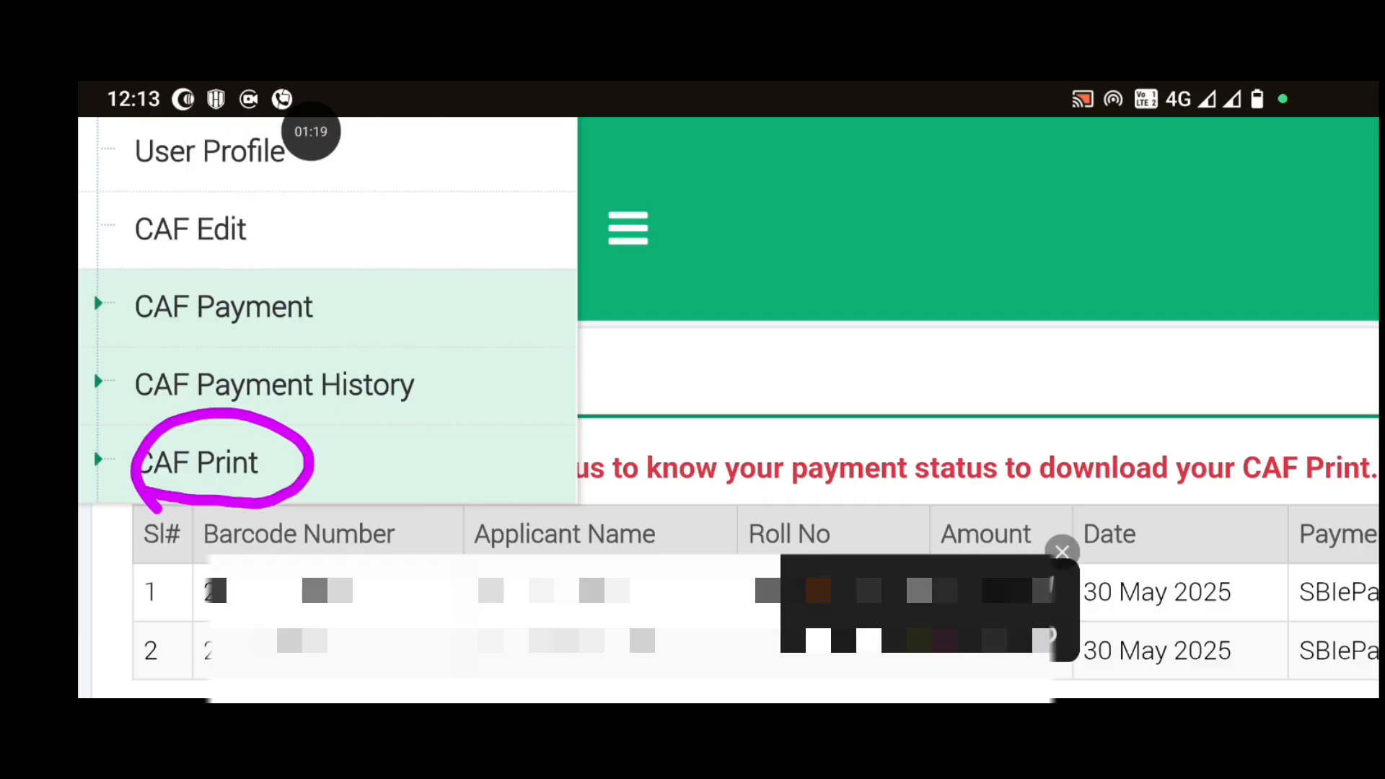
pyautogui.click(1062, 552)
pyautogui.click(196, 463)
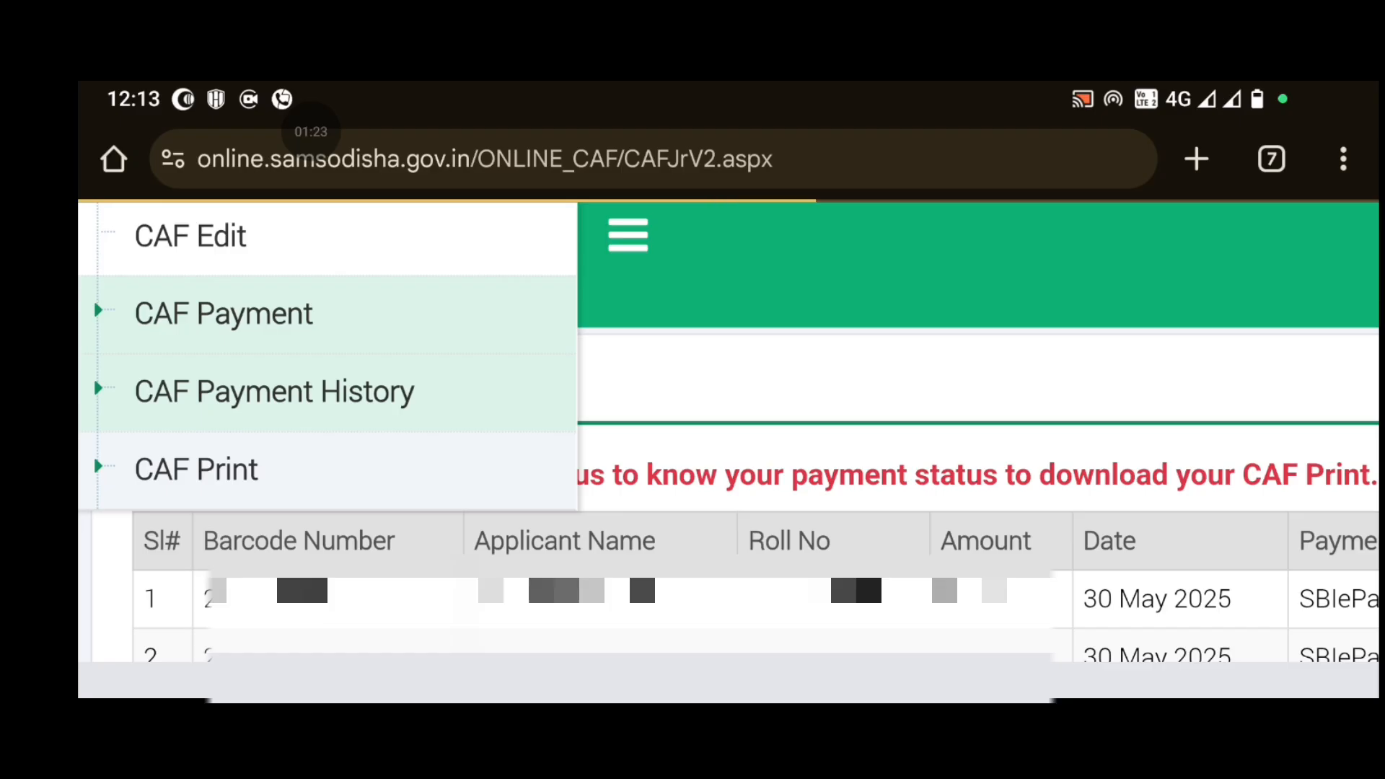
# Review the Common Application Form's personal, address, reservation and payment details through to the undertaking.
pyautogui.scroll(-3, 729, 448)
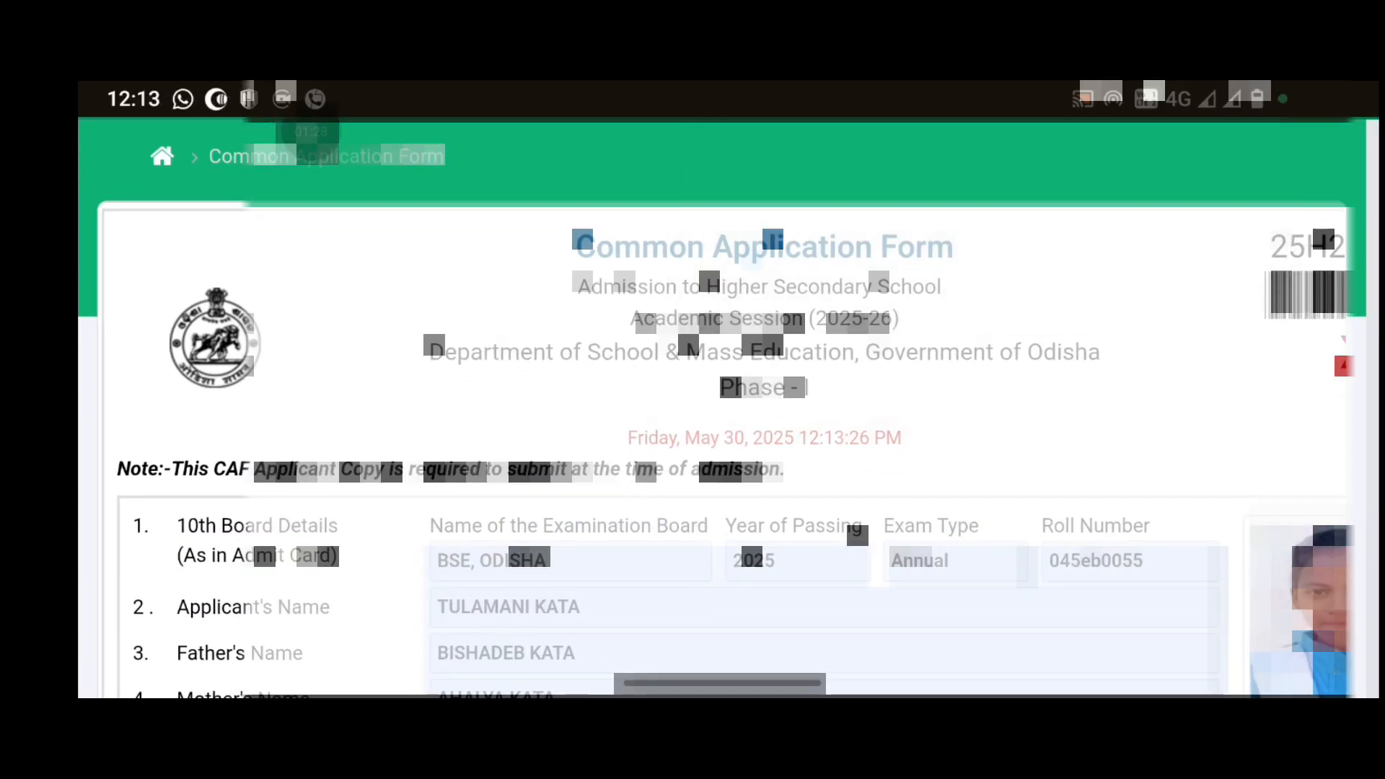
pyautogui.scroll(-5, 729, 447)
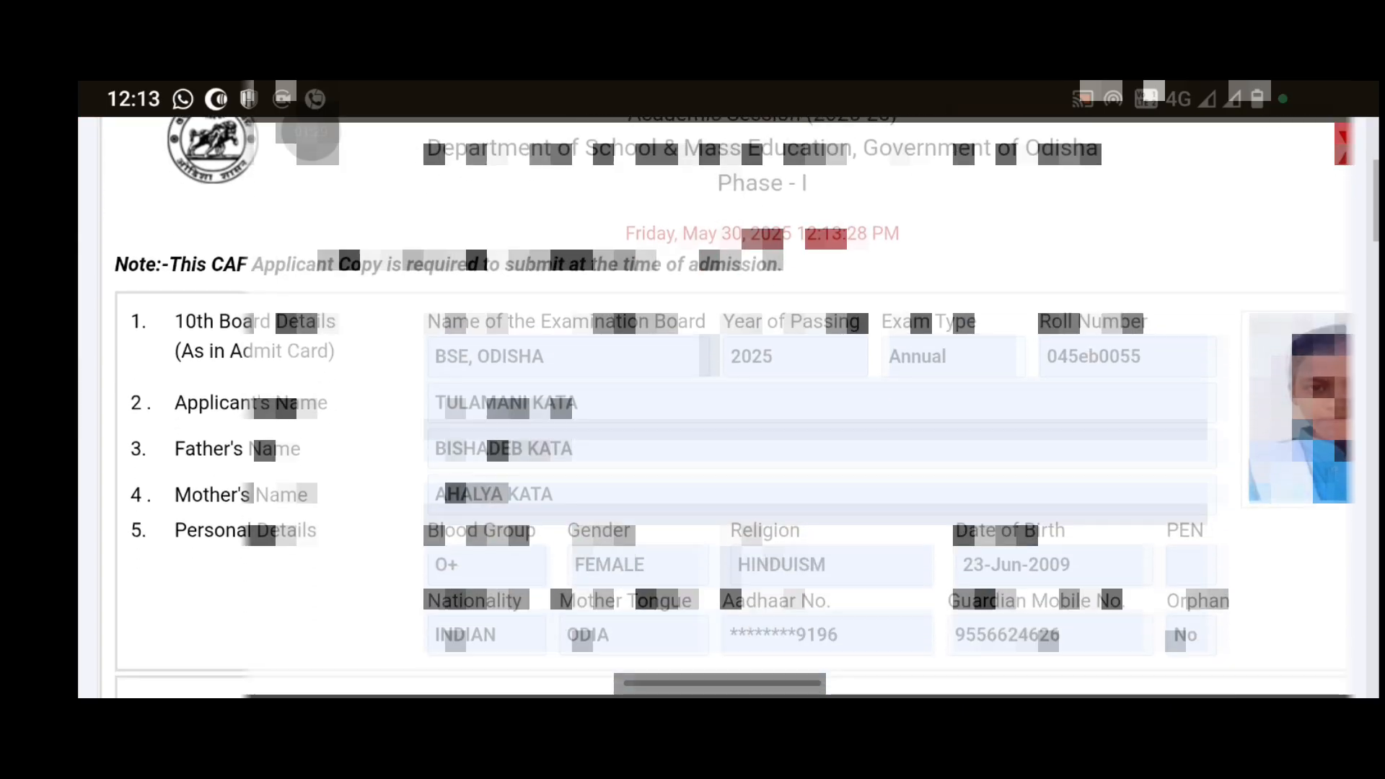
pyautogui.scroll(-5, 728, 447)
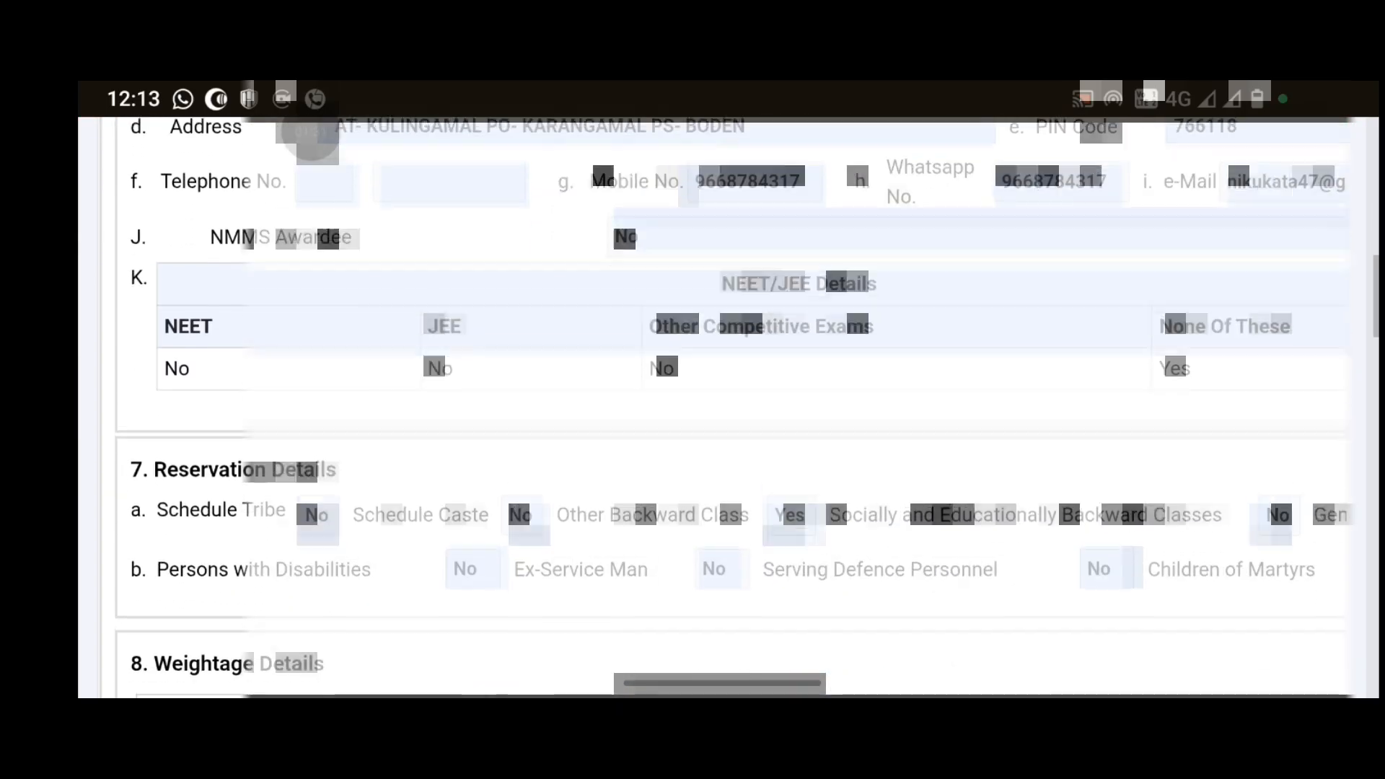
pyautogui.scroll(10, 728, 448)
pyautogui.scroll(-10, 729, 448)
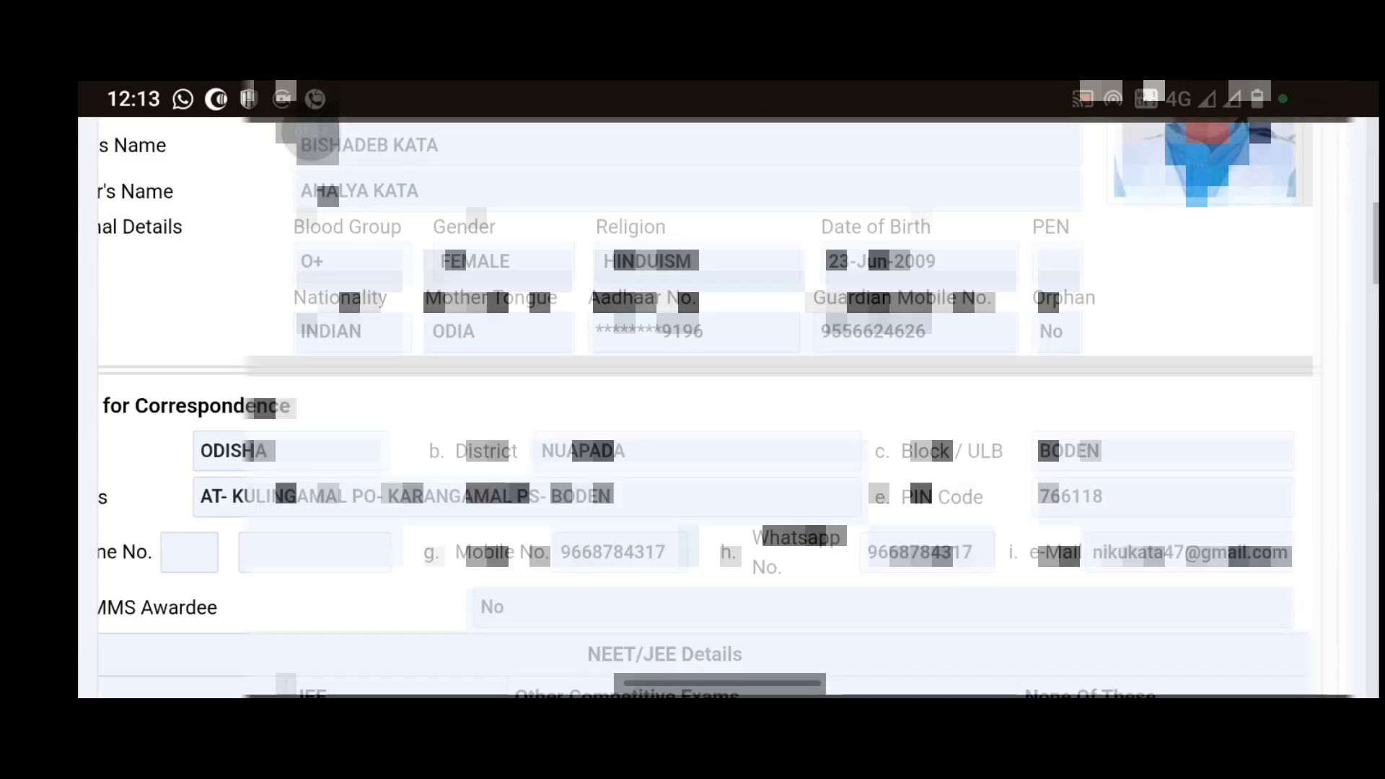
pyautogui.scroll(-10, 729, 447)
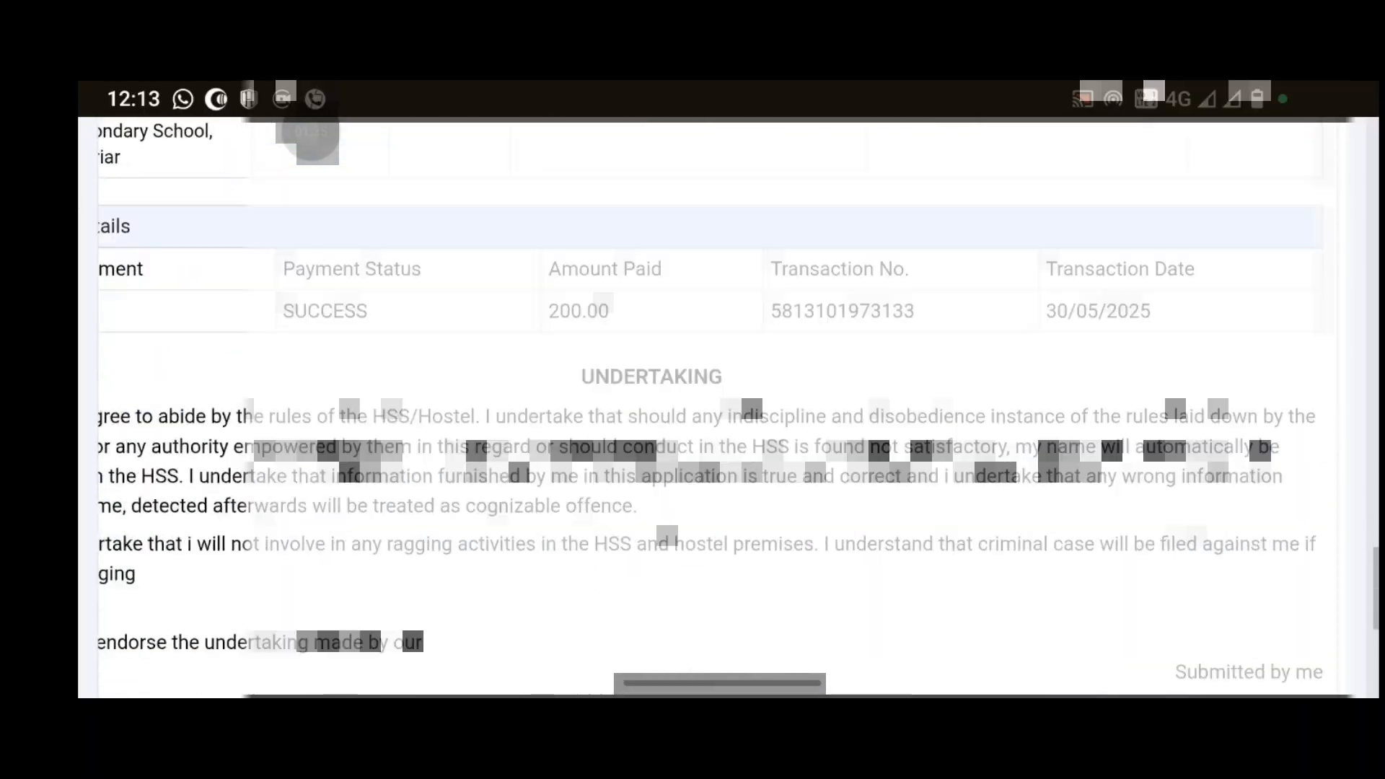
pyautogui.scroll(15, 729, 447)
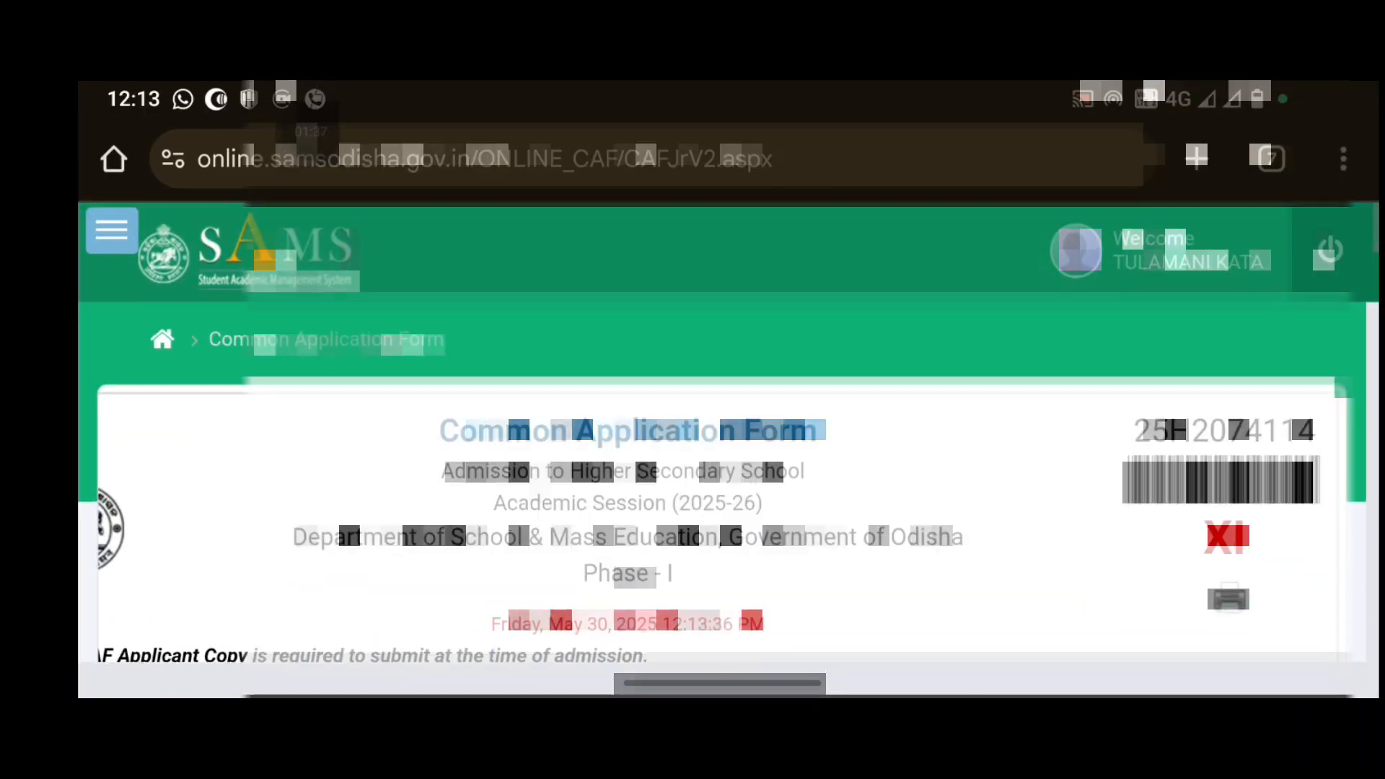
# Start printing the Common Application Form from its header beside the barcode.
pyautogui.hscroll(3, 729, 448)
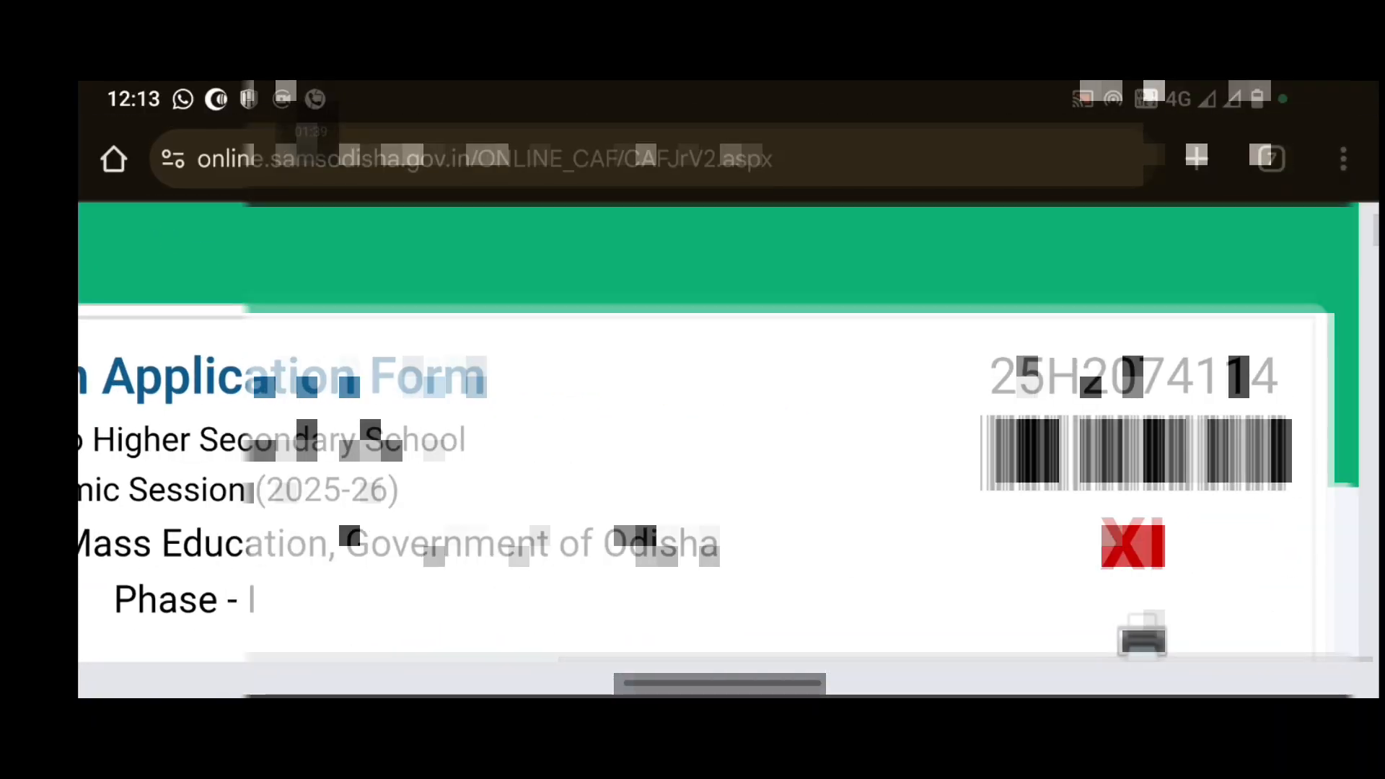
pyautogui.scroll(-2, 729, 447)
pyautogui.click(311, 132)
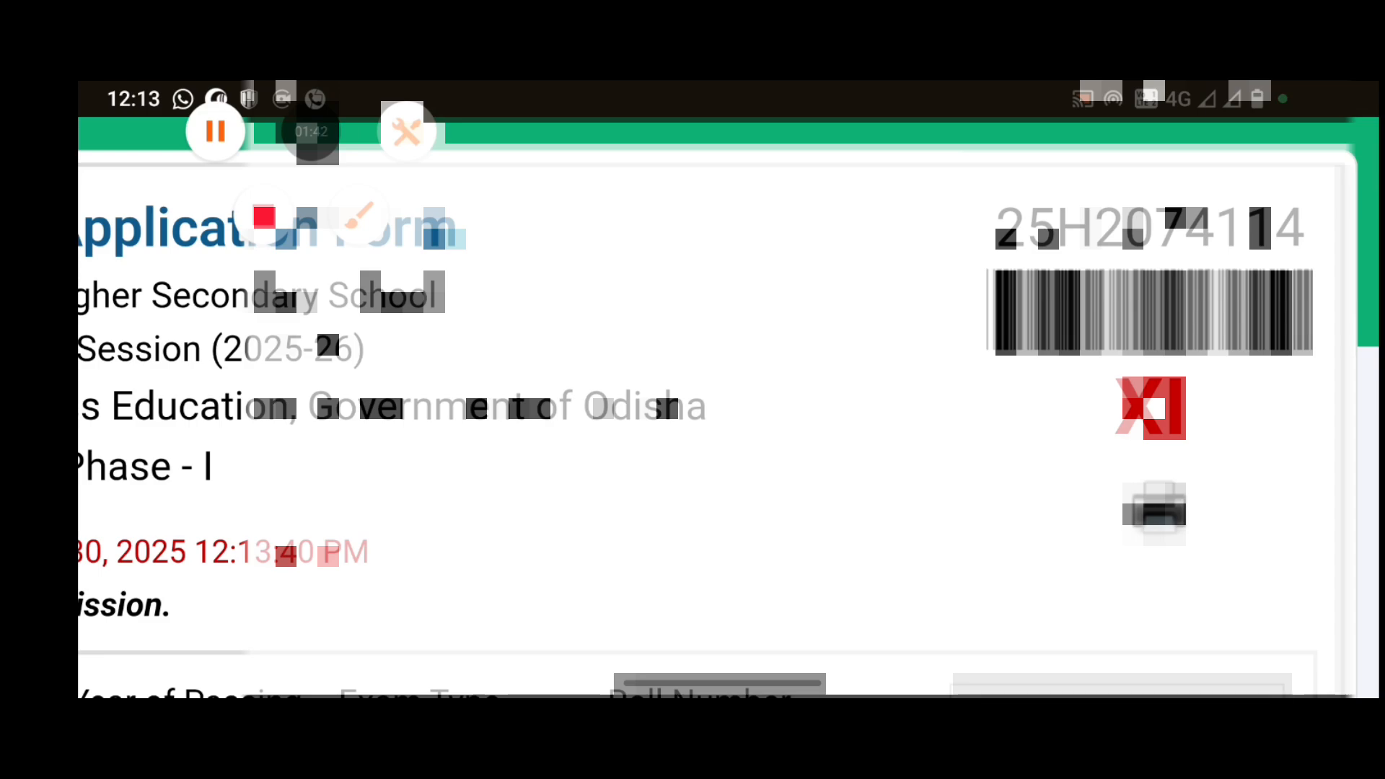
pyautogui.click(357, 219)
pyautogui.moveTo(1222, 472)
pyautogui.mouseDown()
pyautogui.moveTo(1108, 536)
pyautogui.moveTo(1159, 446)
pyautogui.mouseUp()
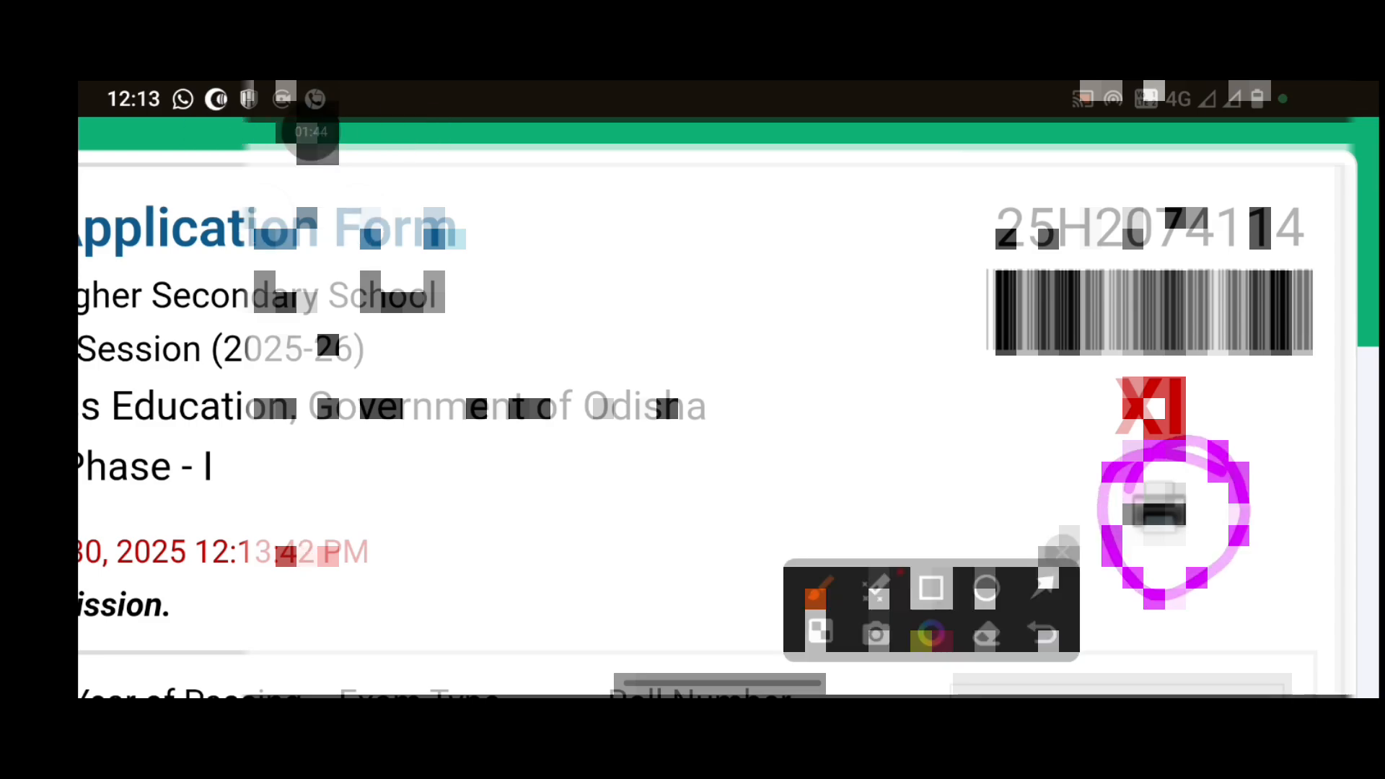
pyautogui.click(1063, 552)
pyautogui.click(1159, 509)
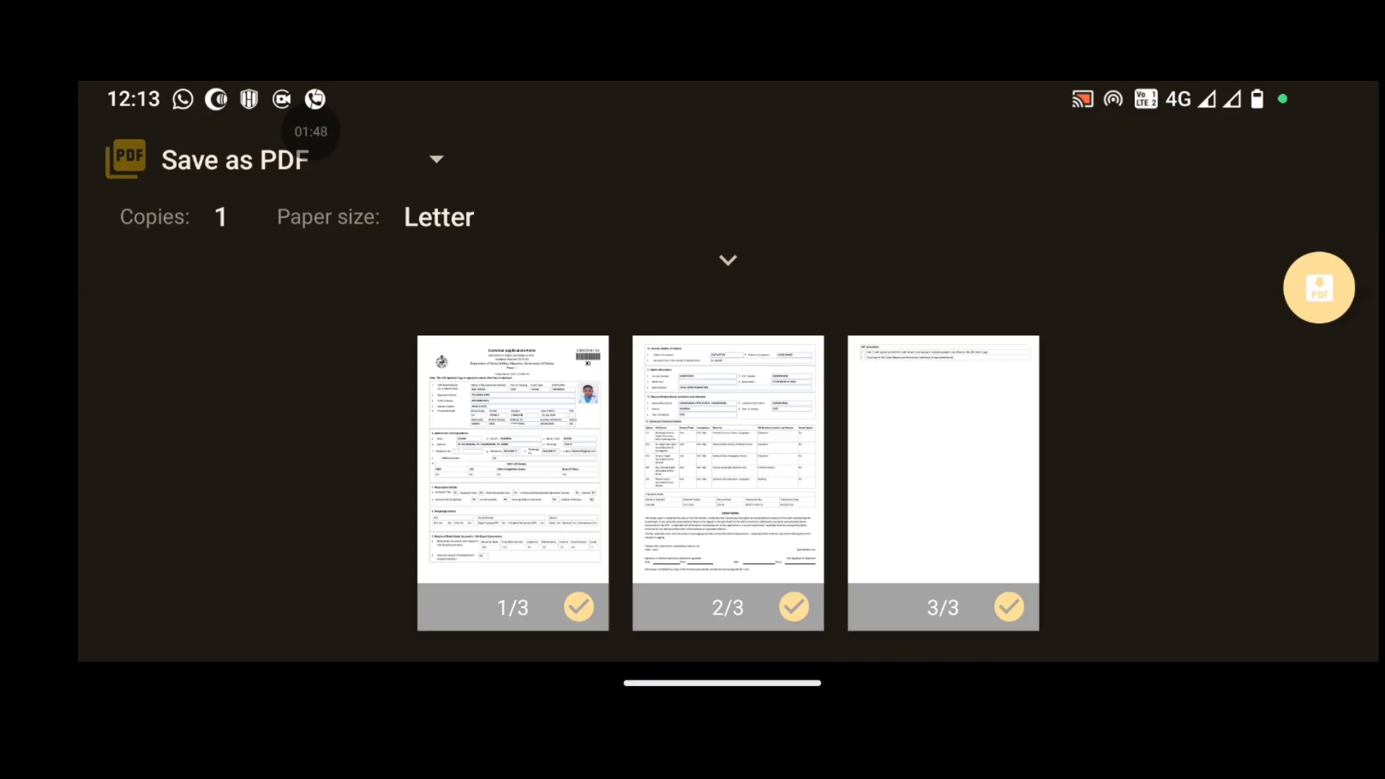
# Check the available print destinations and keep Save as PDF for all pages of the form.
pyautogui.click(435, 157)
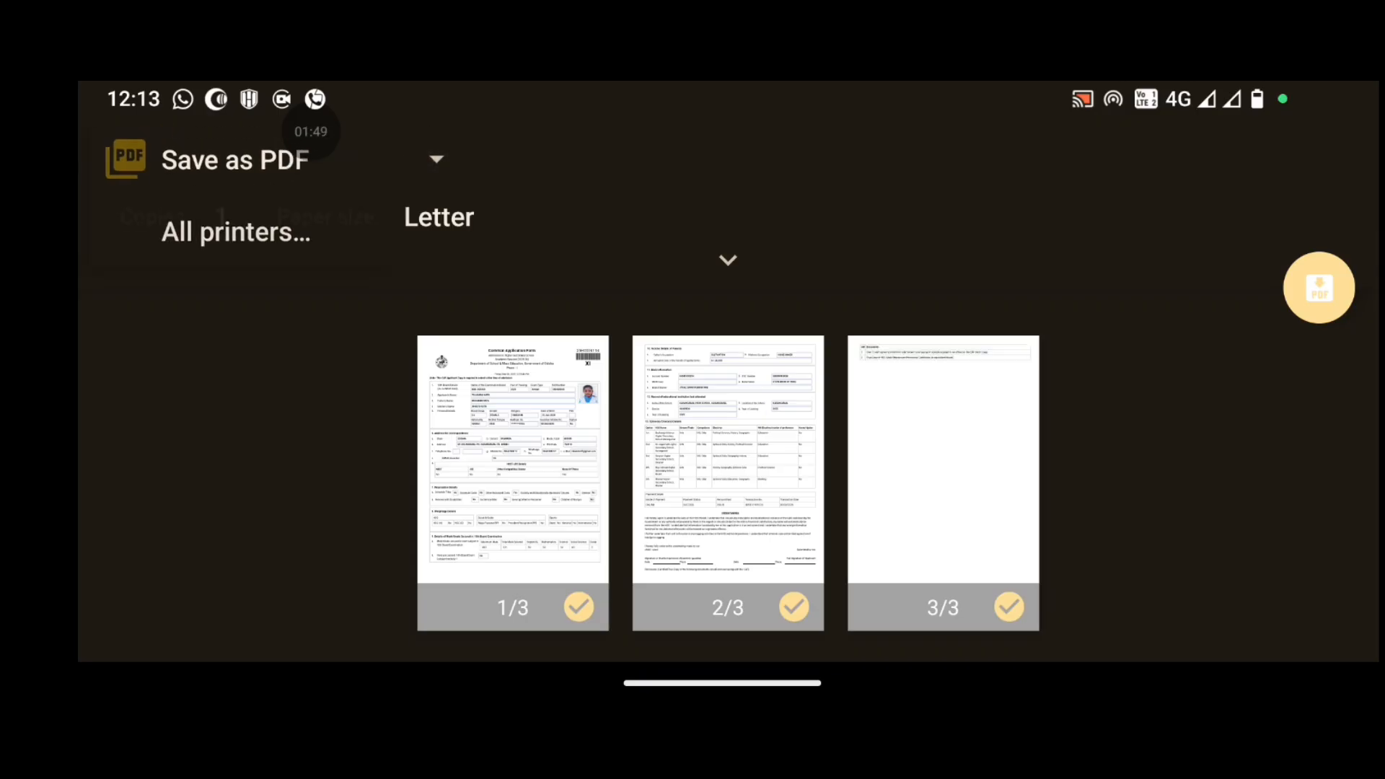
pyautogui.click(222, 230)
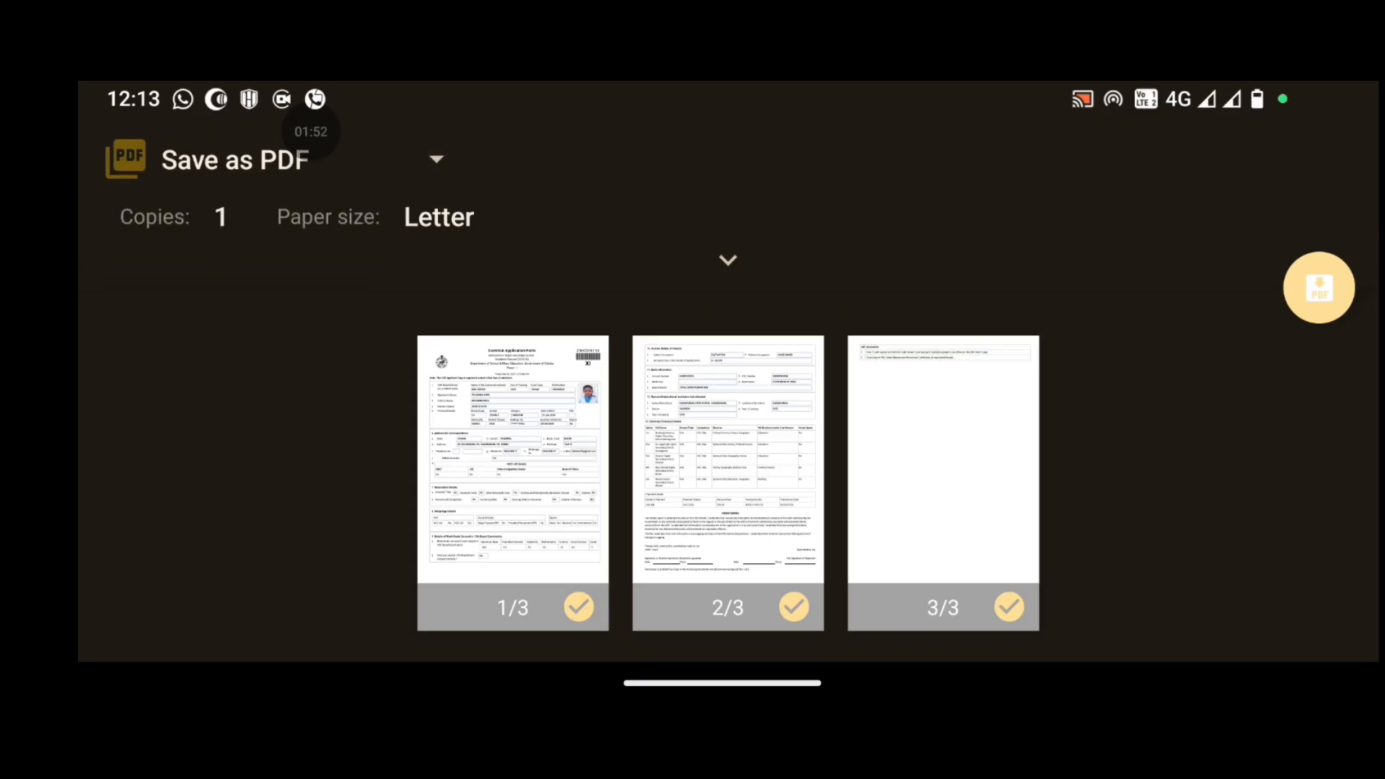
pyautogui.click(311, 131)
pyautogui.click(358, 217)
pyautogui.moveTo(1247, 248)
pyautogui.mouseDown()
pyautogui.moveTo(1261, 211)
pyautogui.moveTo(1250, 443)
pyautogui.mouseUp()
pyautogui.click(1062, 552)
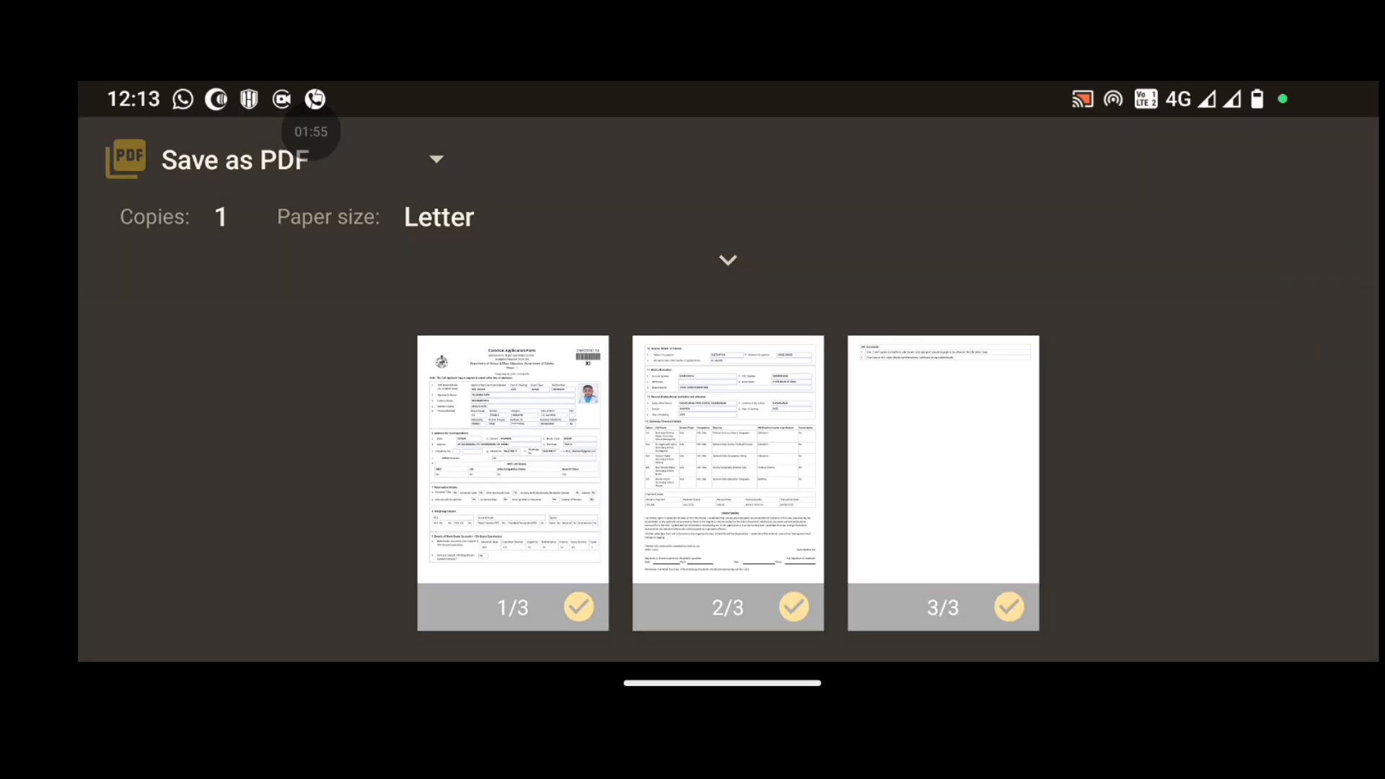